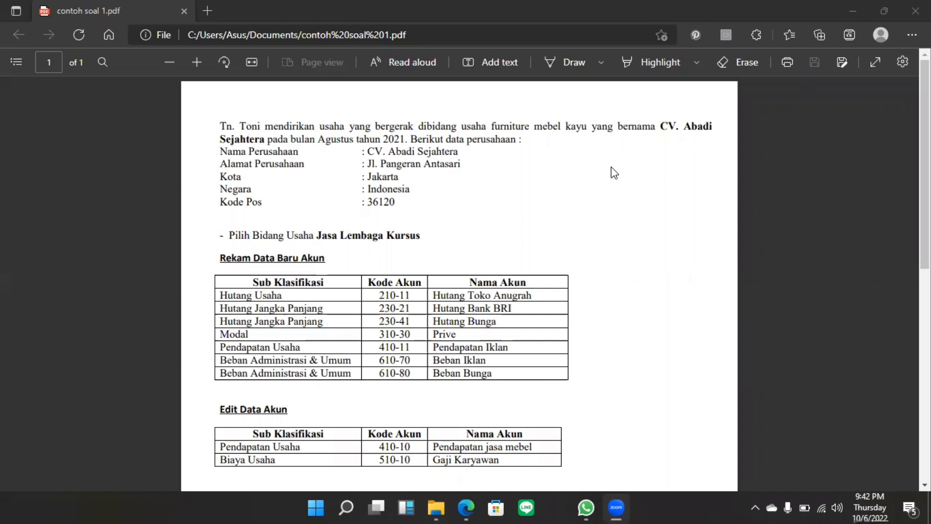
# Minimise the PDF and Documents windows, launch Zahir Accounting 6 and start creating a new data file
pyautogui.click(857, 10)
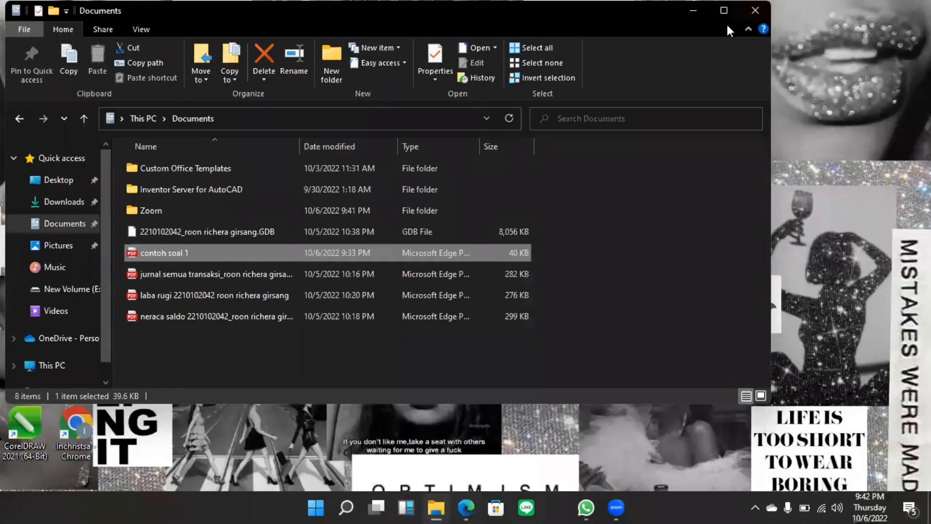
pyautogui.click(693, 10)
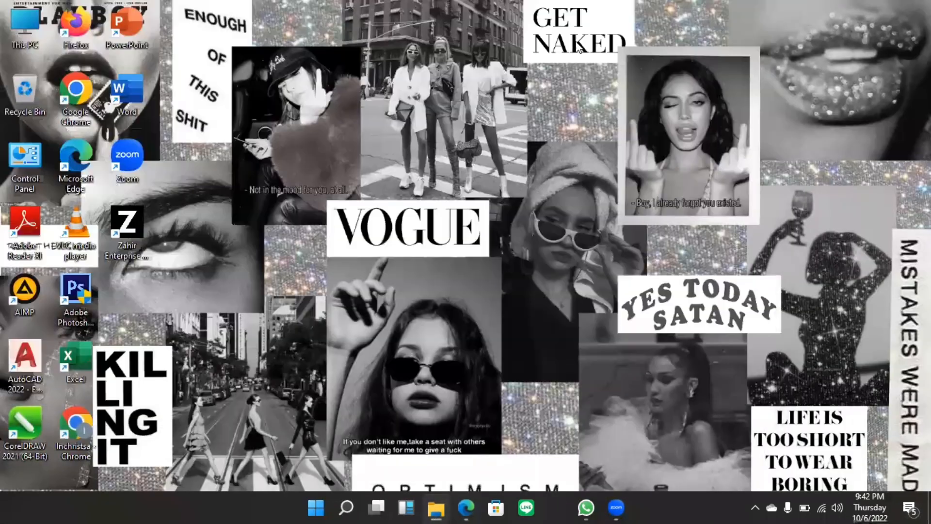
pyautogui.click(125, 226)
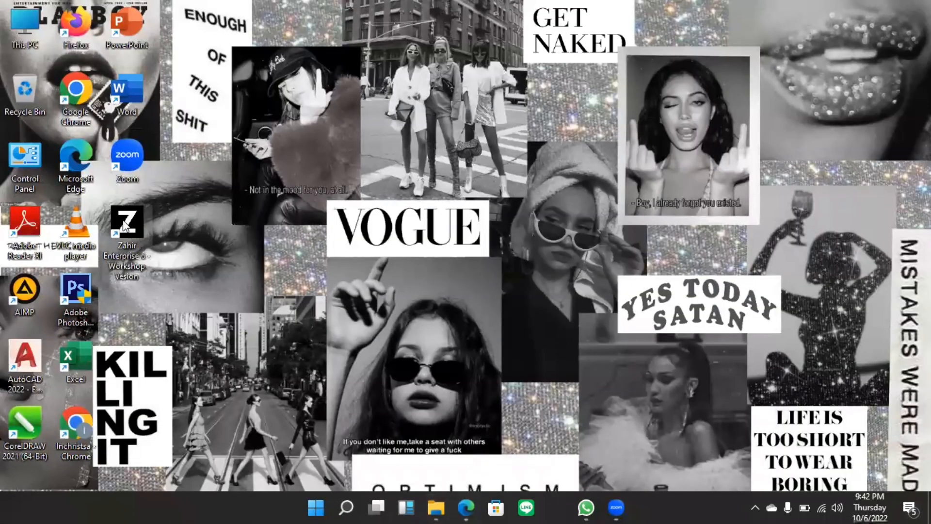
pyautogui.doubleClick(125, 225)
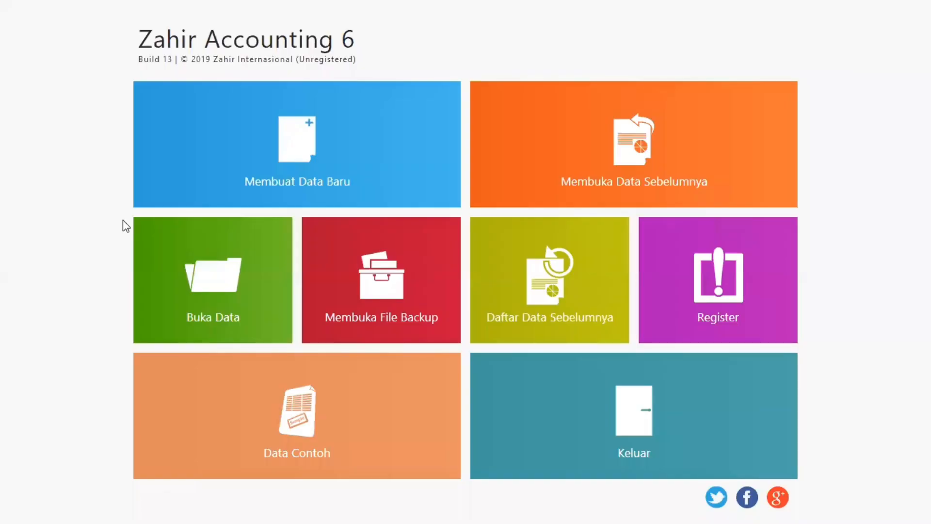
pyautogui.click(289, 177)
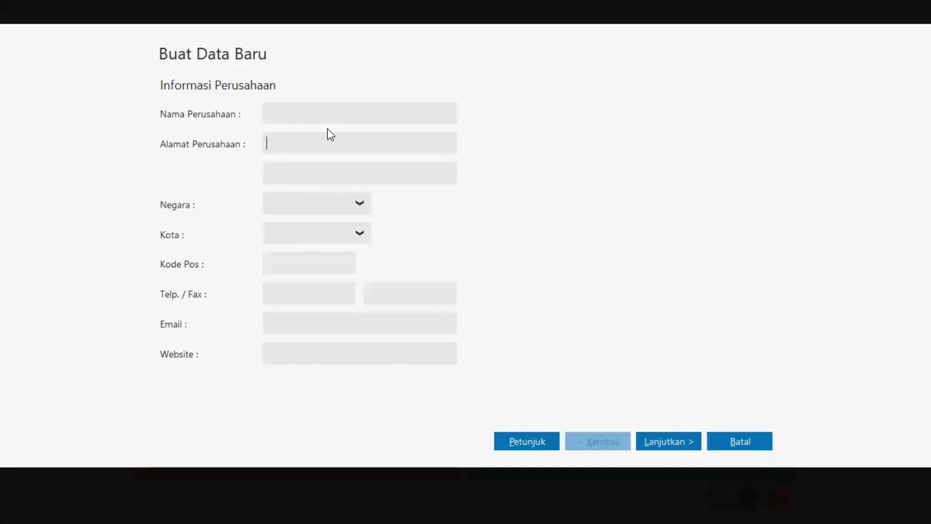
# Check the company name in contoh soal 1.pdf and enter "CV Abadi sejaterah" as the company name in Zahir
pyautogui.press('super+Tab')
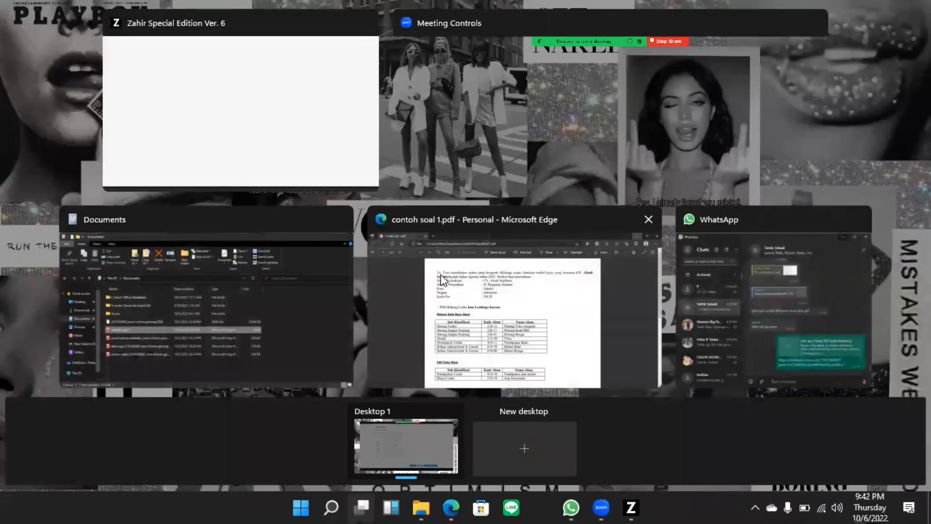
pyautogui.click(443, 279)
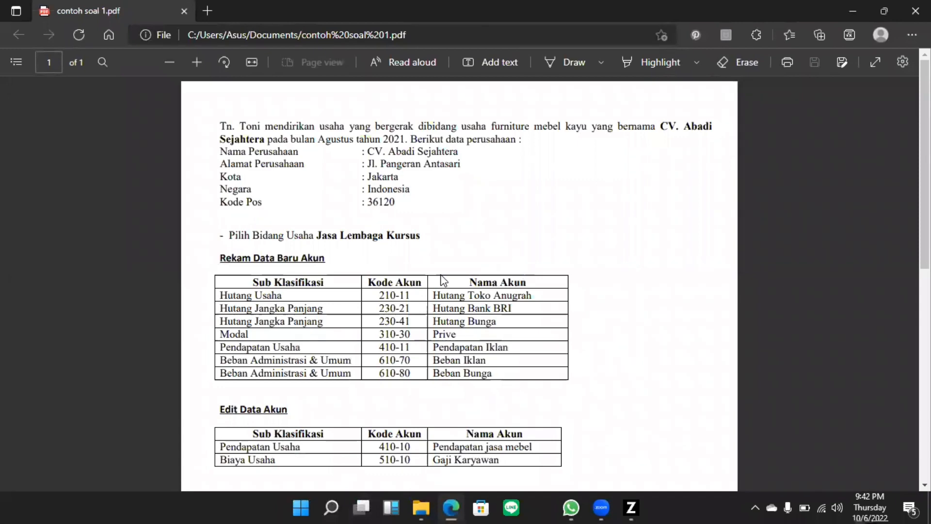
pyautogui.press('super+Tab')
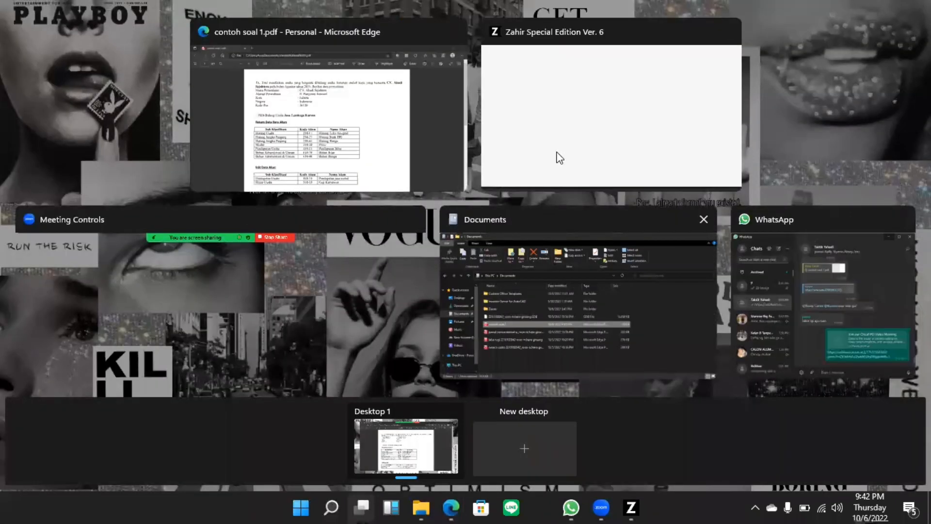
pyautogui.click(490, 161)
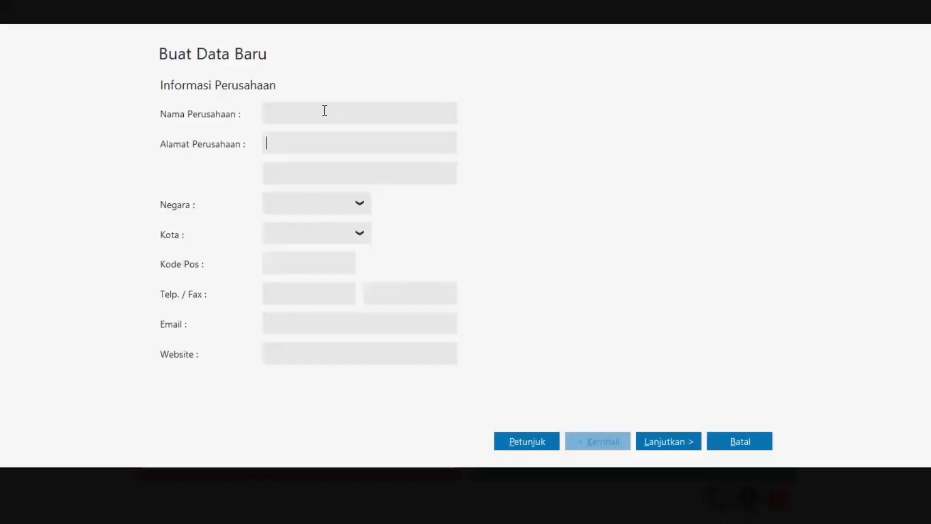
pyautogui.write('v')
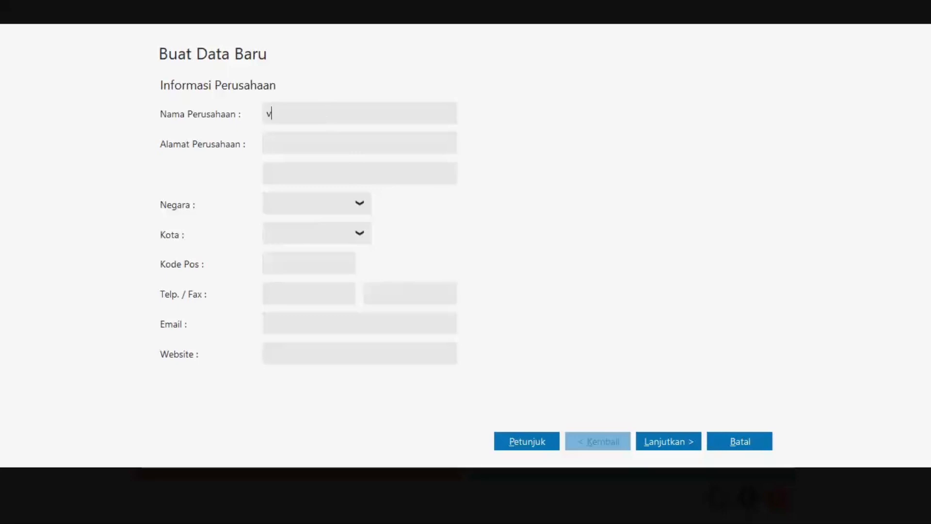
pyautogui.write('CV ')
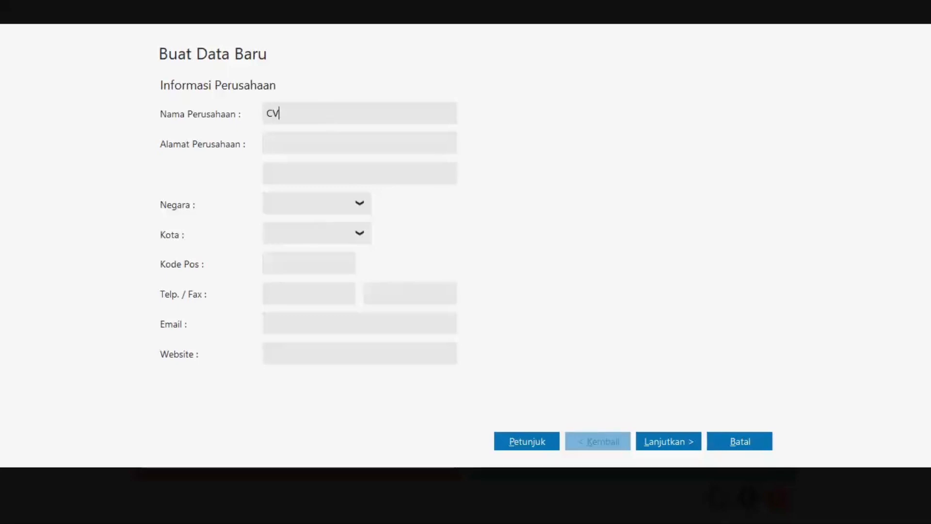
pyautogui.write('A')
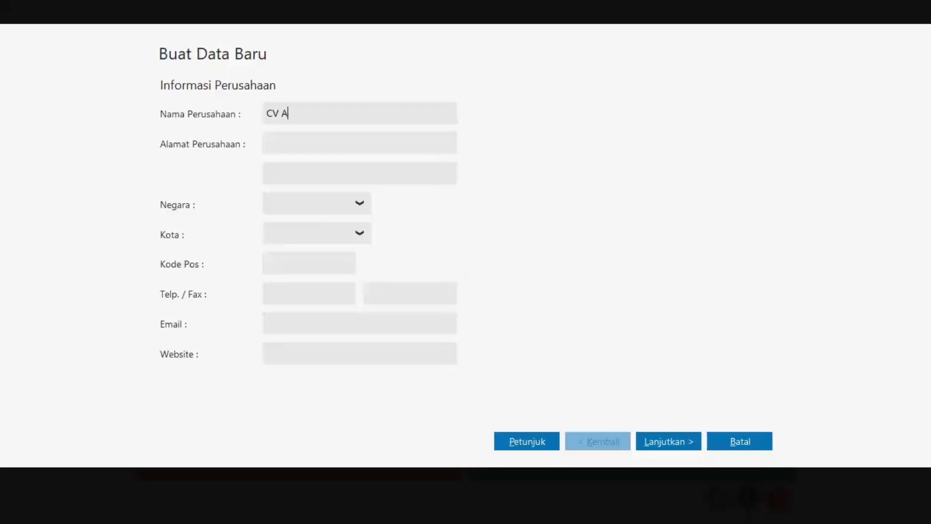
pyautogui.write('badi ')
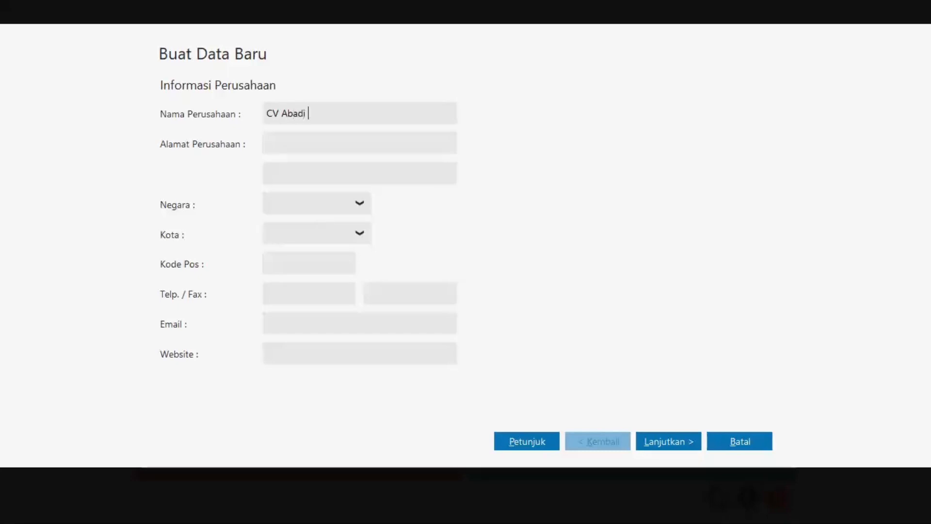
pyautogui.write('sejatera')
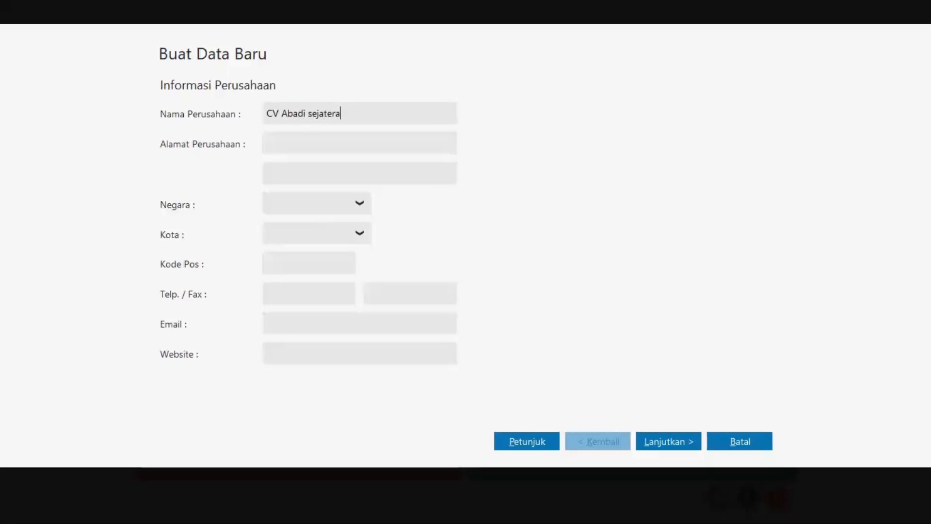
pyautogui.write('h')
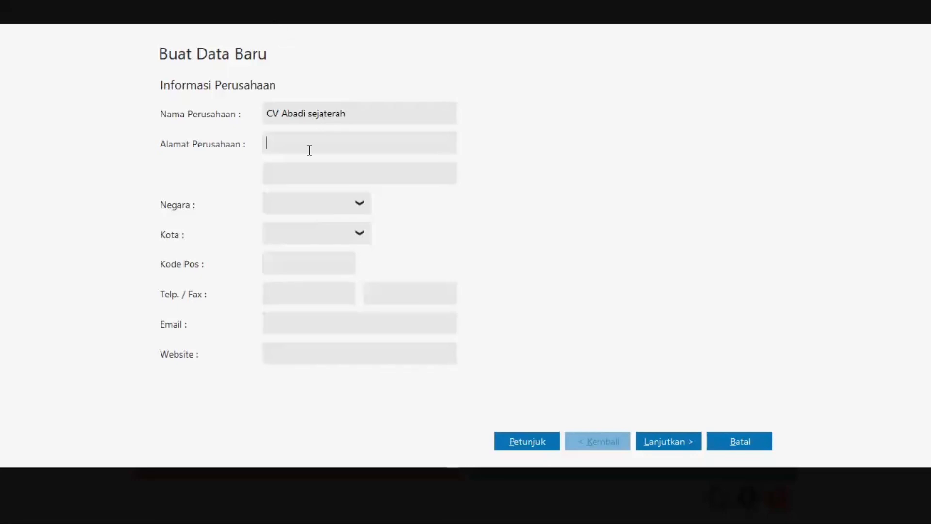
# Look up the company address in contoh soal 1.pdf and enter the street address in Zahir's company information
pyautogui.press('super+Tab')
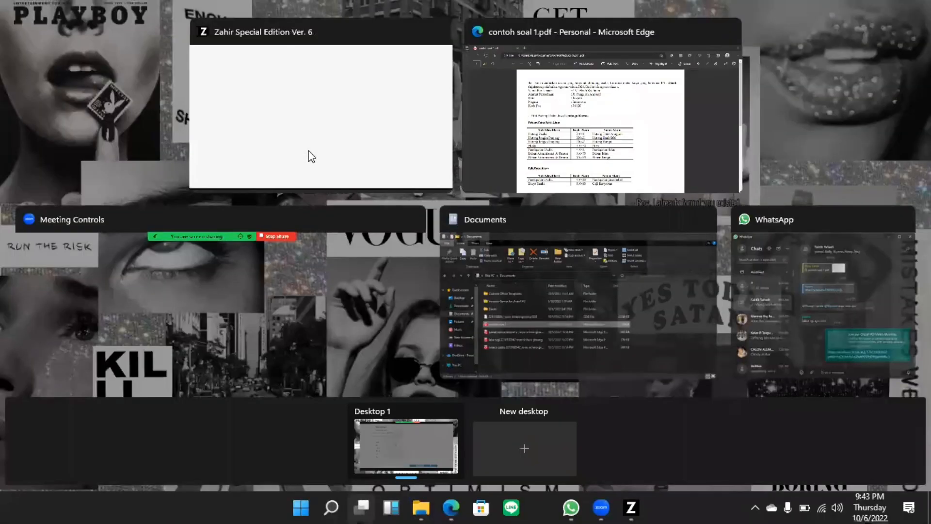
pyautogui.click(551, 177)
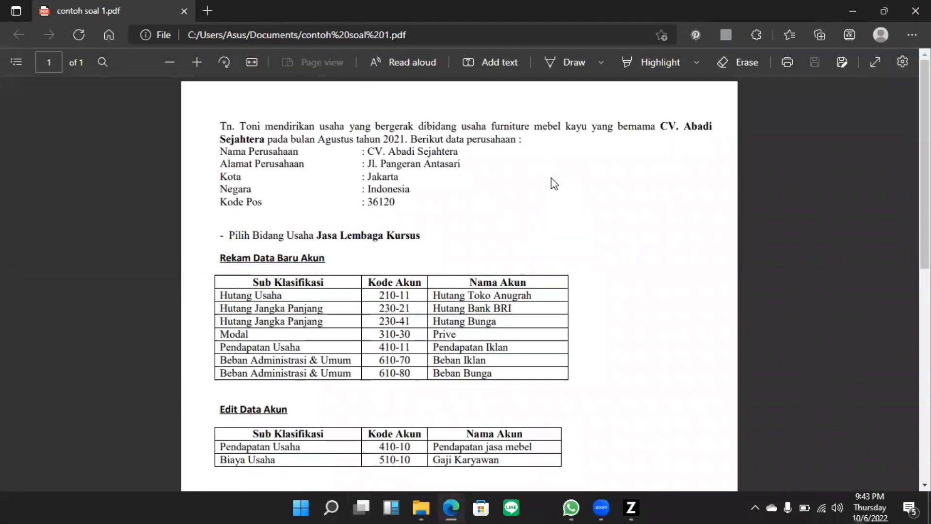
pyautogui.press('super+Tab')
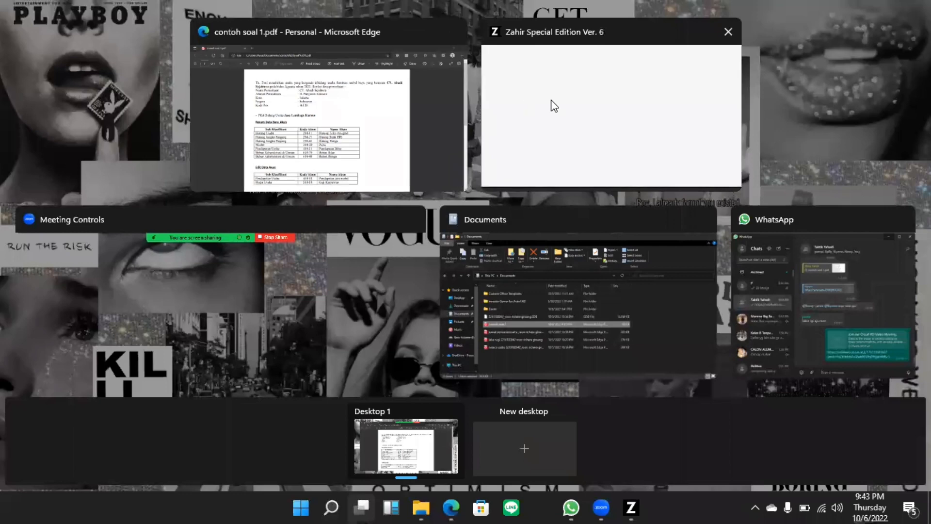
pyautogui.click(518, 151)
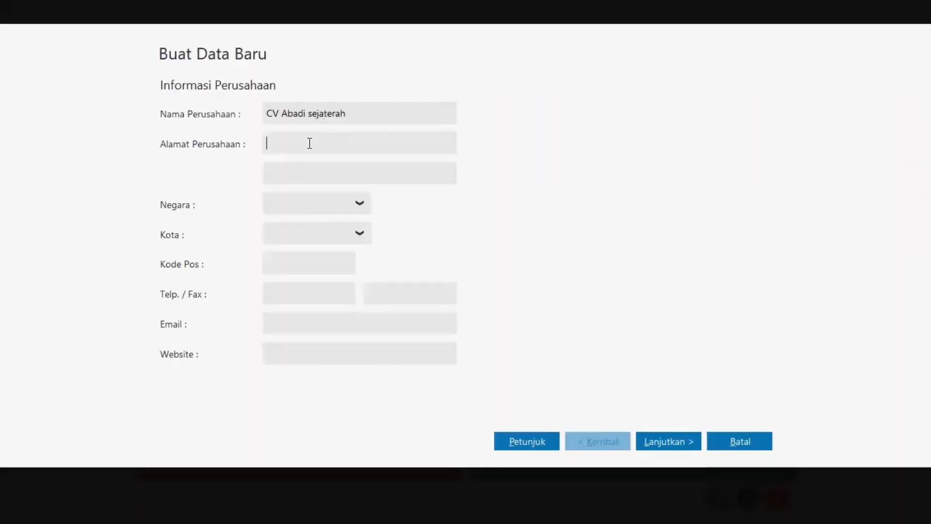
pyautogui.write('jl.')
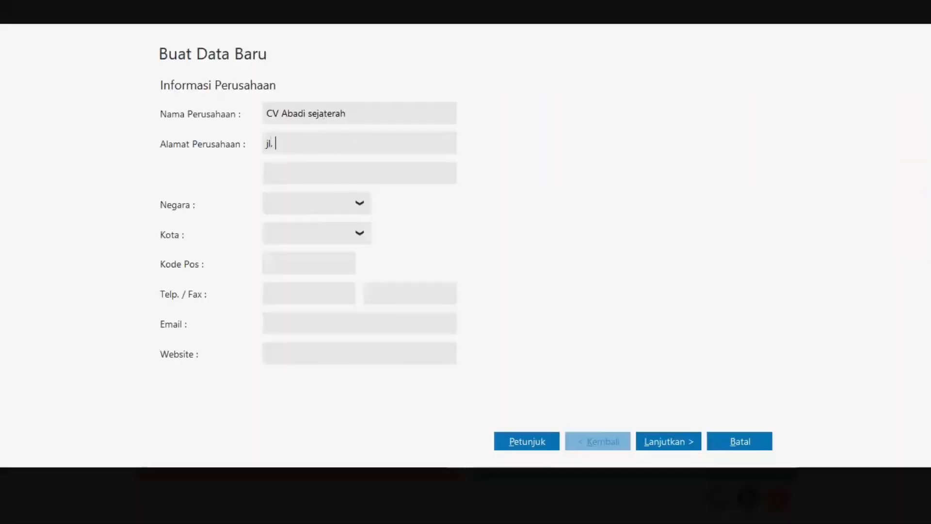
pyautogui.press('BackSpace')
pyautogui.press('BackSpace')
pyautogui.press('BackSpace')
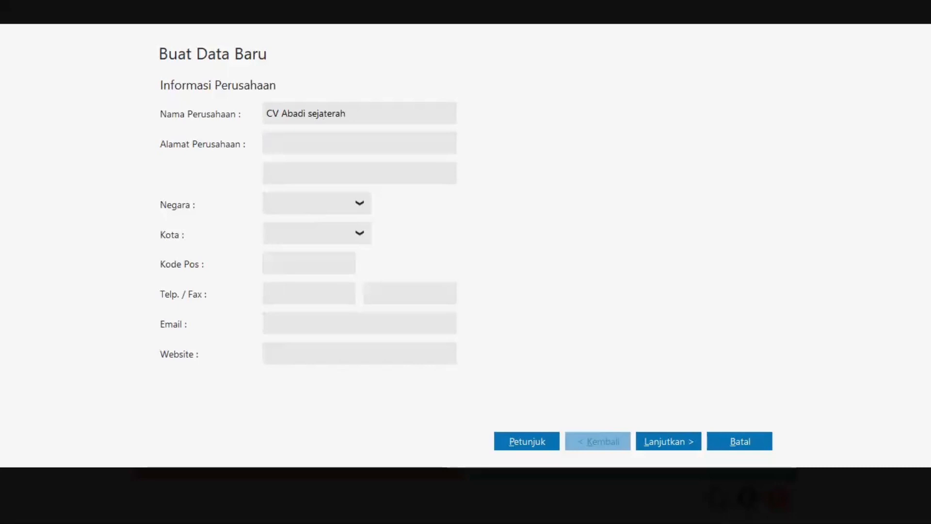
pyautogui.write('JL.')
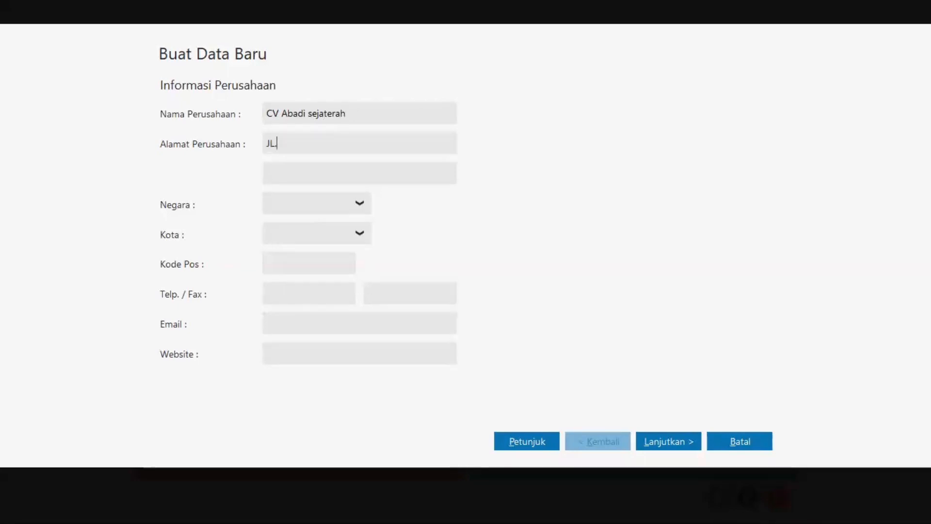
pyautogui.write(' pange')
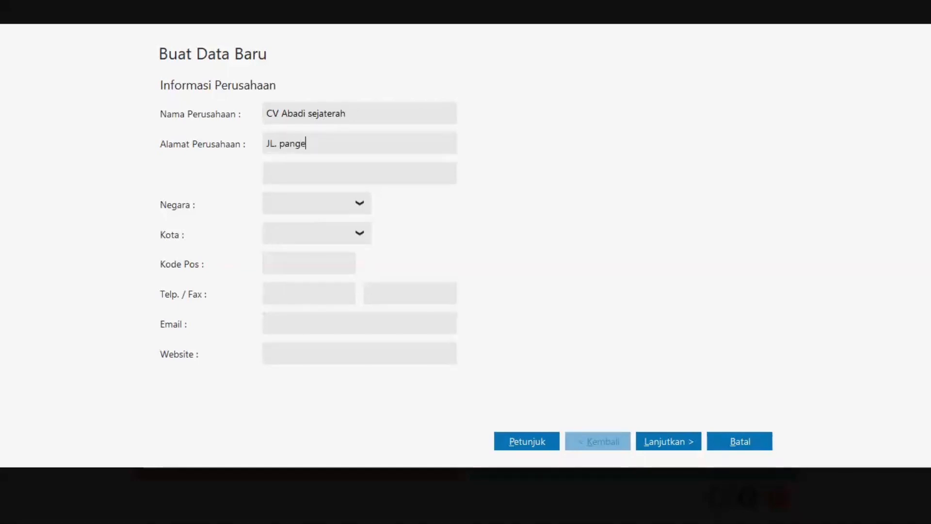
pyautogui.write('ran antasari')
# Check the location in contoh soal 1.pdf, and set the company's country to Indonesia and city to Jakarta in Zahir
pyautogui.press('super+Tab')
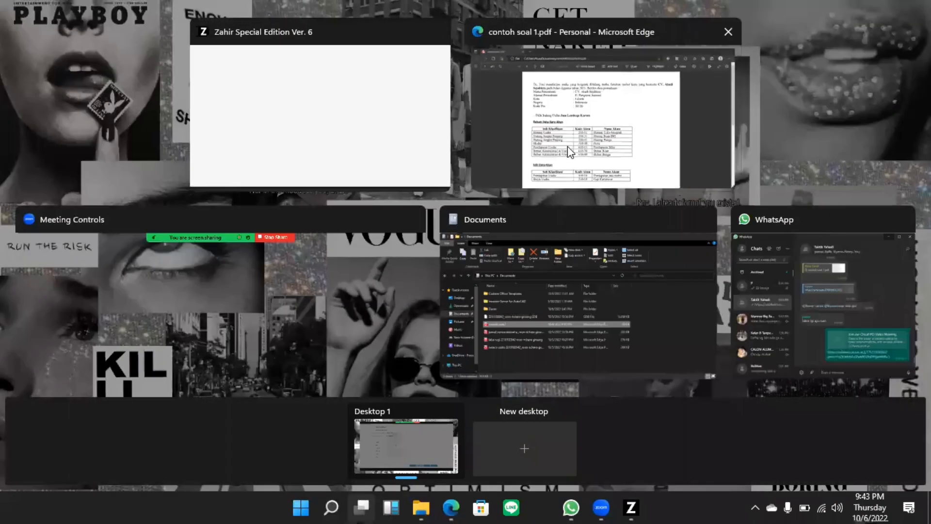
pyautogui.click(568, 147)
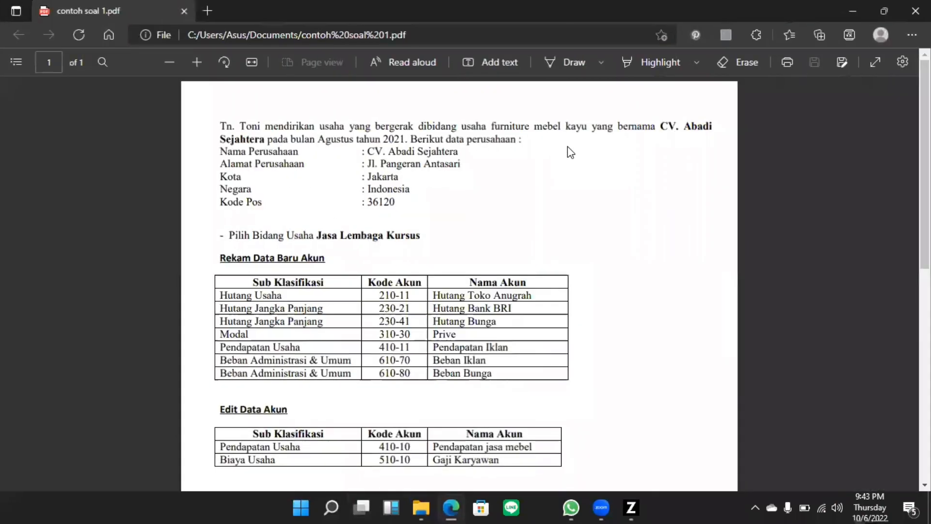
pyautogui.press('super+Tab')
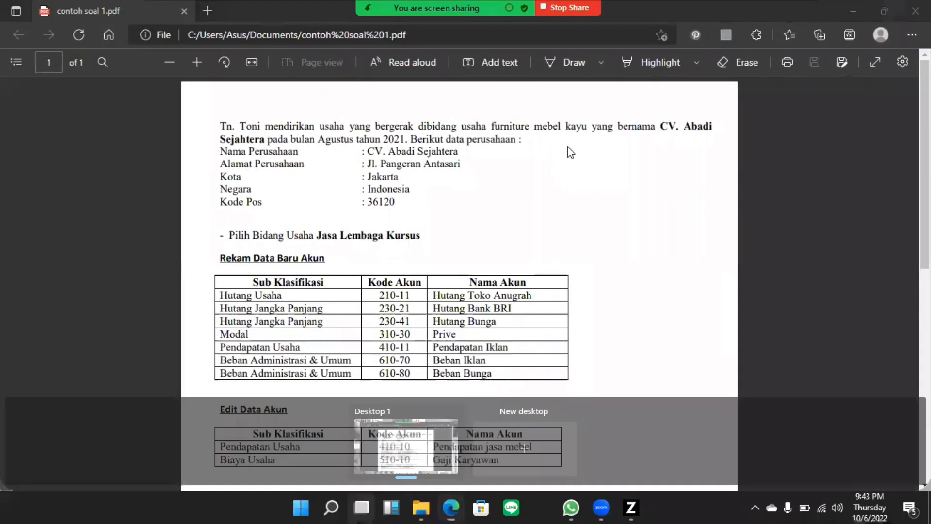
pyautogui.click(572, 150)
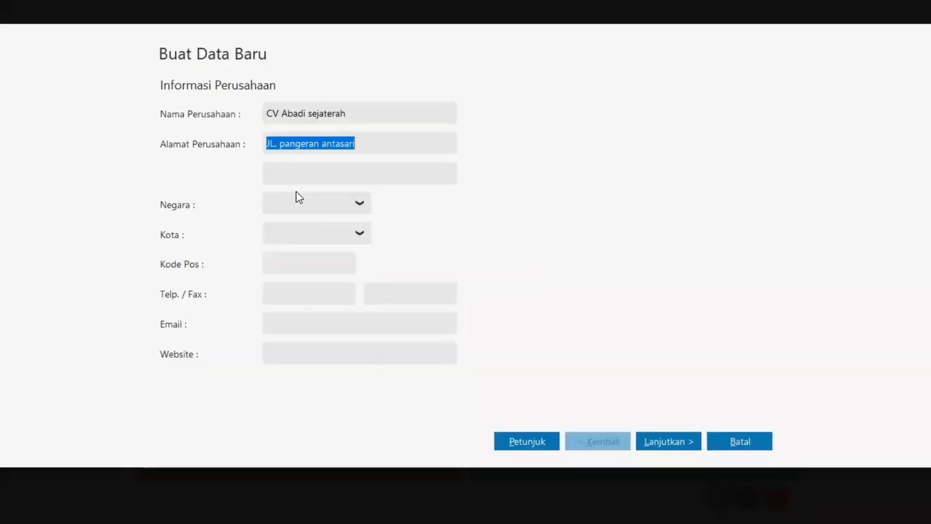
pyautogui.click(354, 211)
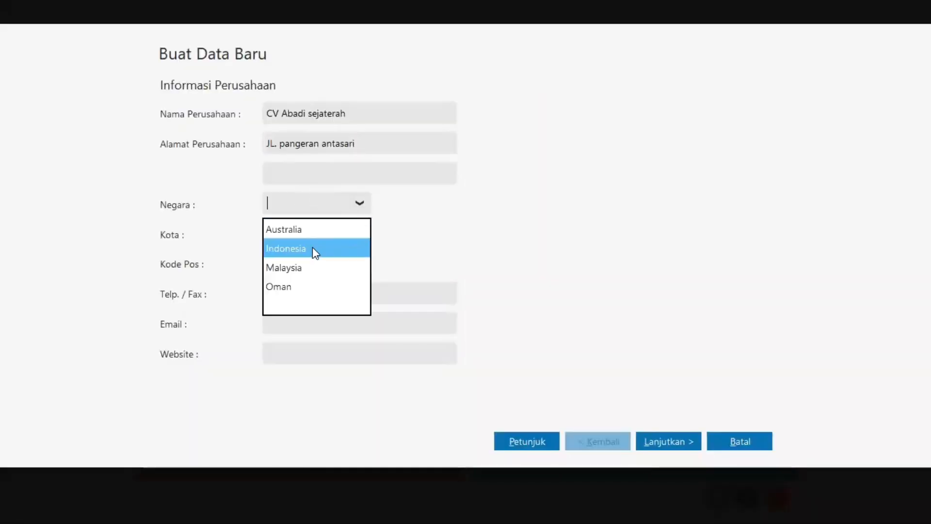
pyautogui.click(312, 247)
pyautogui.click(356, 232)
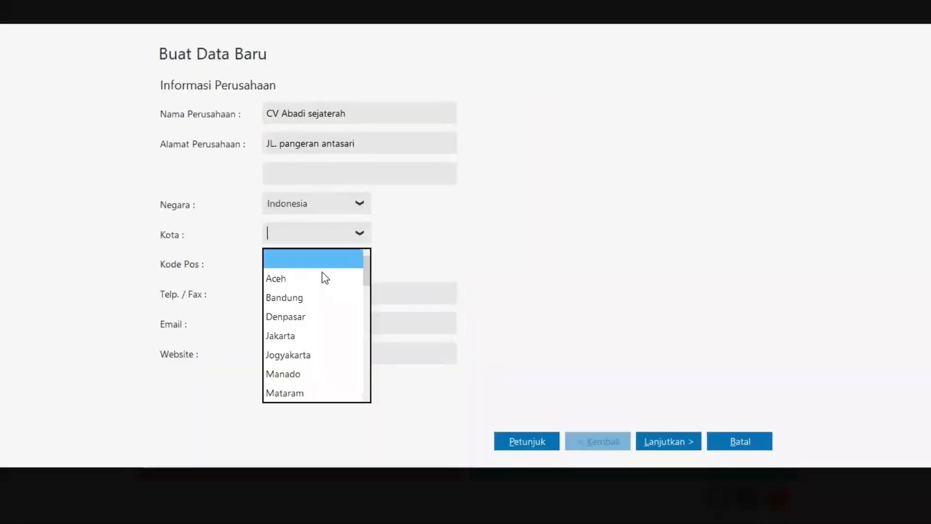
pyautogui.click(304, 336)
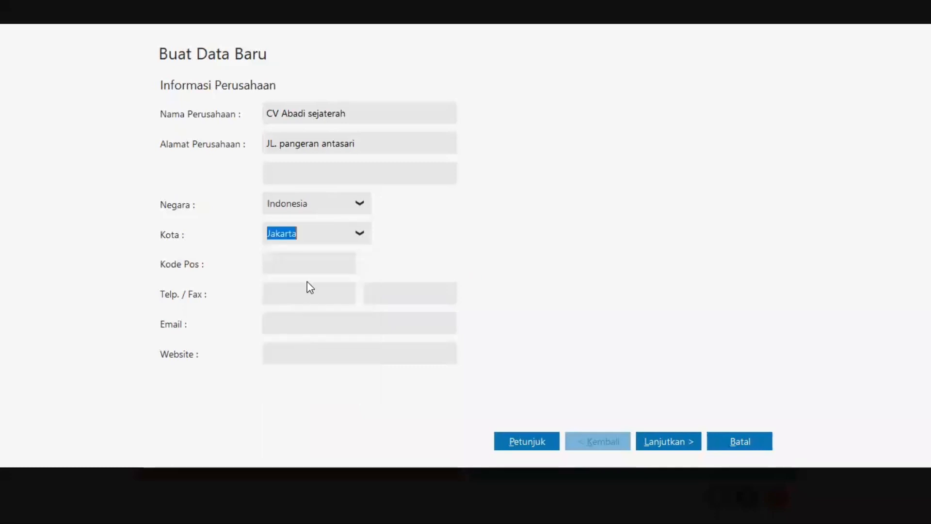
# Check the postal code in contoh soal 1.pdf, enter it in Zahir's company information and proceed to the accounting period
pyautogui.click(315, 261)
pyautogui.press('super+Tab')
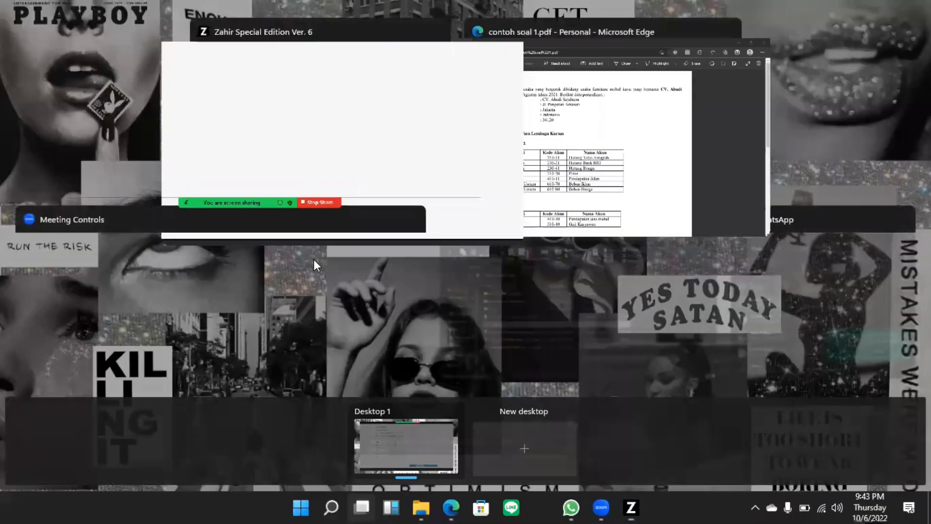
pyautogui.click(566, 137)
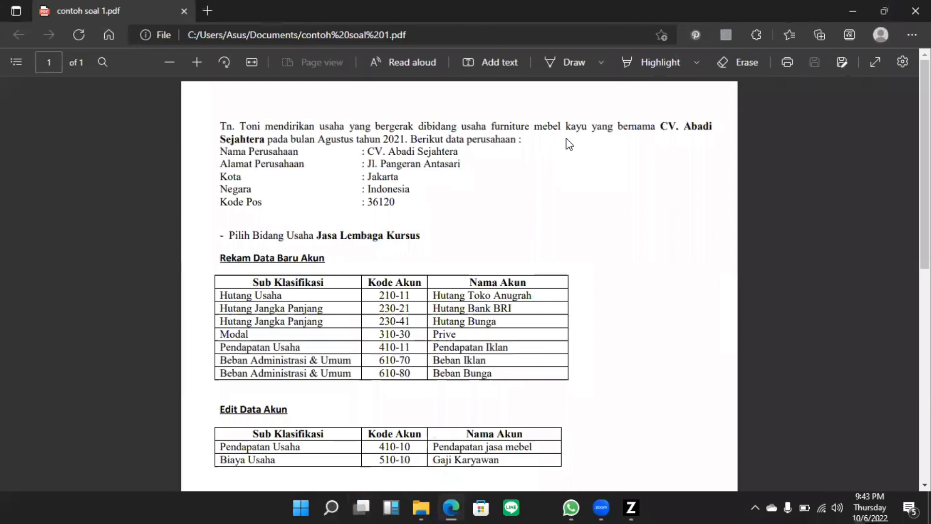
pyautogui.press('super+Tab')
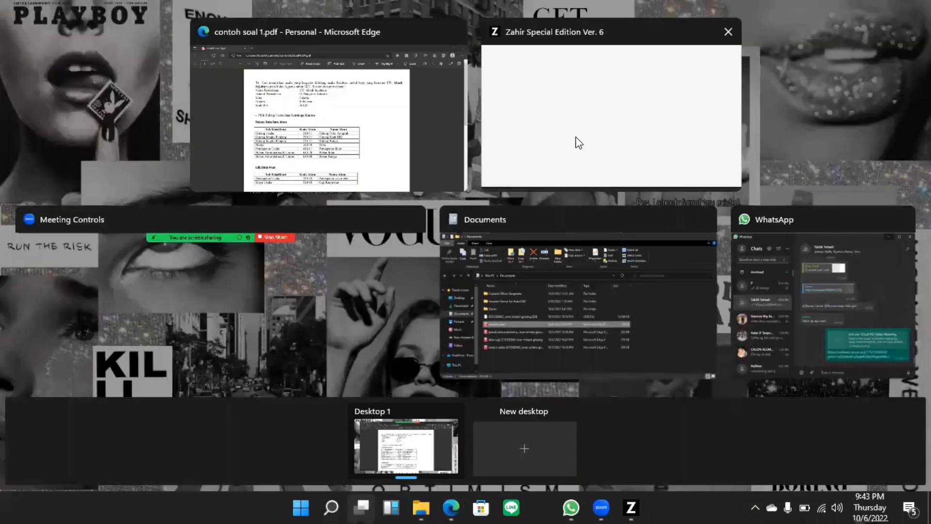
pyautogui.click(583, 135)
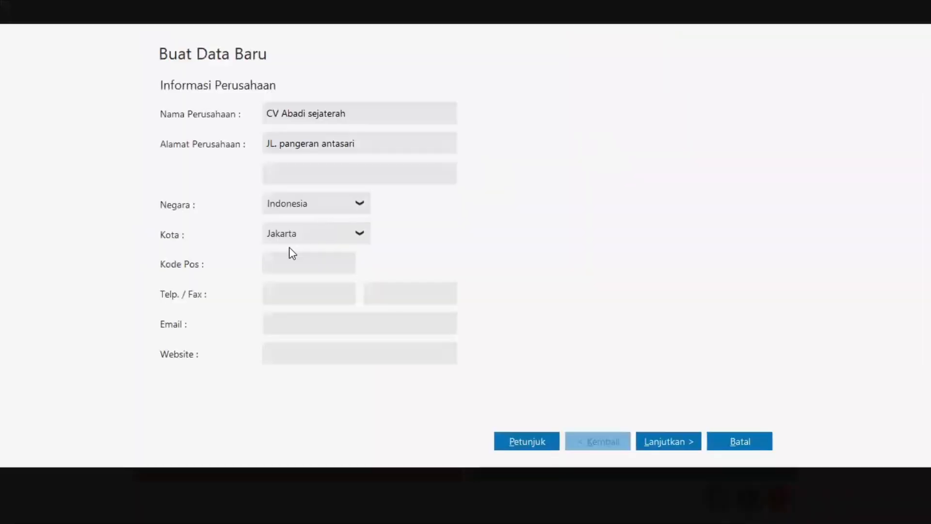
pyautogui.write('361')
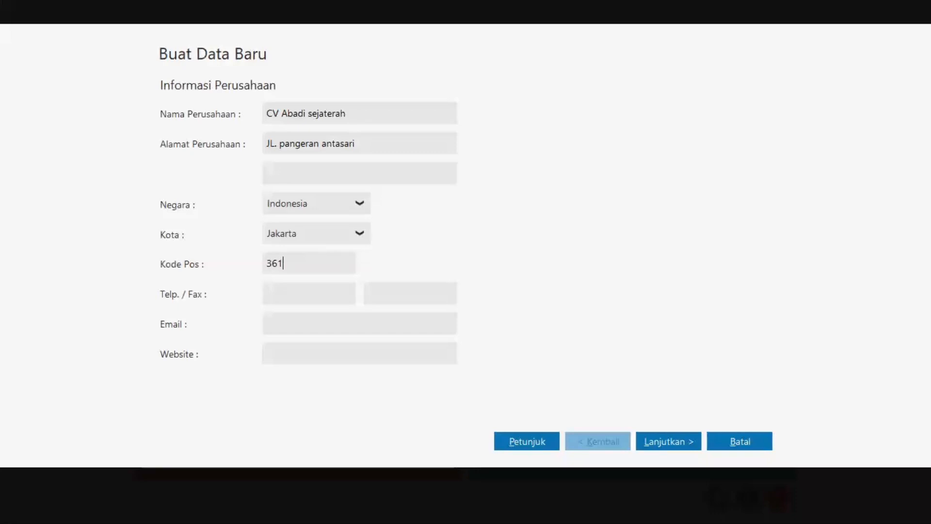
pyautogui.write('20')
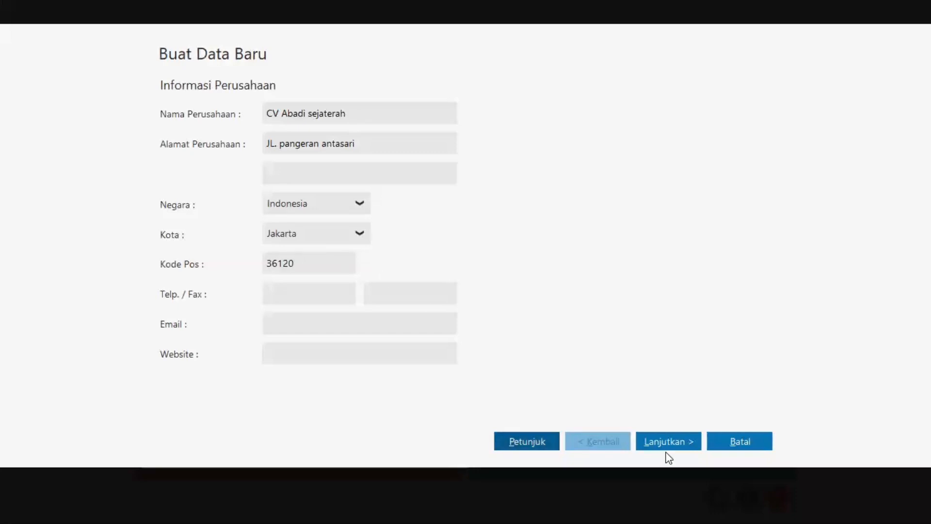
pyautogui.click(675, 443)
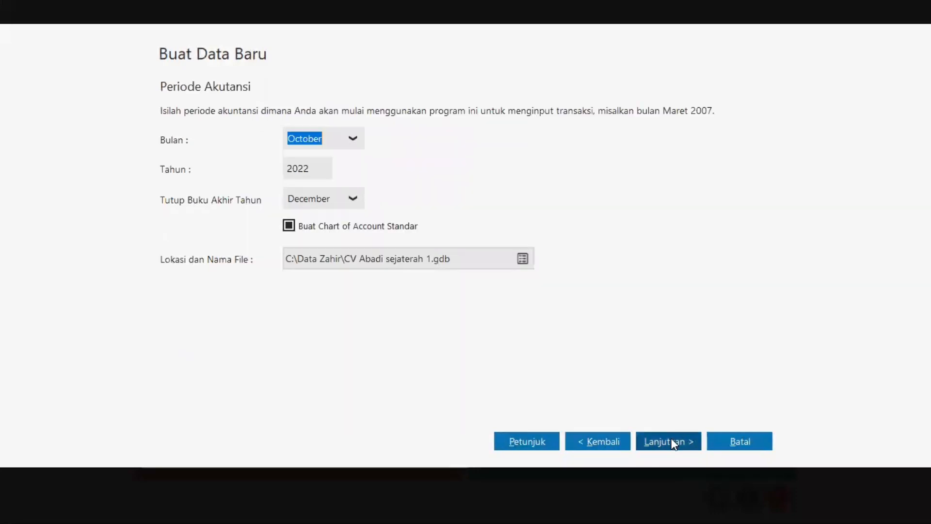
pyautogui.click(353, 140)
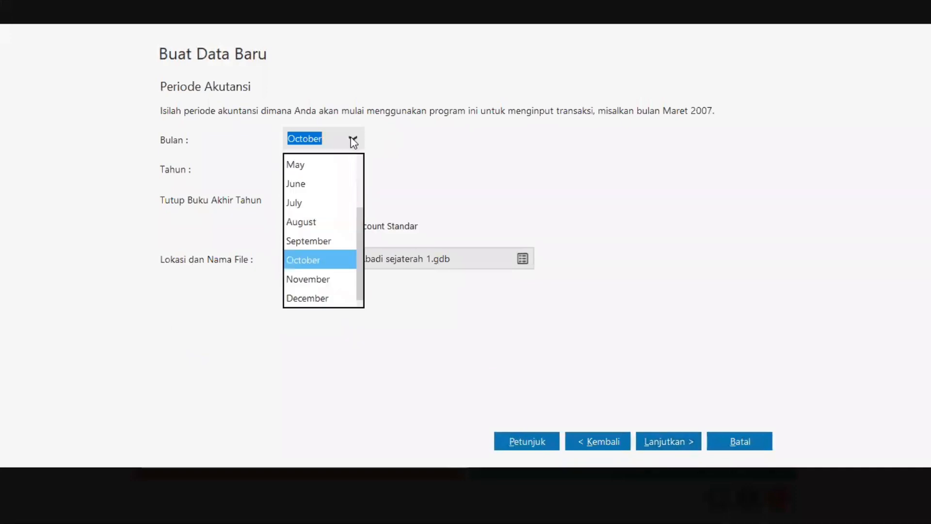
pyautogui.click(360, 184)
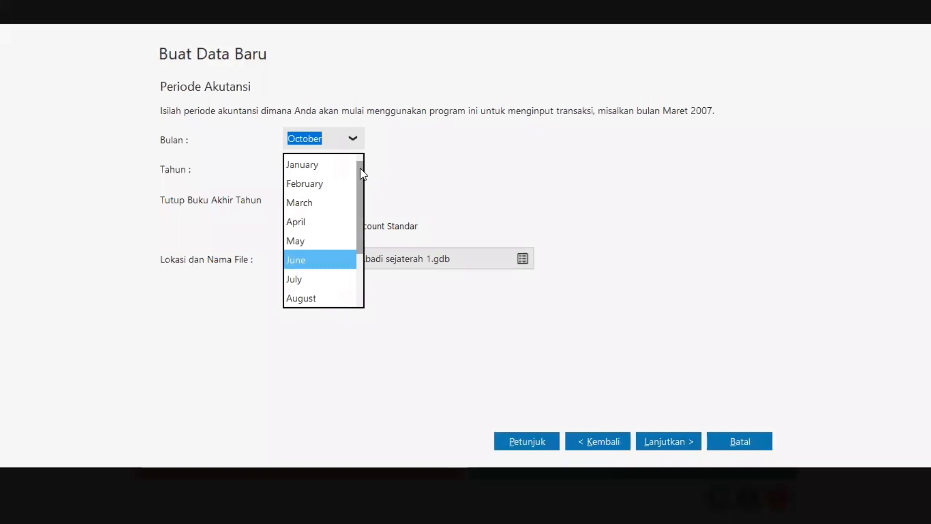
pyautogui.click(333, 157)
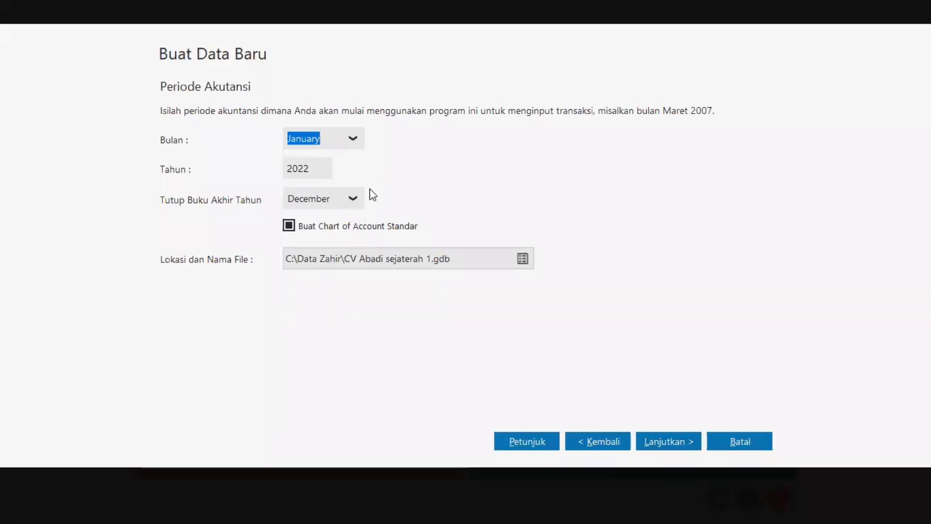
# Set the accounting period's month to August and save the data file as "kelompok 1" in the Documents folder
pyautogui.click(353, 141)
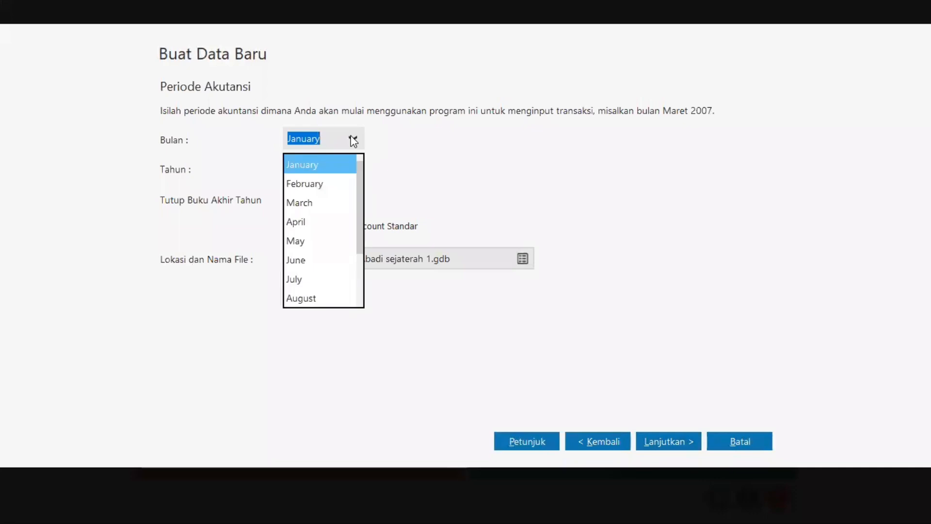
pyautogui.click(321, 298)
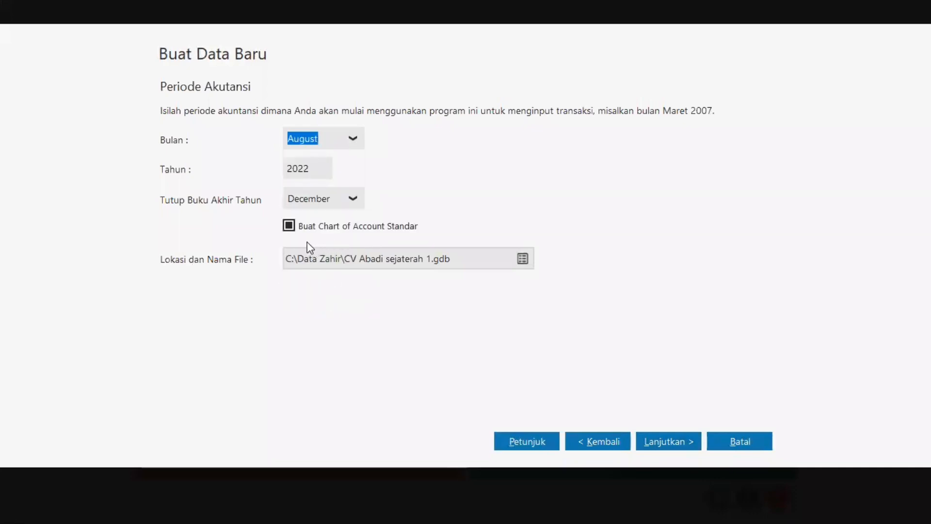
pyautogui.click(296, 257)
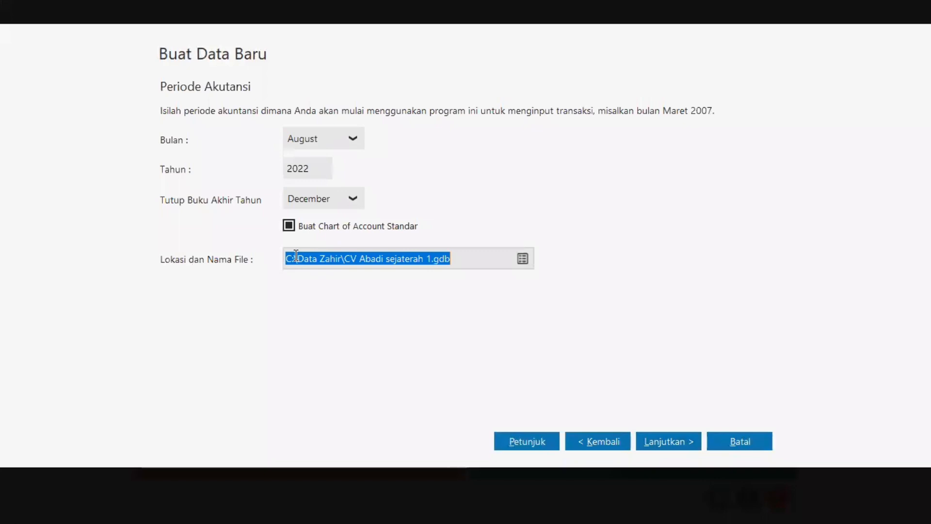
pyautogui.click(522, 259)
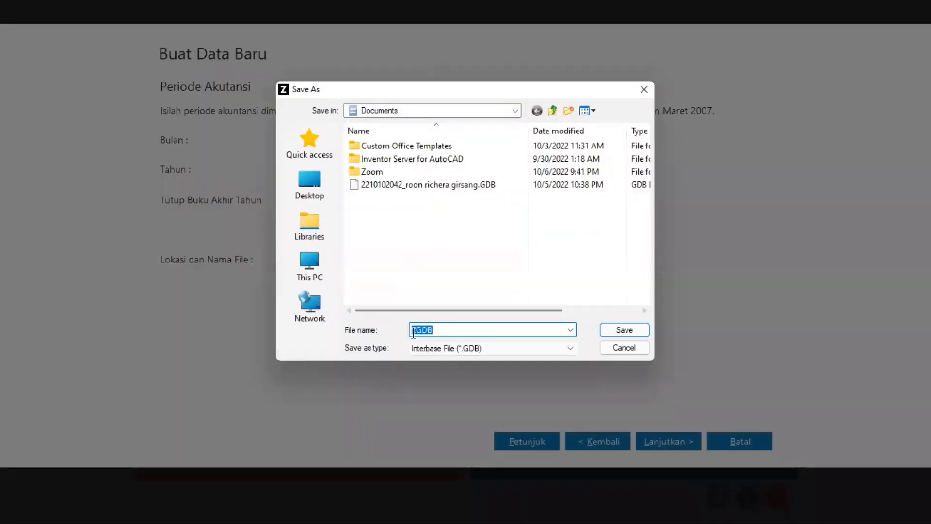
pyautogui.click(414, 330)
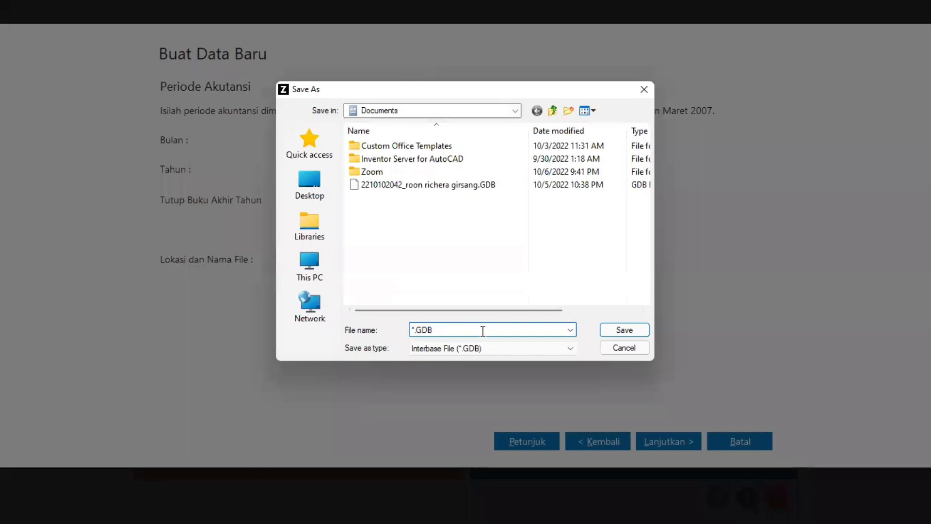
pyautogui.press('BackSpace')
pyautogui.write('kelompok 1')
pyautogui.click(624, 330)
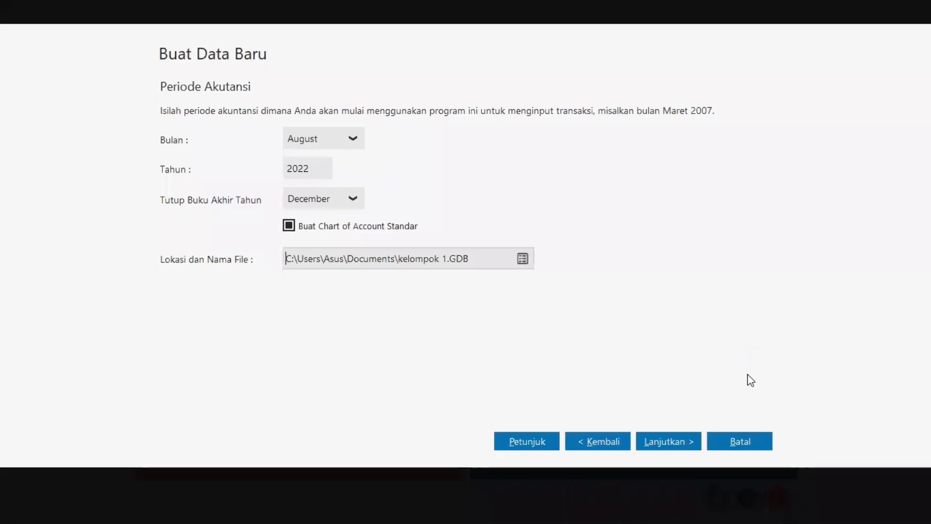
# Accept the accounting period and the default department and account format, and process the new data file
pyautogui.click(689, 439)
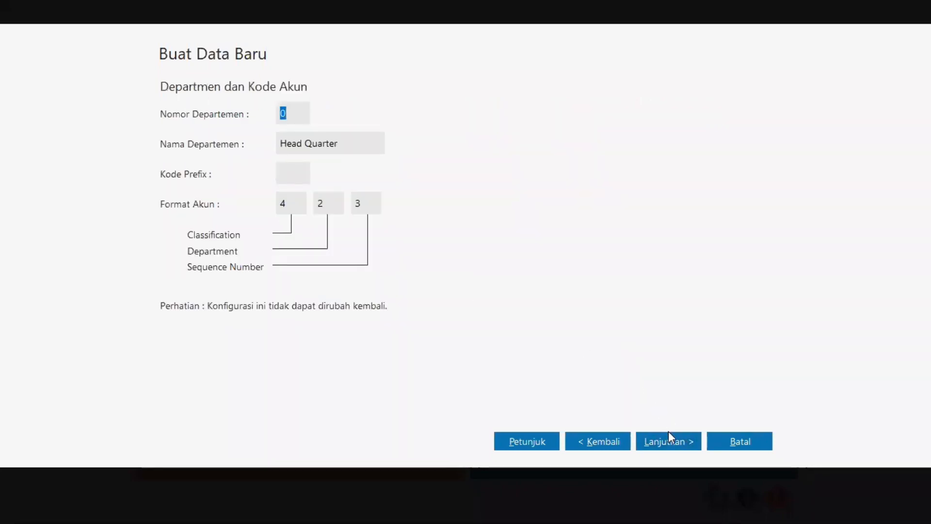
pyautogui.click(670, 442)
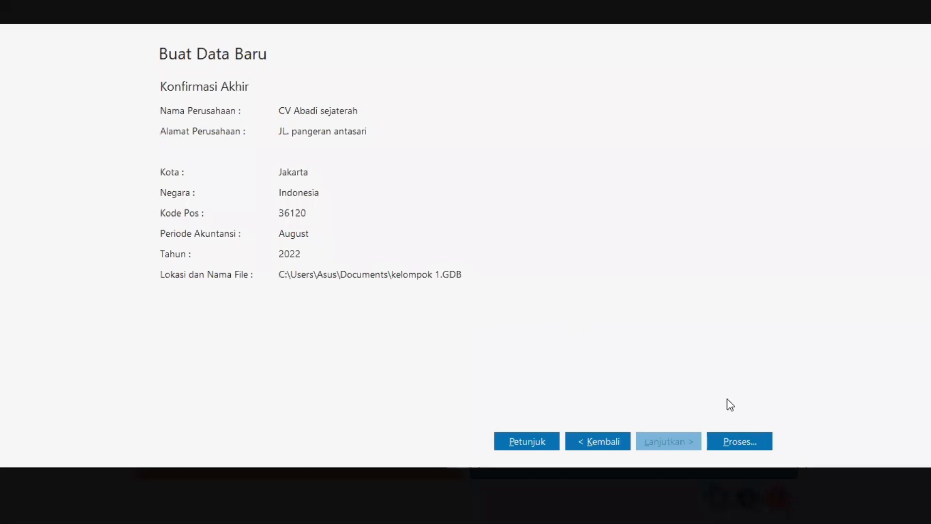
pyautogui.click(729, 441)
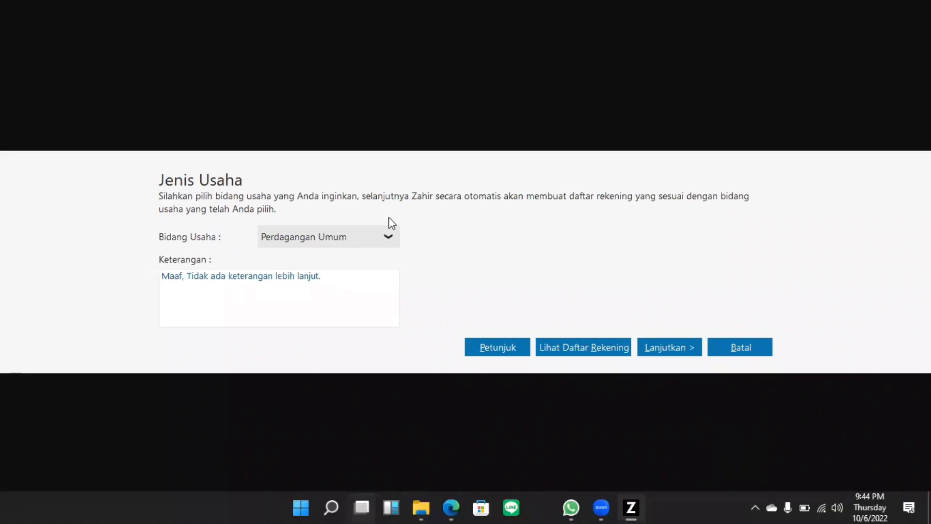
# Check the business field in contoh soal 1.pdf, select Jasa Umum as the Bidang Usaha in Zahir and continue
pyautogui.press('super+Tab')
pyautogui.click(532, 140)
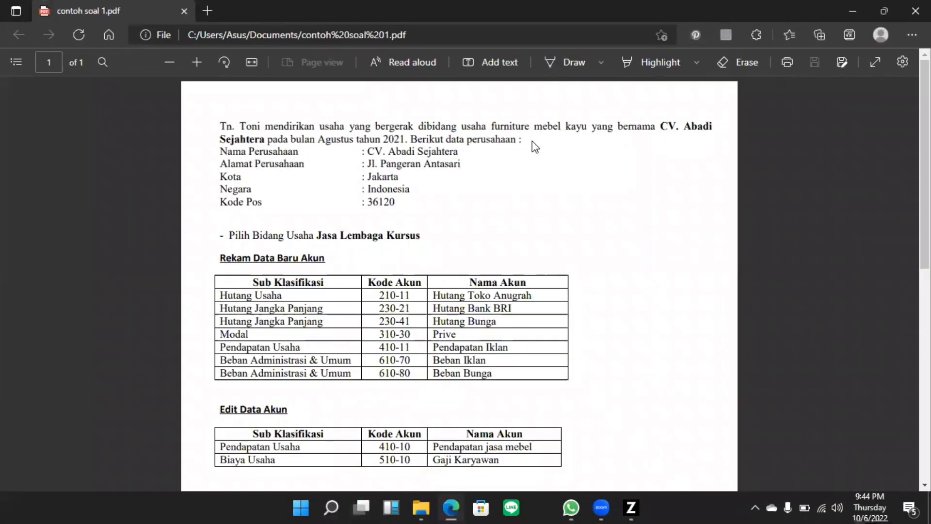
pyautogui.press('super+Tab')
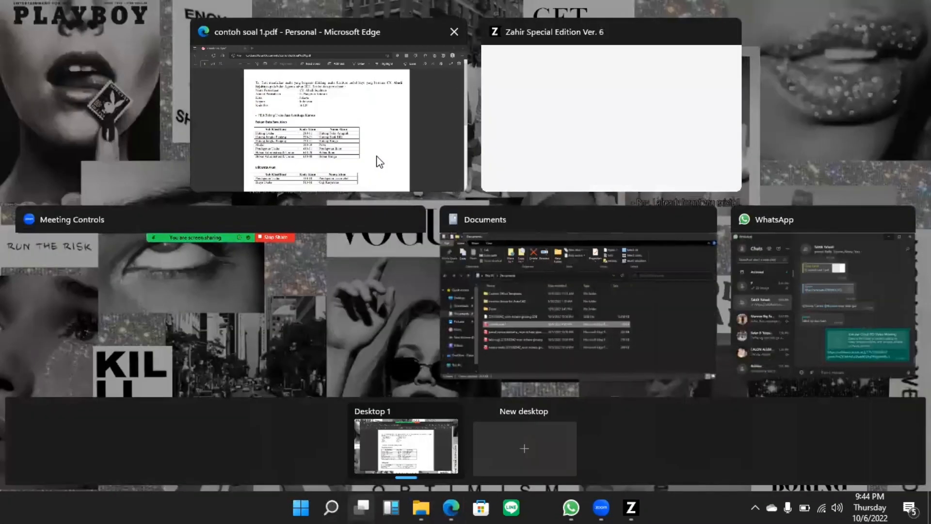
pyautogui.click(537, 124)
pyautogui.click(388, 237)
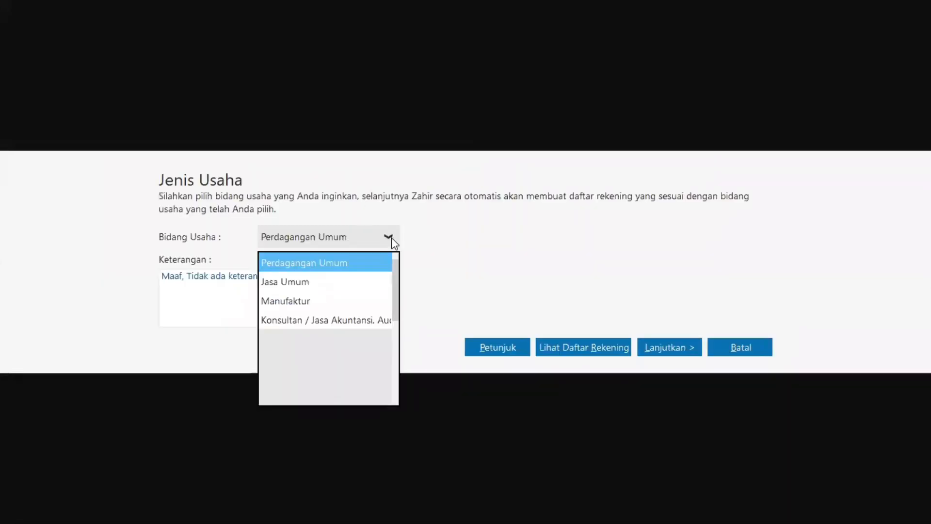
pyautogui.click(397, 342)
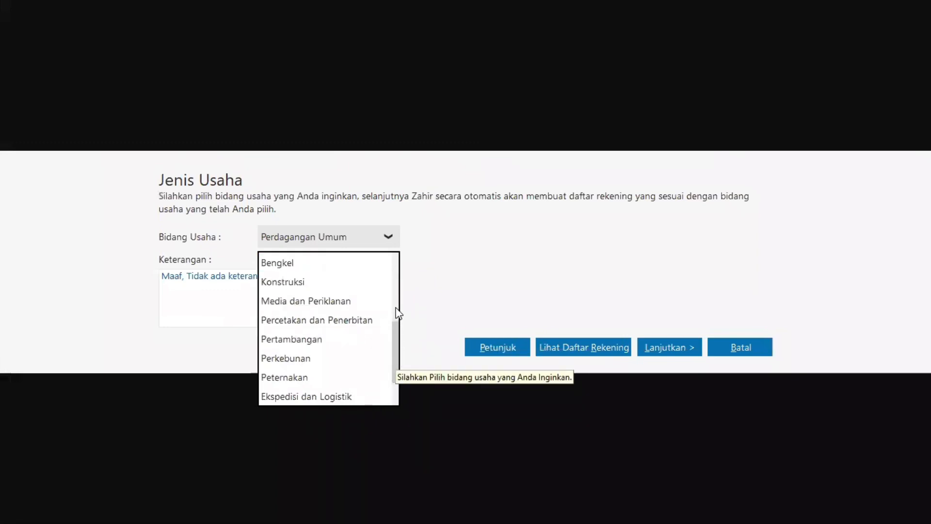
pyautogui.click(395, 390)
pyautogui.click(393, 310)
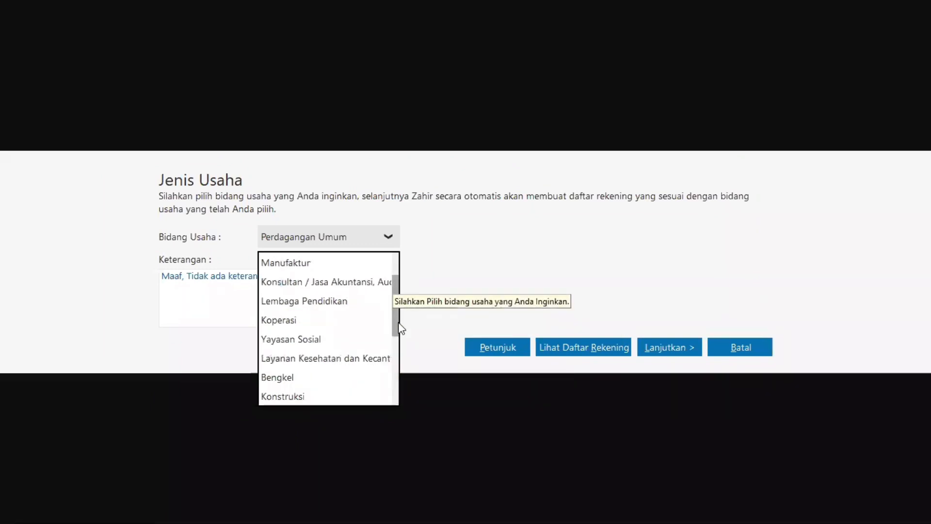
pyautogui.click(396, 271)
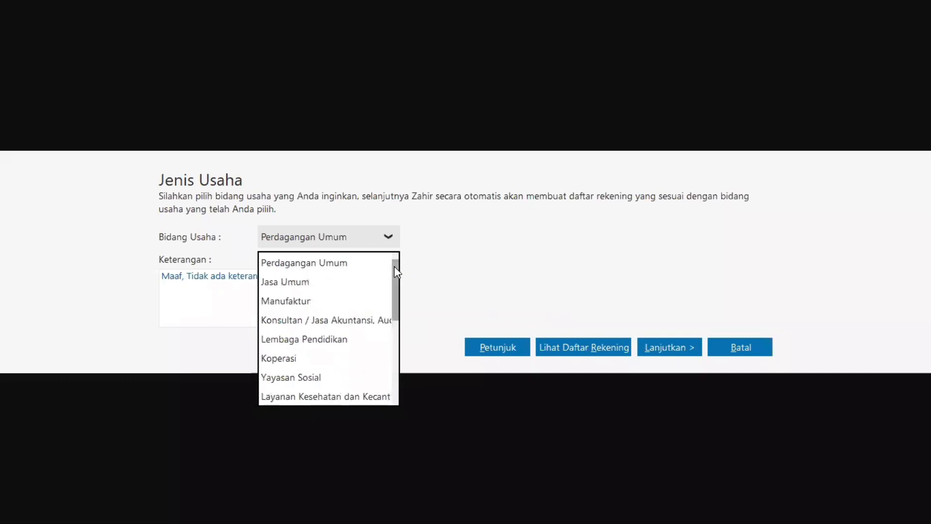
pyautogui.click(370, 282)
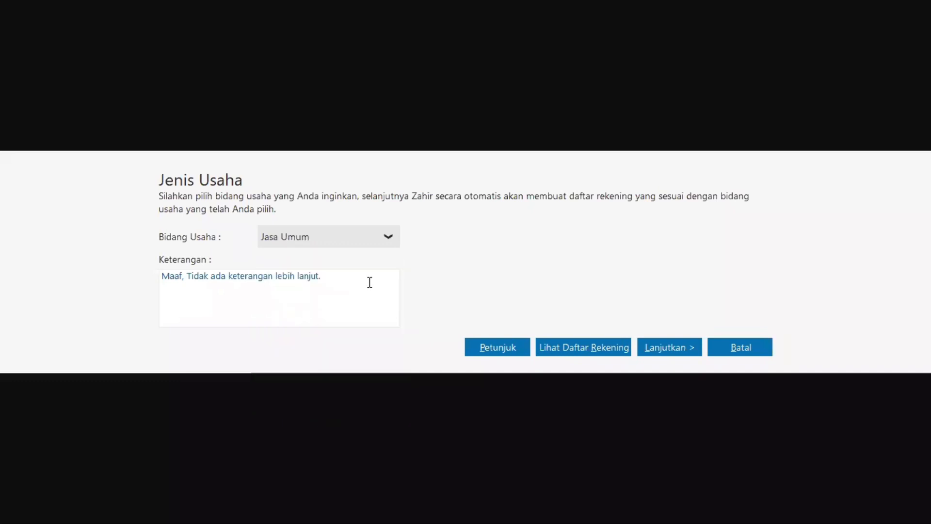
pyautogui.click(676, 346)
pyautogui.click(676, 347)
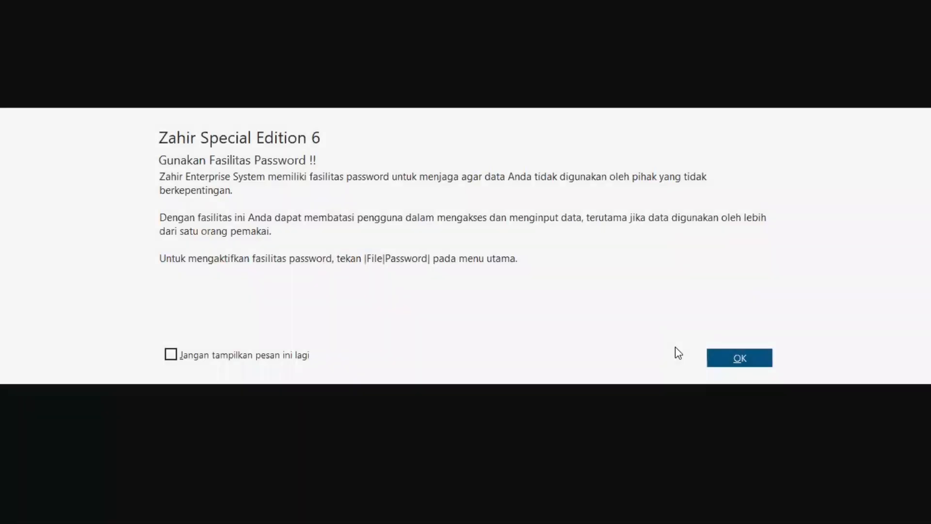
# Dismiss the password notice, accept IDR as functional currency, set the USD exchange rate to 14500 IDR and finish the currency setup
pyautogui.click(747, 356)
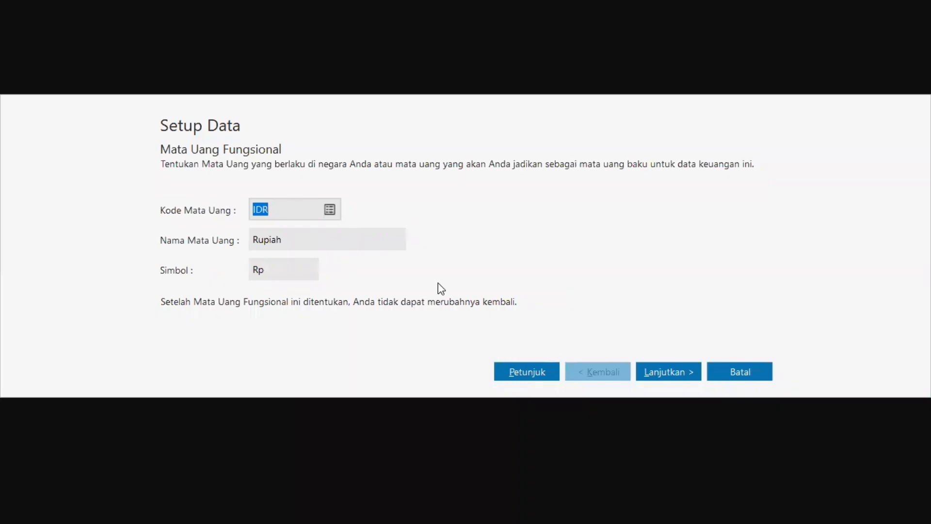
pyautogui.click(647, 372)
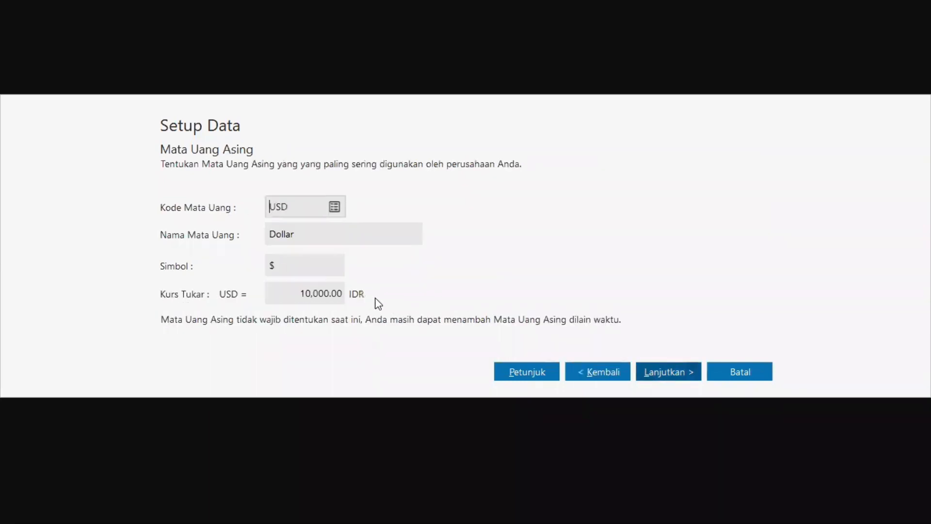
pyautogui.click(340, 297)
pyautogui.press('BackSpace')
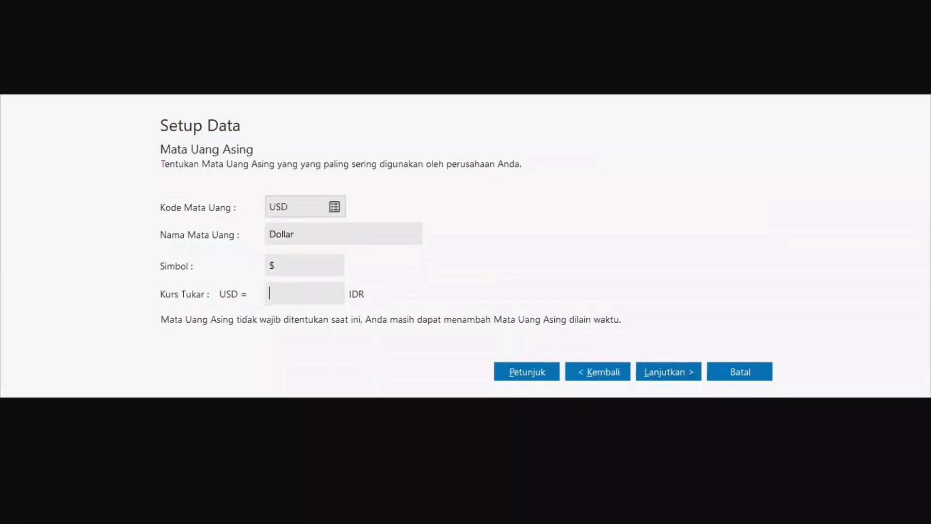
pyautogui.write('14500')
pyautogui.click(650, 367)
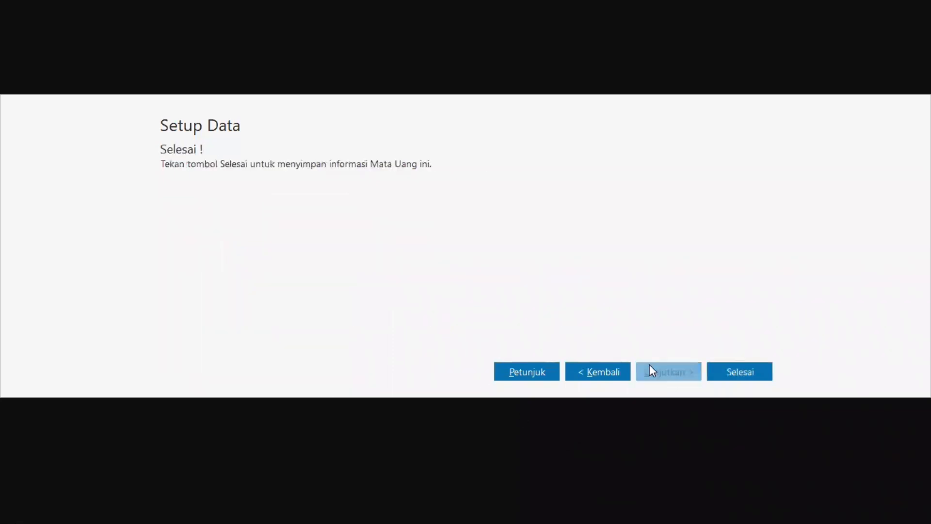
pyautogui.click(738, 372)
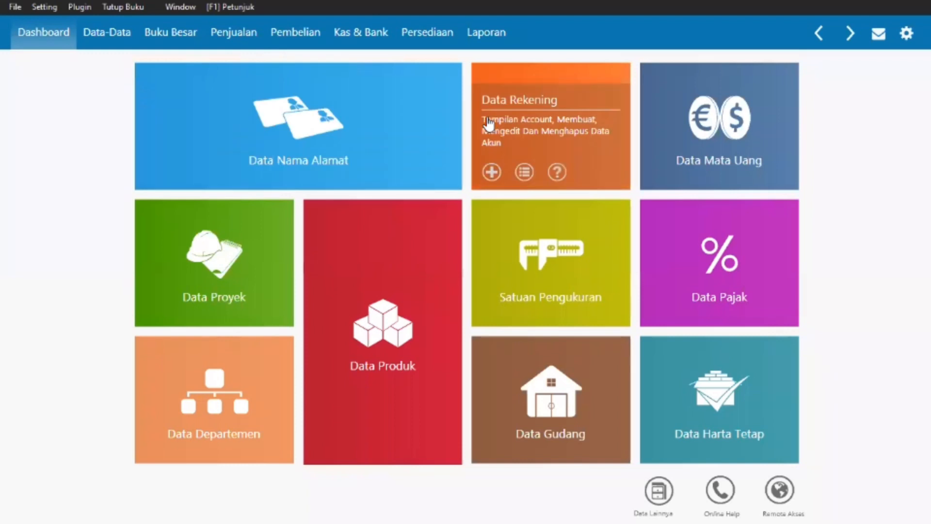
# Open the account list for Data Rekening
pyautogui.click(487, 117)
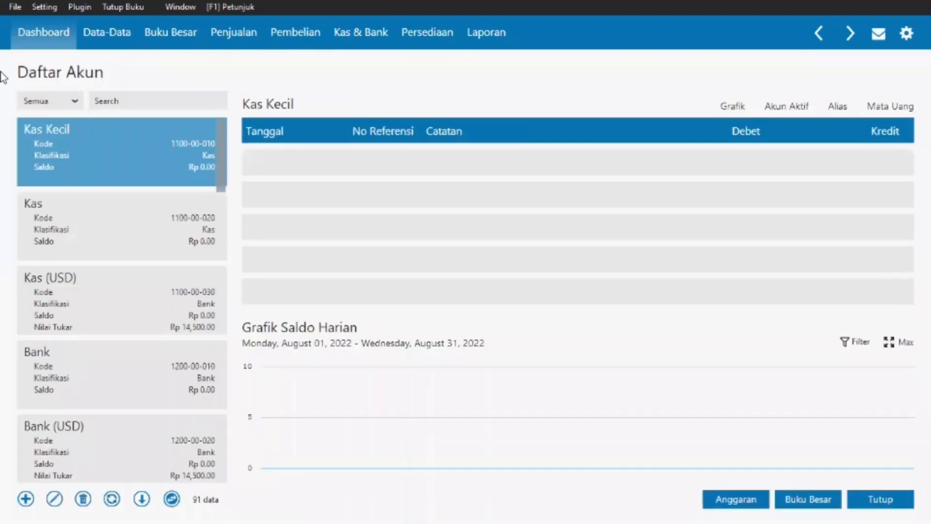
pyautogui.press('Escape')
pyautogui.moveTo(512, 109)
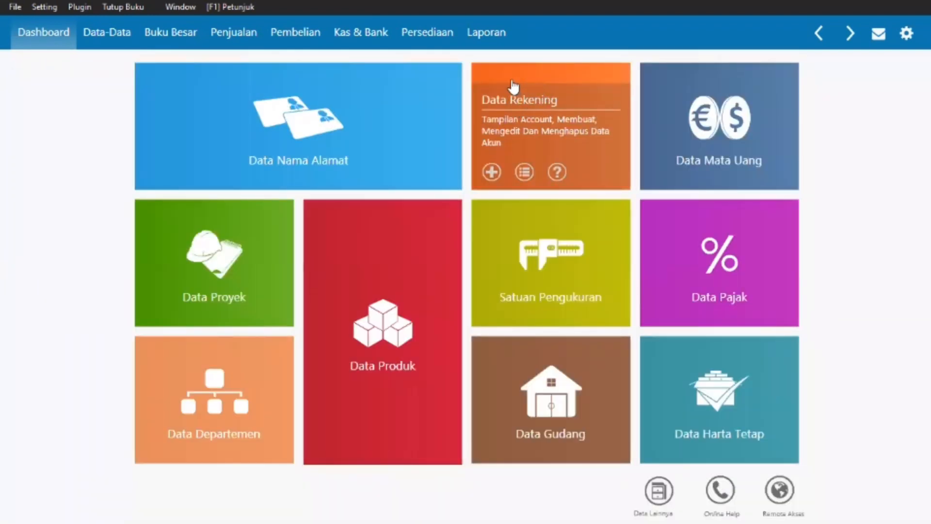
pyautogui.click(524, 175)
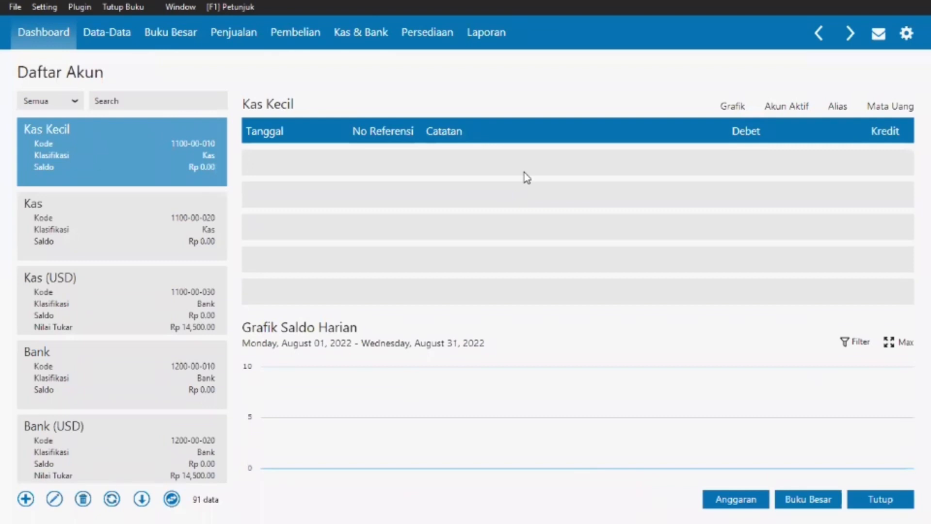
# Switch Daftar Akun to the table view and look through the accounts from Harta to Beban Lain
pyautogui.click(170, 499)
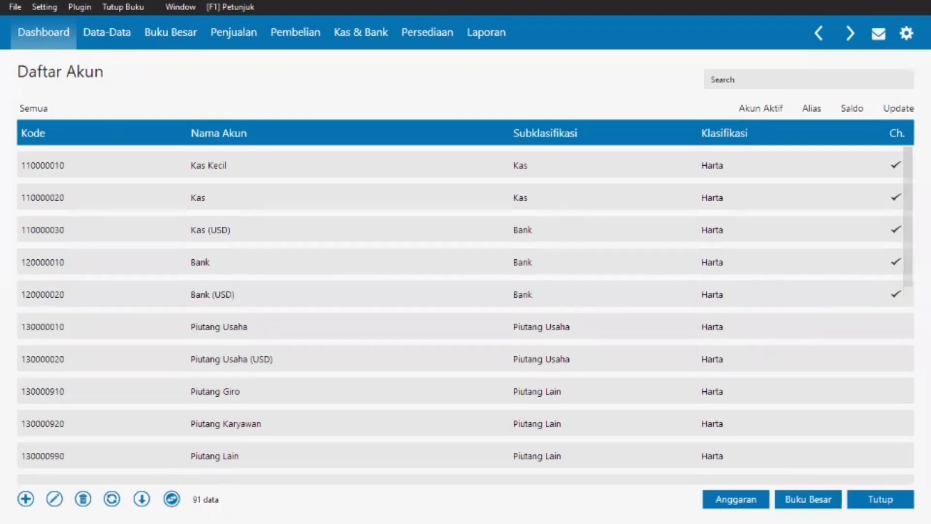
pyautogui.scroll(-3, 904, 259)
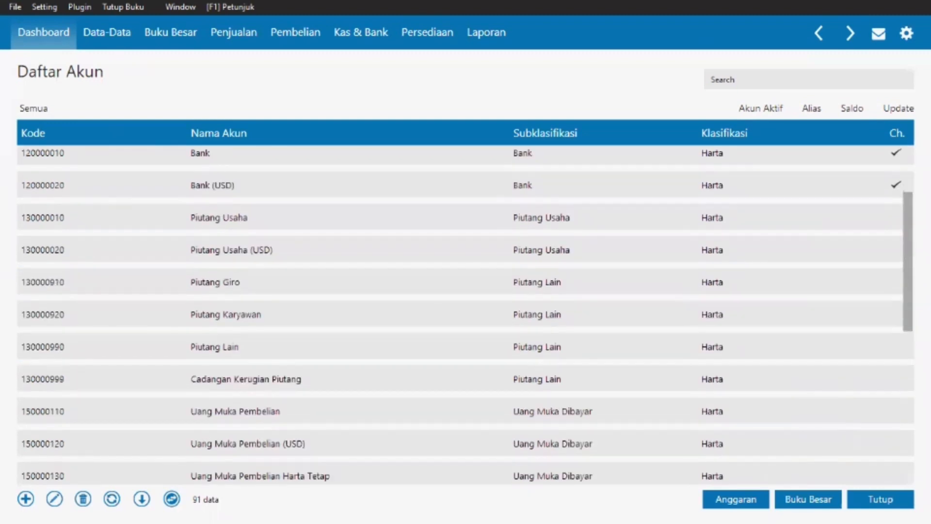
pyautogui.scroll(-5, 904, 335)
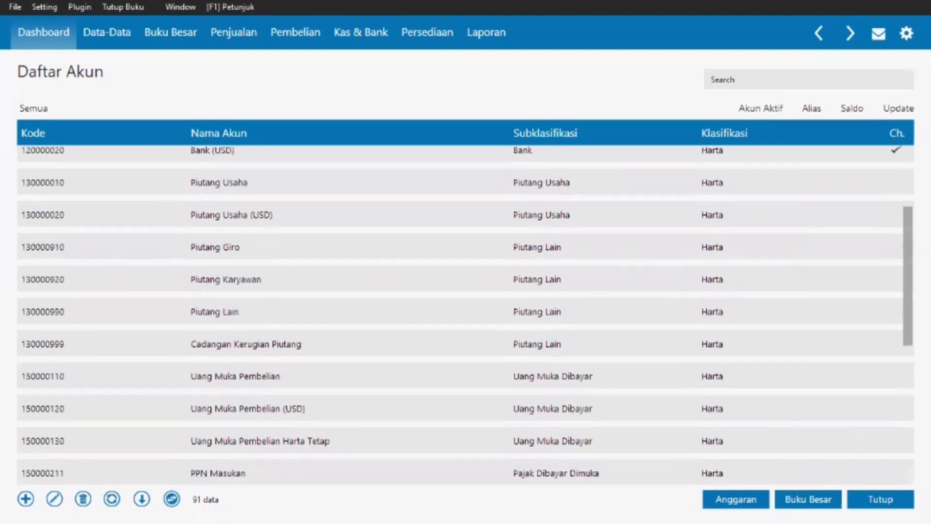
pyautogui.scroll(-20, 898, 392)
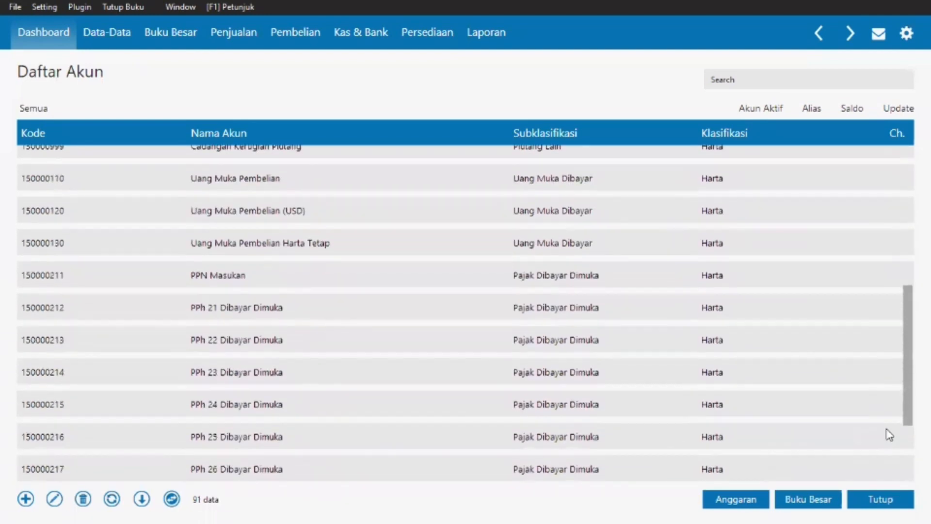
pyautogui.scroll(-10, 871, 507)
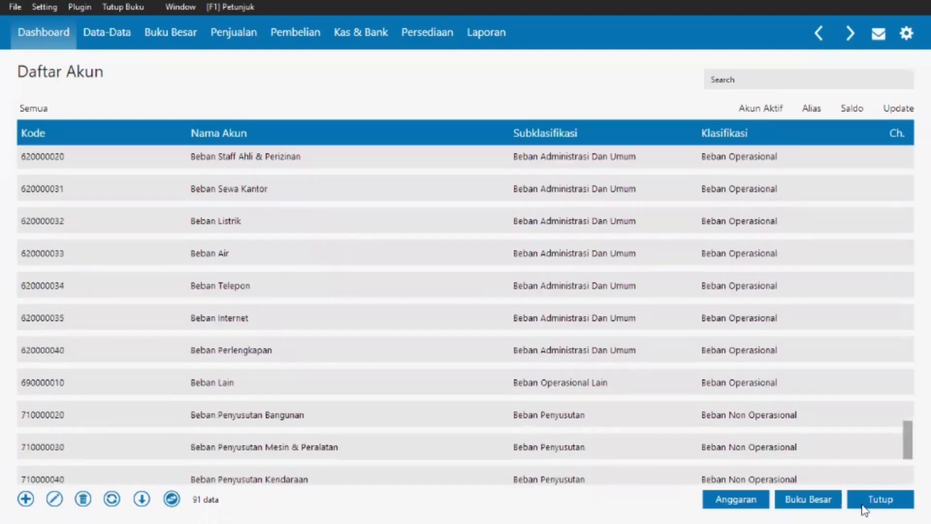
pyautogui.scroll(1, 863, 508)
pyautogui.click(514, 388)
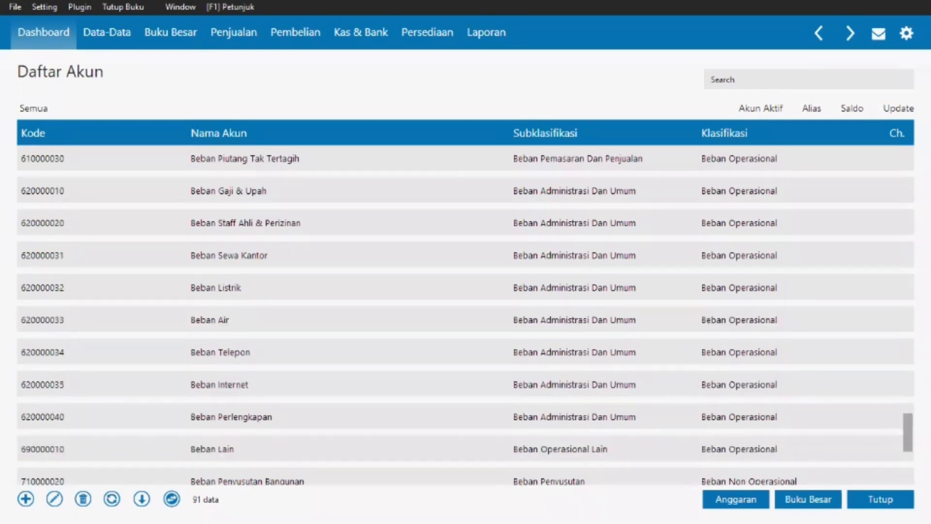
pyautogui.scroll(-4, 904, 445)
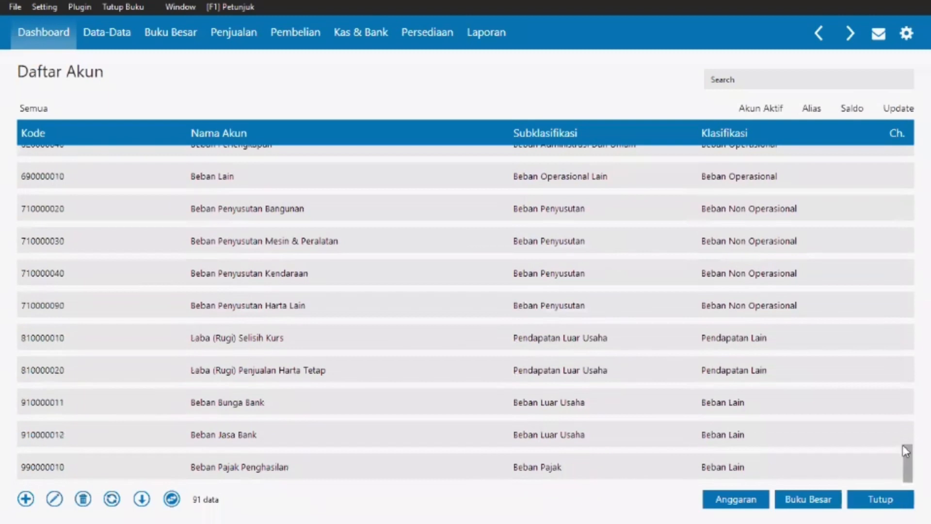
pyautogui.scroll(3, 906, 414)
pyautogui.scroll(10, 906, 417)
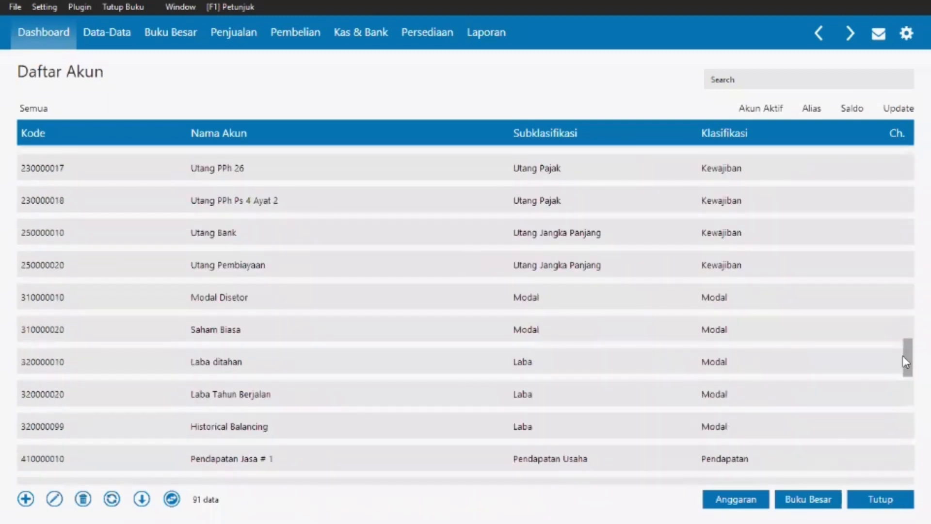
pyautogui.scroll(3, 903, 349)
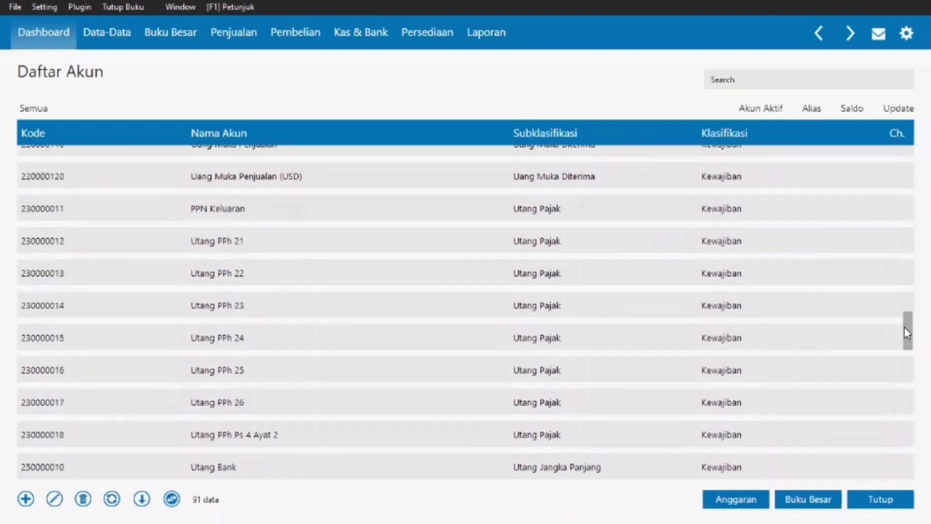
pyautogui.moveTo(906, 325); pyautogui.dragTo(904, 293)
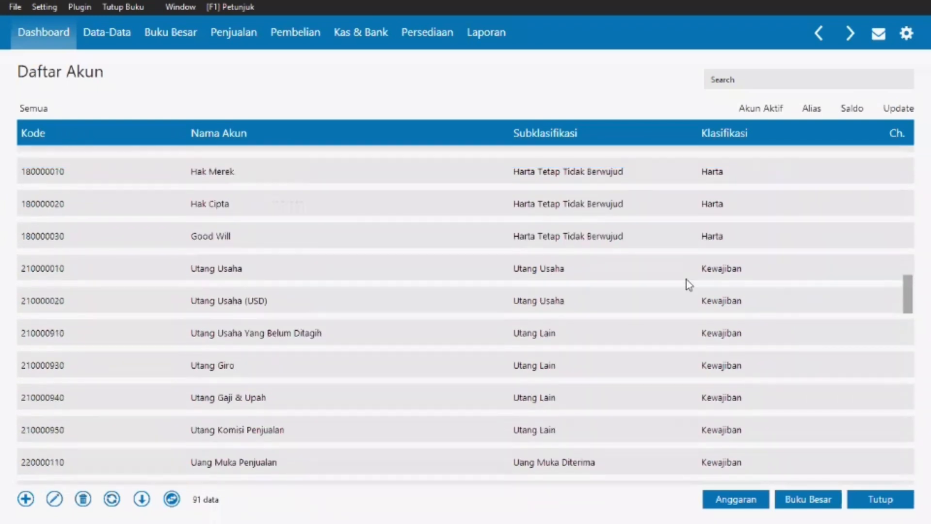
# Open the Utang Usaha account 2100-00-010 past the usage notice, rename it to Hutang Usaha and record the change
pyautogui.click(657, 281)
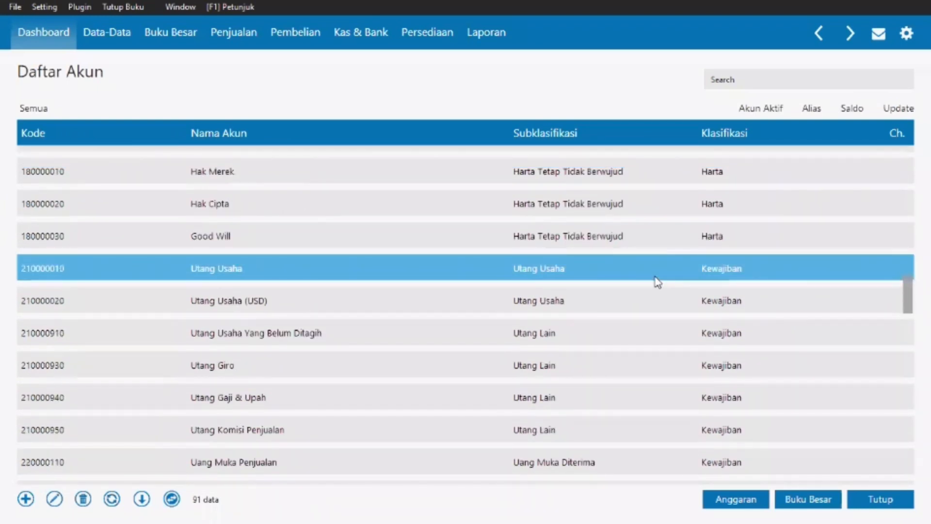
pyautogui.click(598, 278)
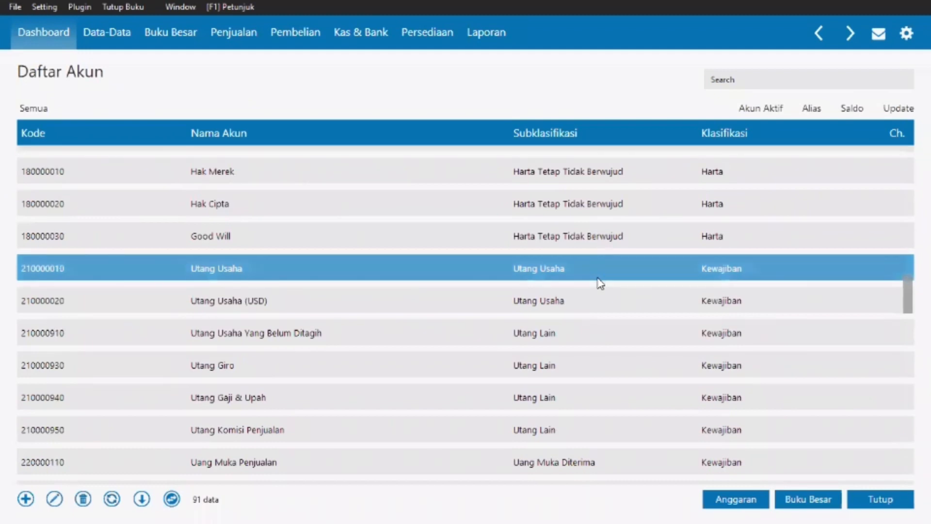
pyautogui.doubleClick(600, 283)
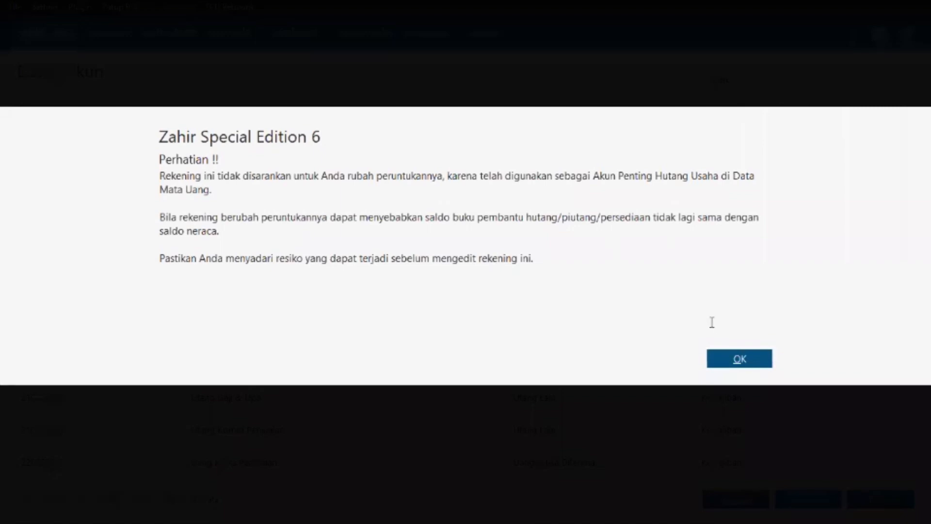
pyautogui.click(730, 357)
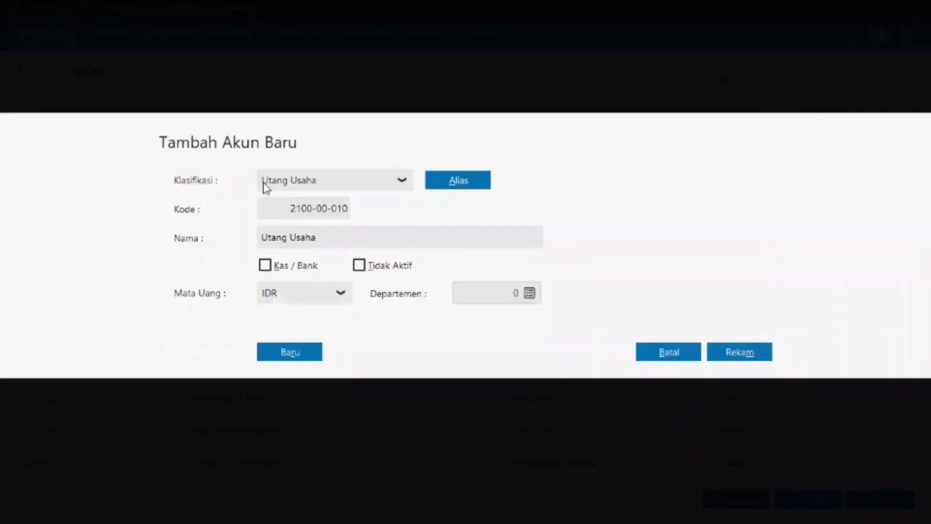
pyautogui.click(266, 186)
pyautogui.click(265, 186)
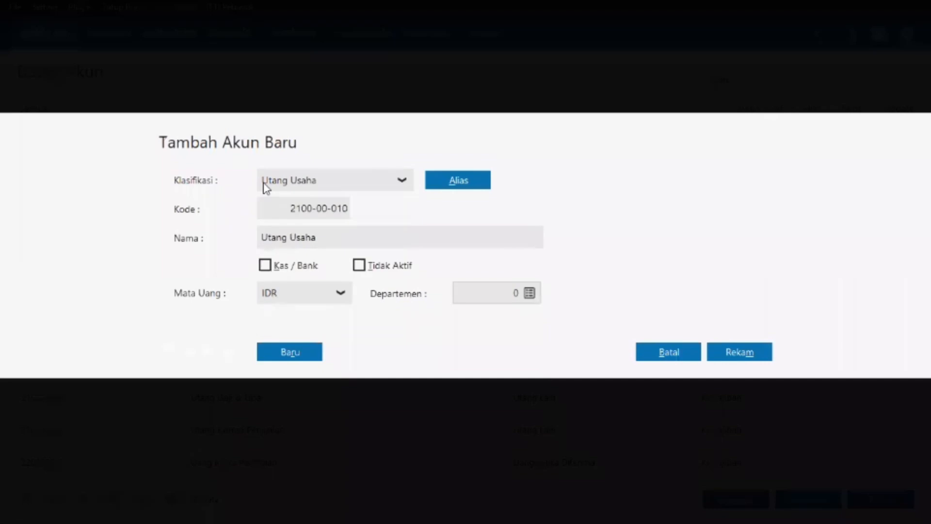
pyautogui.click(265, 240)
pyautogui.click(265, 240)
pyautogui.write('H')
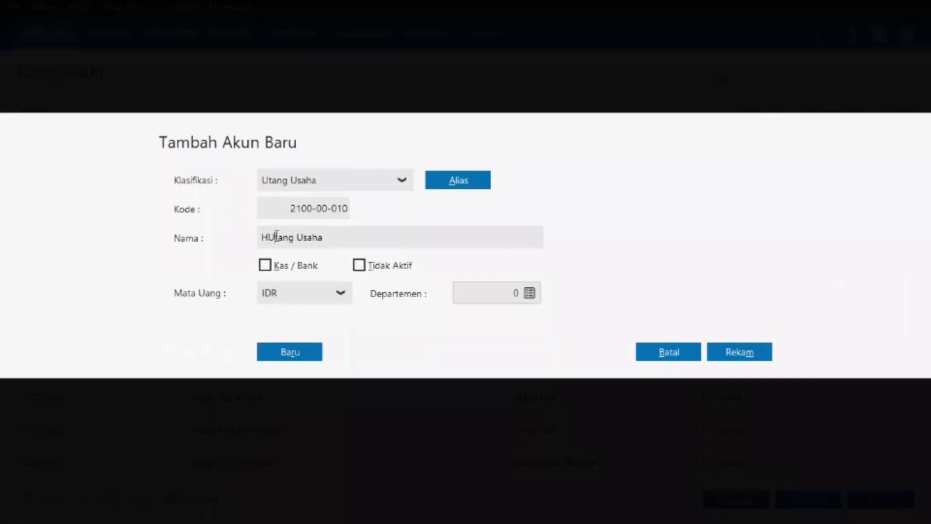
pyautogui.press('Delete')
pyautogui.write('u')
pyautogui.click(724, 353)
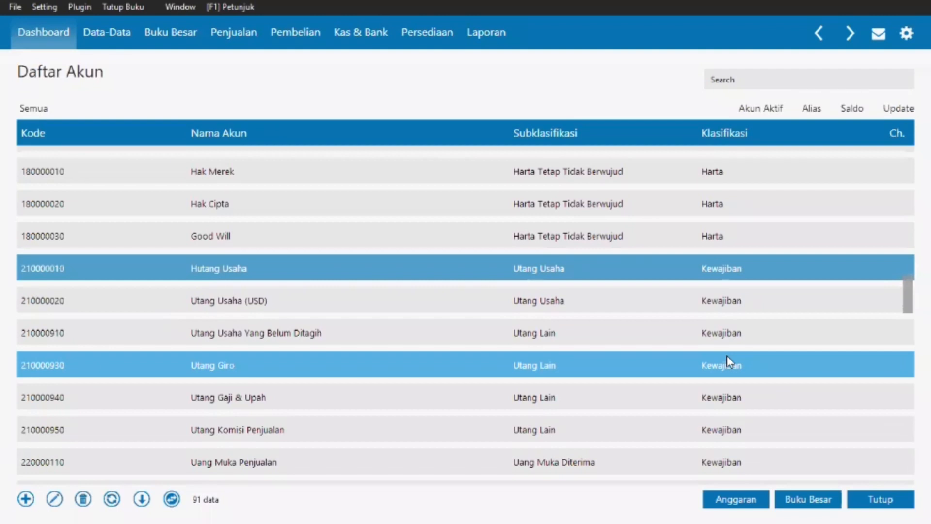
# Review the accounts below Hutang Usaha through to Beban Pajak Penghasilan at the end of the list
pyautogui.scroll(-1, 726, 356)
pyautogui.press('Down')
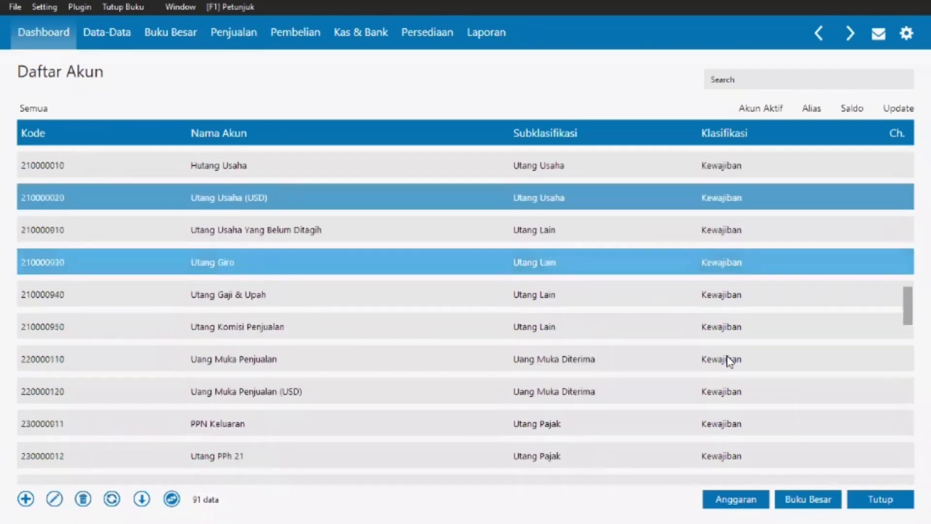
pyautogui.press('Down')
pyautogui.press('Down')
pyautogui.press('Down')
pyautogui.press('Down')
pyautogui.press('Down')
pyautogui.press('Down')
pyautogui.press('Down')
pyautogui.press('Down')
pyautogui.press('Down')
pyautogui.press('Down')
pyautogui.press('Down')
pyautogui.press('Down')
pyautogui.press('Down')
pyautogui.press('Down')
pyautogui.press('Down')
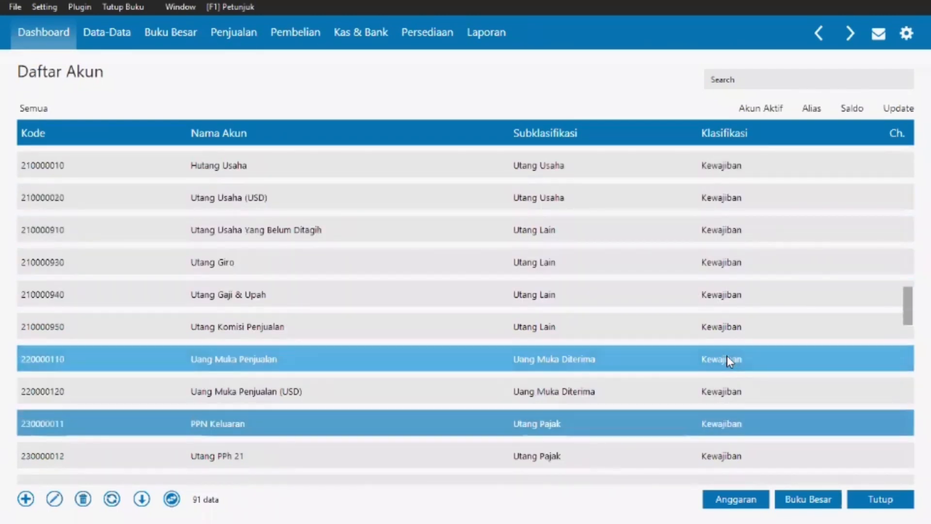
pyautogui.press('Down')
pyautogui.press('Down')
pyautogui.press('Down')
pyautogui.press('Down')
pyautogui.press('Down')
pyautogui.press('Down')
pyautogui.press('Down')
pyautogui.press('Down')
pyautogui.press('Down')
pyautogui.press('Down')
pyautogui.press('Down')
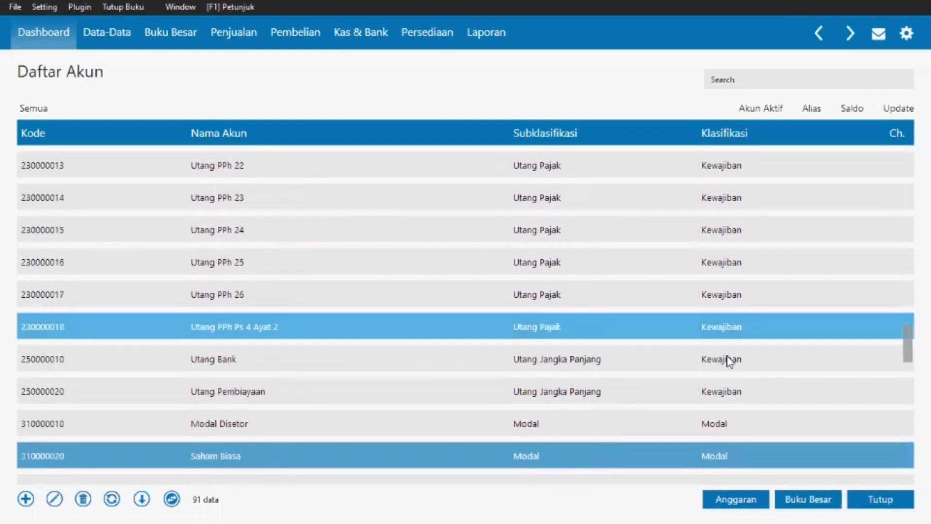
pyautogui.press('Down')
pyautogui.press('Down')
pyautogui.press('Down')
pyautogui.press('Down')
pyautogui.press('Down')
pyautogui.press('Down')
pyautogui.press('Down')
pyautogui.press('Down')
pyautogui.press('Down')
pyautogui.press('Down')
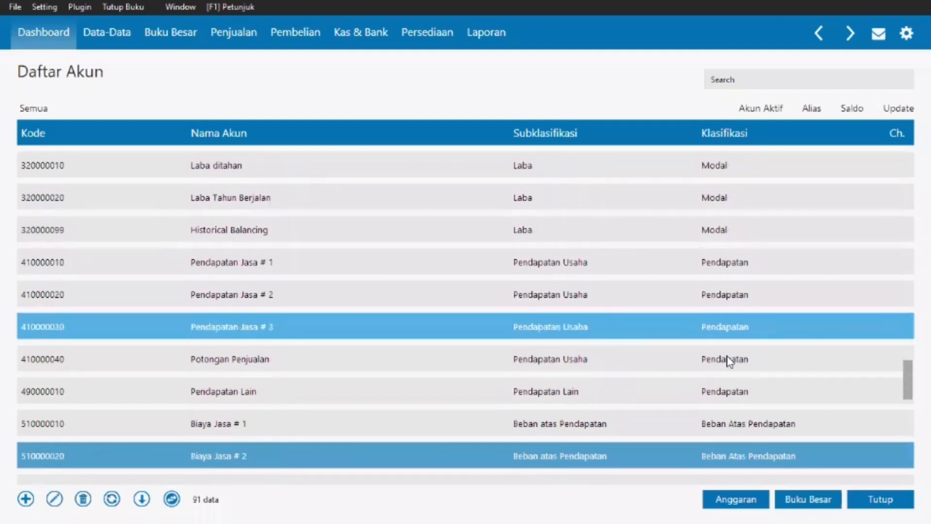
pyautogui.press('Down')
pyautogui.press('Down')
pyautogui.press('Down')
pyautogui.press('Down')
pyautogui.press('Down')
pyautogui.press('Down')
pyautogui.press('Down')
pyautogui.press('Down')
pyautogui.press('Down')
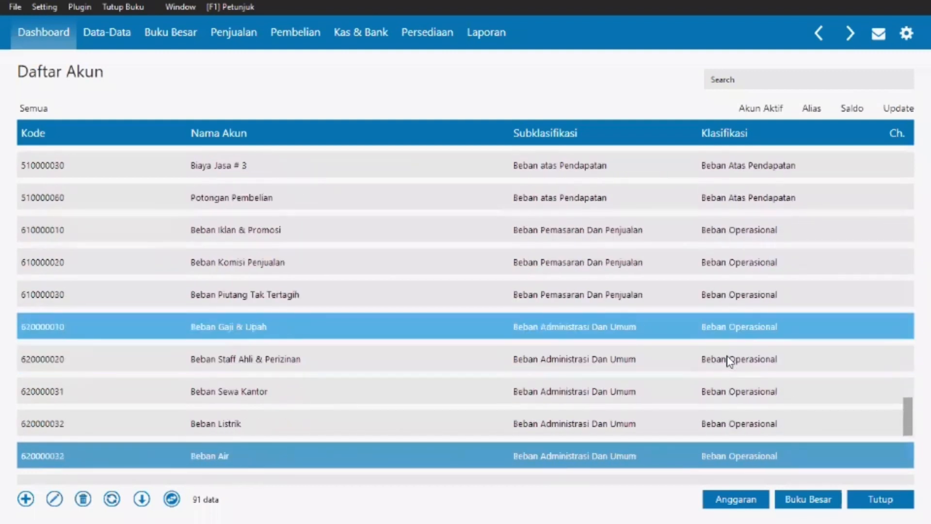
pyautogui.press('Down')
pyautogui.press('Down')
pyautogui.press('Down')
pyautogui.press('Down')
pyautogui.press('Down')
pyautogui.press('Down')
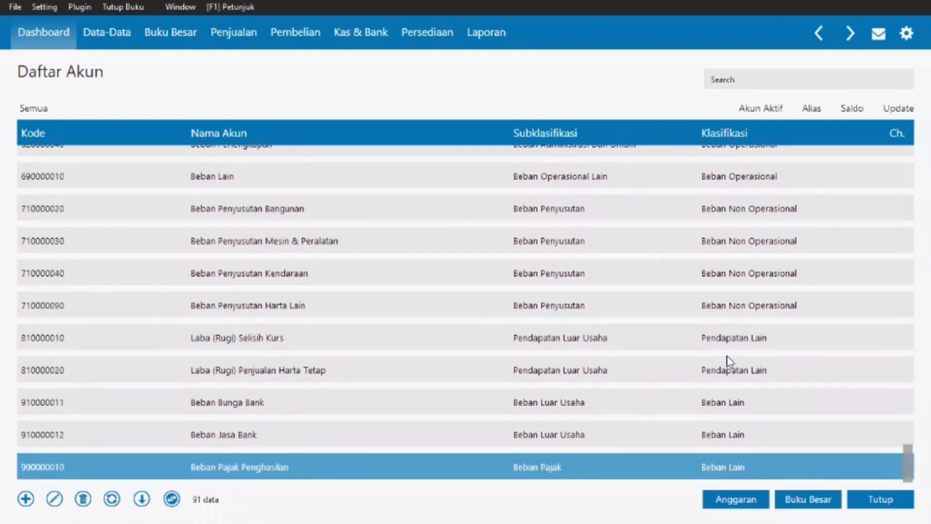
# Review Daftar Akun backwards from Beban Pajak Penghasilan up to the Kas accounts at the start of the list
pyautogui.press('Up')
pyautogui.press('Up')
pyautogui.press('Up')
pyautogui.press('Up')
pyautogui.press('Up')
pyautogui.press('Up')
pyautogui.press('Up')
pyautogui.press('Up')
pyautogui.press('Up')
pyautogui.press('Up')
pyautogui.press('Up')
pyautogui.press('Up')
pyautogui.press('Up')
pyautogui.press('Up')
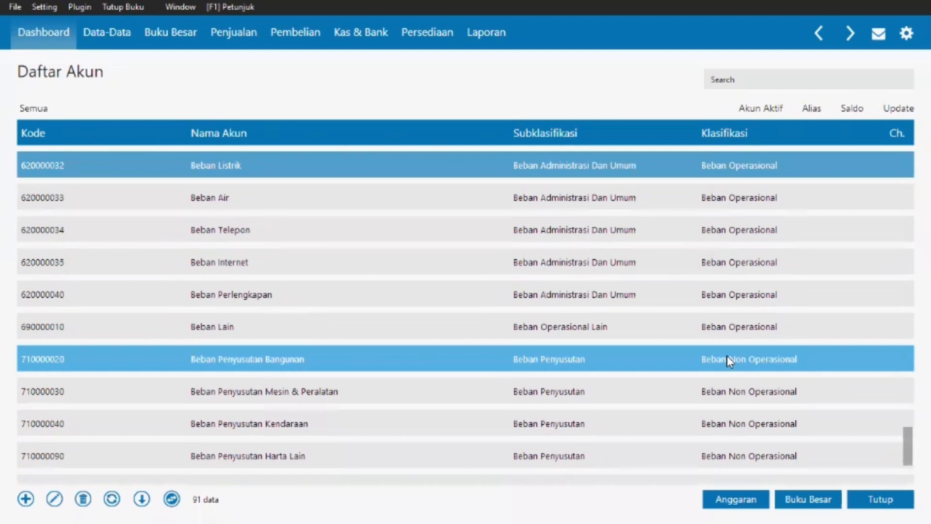
pyautogui.press('Up')
pyautogui.press('Up')
pyautogui.press('Up')
pyautogui.press('Up')
pyautogui.press('Up')
pyautogui.press('Up')
pyautogui.press('Up')
pyautogui.press('Up')
pyautogui.press('Up')
pyautogui.press('Up')
pyautogui.press('Up')
pyautogui.press('Up')
pyautogui.press('Up')
pyautogui.press('Up')
pyautogui.press('Up')
pyautogui.press('Up')
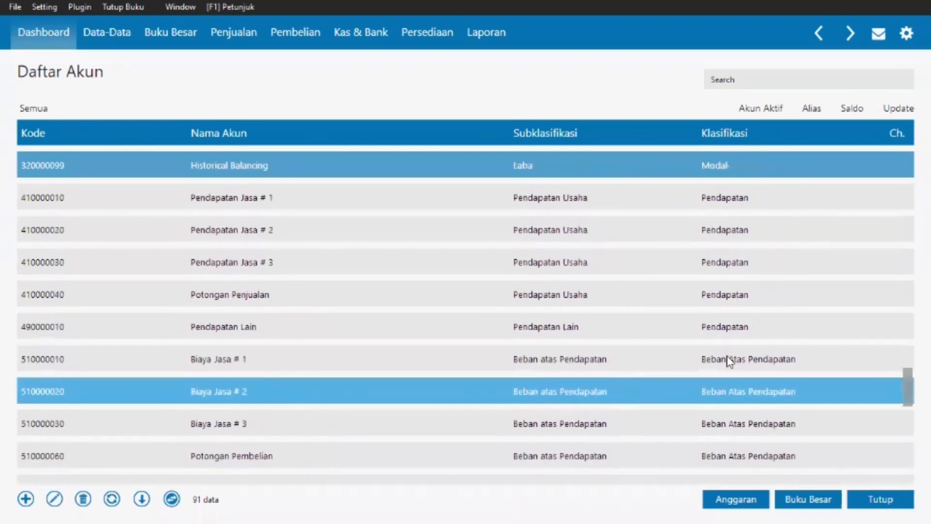
pyautogui.press('Up')
pyautogui.press('Up')
pyautogui.press('Up')
pyautogui.press('Up')
pyautogui.press('Up')
pyautogui.press('Up')
pyautogui.press('Up')
pyautogui.press('Up')
pyautogui.press('Up')
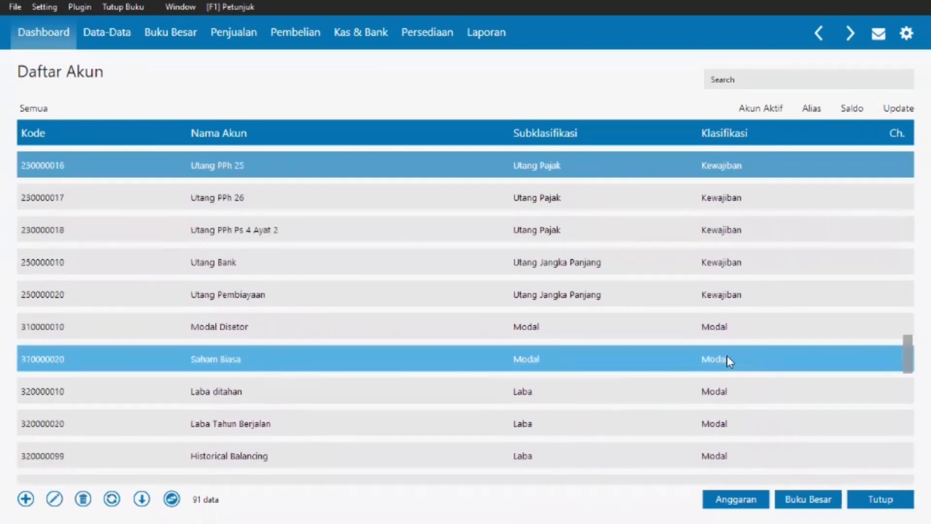
pyautogui.press('Up')
pyautogui.press('Up')
pyautogui.press('Up')
pyautogui.press('Up')
pyautogui.press('Up')
pyautogui.press('Up')
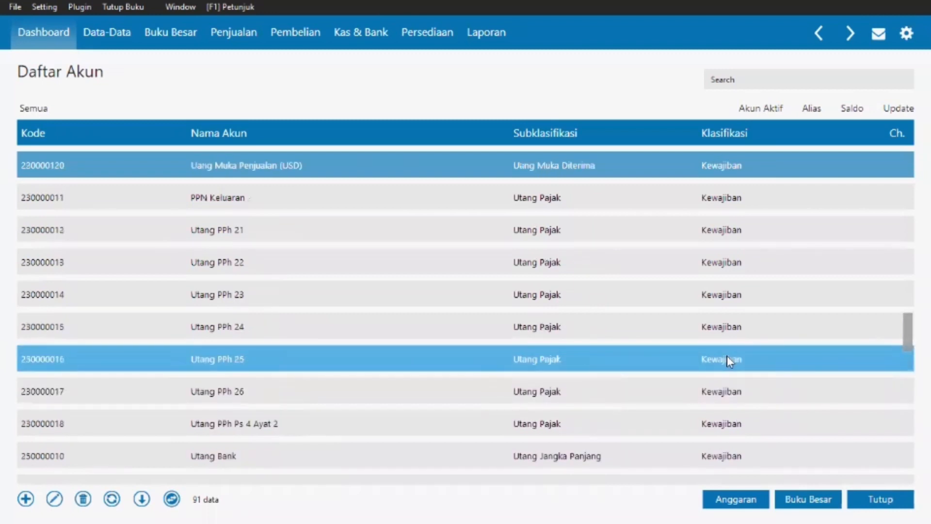
pyautogui.press('Up')
pyautogui.press('Up')
pyautogui.press('Up')
pyautogui.press('Up')
pyautogui.press('Up')
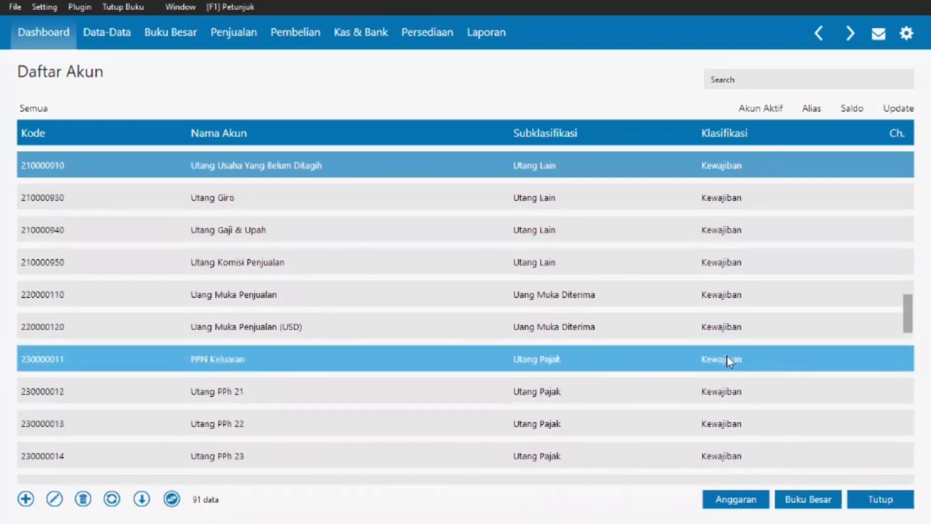
pyautogui.press('Up')
pyautogui.press('Up')
pyautogui.press('Up')
pyautogui.press('Up')
pyautogui.press('Up')
pyautogui.press('Up')
pyautogui.press('Up')
pyautogui.press('Up')
pyautogui.press('Up')
pyautogui.press('Up')
pyautogui.press('Up')
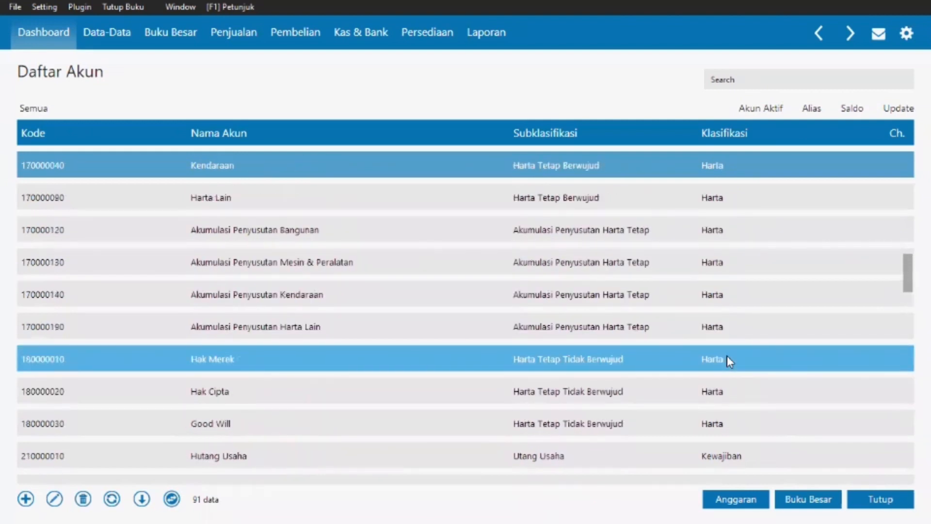
pyautogui.press('Up')
pyautogui.press('Up')
pyautogui.press('Up')
pyautogui.press('Up')
pyautogui.press('Up')
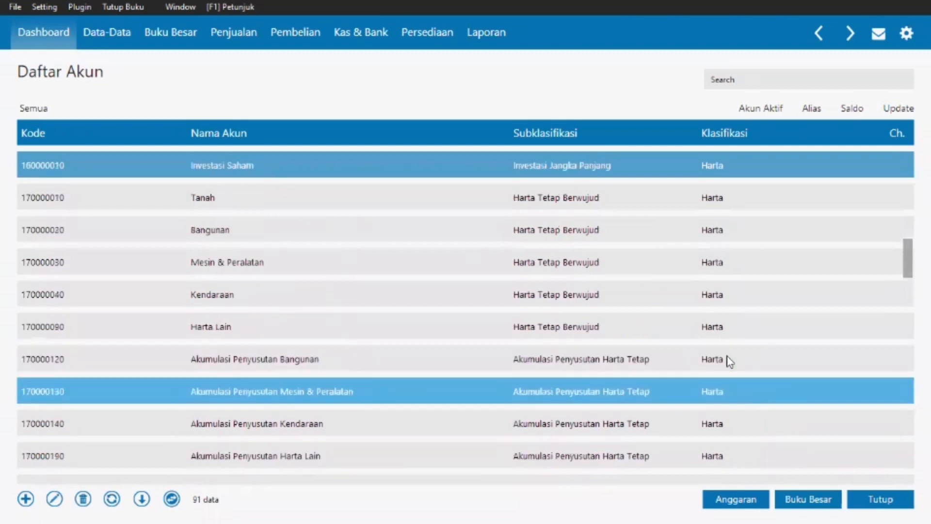
pyautogui.press('Up')
pyautogui.press('Up')
pyautogui.press('Up')
pyautogui.press('Up')
pyautogui.press('Up')
pyautogui.press('Up')
pyautogui.press('Up')
pyautogui.press('Up')
pyautogui.press('Up')
pyautogui.press('Up')
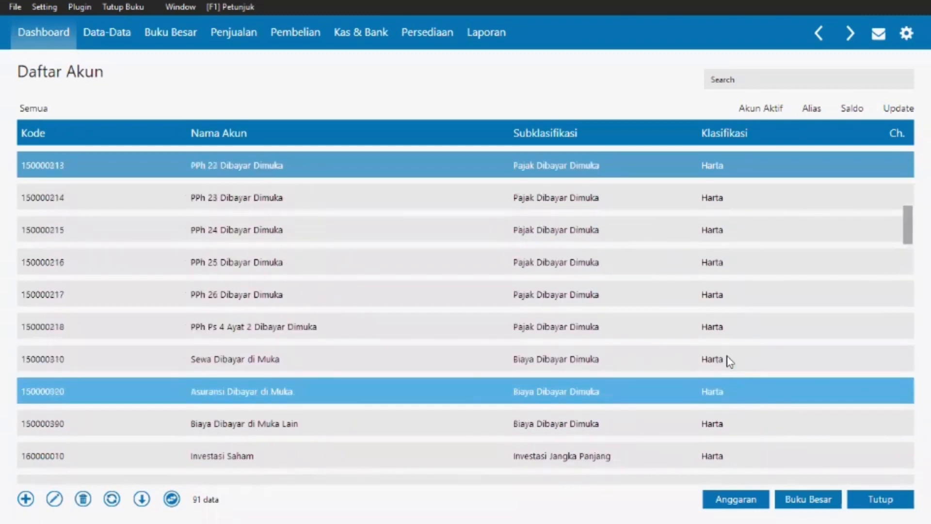
pyautogui.press('Up')
pyautogui.press('Up')
pyautogui.press('Up')
pyautogui.press('Up')
pyautogui.press('Up')
pyautogui.press('Up')
pyautogui.press('Up')
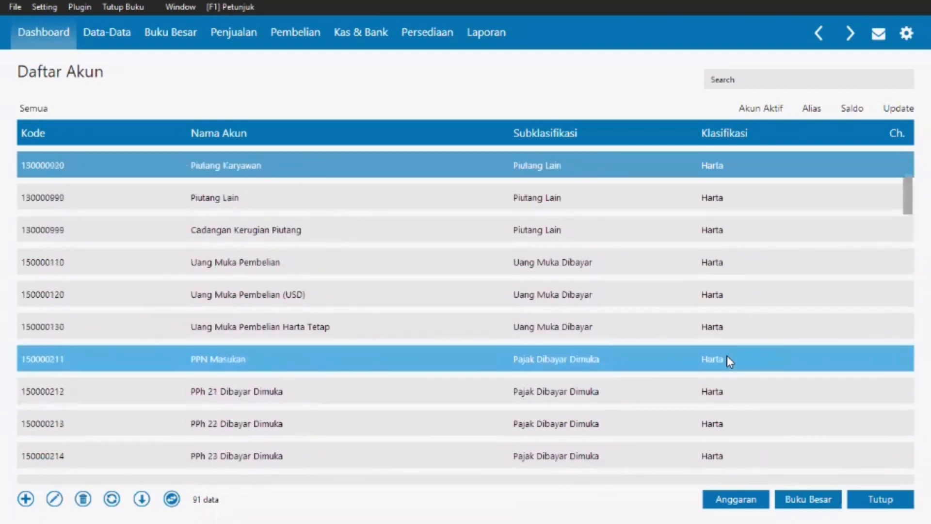
pyautogui.press('Up')
pyautogui.press('Up')
pyautogui.press('Up')
pyautogui.press('Up')
pyautogui.press('Up')
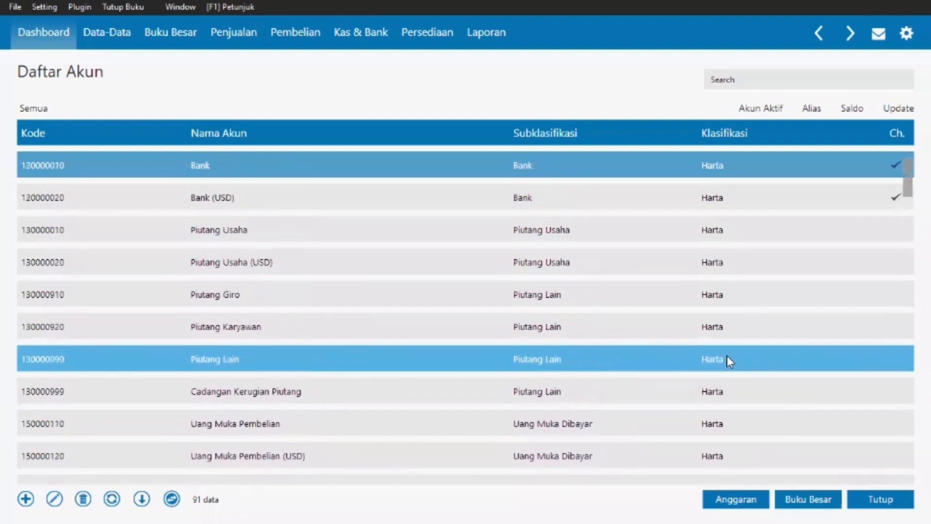
pyautogui.press('Up')
pyautogui.press('Up')
pyautogui.press('Up')
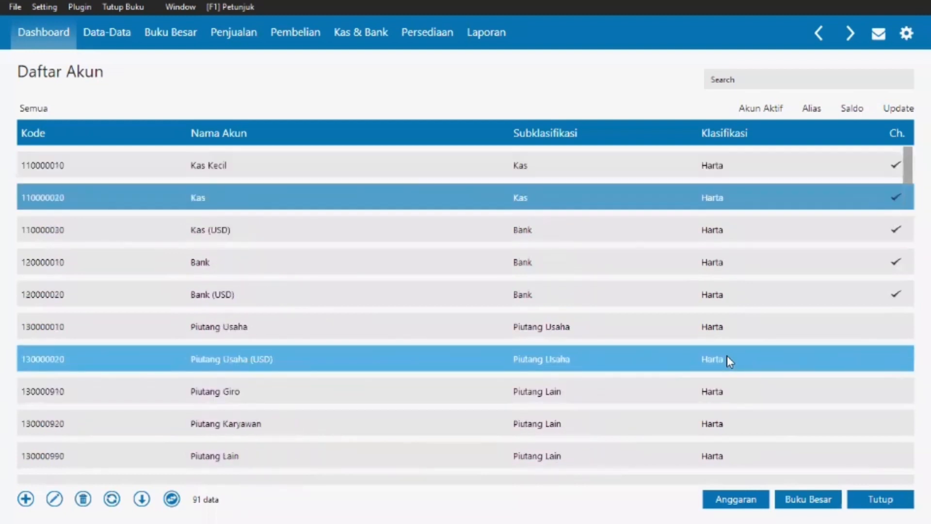
# Look through the Harta, Kewajiban and Modal accounts from Kas down to Laba Tahun Berjalan
pyautogui.press('Down')
pyautogui.press('Down')
pyautogui.press('Down')
pyautogui.press('Down')
pyautogui.press('Down')
pyautogui.press('Down')
pyautogui.press('Down')
pyautogui.press('Down')
pyautogui.press('Down')
pyautogui.press('Down')
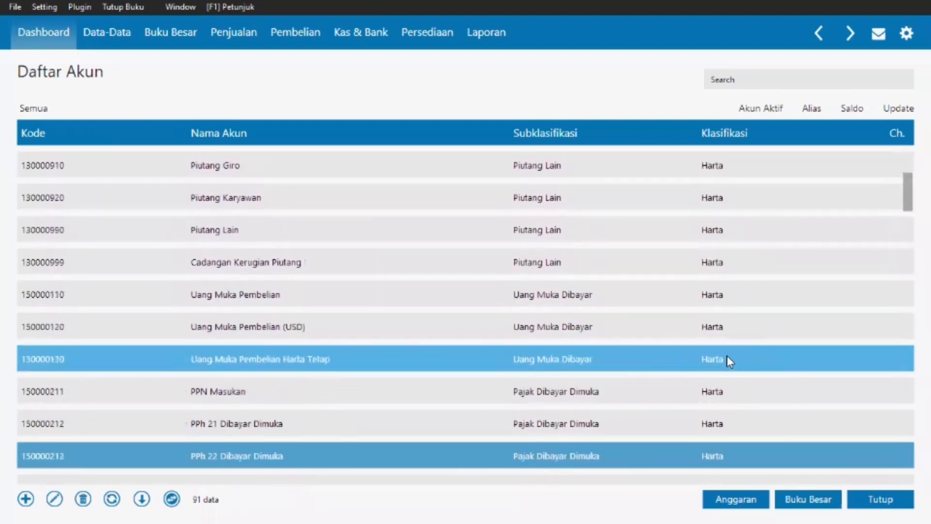
pyautogui.press('Down')
pyautogui.press('Down')
pyautogui.press('Down')
pyautogui.press('Down')
pyautogui.press('Down')
pyautogui.press('Down')
pyautogui.press('Down')
pyautogui.press('Down')
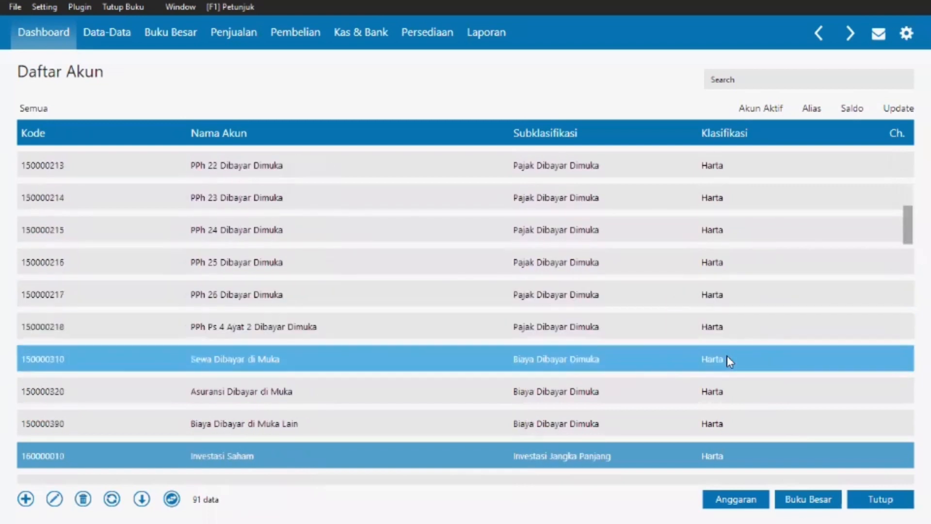
pyautogui.press('Down')
pyautogui.press('Down')
pyautogui.press('Down')
pyautogui.press('Down')
pyautogui.press('Down')
pyautogui.press('Down')
pyautogui.press('Down')
pyautogui.press('Down')
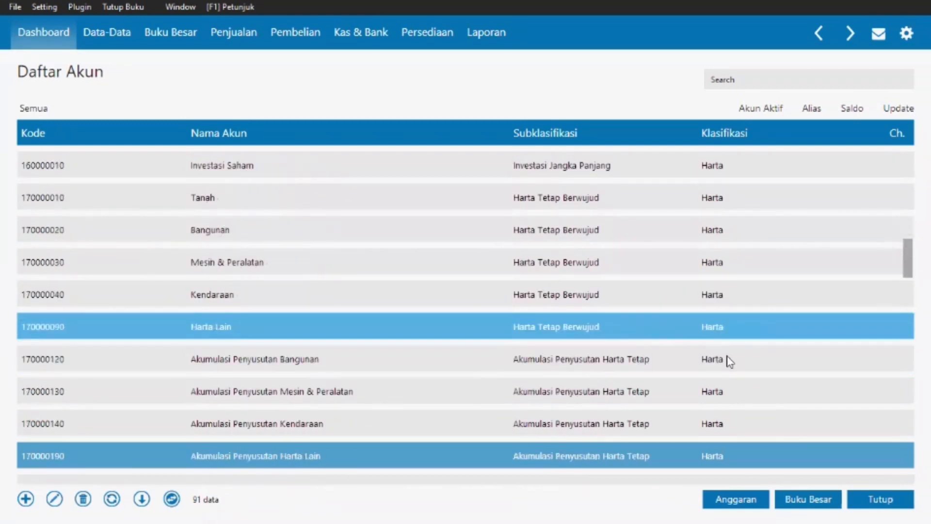
pyautogui.press('Down')
pyautogui.press('Down')
pyautogui.press('Down')
pyautogui.press('Down')
pyautogui.press('Down')
pyautogui.press('Down')
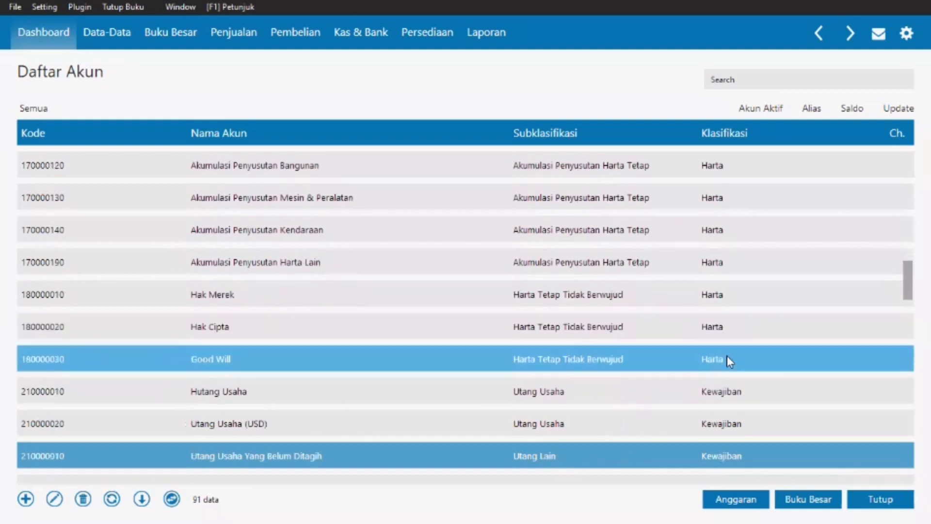
pyautogui.press('Down')
pyautogui.press('Down')
pyautogui.press('Down')
pyautogui.press('Down')
pyautogui.press('Down')
pyautogui.press('Down')
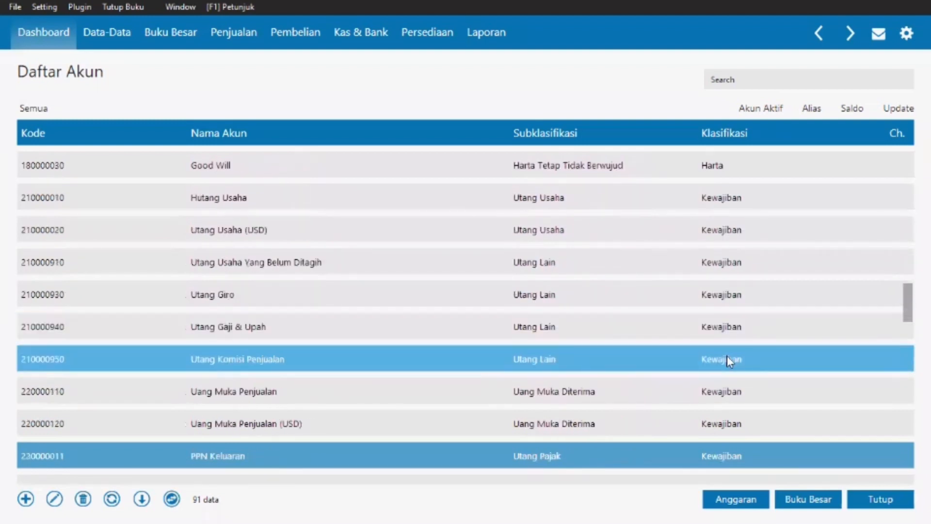
pyautogui.press('Down')
pyautogui.press('Down')
pyautogui.press('Down')
pyautogui.press('Down')
pyautogui.press('Down')
pyautogui.press('Down')
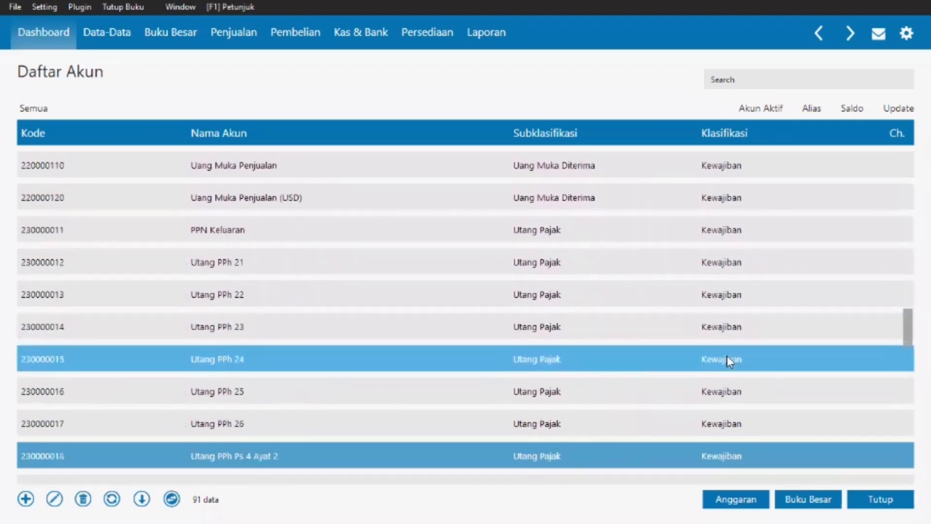
pyautogui.press('Down')
pyautogui.press('Down')
pyautogui.press('Down')
pyautogui.press('Down')
pyautogui.press('Down')
pyautogui.press('Down')
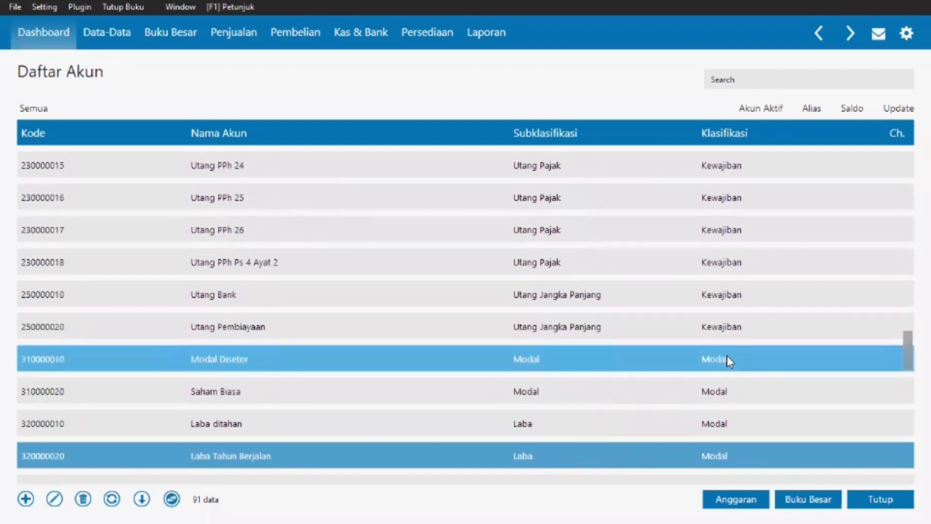
# Open the Utang Bank account 2500-00-010, rename it to Hutang bank bni and record the change
pyautogui.press('Up')
pyautogui.press('Up')
pyautogui.press('Up')
pyautogui.press('Up')
pyautogui.press('Up')
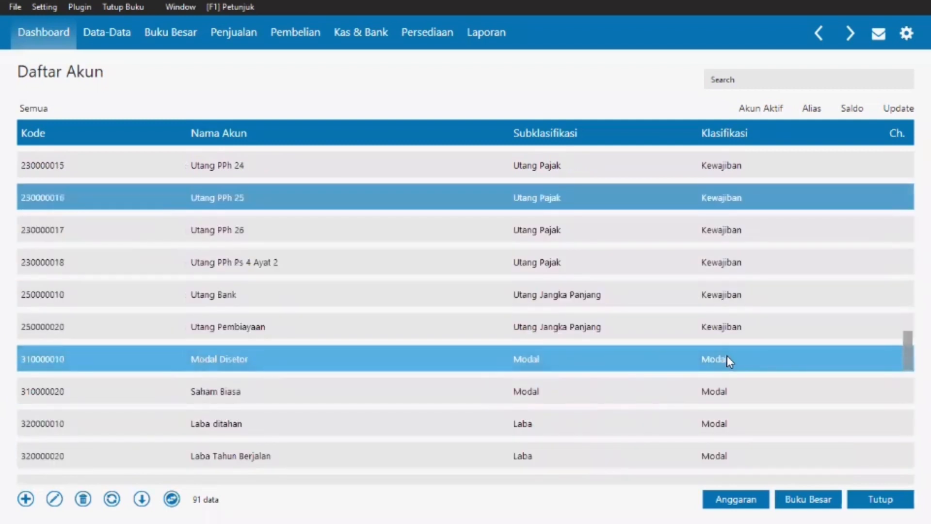
pyautogui.press('Down')
pyautogui.press('Down')
pyautogui.press('Down')
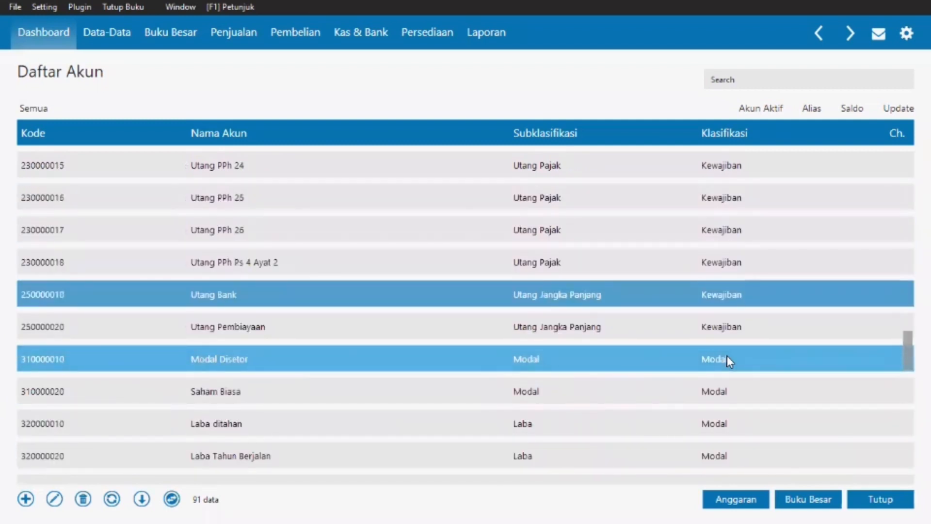
pyautogui.doubleClick(665, 290)
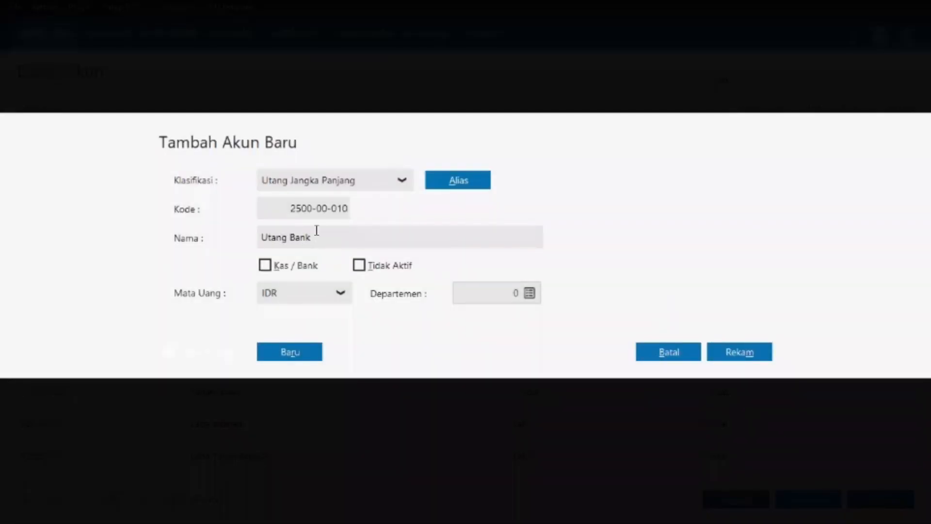
pyautogui.tripleClick(322, 238)
pyautogui.press('BackSpace')
pyautogui.write('hu')
pyautogui.press('BackSpace')
pyautogui.press('BackSpace')
pyautogui.write('Hutang bank bni')
pyautogui.click(730, 362)
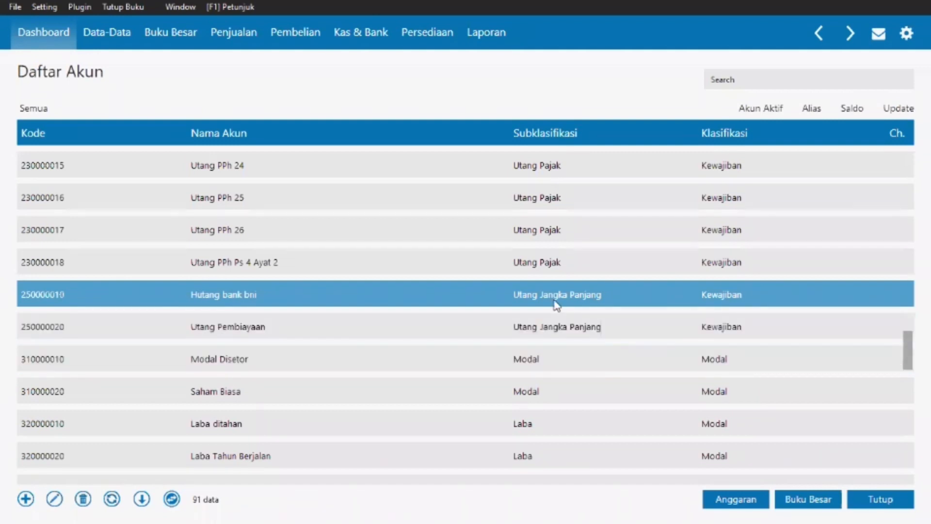
# Check the Modal accounts down to Laba Tahun Berjalan and the Kewajiban accounts back up to Hutang Usaha in Daftar Akun
pyautogui.press('Down')
pyautogui.press('Down')
pyautogui.press('Down')
pyautogui.press('Down')
pyautogui.press('Down')
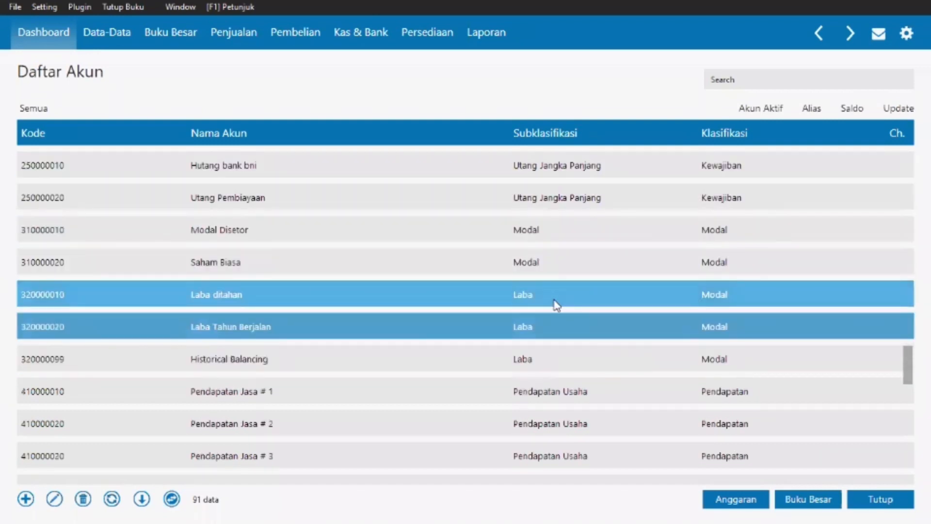
pyautogui.press('Up')
pyautogui.press('Up')
pyautogui.press('Up')
pyautogui.press('Up')
pyautogui.press('Up')
pyautogui.press('Up')
pyautogui.press('Up')
pyautogui.press('Up')
pyautogui.press('Up')
pyautogui.press('Up')
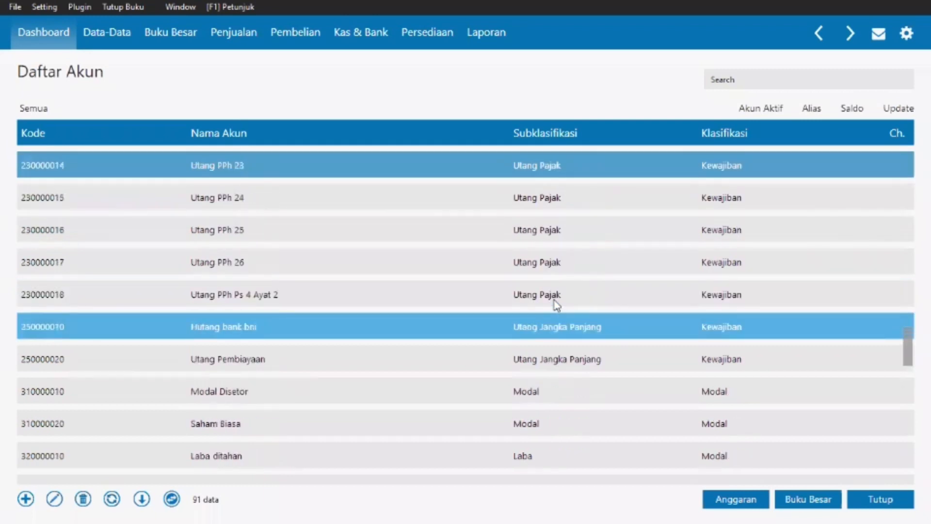
pyautogui.press('Up')
pyautogui.press('Up')
pyautogui.press('Up')
pyautogui.press('Up')
pyautogui.press('Up')
pyautogui.press('Up')
pyautogui.press('Up')
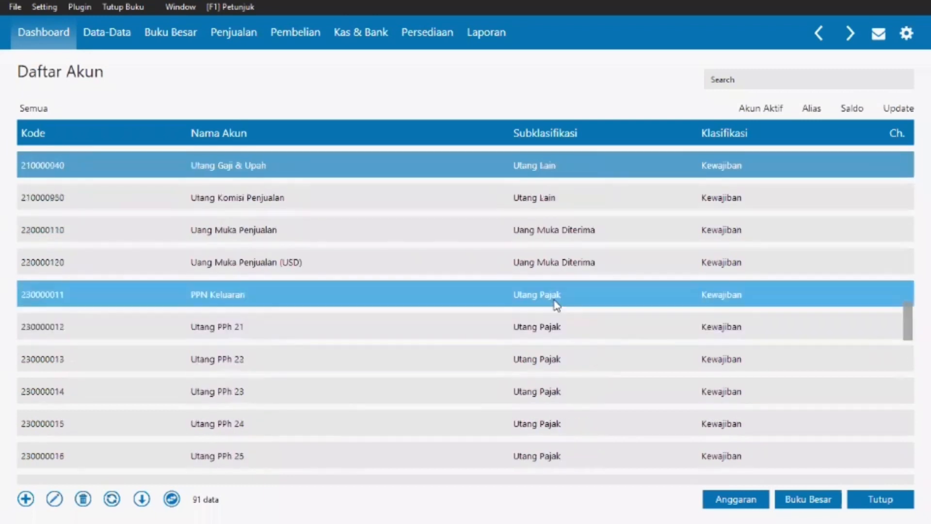
pyautogui.press('Up')
pyautogui.press('Up')
pyautogui.press('Up')
pyautogui.press('Up')
pyautogui.press('Up')
pyautogui.press('Up')
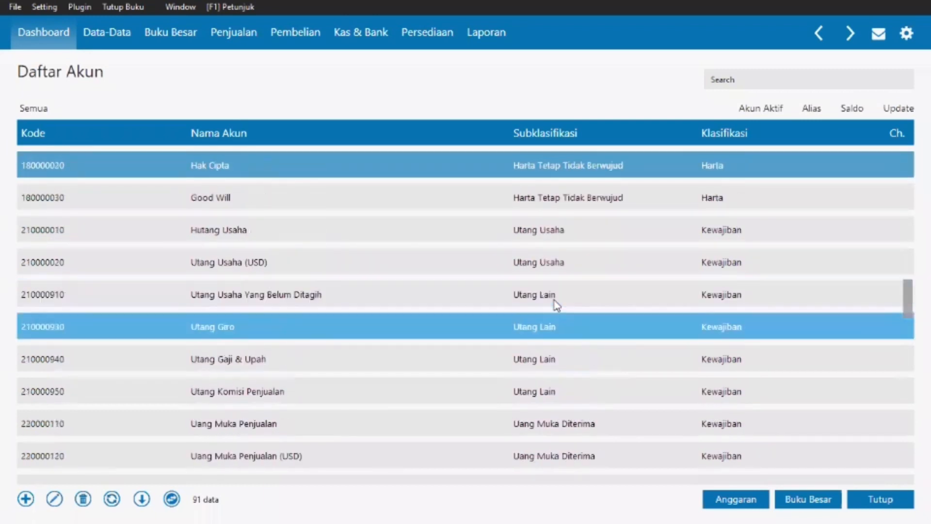
# Review the Harta accounts backwards from Good Will up to Kas at the start of the list
pyautogui.press('Up')
pyautogui.press('Up')
pyautogui.press('Up')
pyautogui.press('Up')
pyautogui.press('Up')
pyautogui.press('Up')
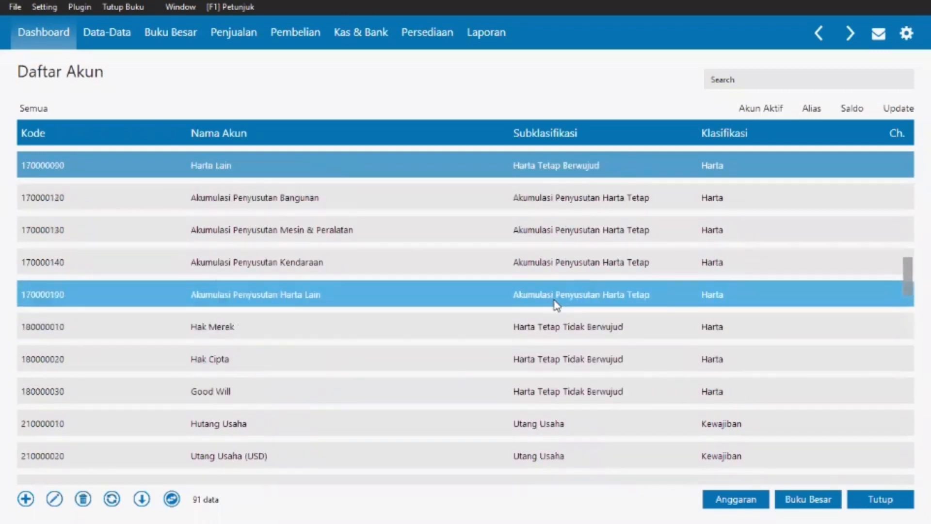
pyautogui.press('Up')
pyautogui.press('Up')
pyautogui.press('Up')
pyautogui.press('Up')
pyautogui.press('Up')
pyautogui.press('Up')
pyautogui.press('Up')
pyautogui.press('Up')
pyautogui.press('Up')
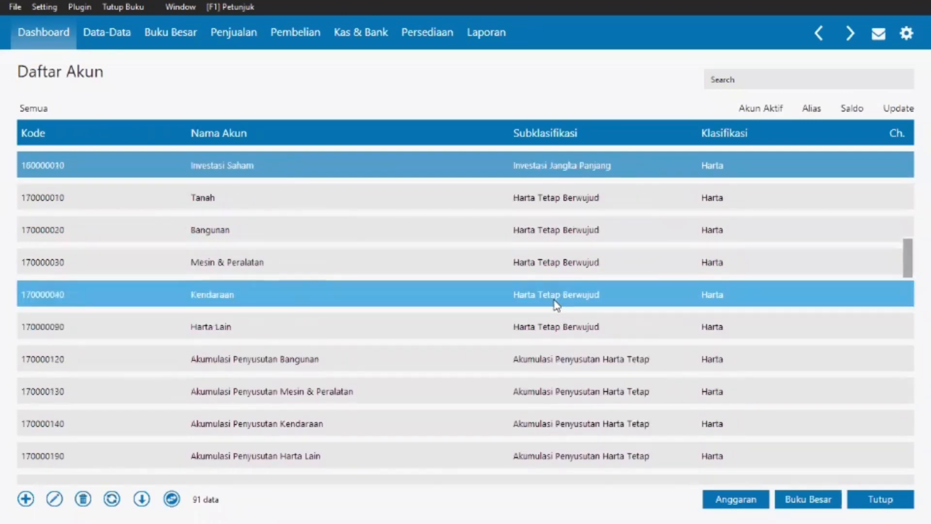
pyautogui.press('Up')
pyautogui.press('Up')
pyautogui.press('Up')
pyautogui.press('Up')
pyautogui.press('Up')
pyautogui.press('Up')
pyautogui.press('Up')
pyautogui.press('Up')
pyautogui.press('Up')
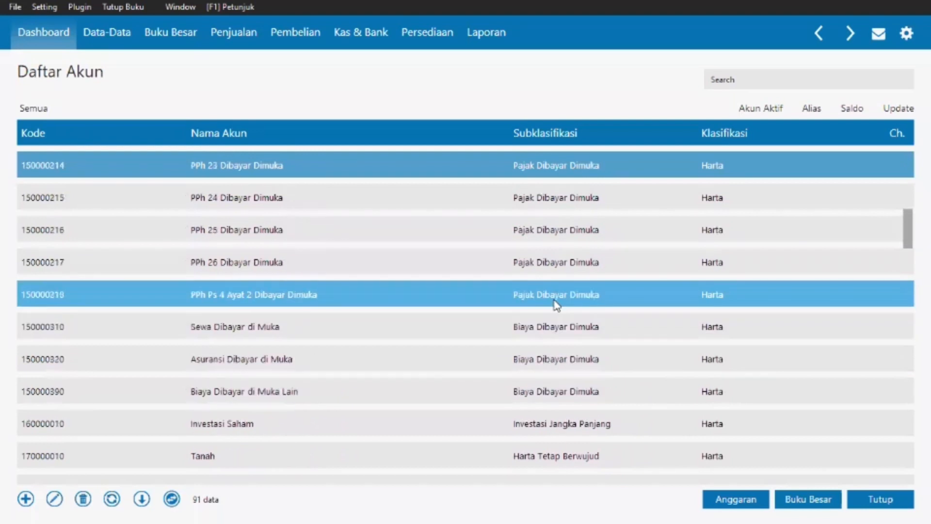
pyautogui.press('Up')
pyautogui.press('Up')
pyautogui.press('Up')
pyautogui.press('Up')
pyautogui.press('Up')
pyautogui.press('Up')
pyautogui.press('Up')
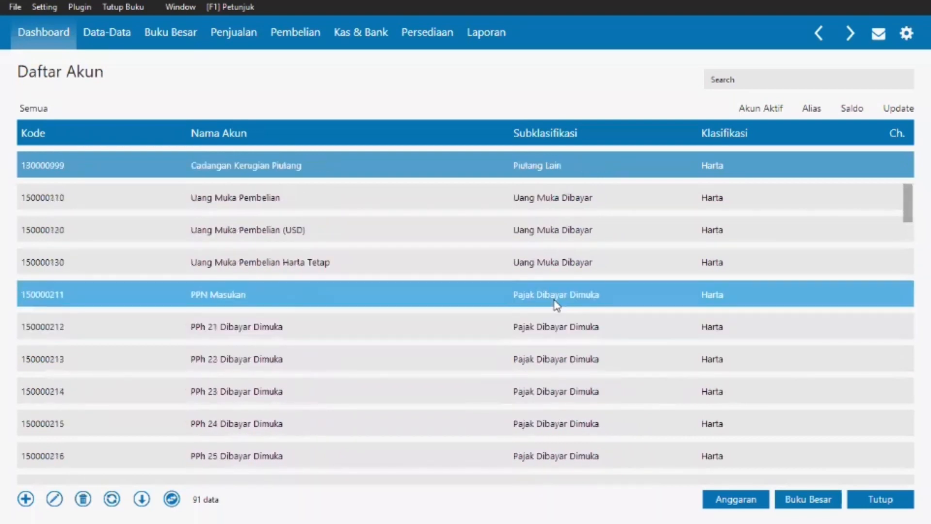
pyautogui.press('Up')
pyautogui.press('Up')
pyautogui.press('Up')
pyautogui.press('Up')
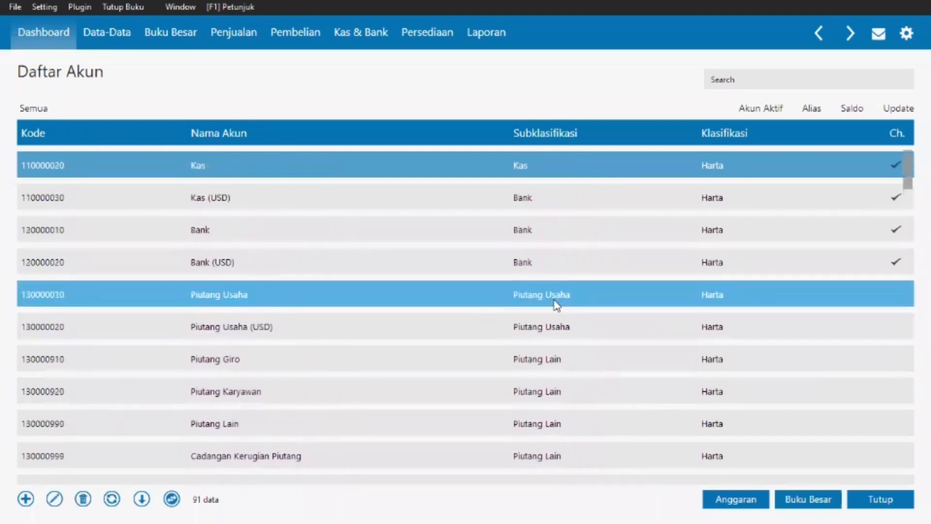
# Go through the accounts from Kas down to Uang Muka Penjualan, covering the Harta and Utang Lain entries
pyautogui.press('Down')
pyautogui.press('Down')
pyautogui.press('Down')
pyautogui.press('Down')
pyautogui.press('Down')
pyautogui.press('Down')
pyautogui.press('Down')
pyautogui.press('Down')
pyautogui.press('Down')
pyautogui.press('Down')
pyautogui.press('Down')
pyautogui.press('Down')
pyautogui.press('Down')
pyautogui.press('Down')
pyautogui.press('Down')
pyautogui.press('Down')
pyautogui.press('Down')
pyautogui.press('Down')
pyautogui.press('Down')
pyautogui.press('Down')
pyautogui.press('Down')
pyautogui.press('Down')
pyautogui.press('Down')
pyautogui.press('Down')
pyautogui.press('Down')
pyautogui.press('Down')
pyautogui.press('Down')
pyautogui.press('Down')
pyautogui.press('Down')
pyautogui.press('Down')
pyautogui.press('Down')
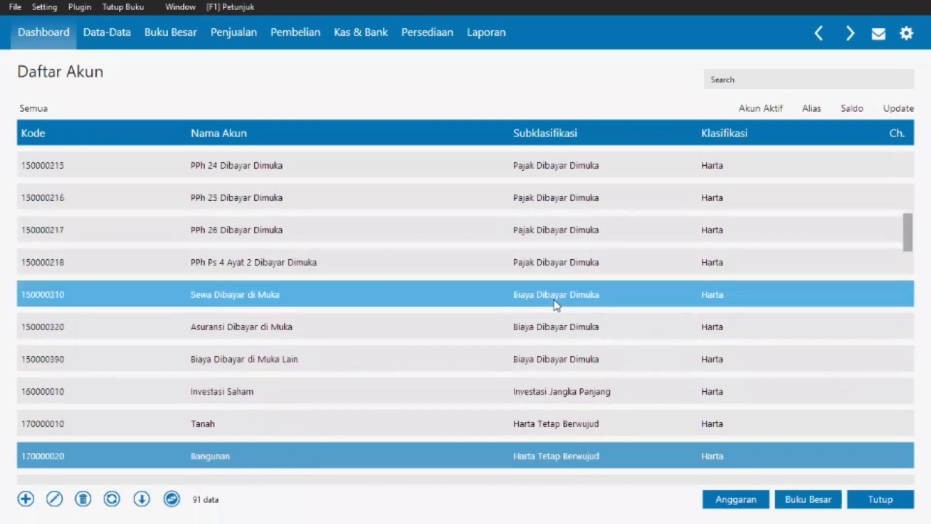
pyautogui.press('Down')
pyautogui.press('Down')
pyautogui.press('Down')
pyautogui.press('Down')
pyautogui.press('Down')
pyautogui.press('Down')
pyautogui.press('Down')
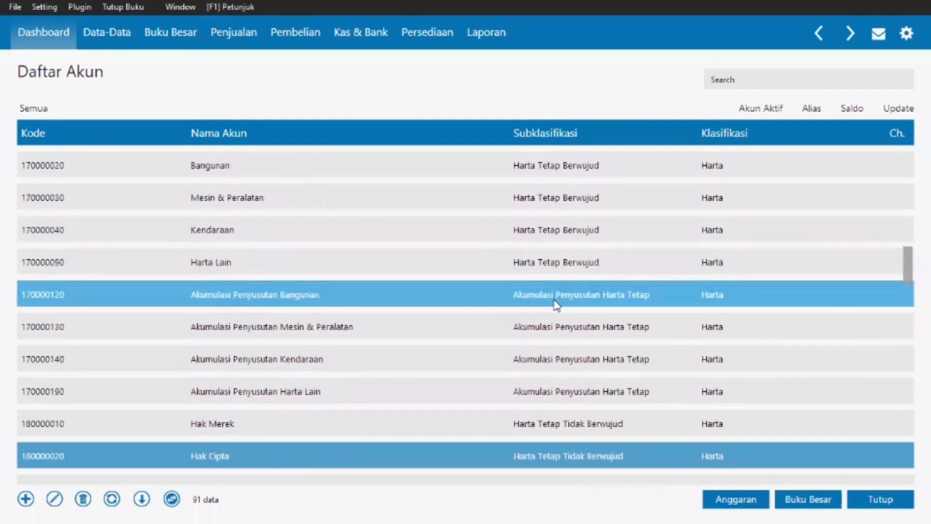
pyautogui.press('Down')
pyautogui.press('Down')
pyautogui.press('Down')
pyautogui.press('Down')
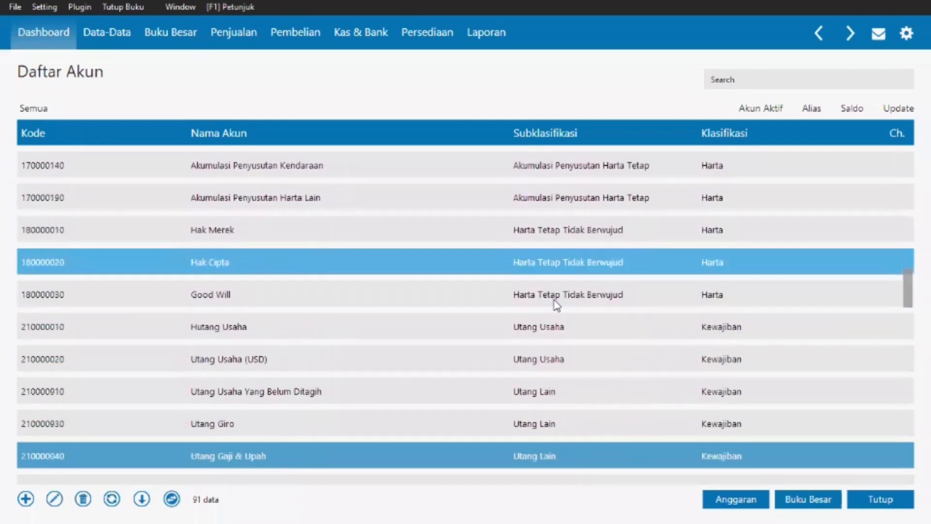
pyautogui.press('Down')
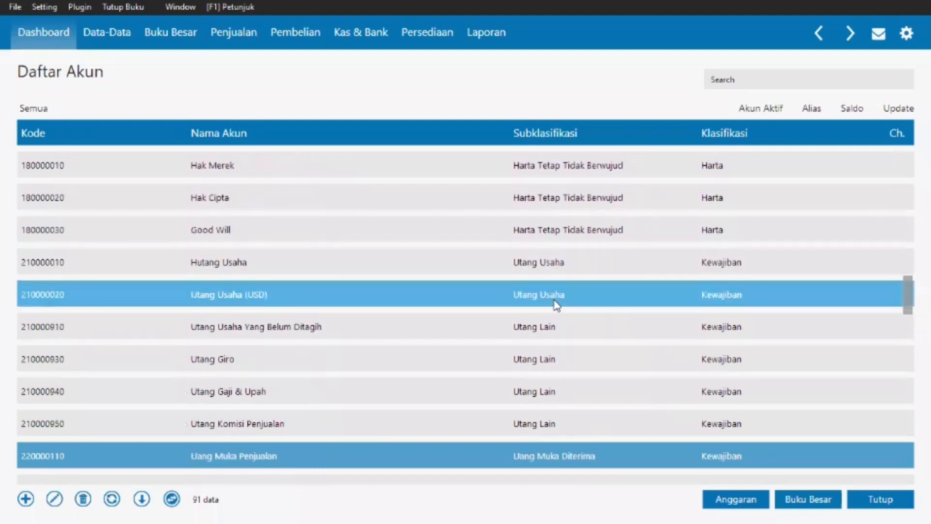
# Open the account Utang Usaha Yang Belum Ditagih (2100-00-910), rename it to Hutang bunga and record the change
pyautogui.click(553, 324)
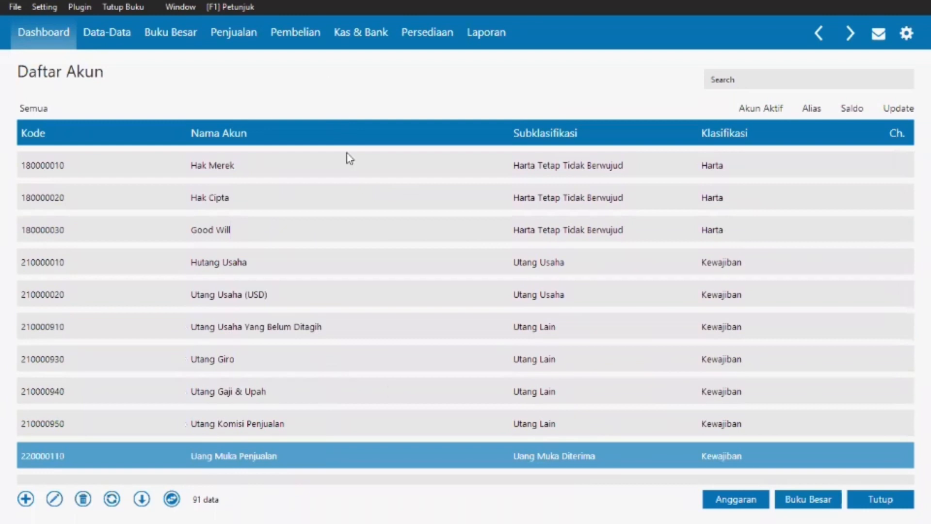
pyautogui.click(390, 383)
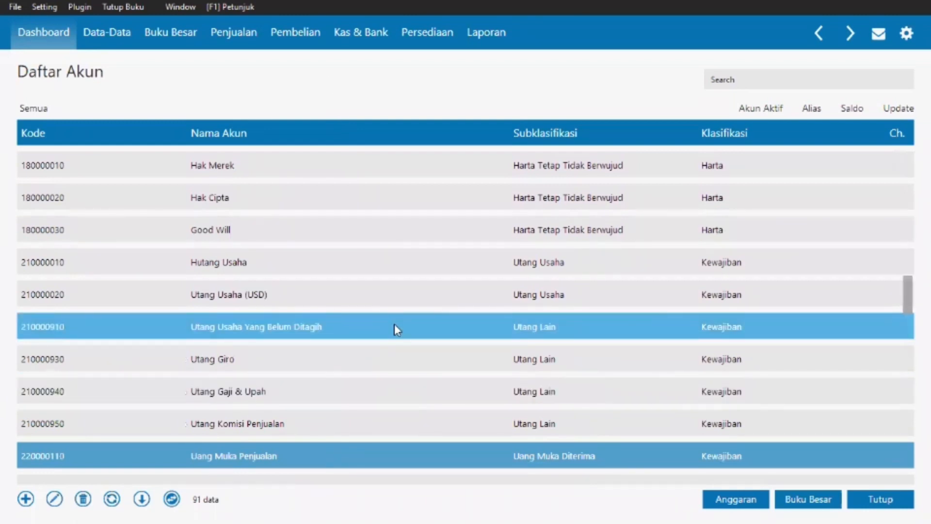
pyautogui.doubleClick(394, 324)
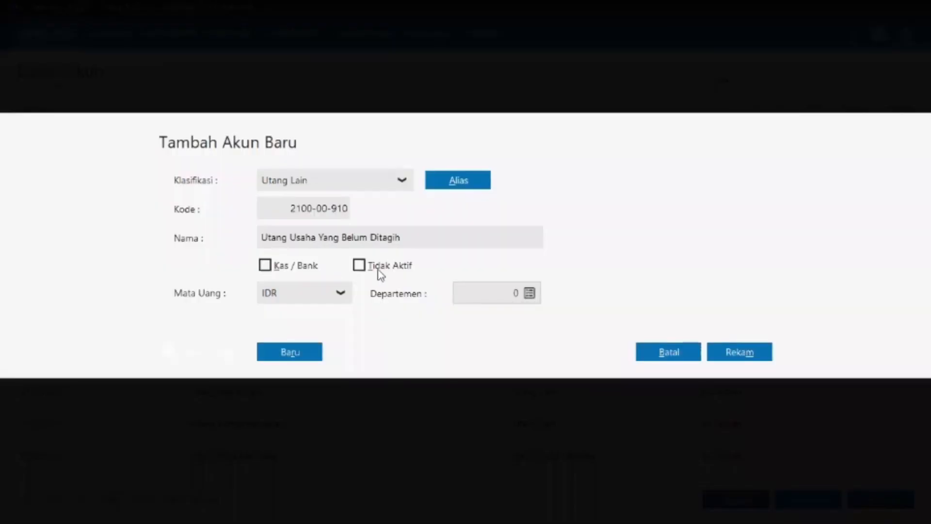
pyautogui.click(427, 237)
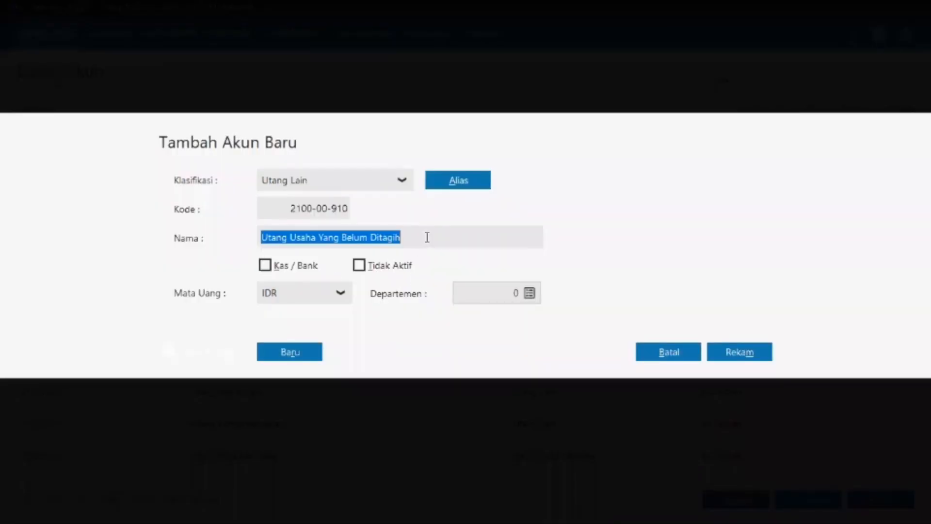
pyautogui.press('BackSpace')
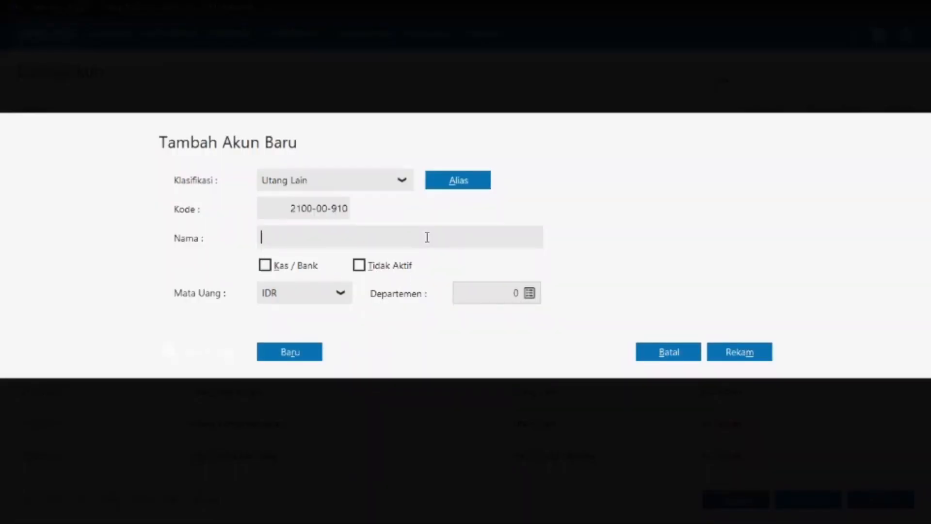
pyautogui.write('HUtang bunga')
pyautogui.click(742, 353)
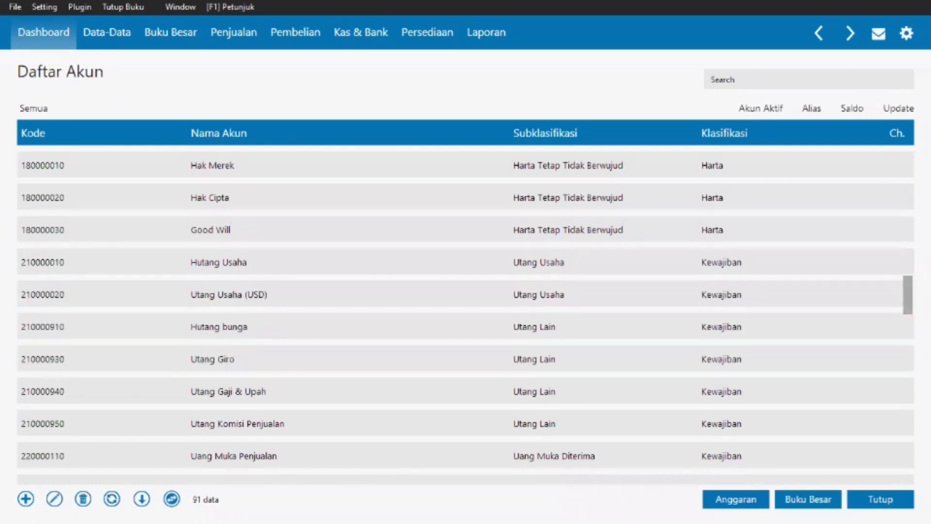
# Examine the accounts from Hutang Usaha down to Beban Jasa Bank and back up to Piutang Usaha
pyautogui.scroll(-5, 904, 305)
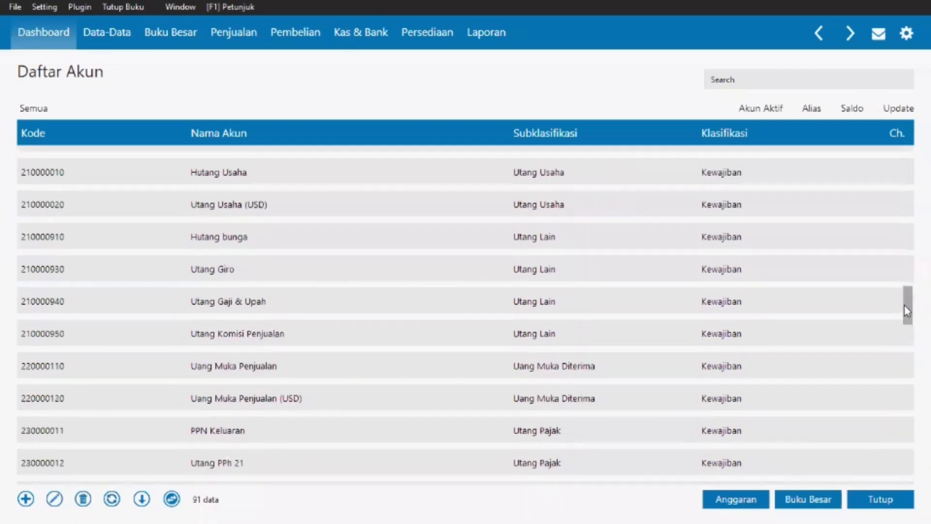
pyautogui.scroll(-6, 906, 346)
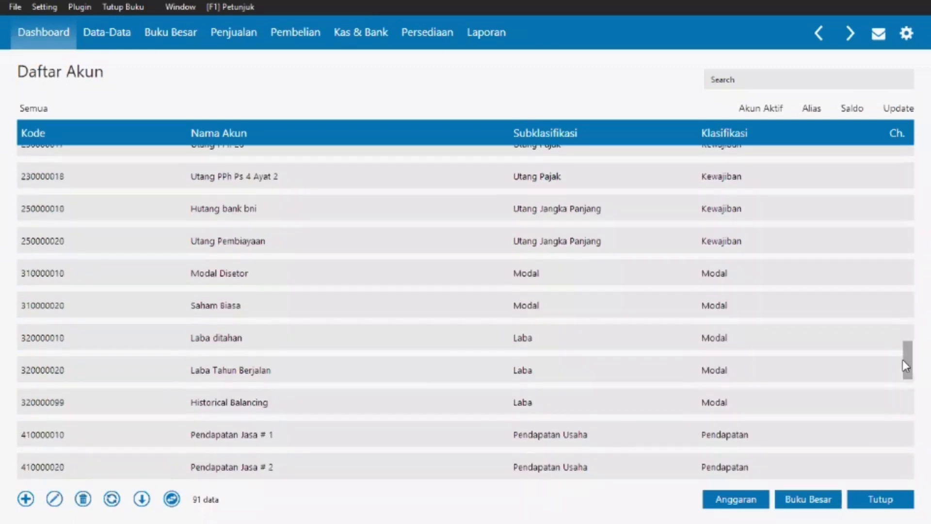
pyautogui.scroll(-7, 898, 395)
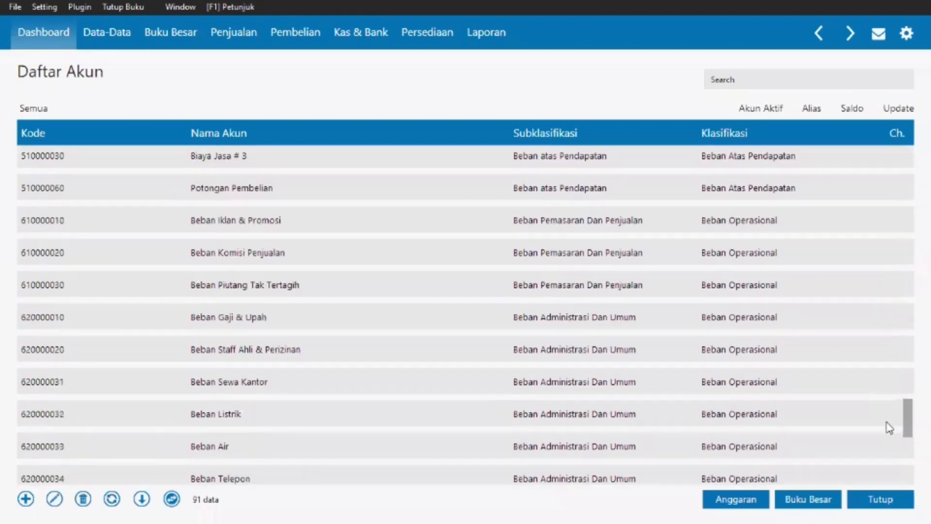
pyautogui.scroll(-3, 878, 458)
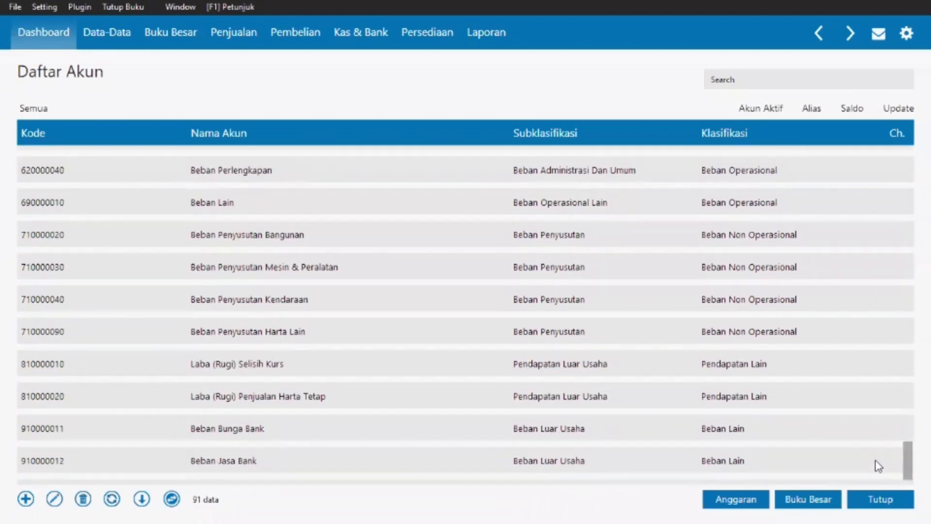
pyautogui.scroll(6, 871, 460)
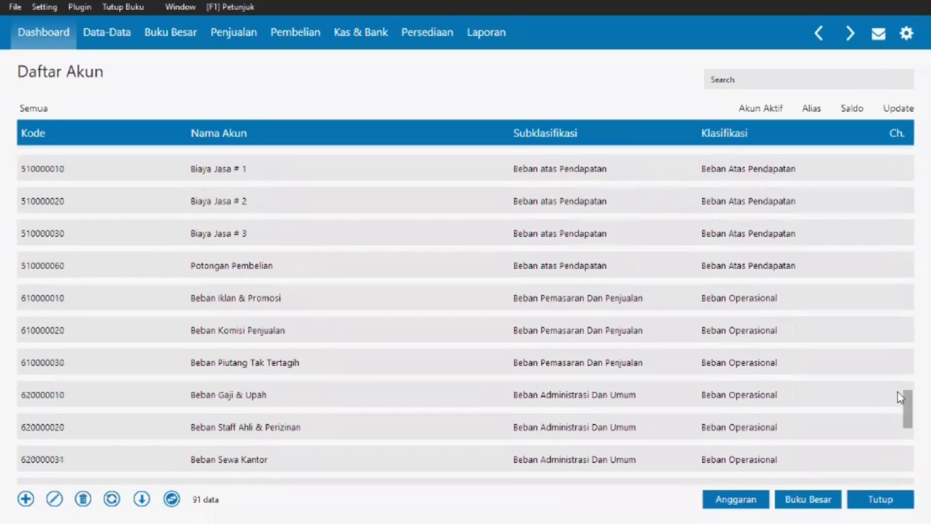
pyautogui.moveTo(897, 391); pyautogui.dragTo(890, 214)
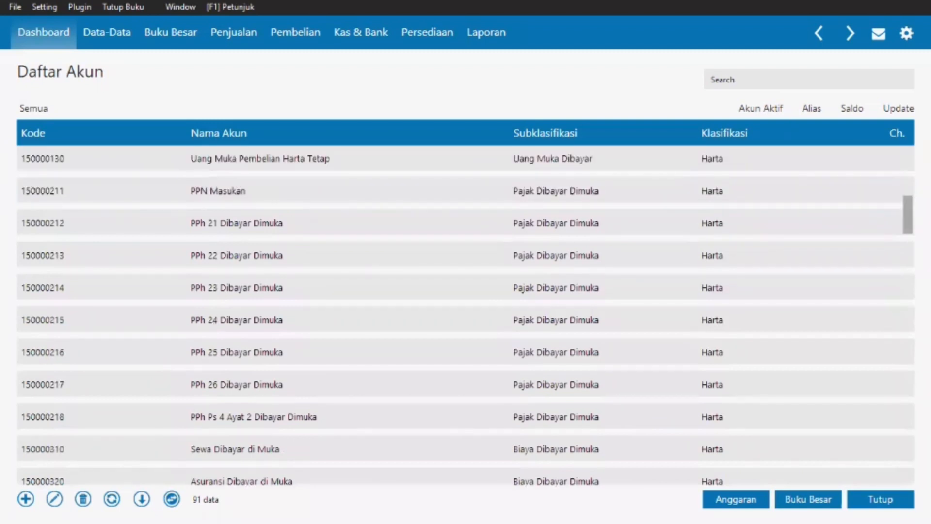
pyautogui.scroll(2, 465, 315)
pyautogui.scroll(10, 465, 315)
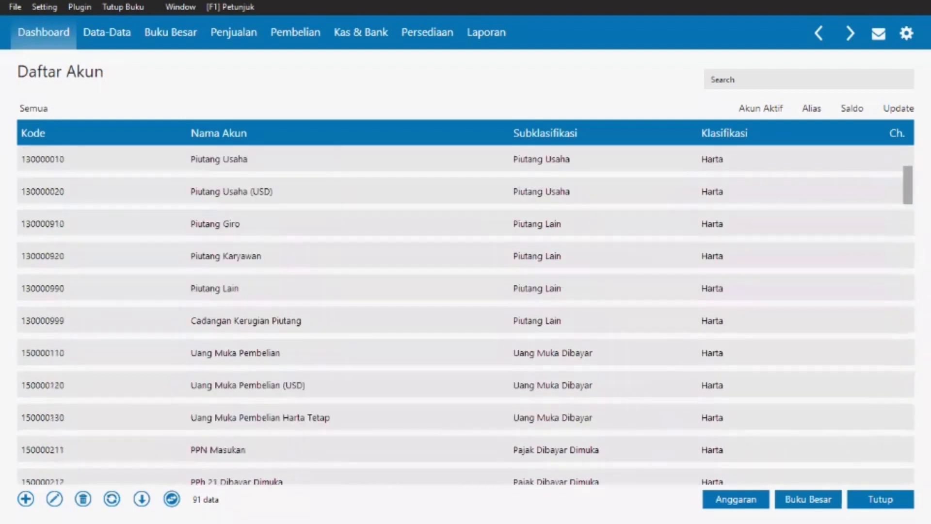
# Examine the accounts from Piutang Usaha down to Potongan Penjualan, including the Utang Jangka Panjang and Modal entries
pyautogui.scroll(-13, 901, 215)
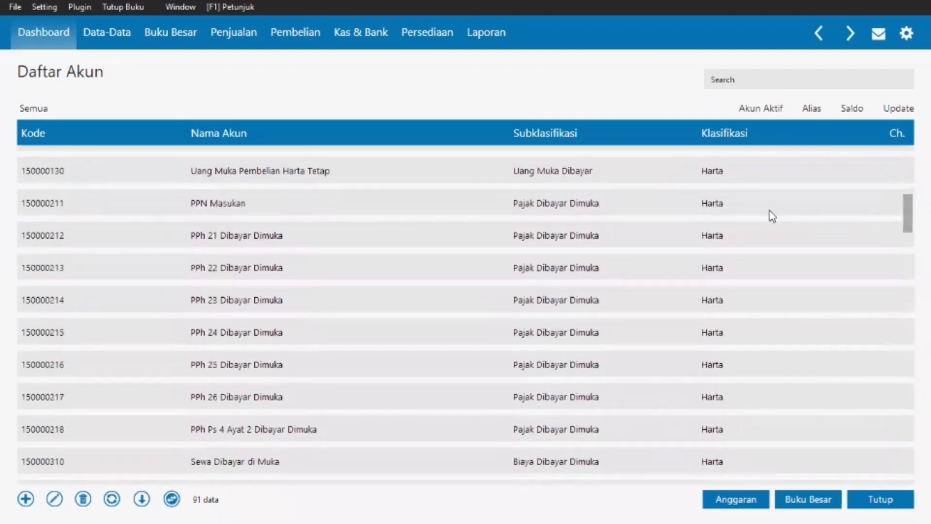
pyautogui.click(737, 212)
pyautogui.scroll(-4, 906, 222)
pyautogui.scroll(-7, 909, 262)
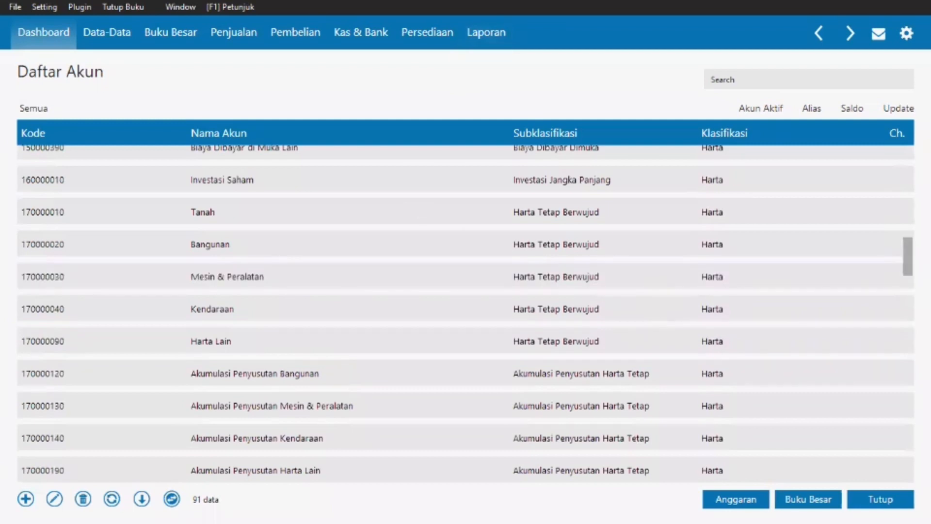
pyautogui.scroll(-5, 904, 332)
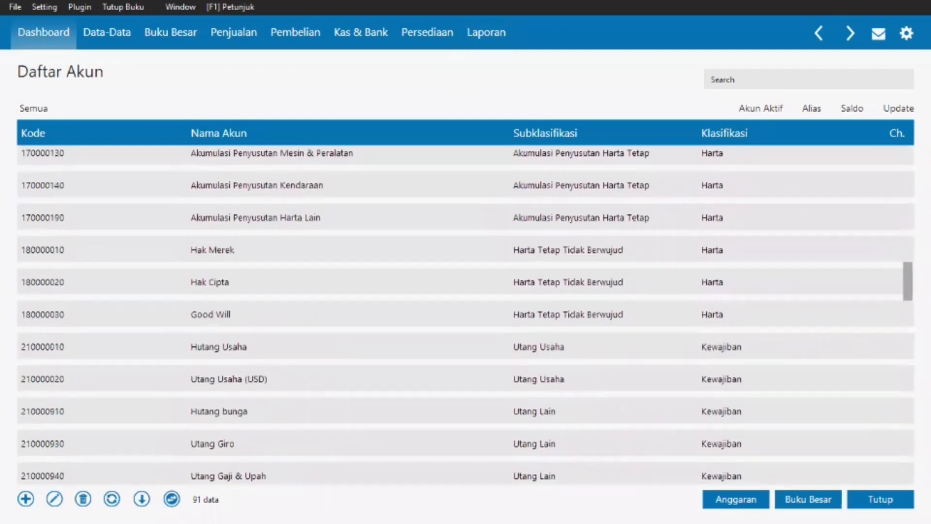
pyautogui.scroll(-6, 907, 337)
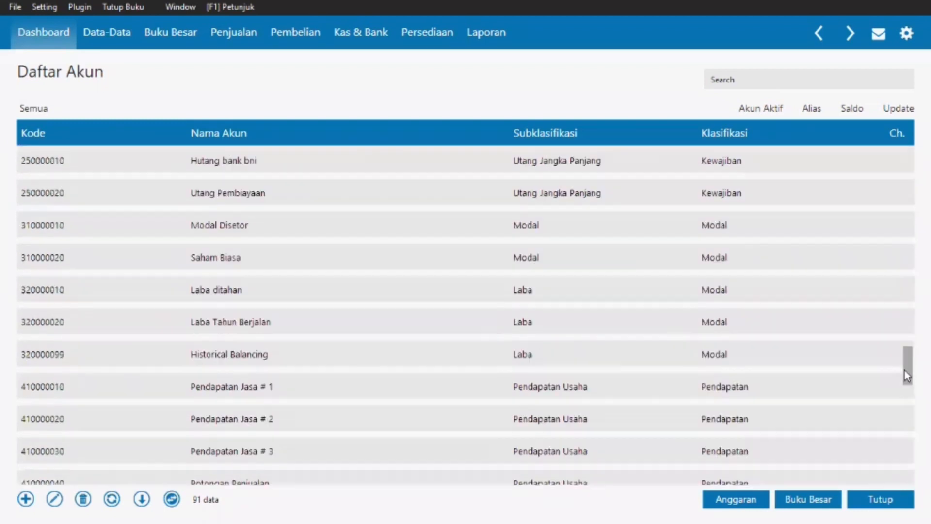
pyautogui.moveTo(906, 362); pyautogui.dragTo(904, 371)
pyautogui.moveTo(906, 366)
pyautogui.mouseDown()
pyautogui.moveTo(906, 386)
pyautogui.moveTo(906, 368)
pyautogui.mouseUp()
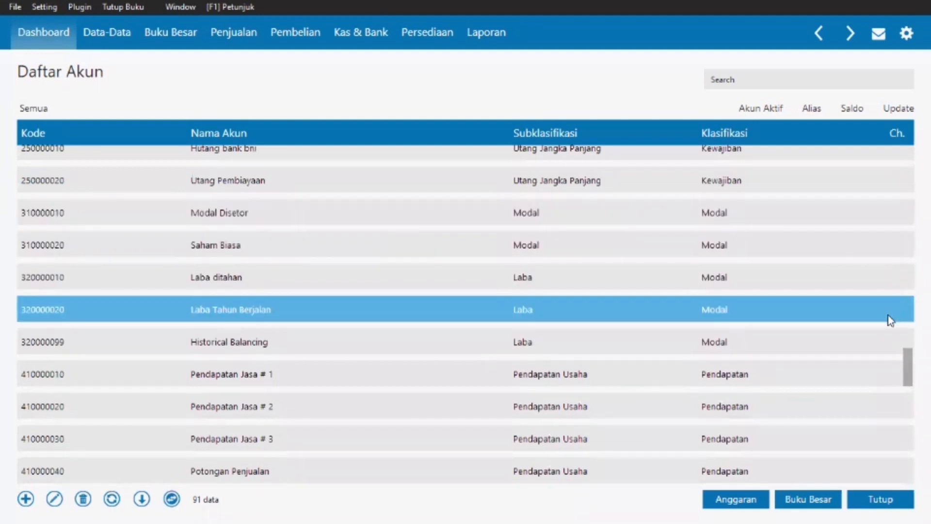
pyautogui.moveTo(906, 372); pyautogui.dragTo(870, 367)
pyautogui.click(558, 432)
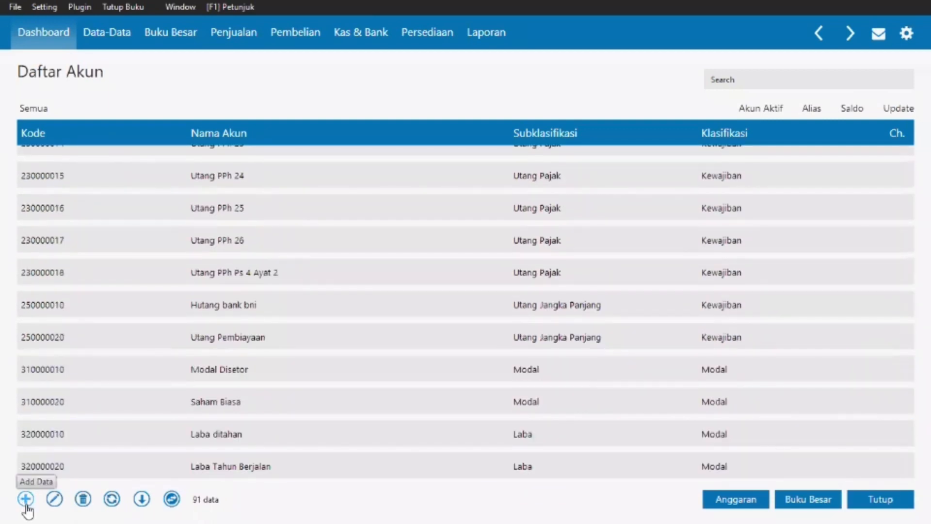
# Add a new account named Prive with the classification Modal and record it
pyautogui.click(26, 499)
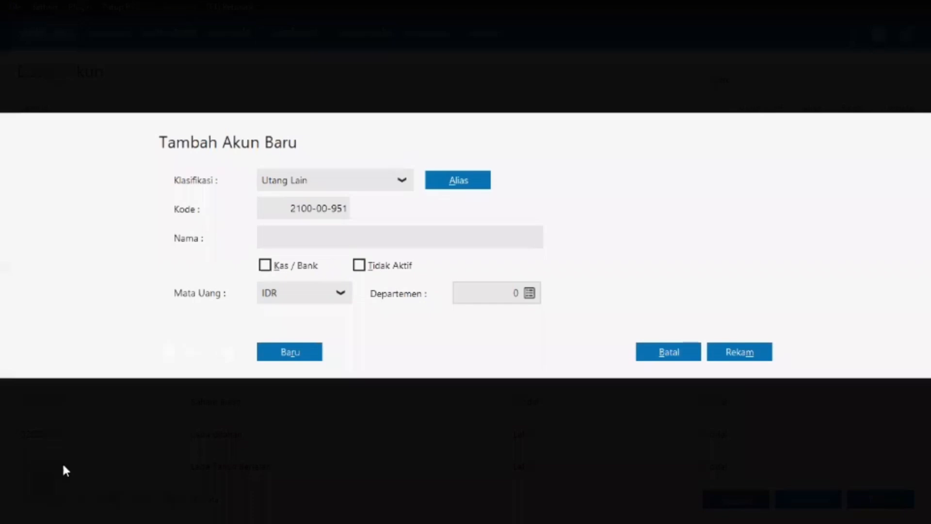
pyautogui.click(384, 182)
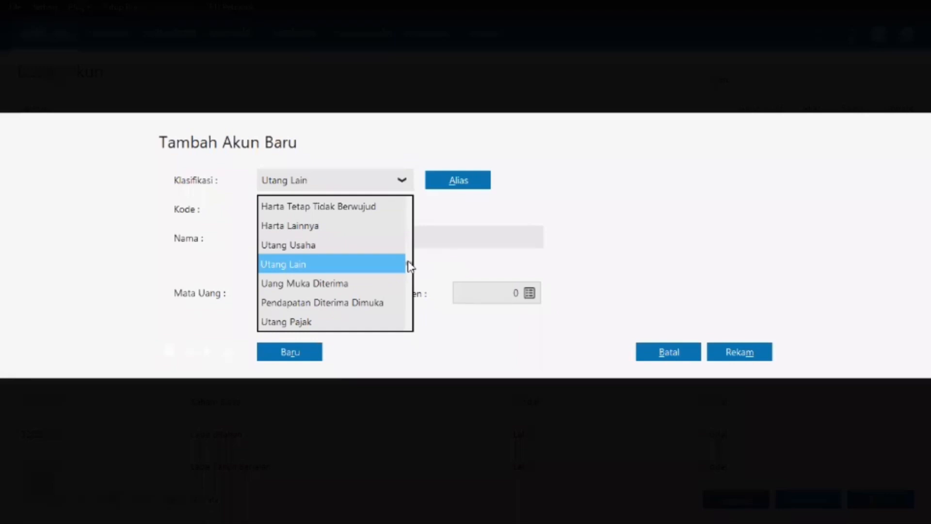
pyautogui.moveTo(409, 262); pyautogui.dragTo(414, 214)
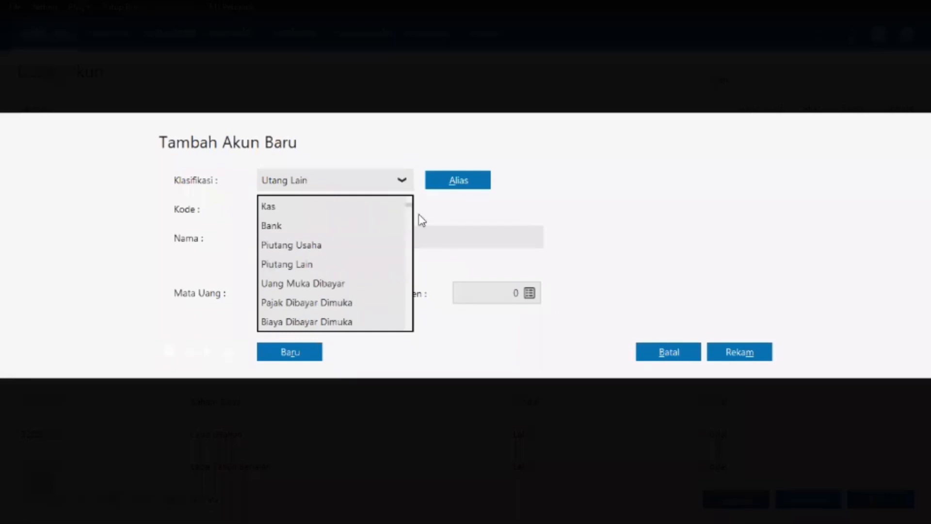
pyautogui.click(367, 206)
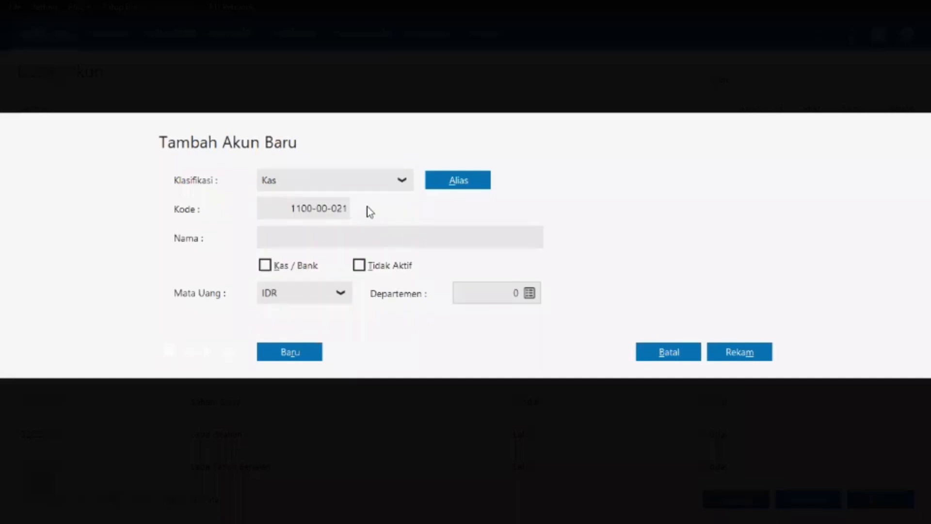
pyautogui.click(383, 179)
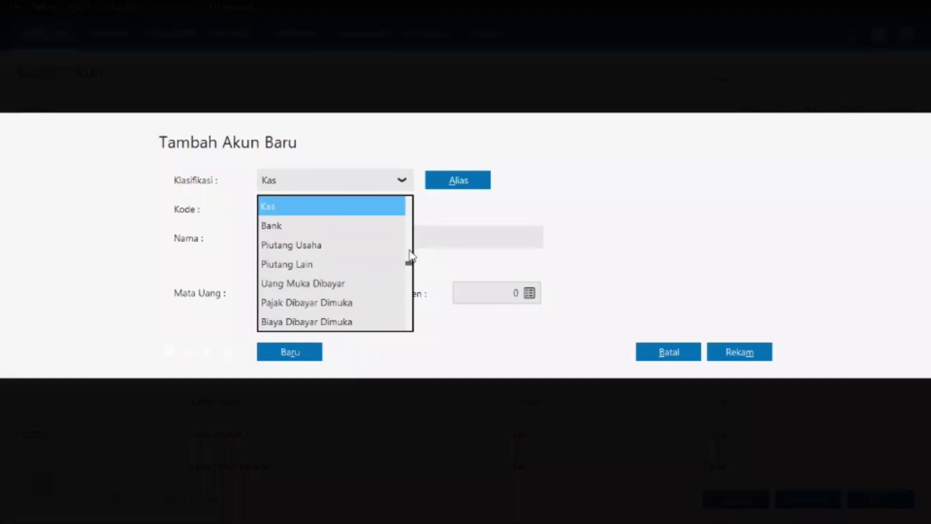
pyautogui.moveTo(408, 264); pyautogui.dragTo(411, 322)
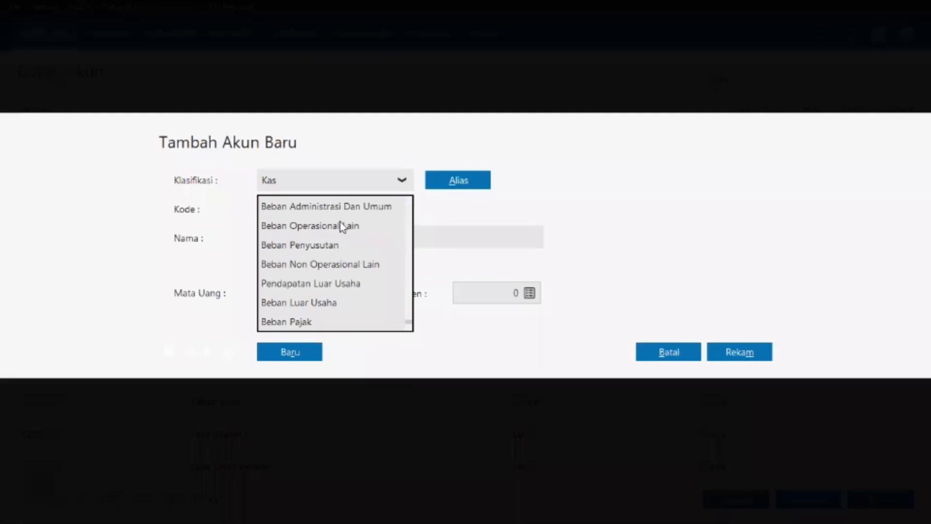
pyautogui.scroll(10, 342, 226)
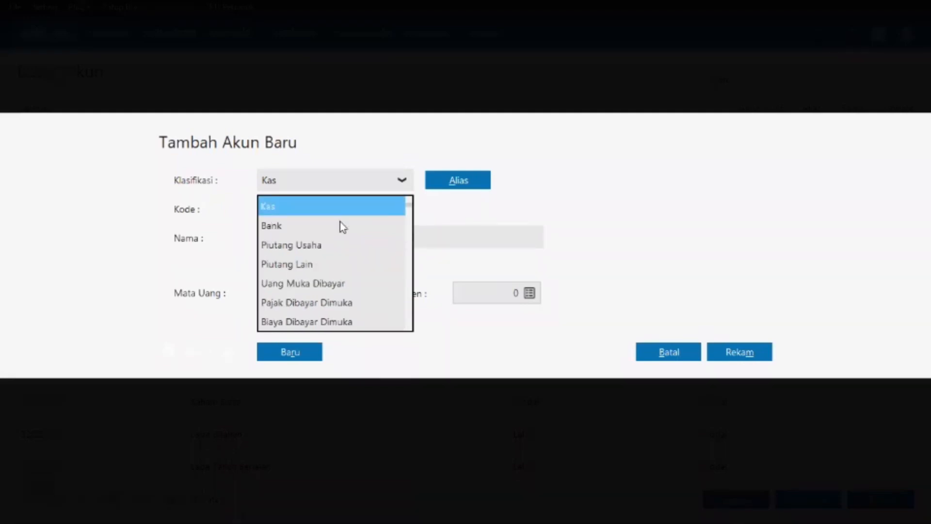
pyautogui.press('Down')
pyautogui.press('Down')
pyautogui.press('Down')
pyautogui.press('Down')
pyautogui.press('Down')
pyautogui.press('Down')
pyautogui.press('Down')
pyautogui.press('Down')
pyautogui.press('Down')
pyautogui.press('Down')
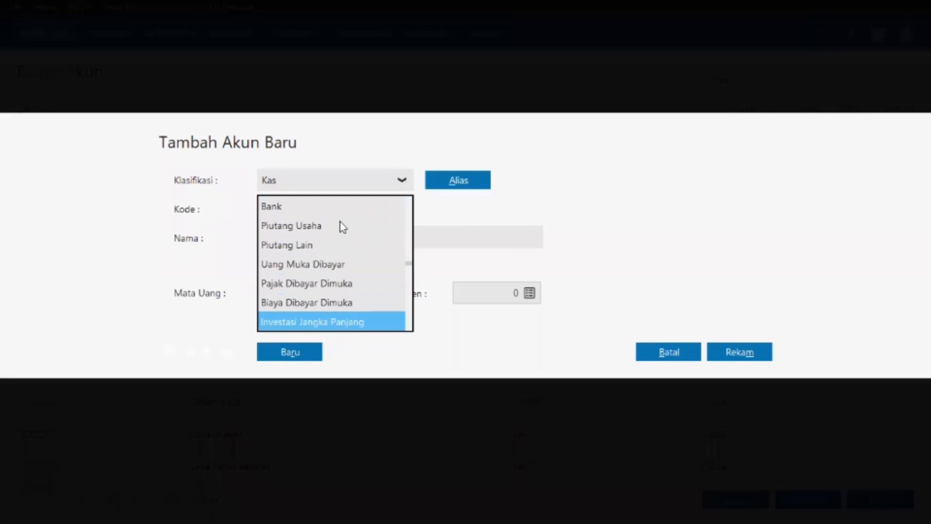
pyautogui.press('Down')
pyautogui.press('Down')
pyautogui.press('Down')
pyautogui.press('Down')
pyautogui.press('Down')
pyautogui.press('Down')
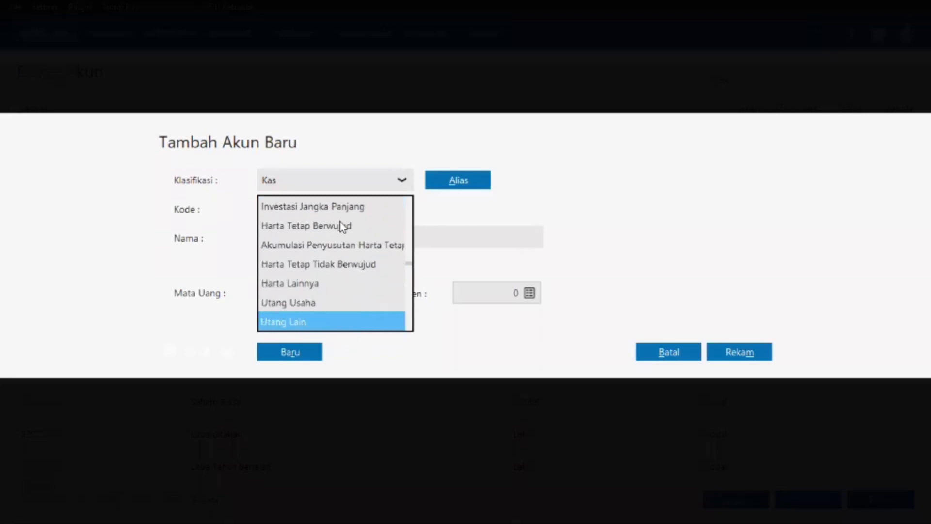
pyautogui.press('Down')
pyautogui.press('Down')
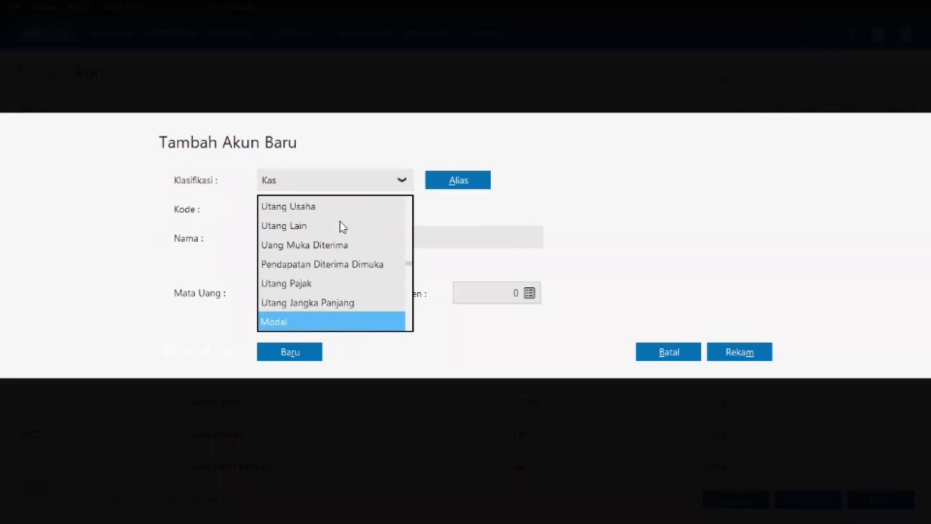
pyautogui.click(319, 326)
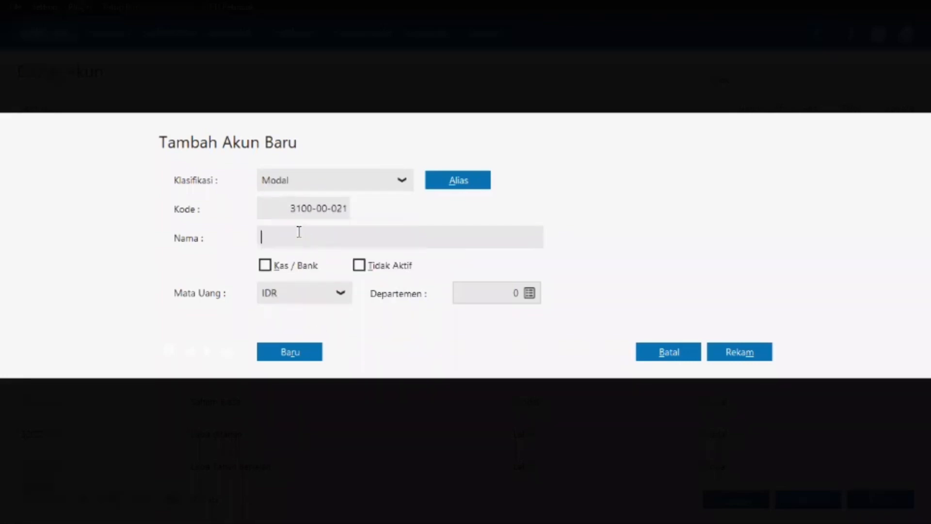
pyautogui.write('Prive')
pyautogui.click(744, 347)
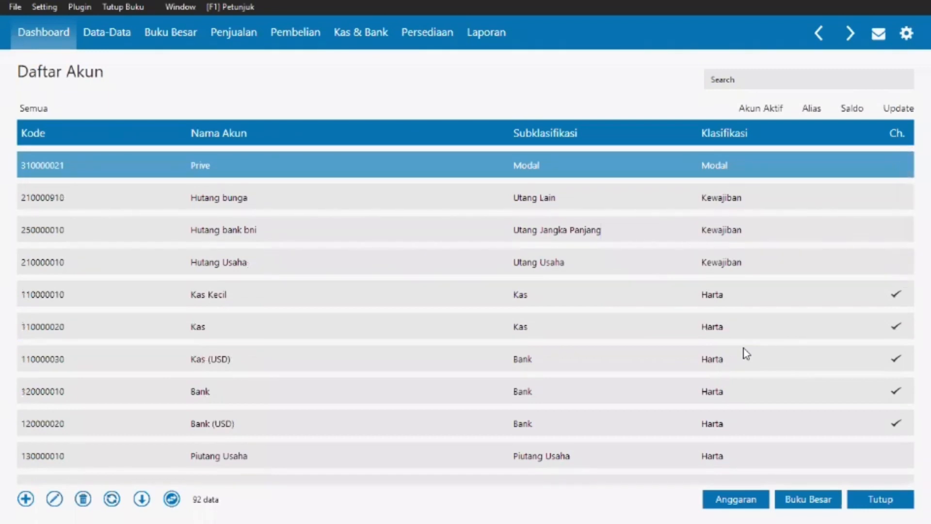
pyautogui.scroll(-10, 743, 348)
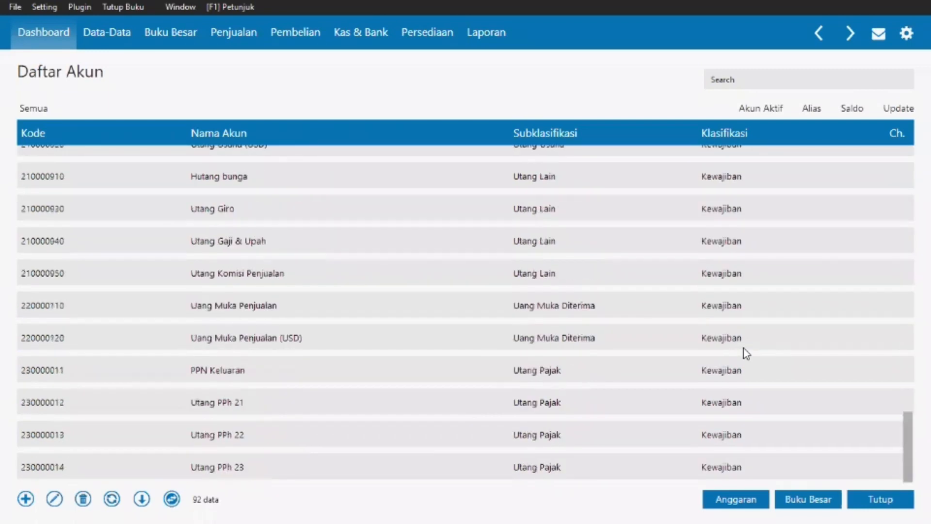
pyautogui.click(744, 349)
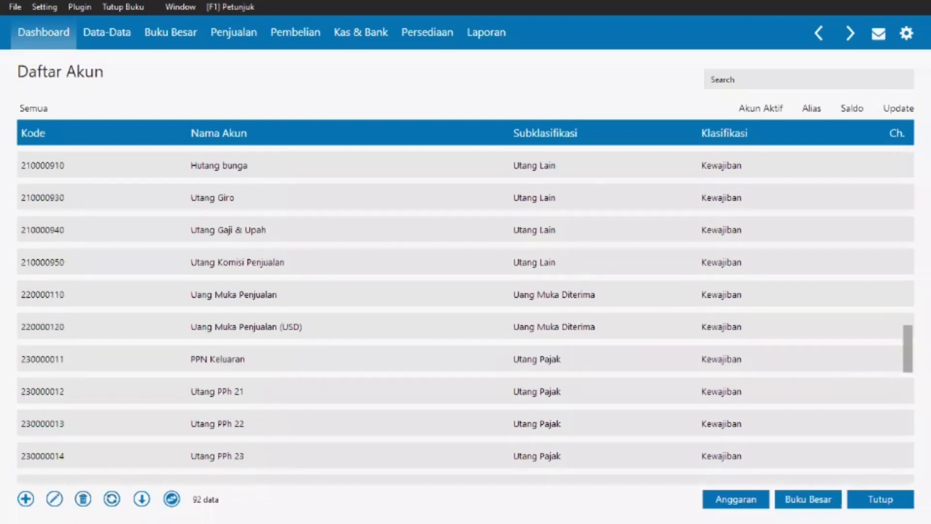
pyautogui.moveTo(904, 357); pyautogui.dragTo(898, 386)
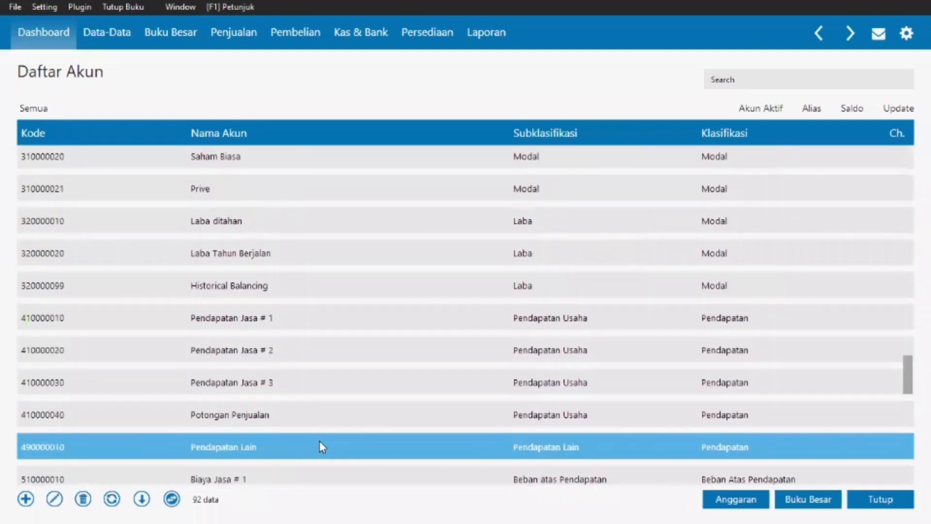
pyautogui.doubleClick(255, 322)
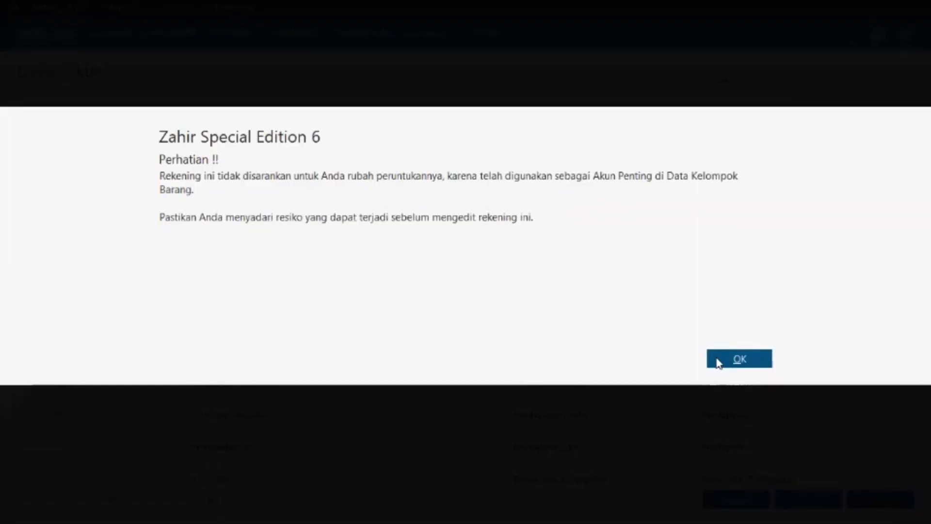
pyautogui.click(718, 358)
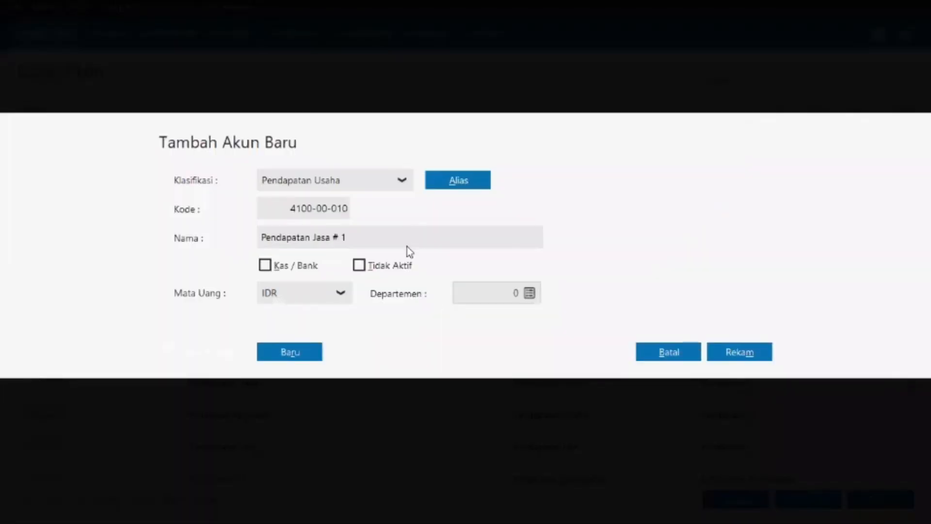
pyautogui.click(408, 236)
pyautogui.click(408, 237)
pyautogui.press('BackSpace')
pyautogui.press('BackSpace')
pyautogui.press('BackSpace')
pyautogui.press('BackSpace')
pyautogui.press('BackSpace')
pyautogui.press('BackSpace')
pyautogui.press('BackSpace')
pyautogui.press('BackSpace')
pyautogui.write('iklan')
pyautogui.click(729, 359)
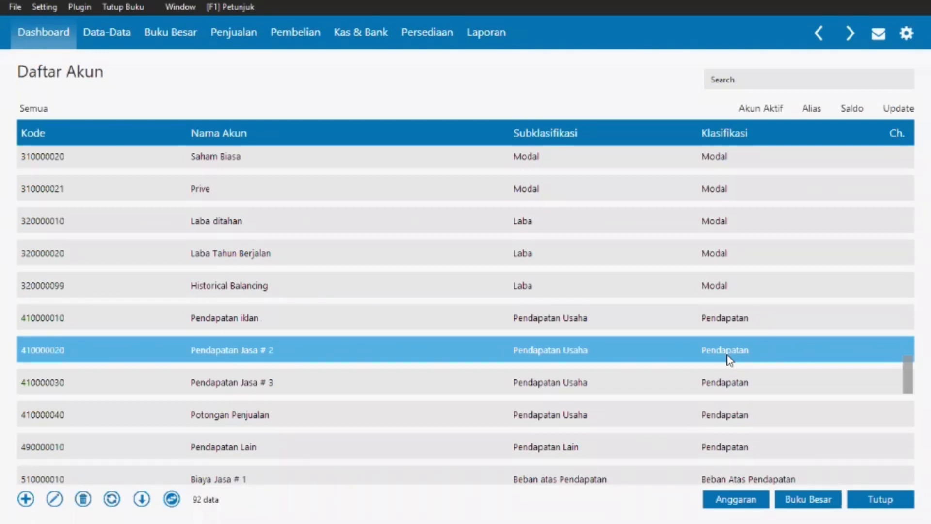
# Open the account Beban Iklan & Promosi (6100-00-010), shorten its name to Beban Iklan and record the change
pyautogui.click(831, 380)
pyautogui.scroll(-5, 466, 314)
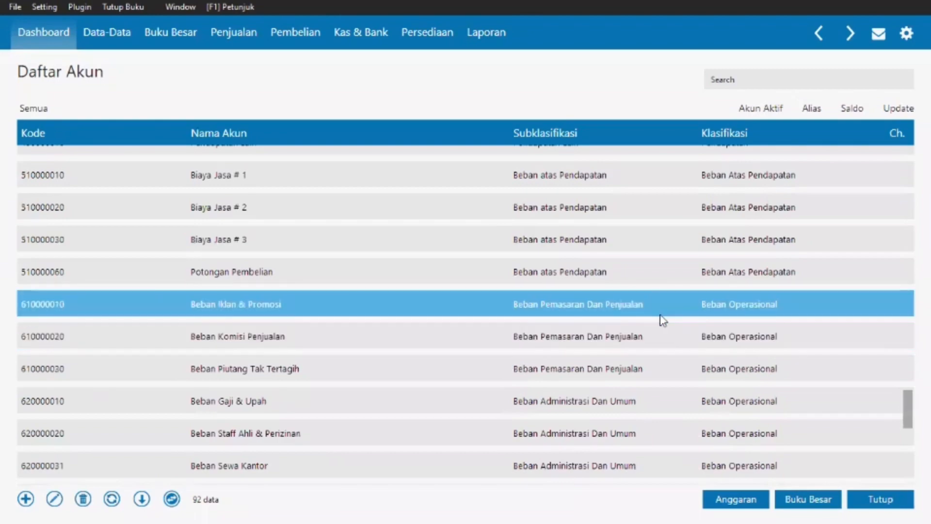
pyautogui.doubleClick(662, 321)
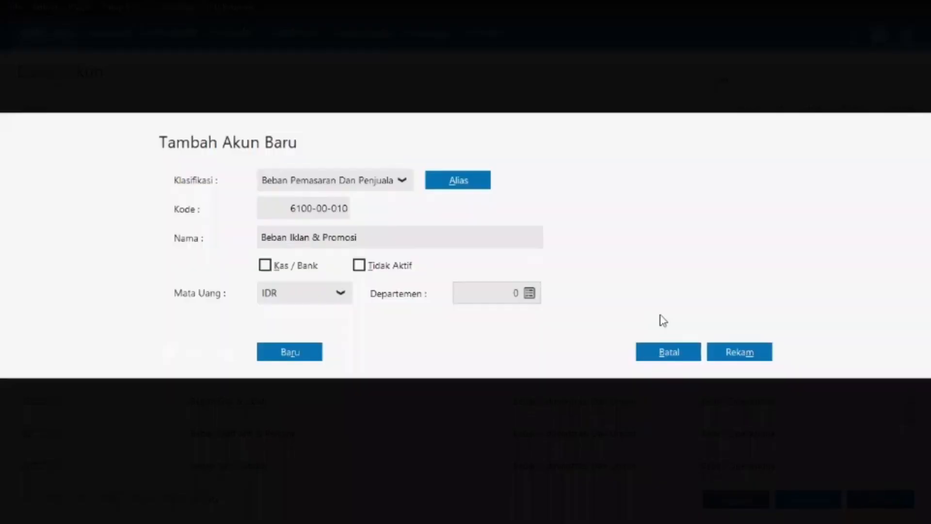
pyautogui.tripleClick(426, 242)
pyautogui.doubleClick(425, 242)
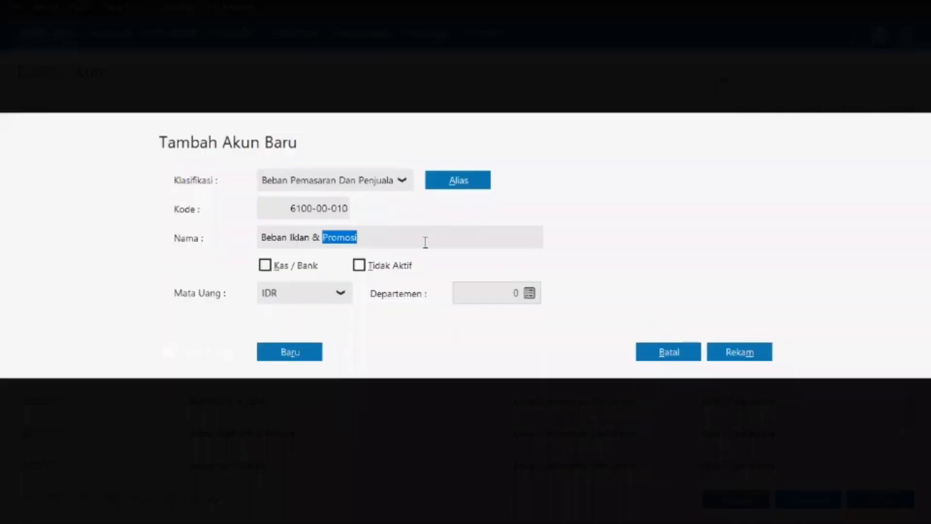
pyautogui.press('BackSpace')
pyautogui.press('BackSpace')
pyautogui.press('BackSpace')
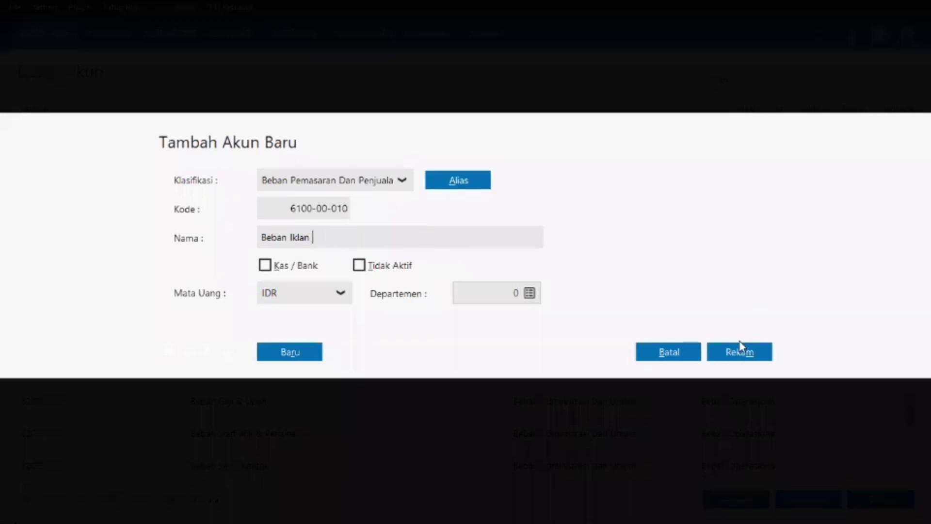
pyautogui.click(741, 344)
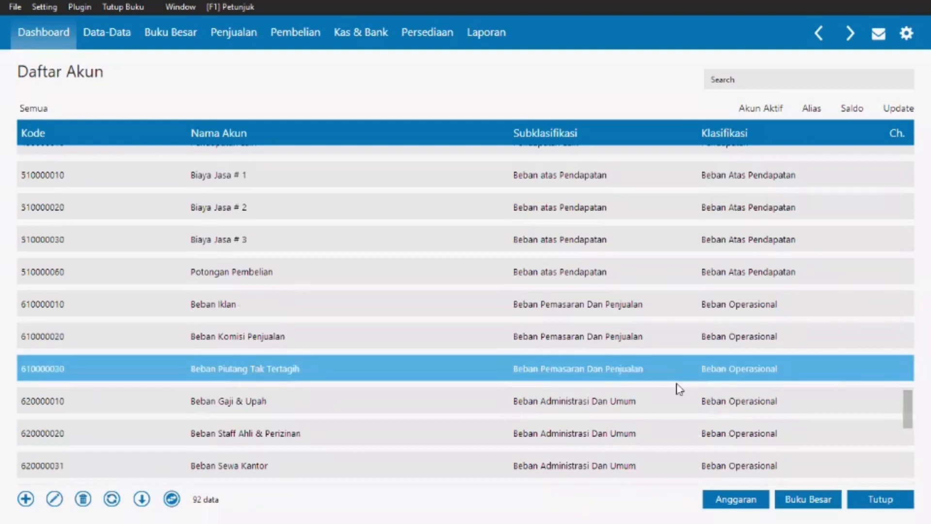
# Rename the account Beban Lain (6900-00-010) to Beban bunga, record the change and close the account list
pyautogui.scroll(-1, 907, 409)
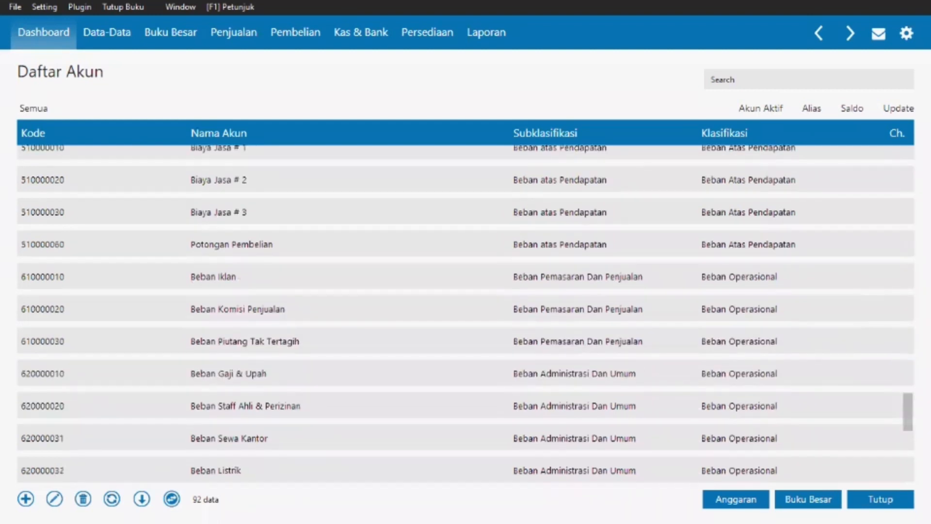
pyautogui.scroll(-2, 905, 427)
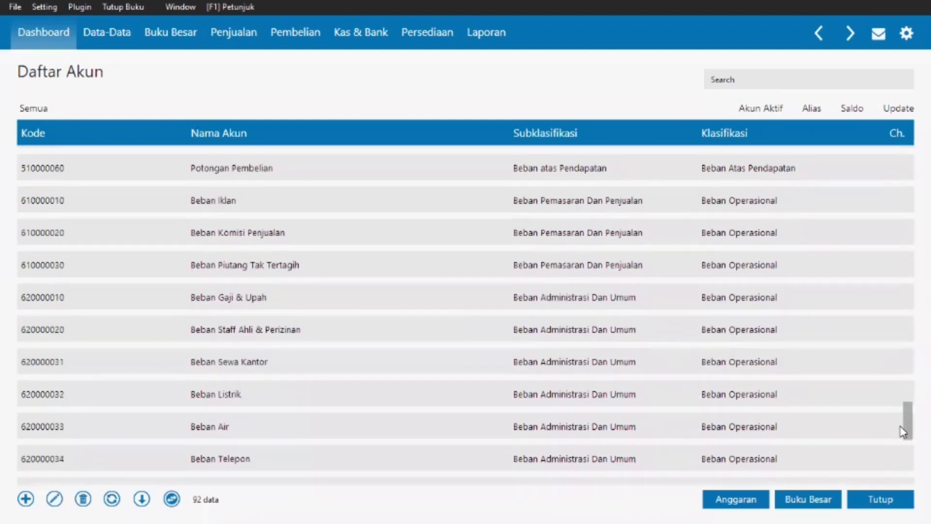
pyautogui.scroll(-5, 900, 428)
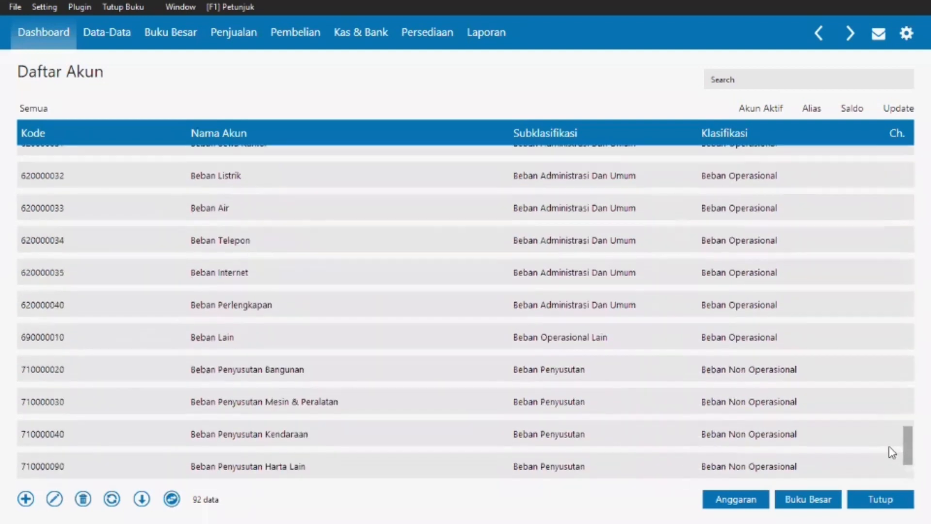
pyautogui.scroll(-3, 890, 454)
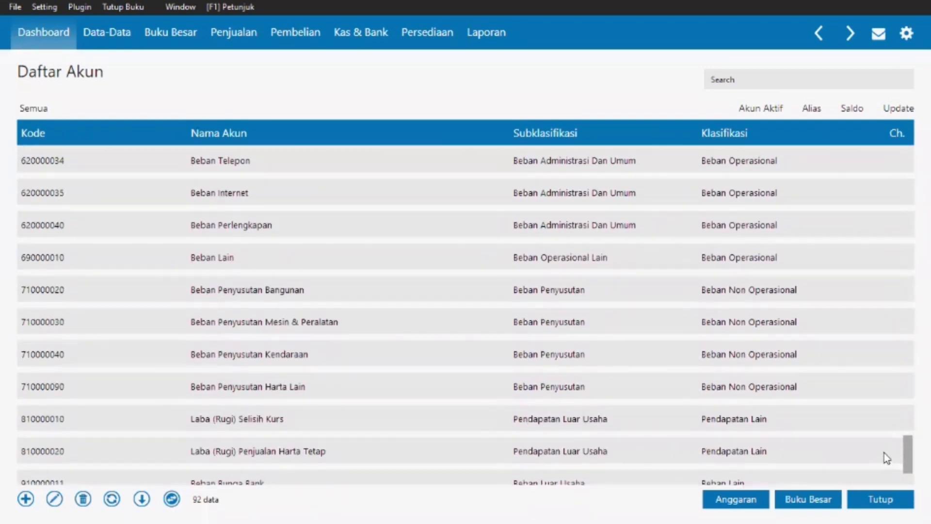
pyautogui.scroll(1, 884, 453)
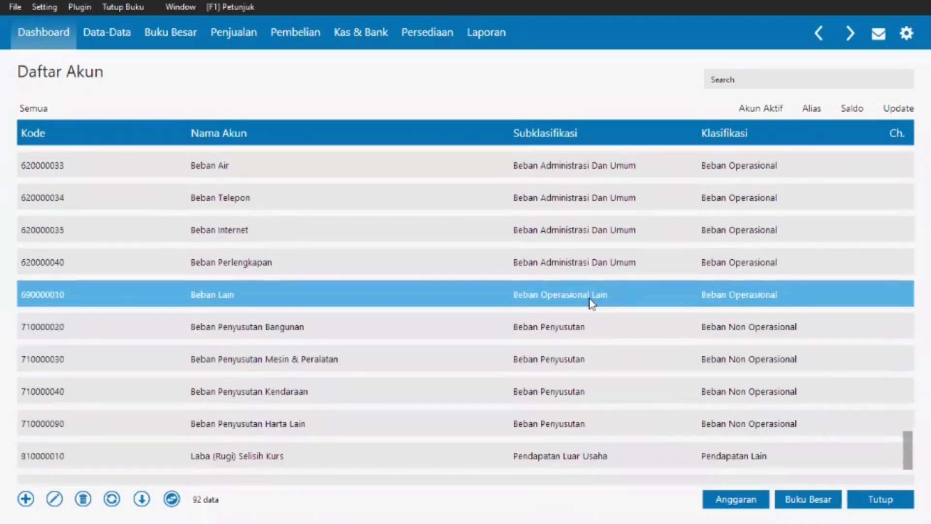
pyautogui.doubleClick(592, 302)
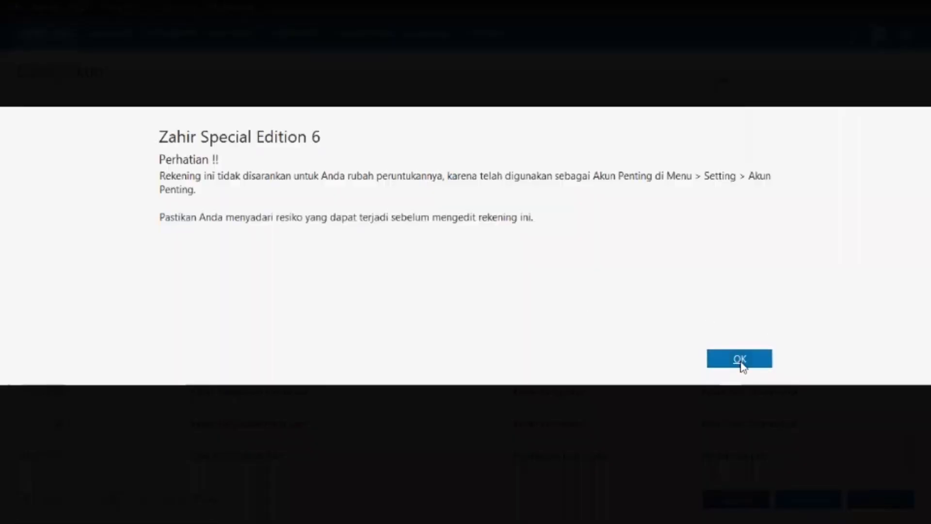
pyautogui.click(741, 360)
pyautogui.doubleClick(440, 240)
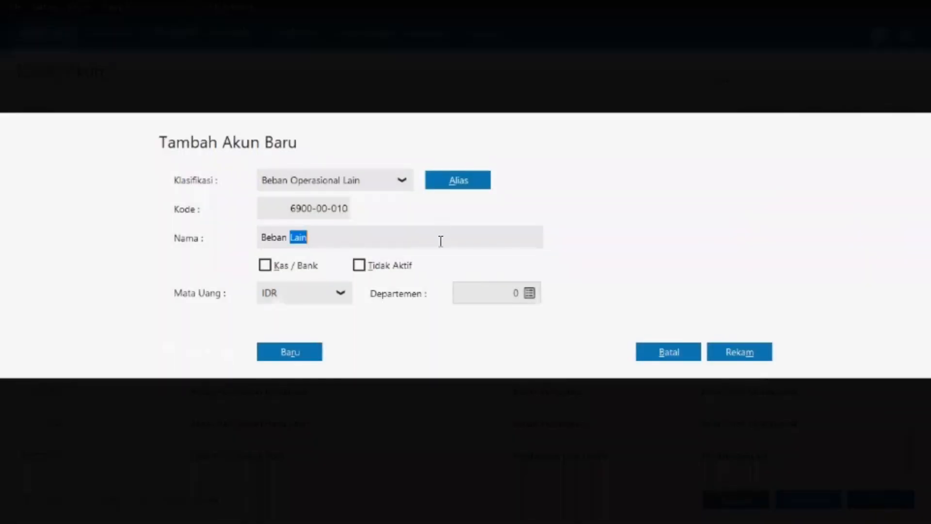
pyautogui.press('BackSpace')
pyautogui.write('bunga')
pyautogui.click(745, 345)
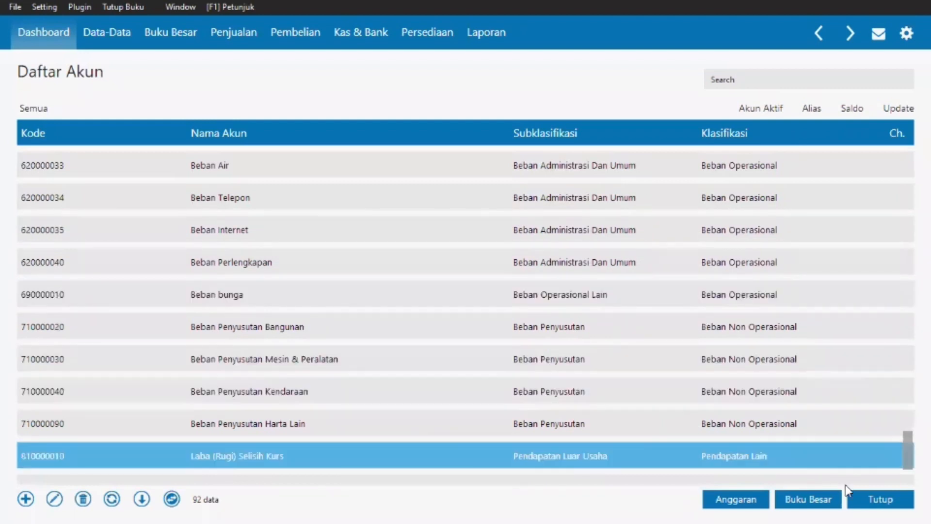
pyautogui.click(883, 503)
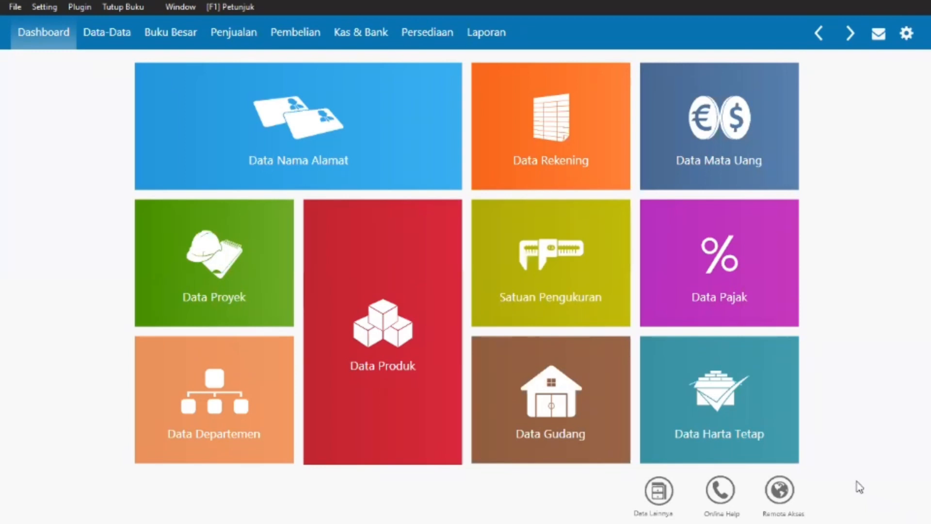
# Start a new name and address record and enter Pelanggan umum as its name
pyautogui.moveTo(232, 166)
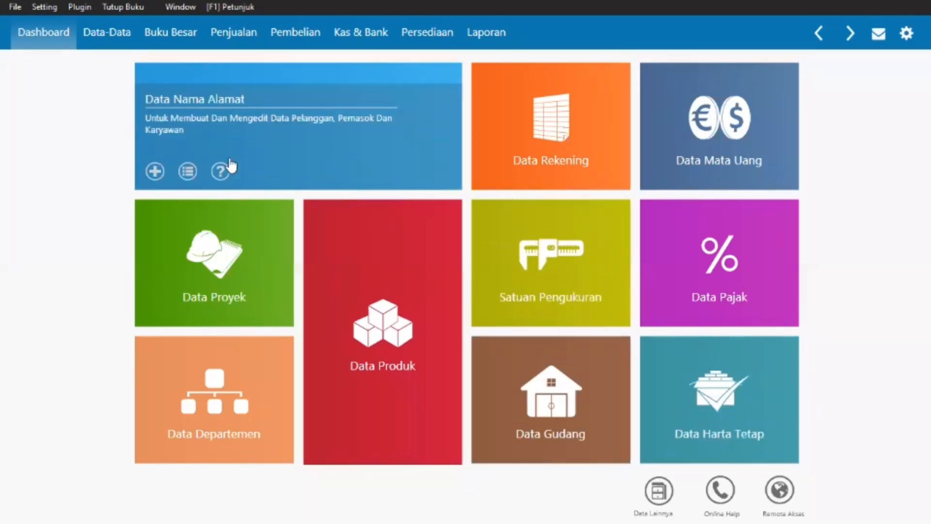
pyautogui.click(154, 172)
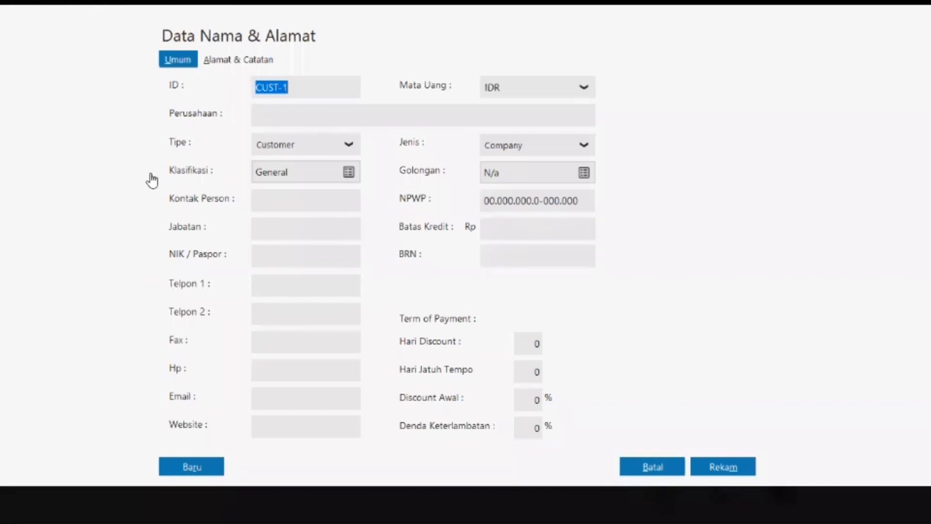
pyautogui.click(297, 110)
pyautogui.write('pela')
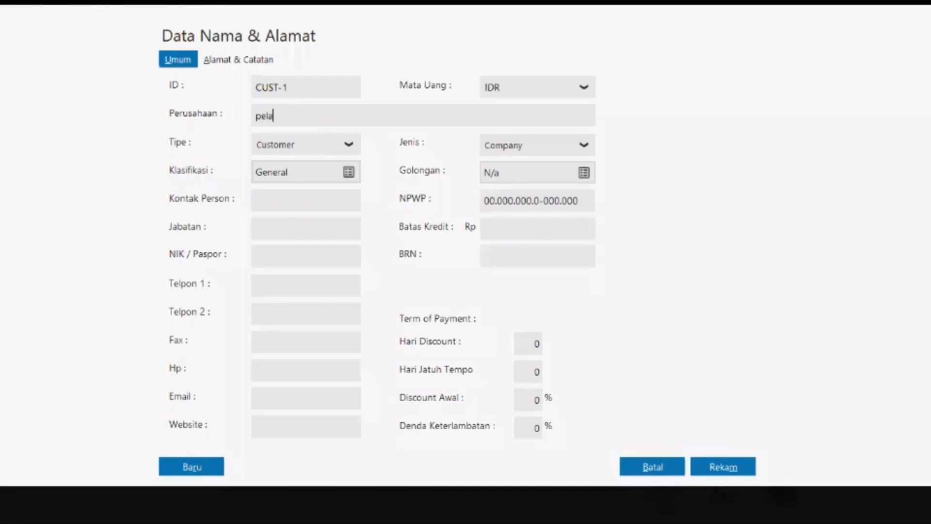
pyautogui.press('BackSpace')
pyautogui.press('BackSpace')
pyautogui.press('BackSpace')
pyautogui.press('BackSpace')
pyautogui.write('Pelanggan umum')
# Keep Pelanggan umum as a Customer, set its kind to Personal and save it, continuing with a blank record
pyautogui.click(347, 147)
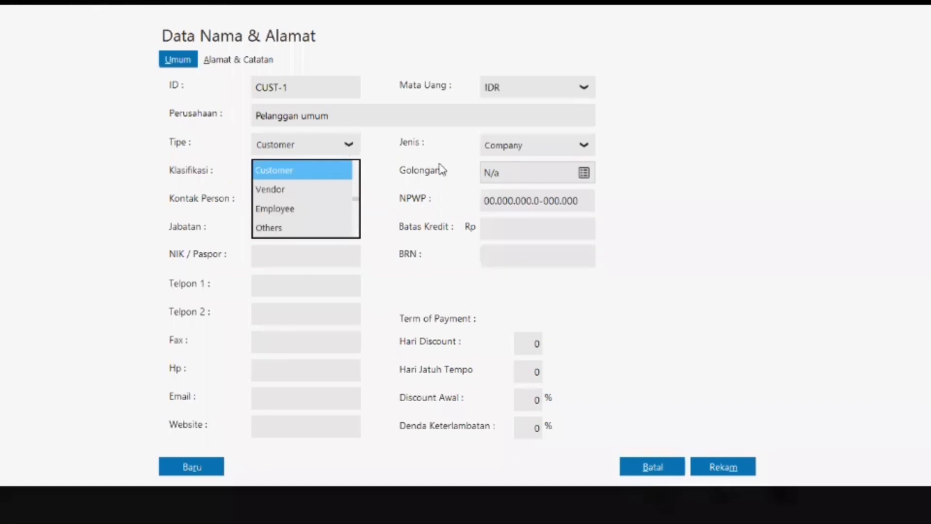
pyautogui.click(515, 147)
pyautogui.click(514, 146)
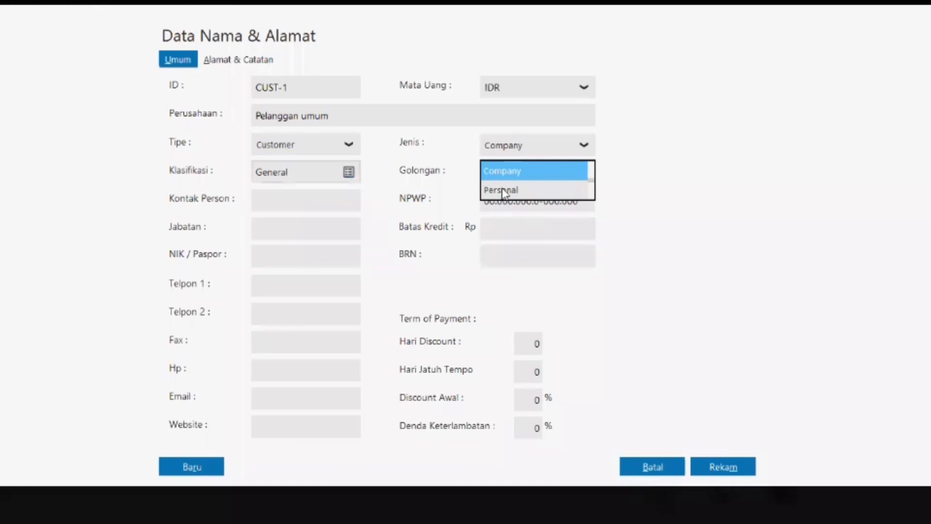
pyautogui.click(505, 191)
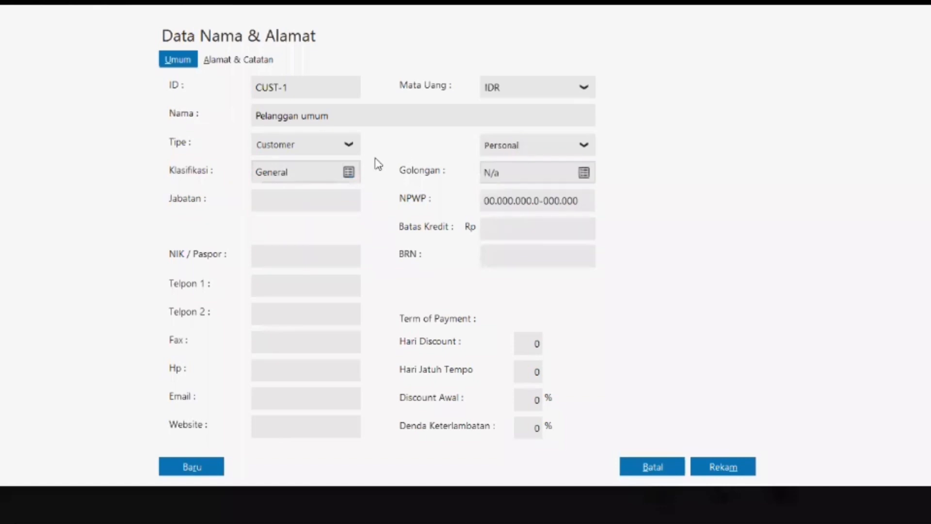
pyautogui.click(194, 466)
pyautogui.click(199, 467)
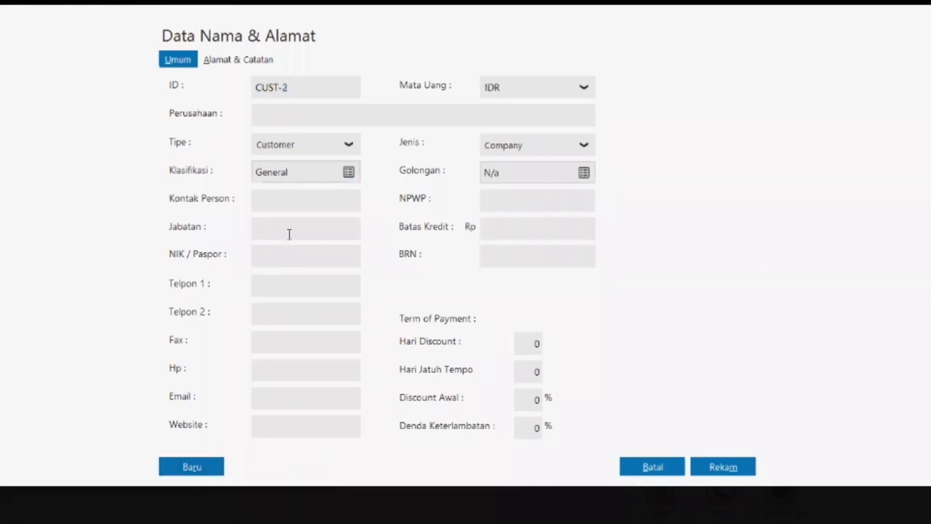
# Enter PT anugrah as a company of type Vendor and save it, continuing with a blank record
pyautogui.click(313, 115)
pyautogui.click(491, 147)
pyautogui.click(497, 145)
pyautogui.click(352, 140)
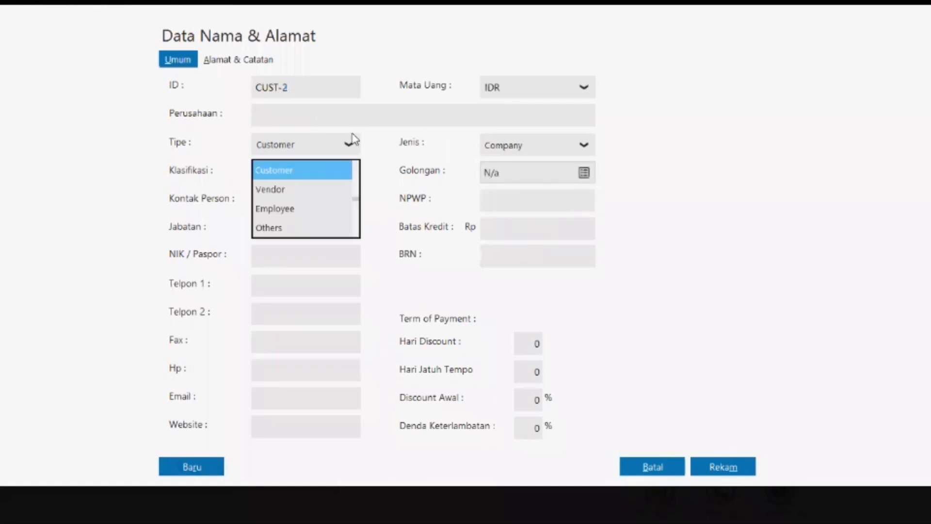
pyautogui.click(303, 191)
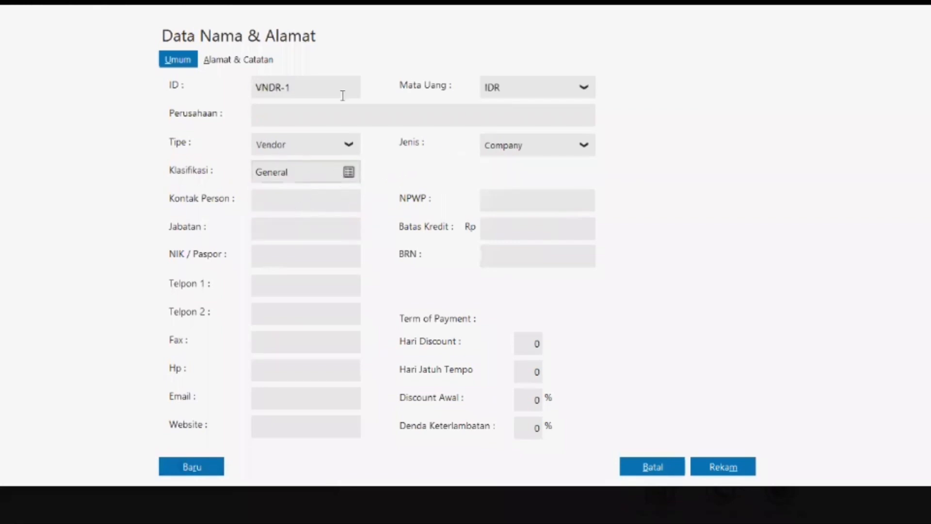
pyautogui.click(324, 117)
pyautogui.write('PT anugrah')
pyautogui.click(201, 468)
pyautogui.click(724, 467)
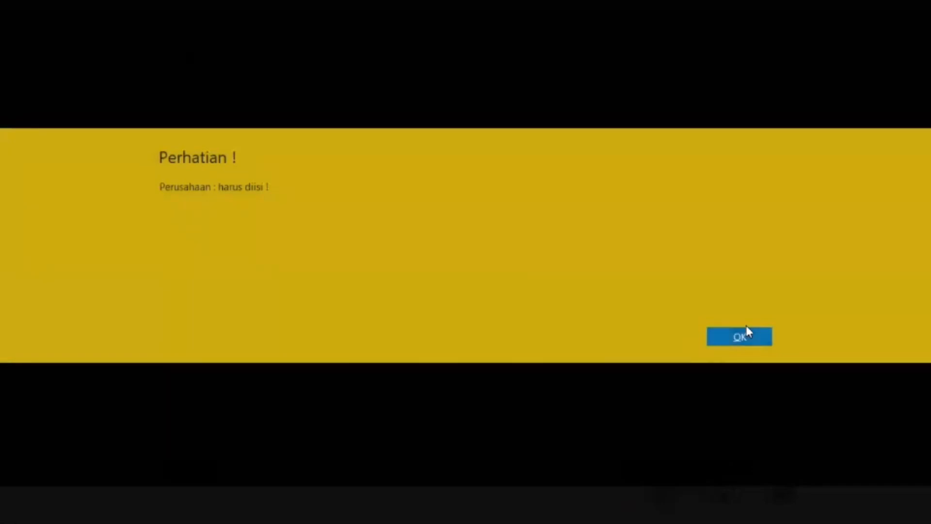
pyautogui.click(739, 337)
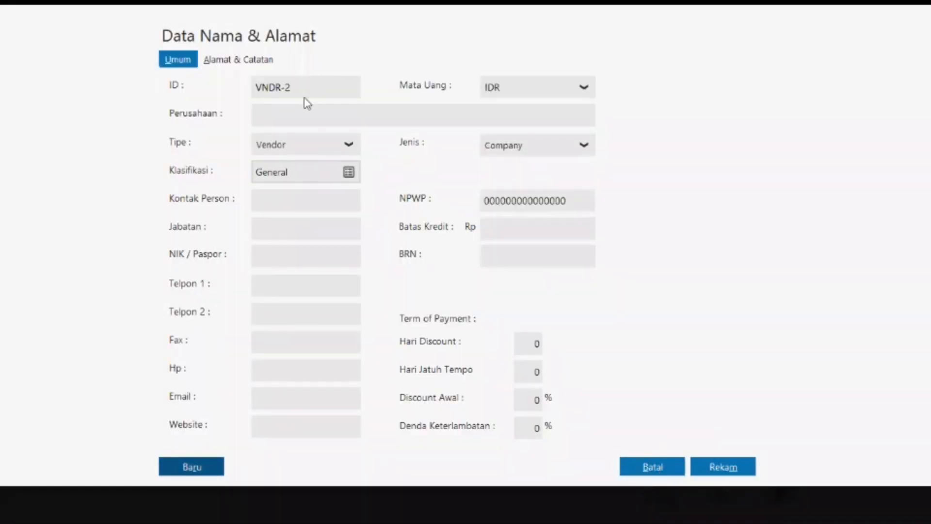
# Enter pemilik usaha as a Personal record of type Others and save it, continuing with a blank record
pyautogui.click(345, 145)
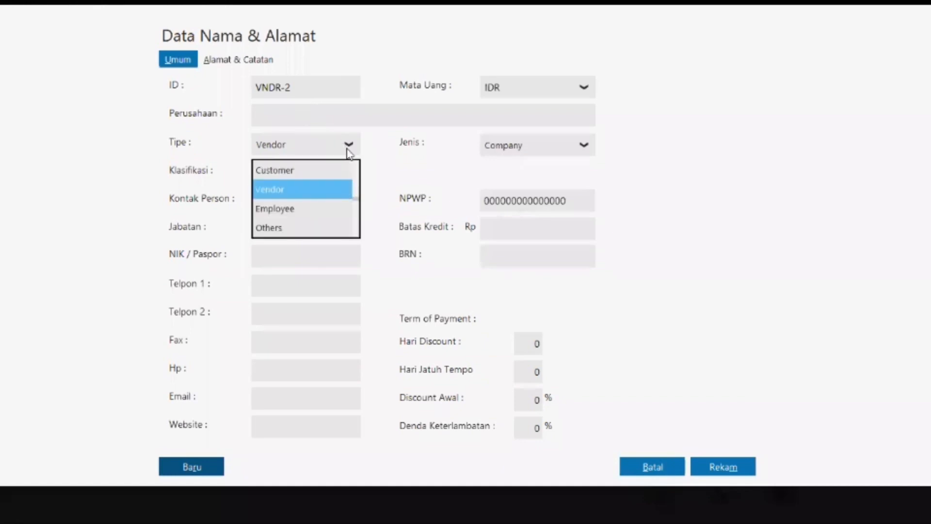
pyautogui.click(297, 228)
pyautogui.click(505, 151)
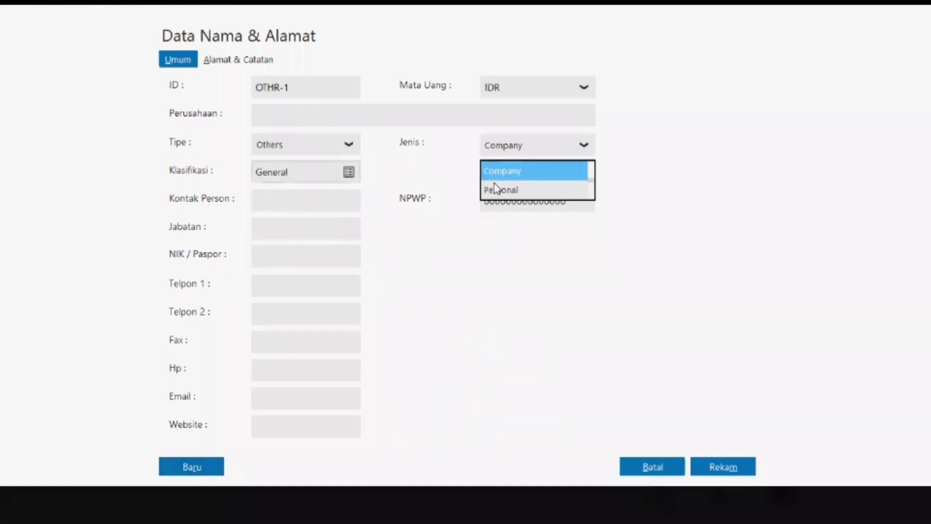
pyautogui.click(492, 191)
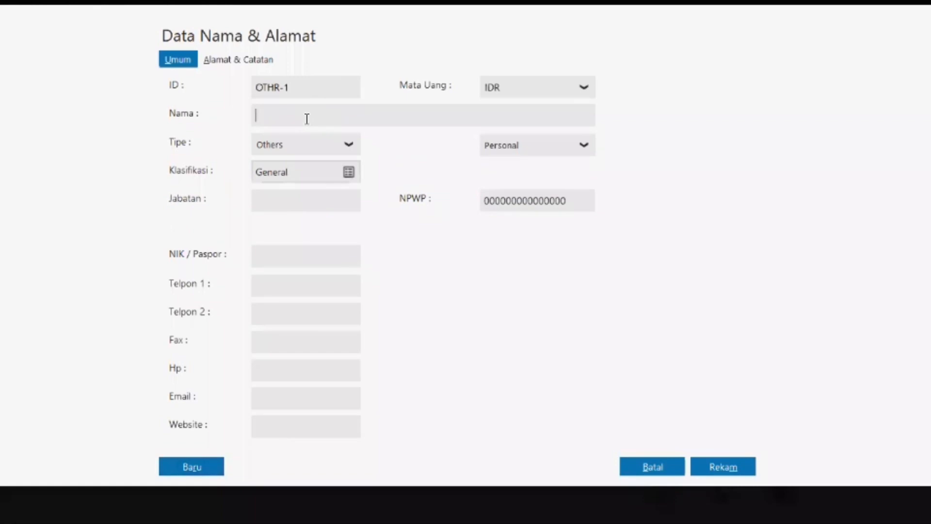
pyautogui.write('pemilik usaha')
pyautogui.click(185, 467)
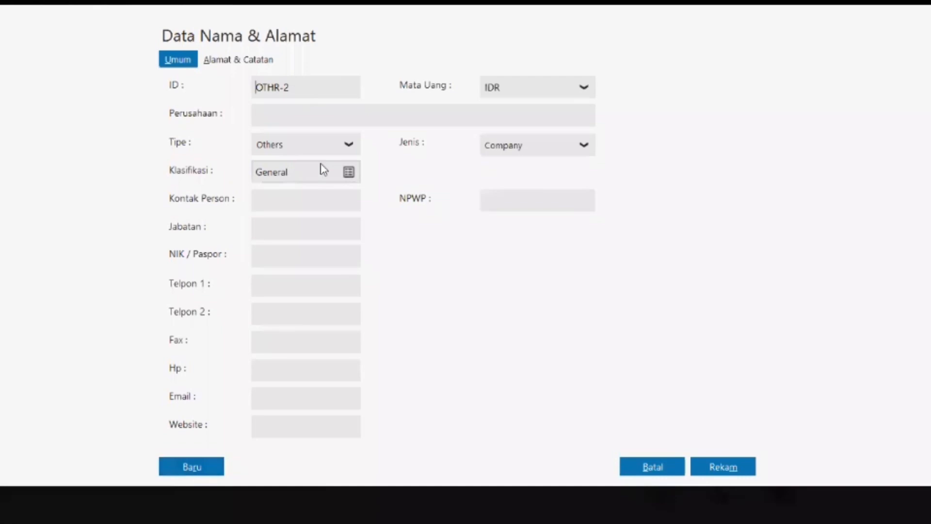
# Enter Bank Bni as a company of type Others and save it, continuing with a blank record
pyautogui.click(347, 117)
pyautogui.write('Bank Bni')
pyautogui.click(177, 463)
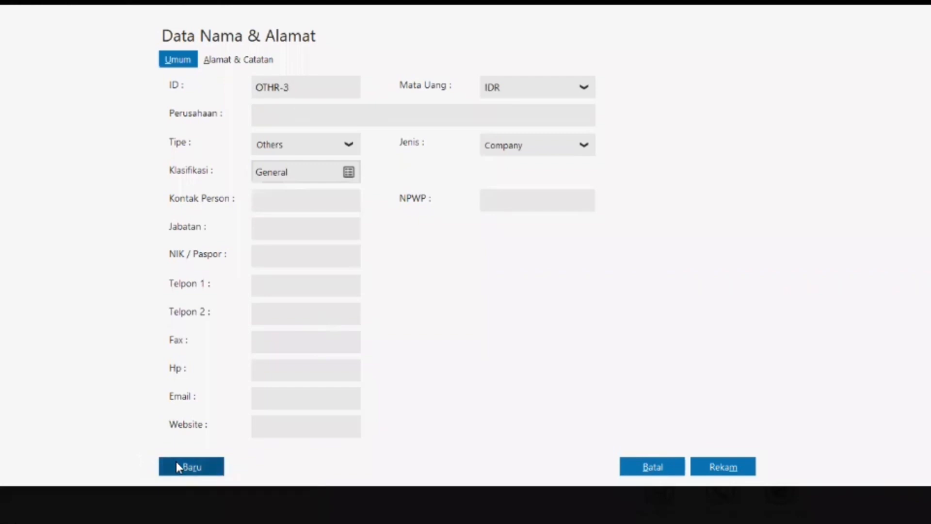
# Enter Bagian Umum as a record of type Employee and save it, continuing with a blank record
pyautogui.click(330, 121)
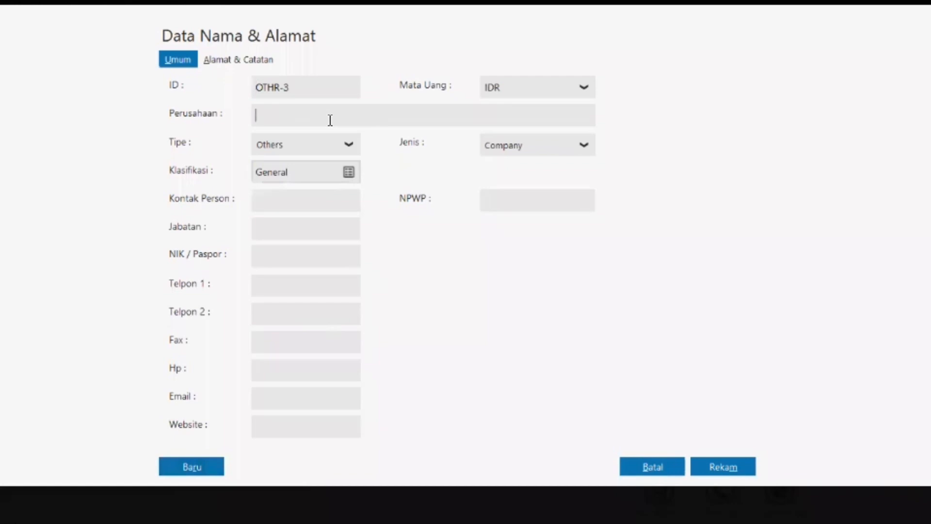
pyautogui.click(319, 147)
pyautogui.click(284, 208)
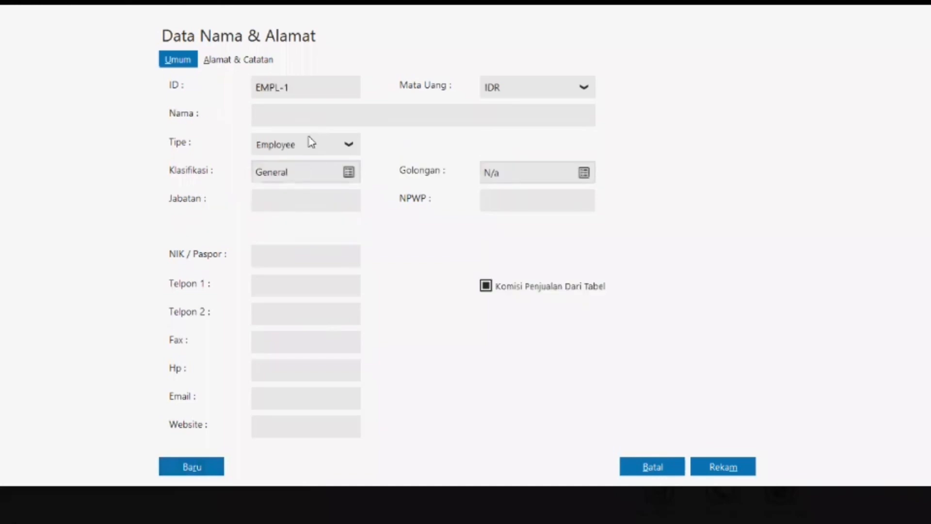
pyautogui.click(311, 116)
pyautogui.write('bag')
pyautogui.press('BackSpace')
pyautogui.press('BackSpace')
pyautogui.press('BackSpace')
pyautogui.write('Bagian Umum')
pyautogui.click(211, 462)
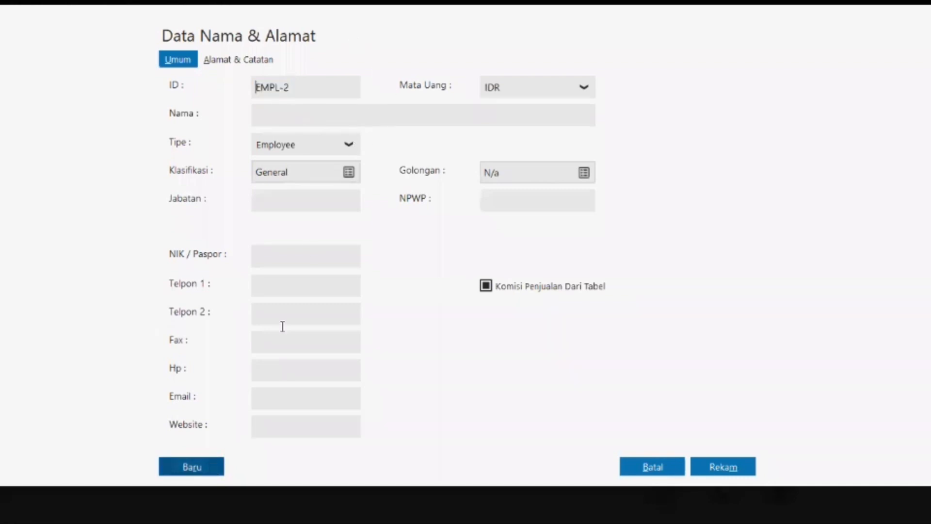
# Enter Bendahara as another Employee record, record it and finish entering names and addresses
pyautogui.click(310, 116)
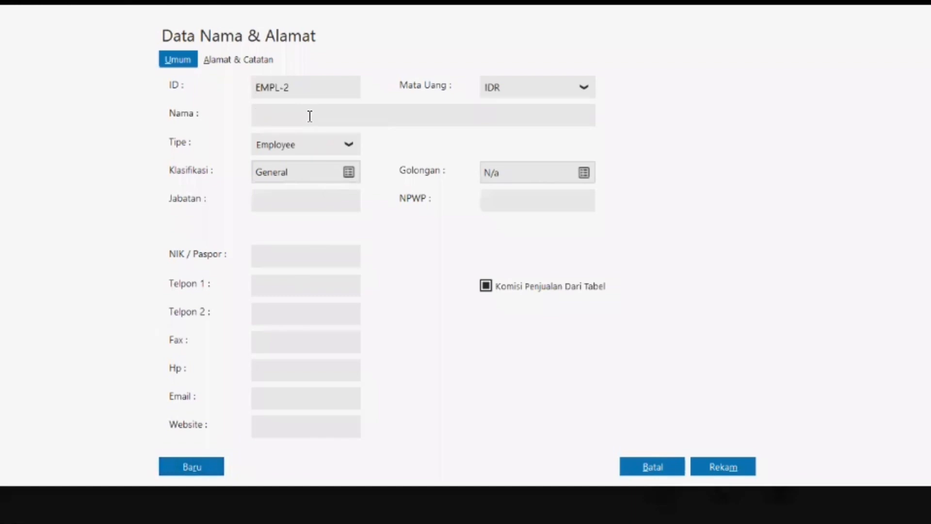
pyautogui.write('bend')
pyautogui.press('BackSpace')
pyautogui.press('BackSpace')
pyautogui.press('BackSpace')
pyautogui.press('BackSpace')
pyautogui.write('Bendahara')
pyautogui.click(715, 465)
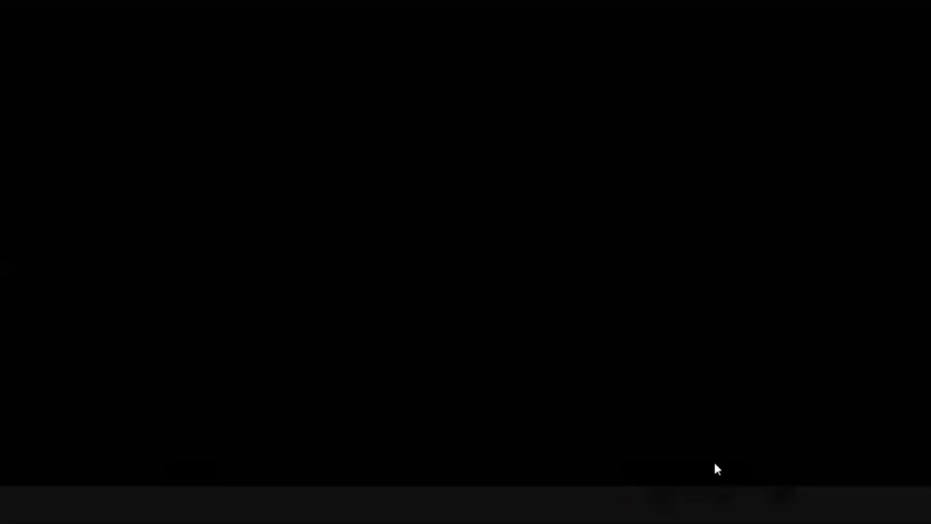
pyautogui.click(668, 332)
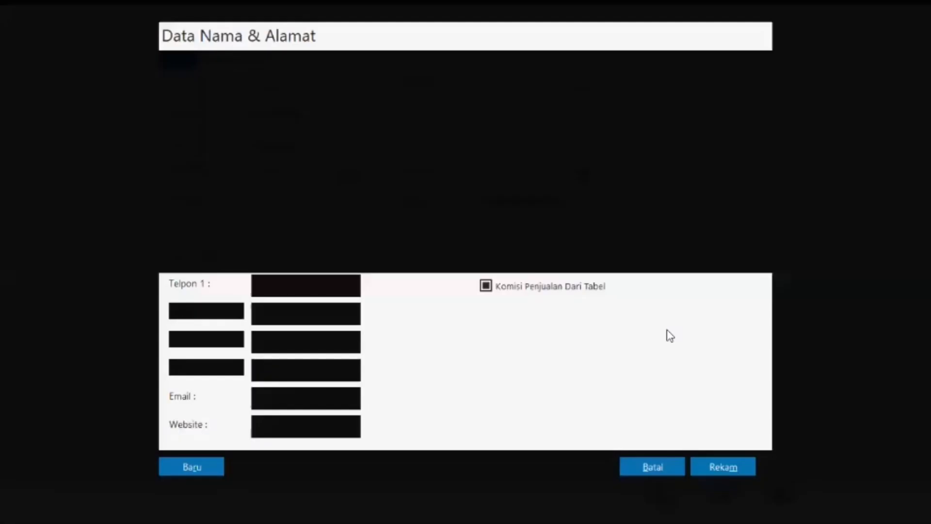
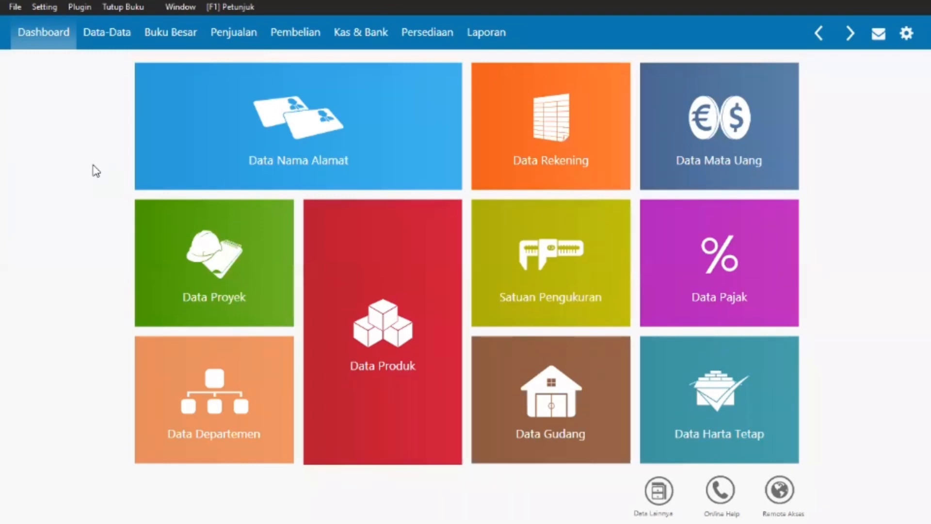
# Start a new Kas Masuk transaction with Kas as the cash account and pemilik usaha as the payer
pyautogui.click(363, 38)
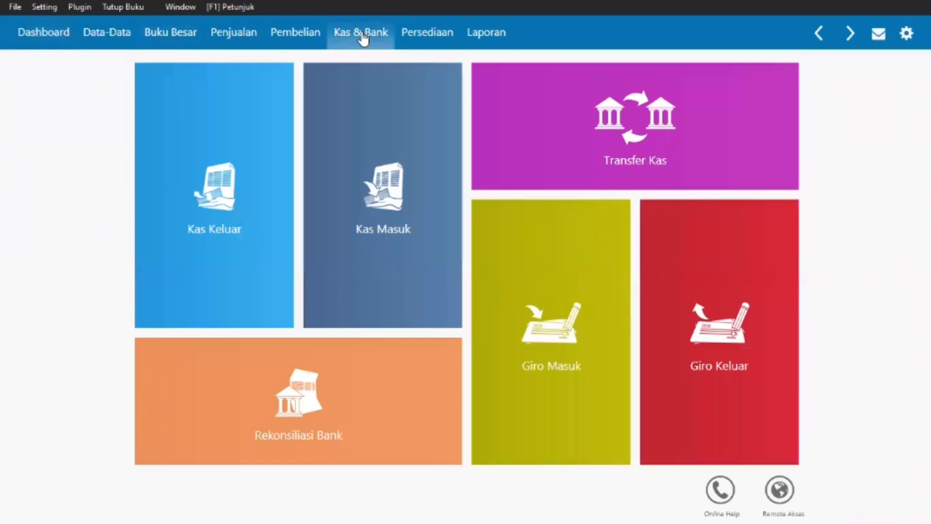
pyautogui.moveTo(368, 253)
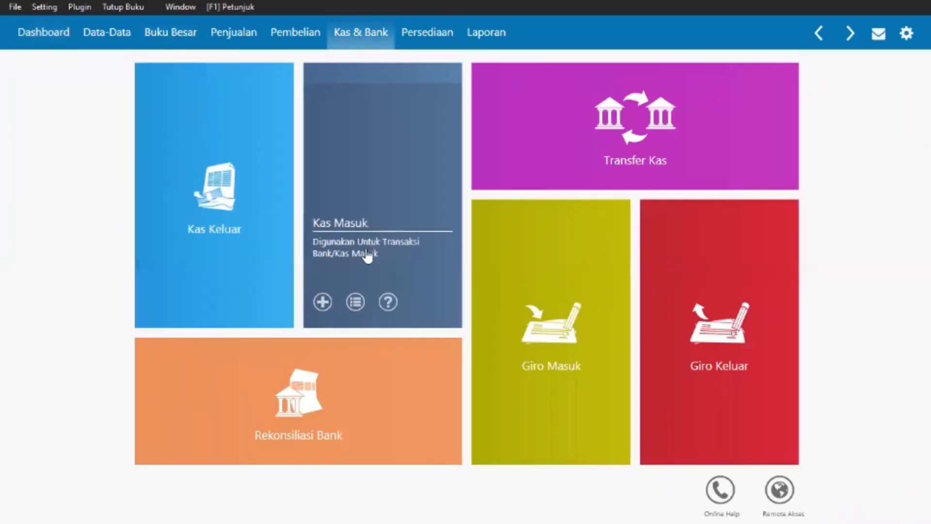
pyautogui.click(322, 303)
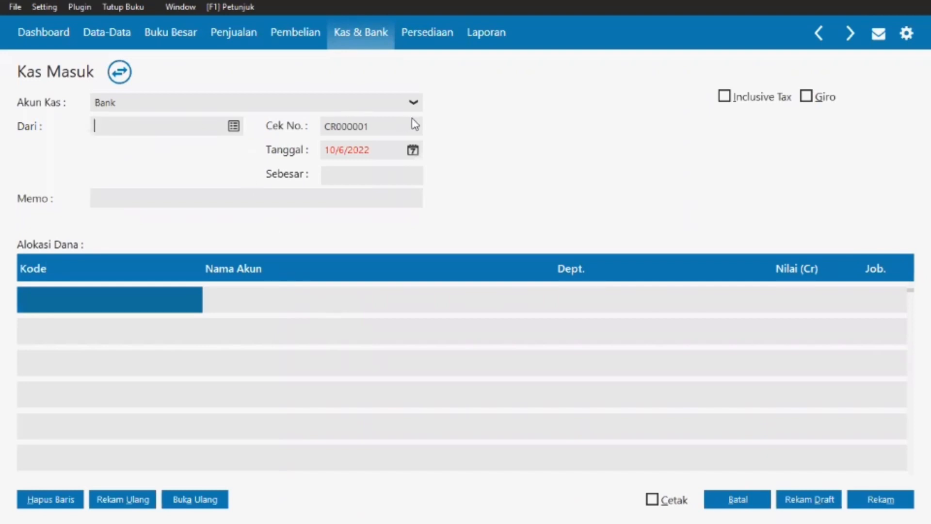
pyautogui.click(414, 101)
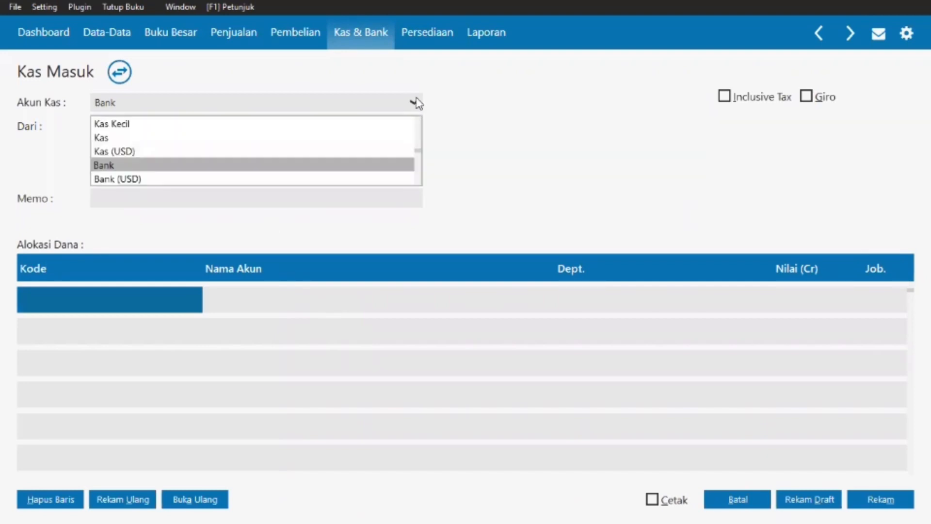
pyautogui.click(339, 137)
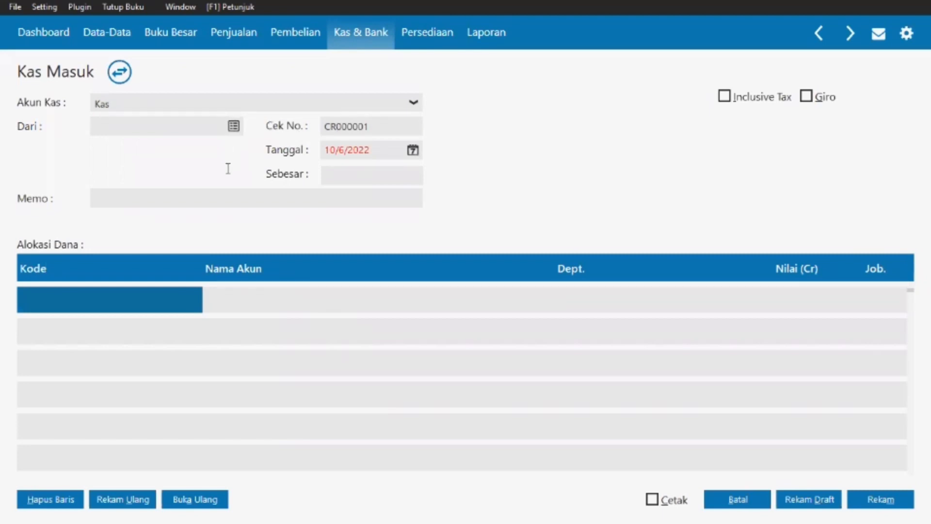
pyautogui.click(230, 127)
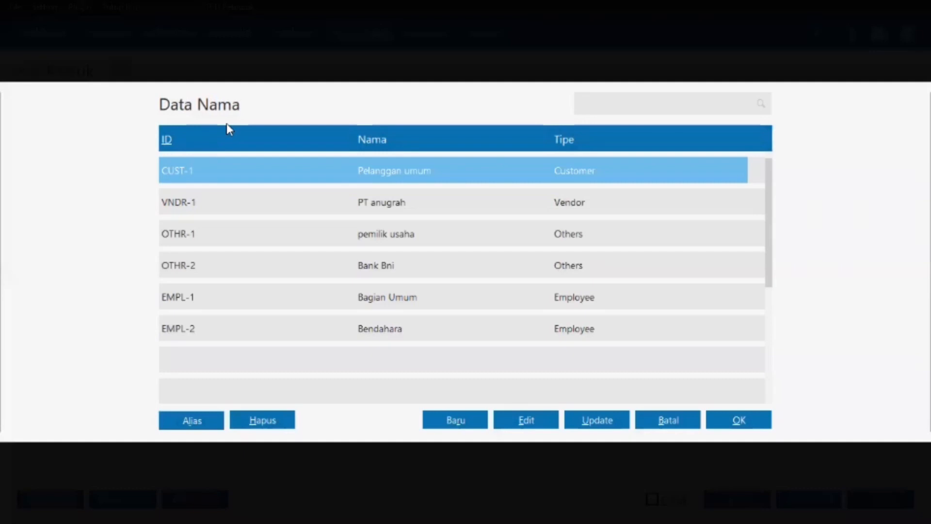
pyautogui.click(339, 233)
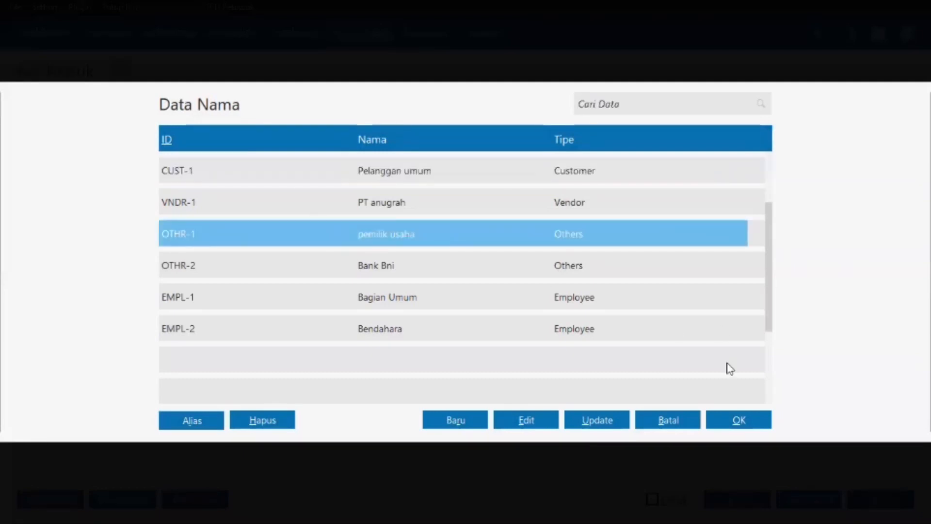
pyautogui.click(738, 420)
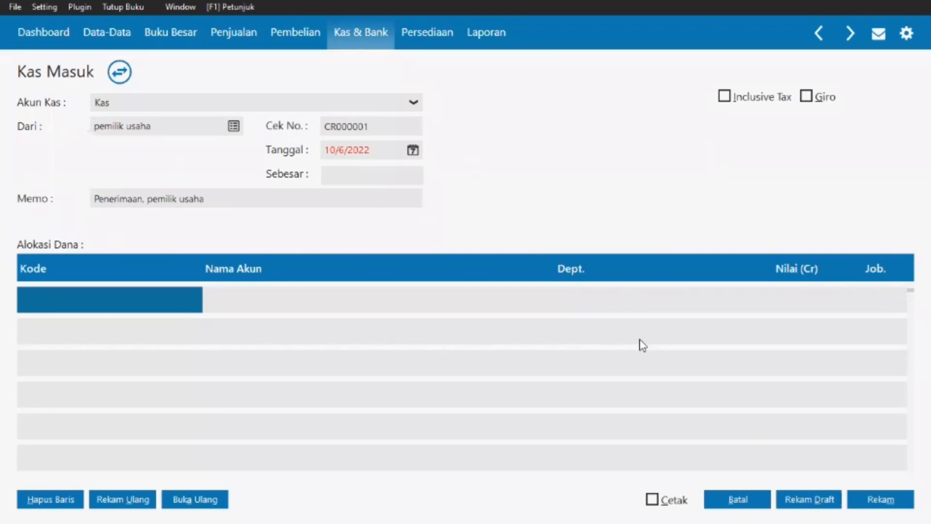
# Set the date of the Kas Masuk transaction to 08/01/2022
pyautogui.click(387, 147)
pyautogui.press('BackSpace')
pyautogui.write('08/01/2022')
# Assign the account Modal Disetor (310000010) to the first allocation line of the Kas Masuk transaction
pyautogui.doubleClick(121, 307)
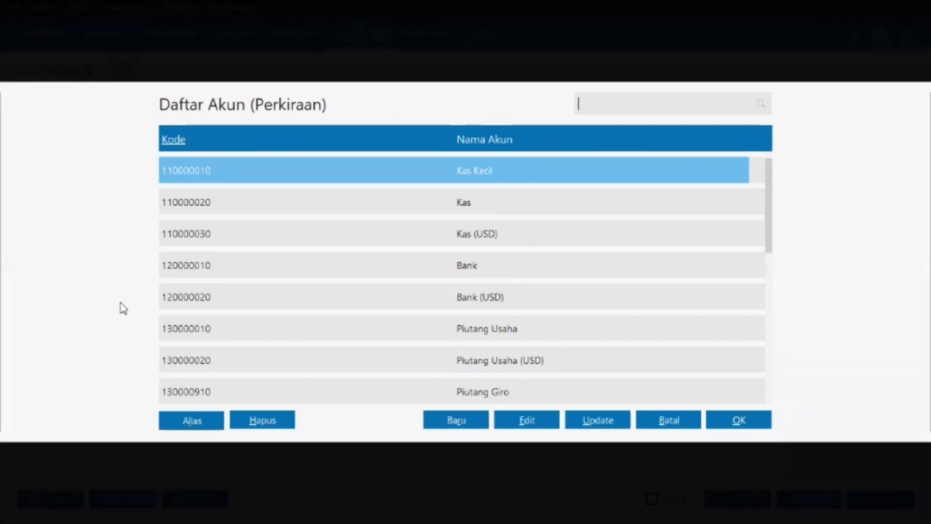
pyautogui.press('Down')
pyautogui.press('Down')
pyautogui.press('Down')
pyautogui.press('Down')
pyautogui.press('Down')
pyautogui.press('Down')
pyautogui.press('Down')
pyautogui.press('Down')
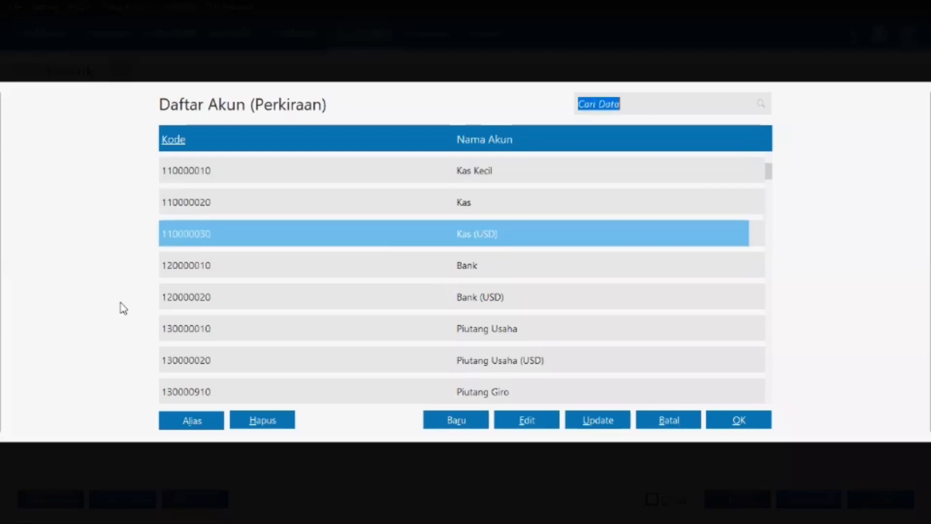
pyautogui.press('Down')
pyautogui.press('Down')
pyautogui.press('Down')
pyautogui.press('Down')
pyautogui.press('Down')
pyautogui.press('Down')
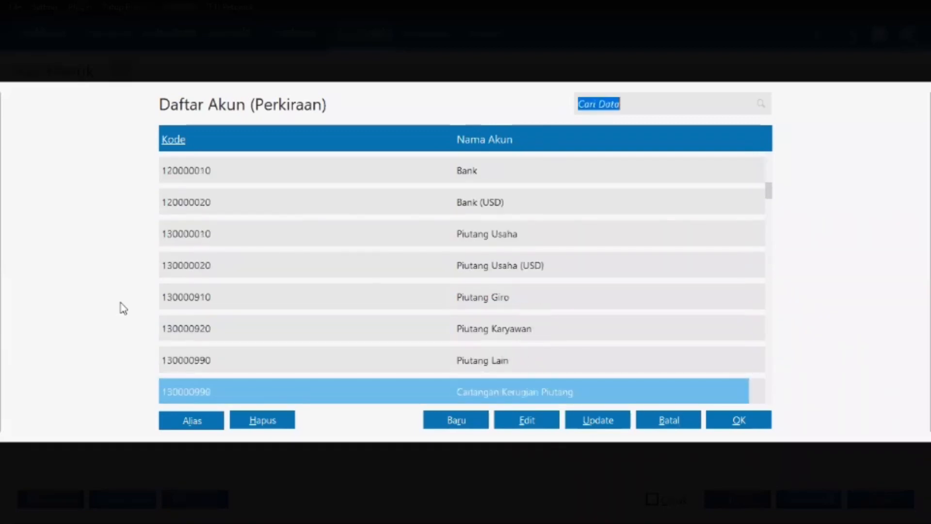
pyautogui.press('Down')
pyautogui.press('Down')
pyautogui.press('Down')
pyautogui.press('Down')
pyautogui.press('Down')
pyautogui.press('Down')
pyautogui.press('Down')
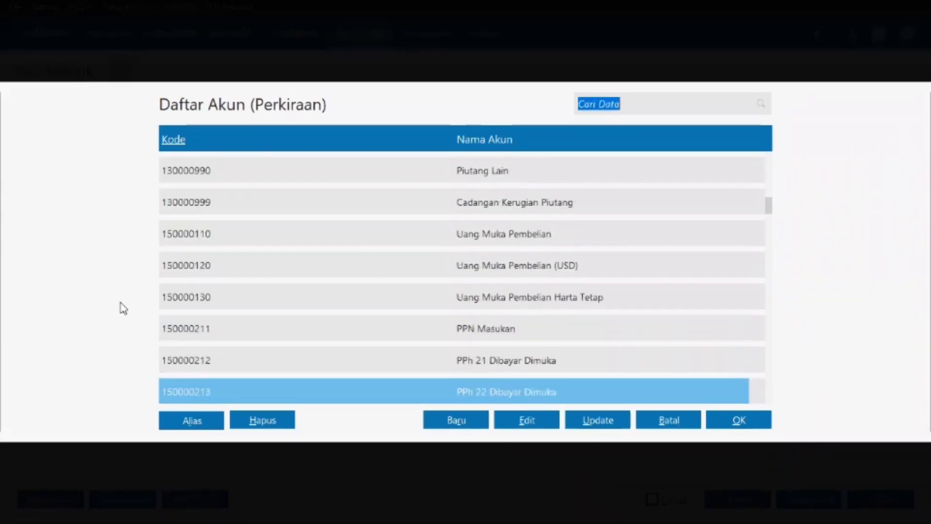
pyautogui.press('Down')
pyautogui.press('Down')
pyautogui.press('Down')
pyautogui.press('Down')
pyautogui.press('Down')
pyautogui.press('Down')
pyautogui.press('Down')
pyautogui.press('Down')
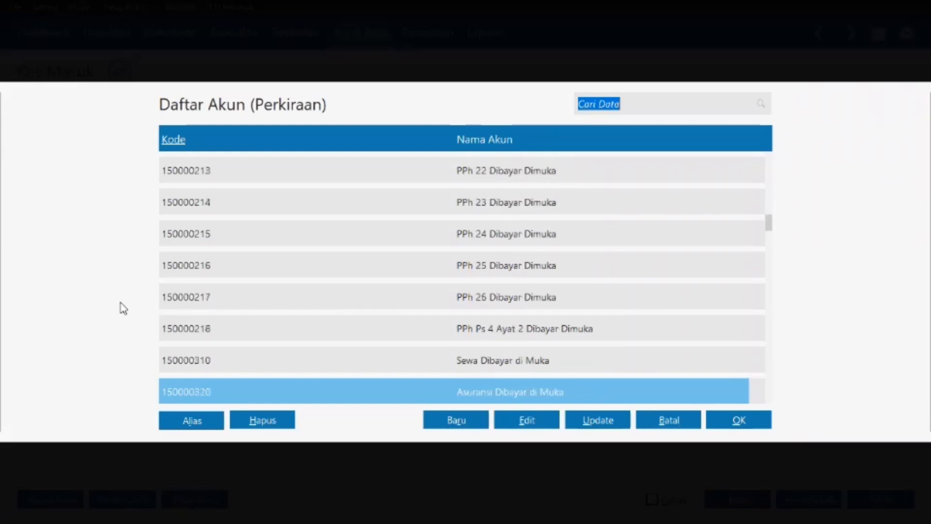
pyautogui.press('Down')
pyautogui.press('Down')
pyautogui.press('Down')
pyautogui.press('Down')
pyautogui.press('Down')
pyautogui.press('Down')
pyautogui.press('Down')
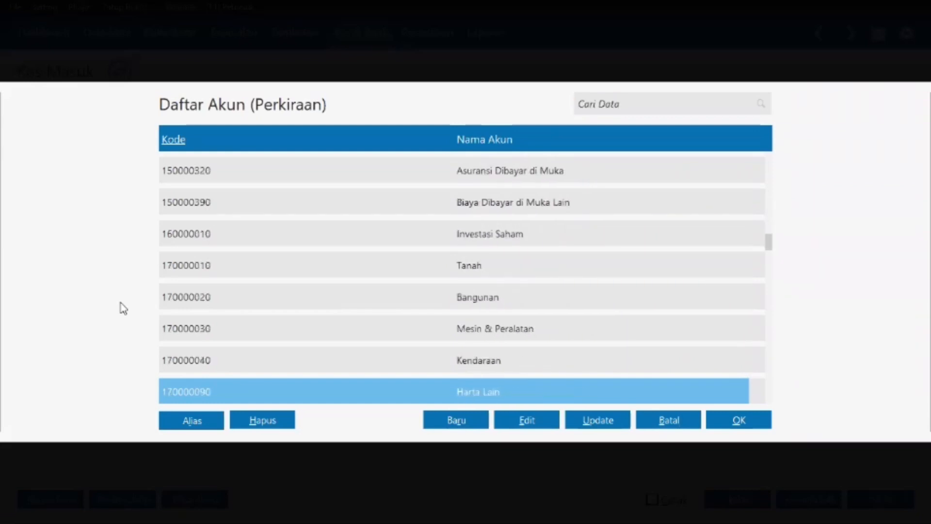
pyautogui.press('Down')
pyautogui.press('Down')
pyautogui.press('Down')
pyautogui.press('Down')
pyautogui.press('Down')
pyautogui.press('Down')
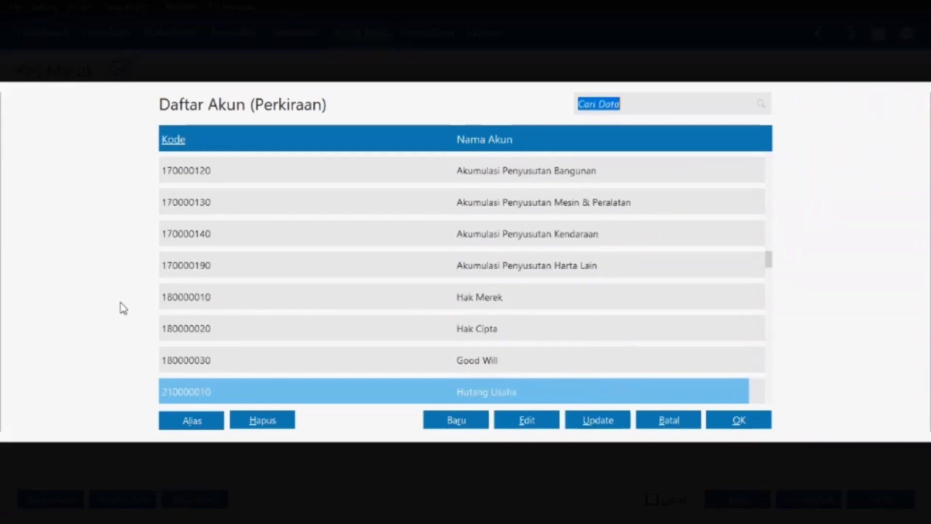
pyautogui.press('Down')
pyautogui.press('Down')
pyautogui.press('Down')
pyautogui.press('Down')
pyautogui.press('Down')
pyautogui.press('Down')
pyautogui.press('Down')
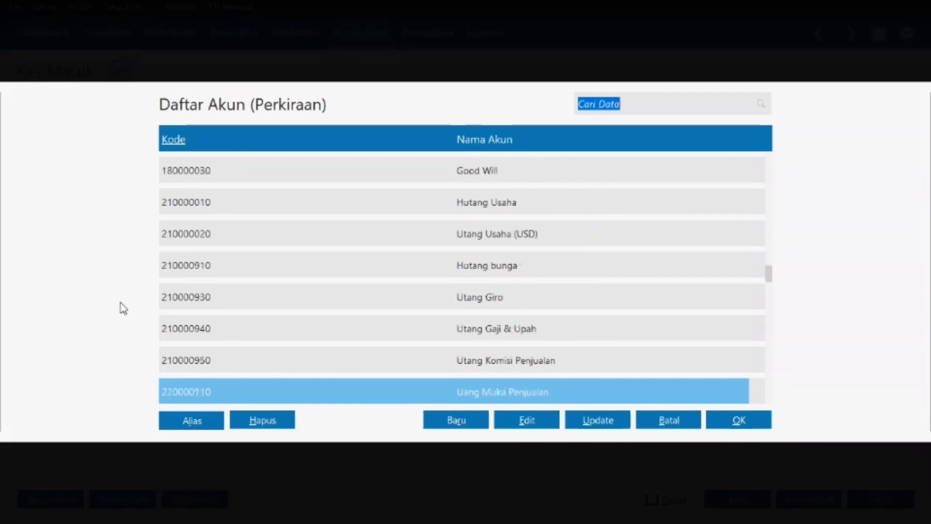
pyautogui.press('Down')
pyautogui.press('Down')
pyautogui.press('Down')
pyautogui.press('Down')
pyautogui.press('Down')
pyautogui.press('Down')
pyautogui.press('Down')
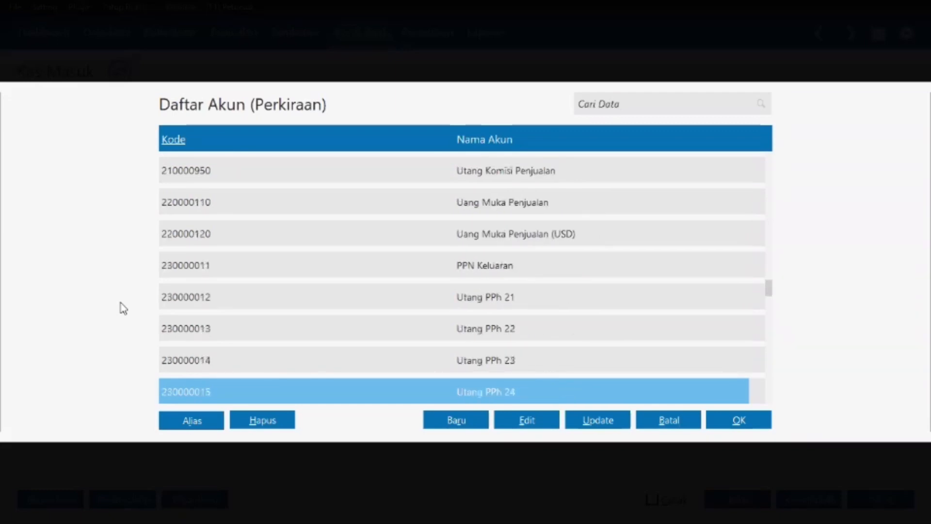
pyautogui.press('Down')
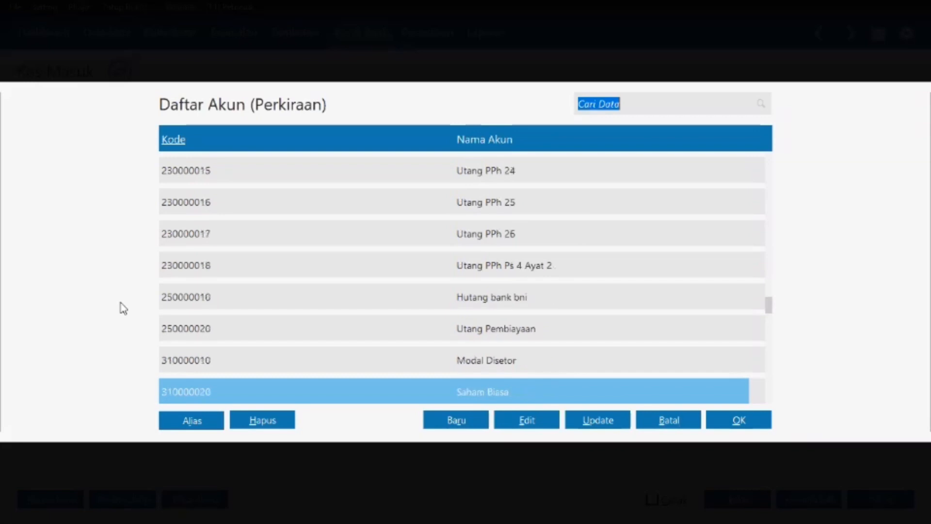
pyautogui.press('Up')
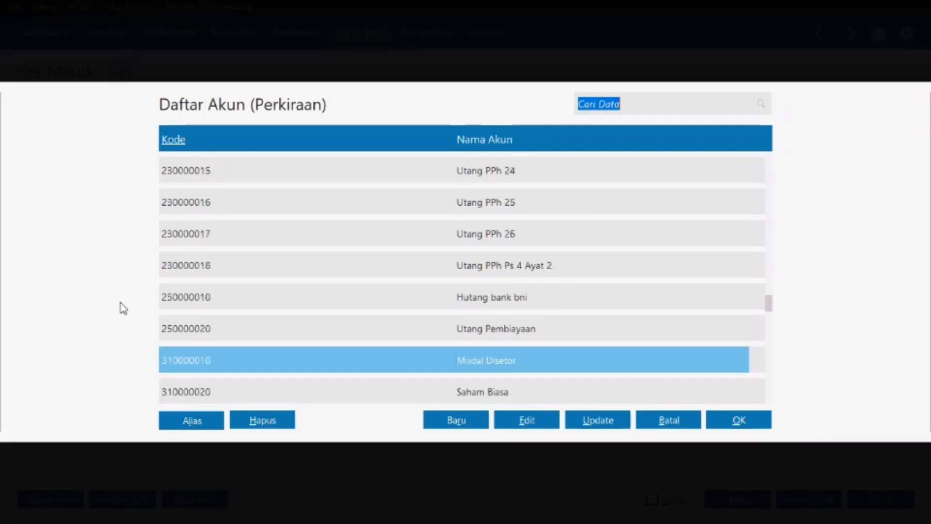
pyautogui.click(737, 421)
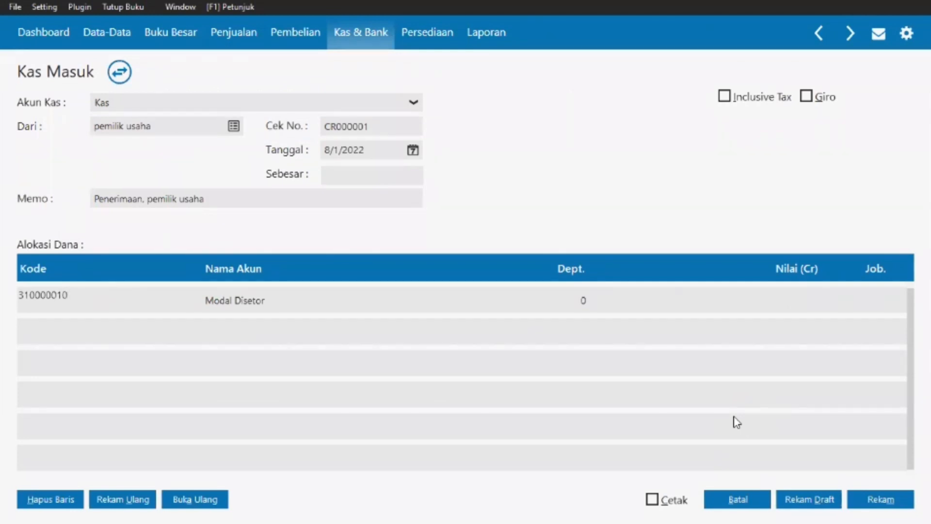
# Set the Modal Disetor credit value and the receipt amount to Rp 10,000,000, then record the transaction and leave the Kas Masuk form
pyautogui.click(749, 303)
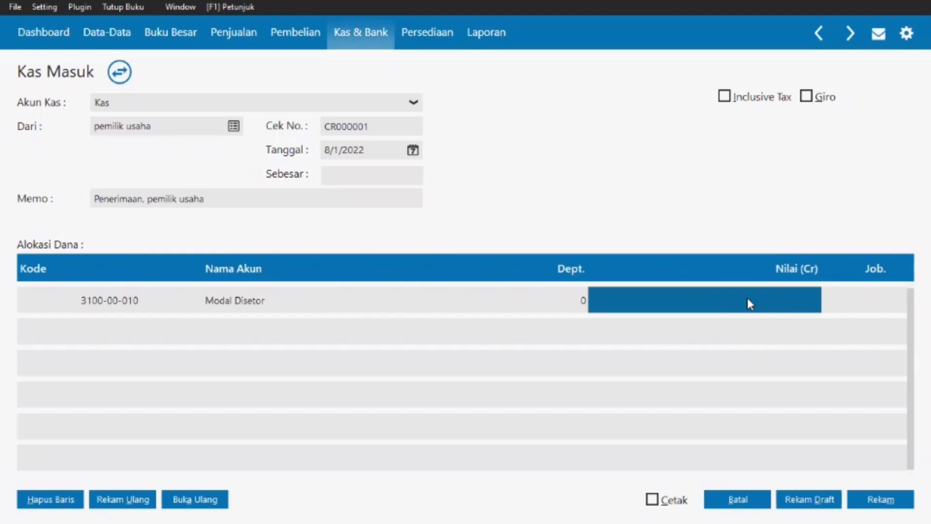
pyautogui.write('10')
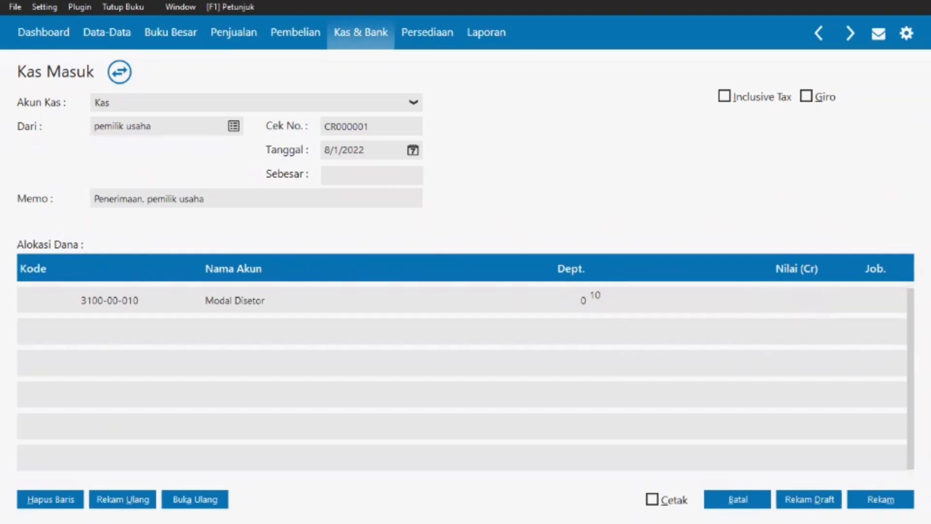
pyautogui.write(',000,000')
pyautogui.press('Tab')
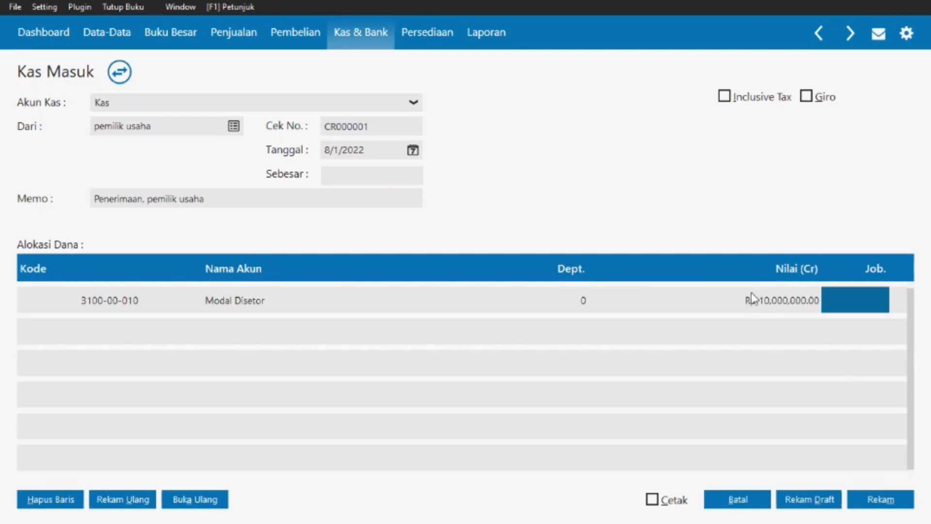
pyautogui.click(411, 175)
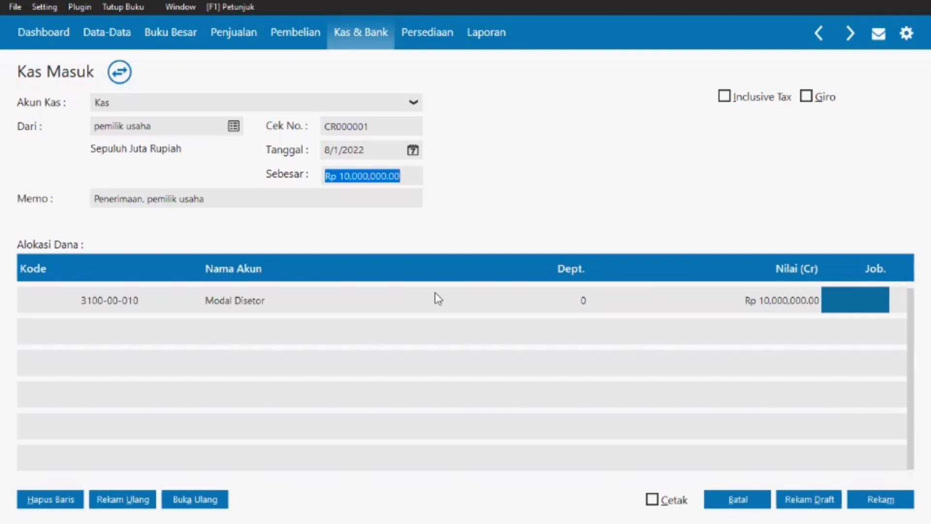
pyautogui.click(879, 494)
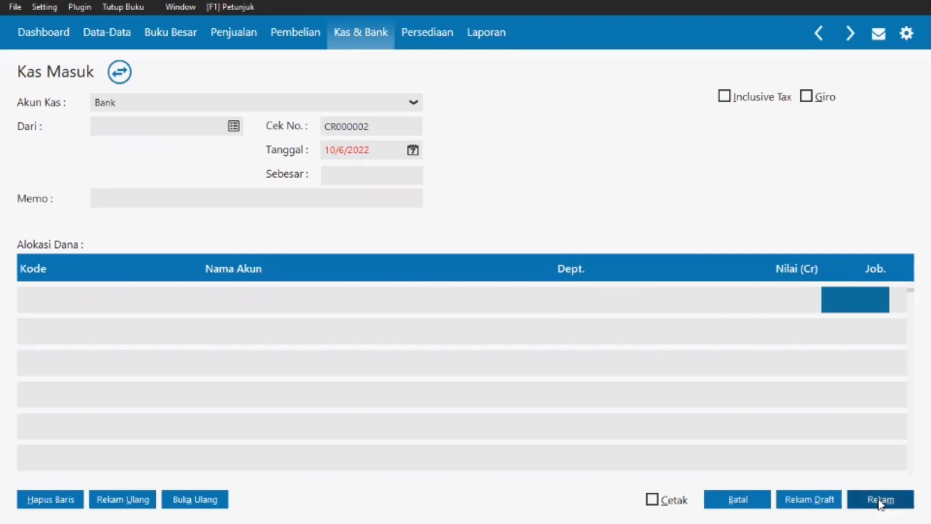
pyautogui.click(719, 507)
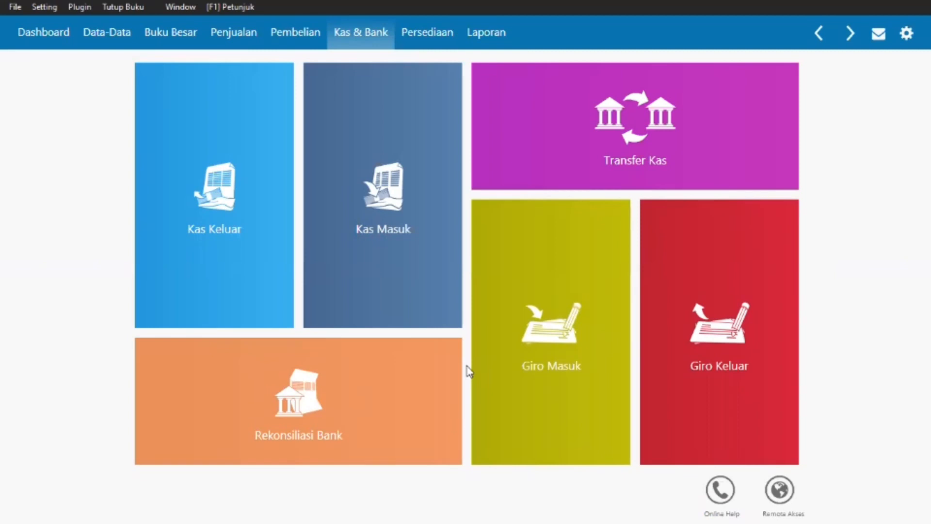
# Start a new Kas Keluar transaction with Kas as the cash account and Bagian Umum as the recipient
pyautogui.moveTo(173, 277)
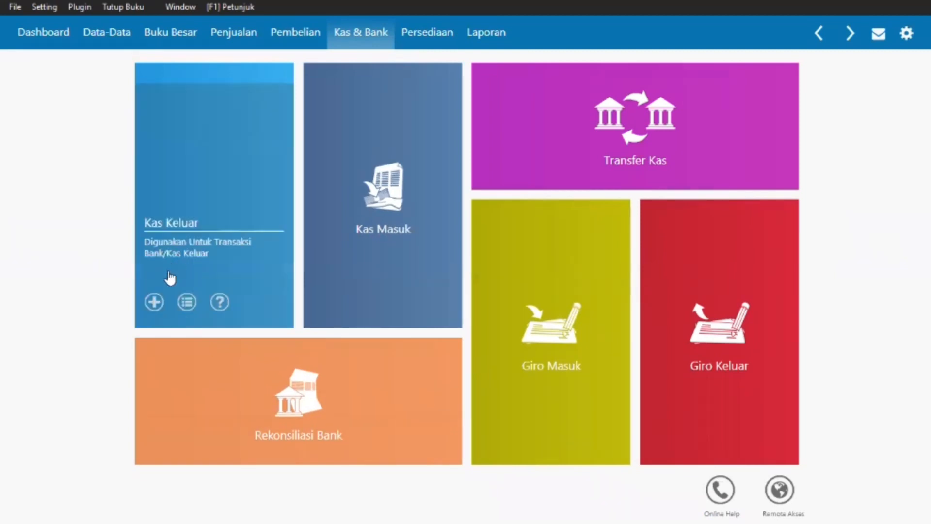
pyautogui.click(154, 302)
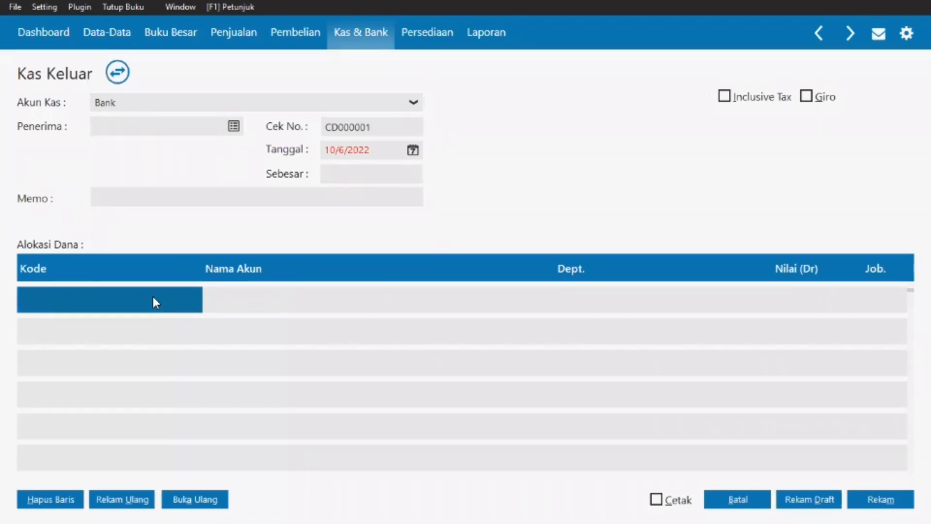
pyautogui.click(362, 101)
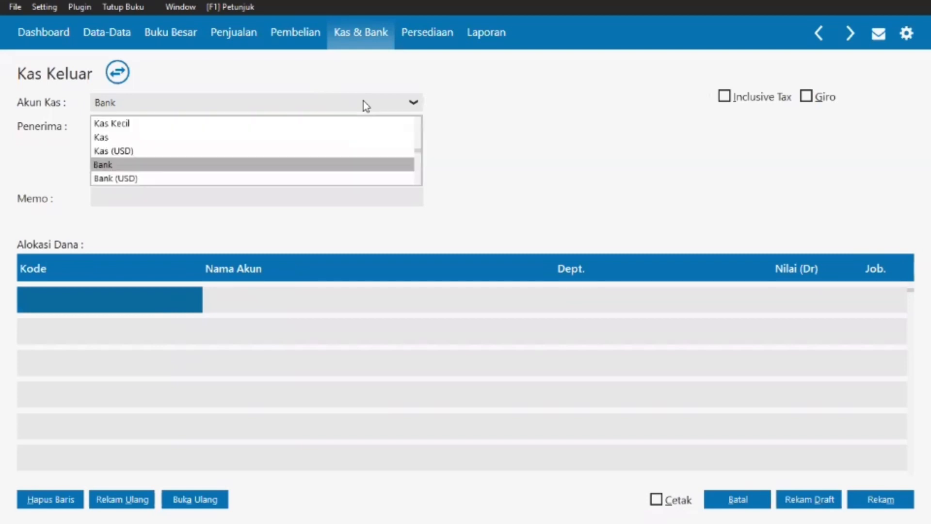
pyautogui.click(282, 137)
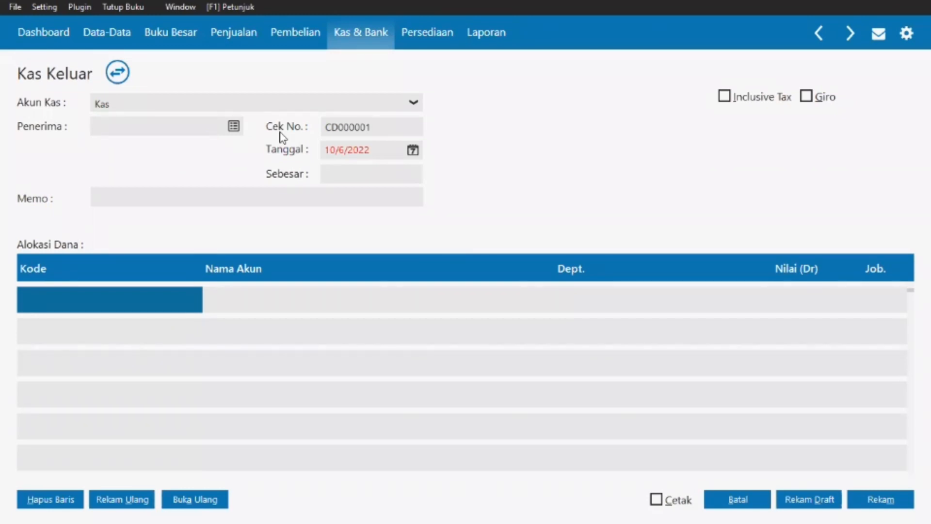
pyautogui.click(234, 126)
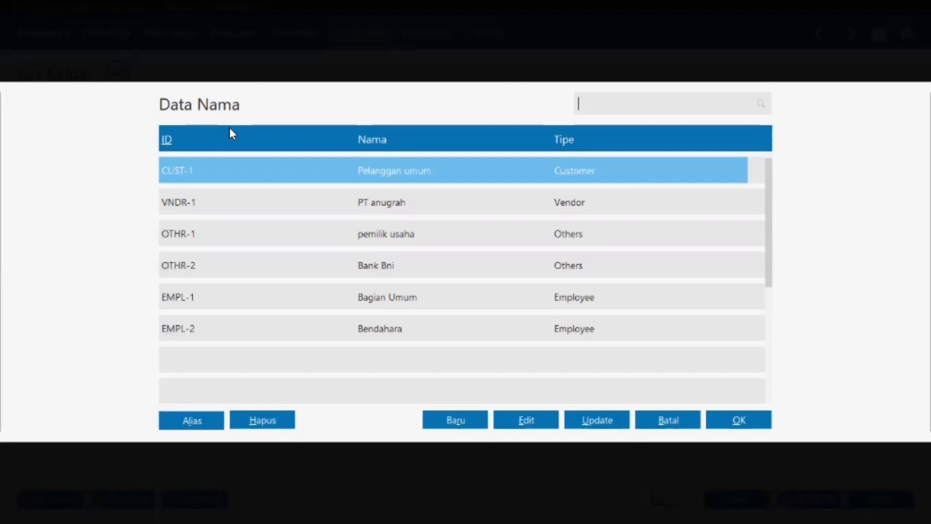
pyautogui.click(328, 294)
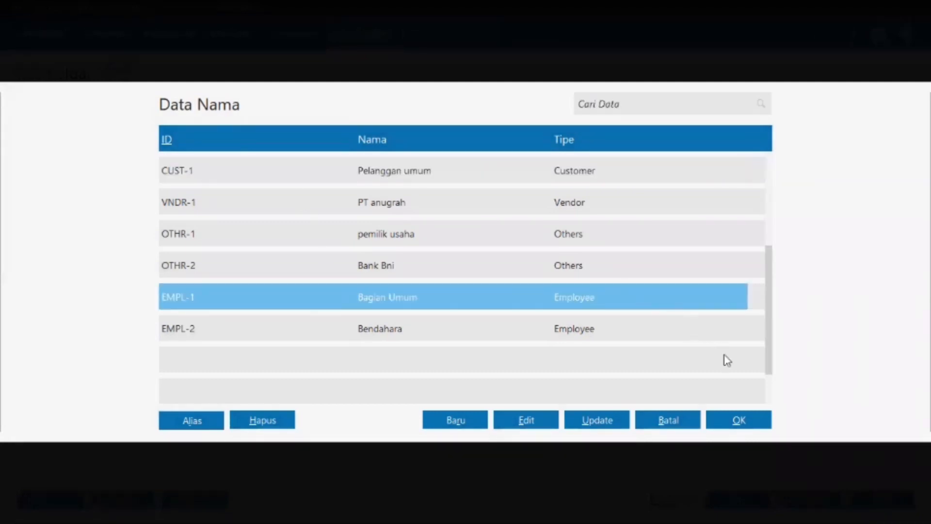
pyautogui.click(742, 417)
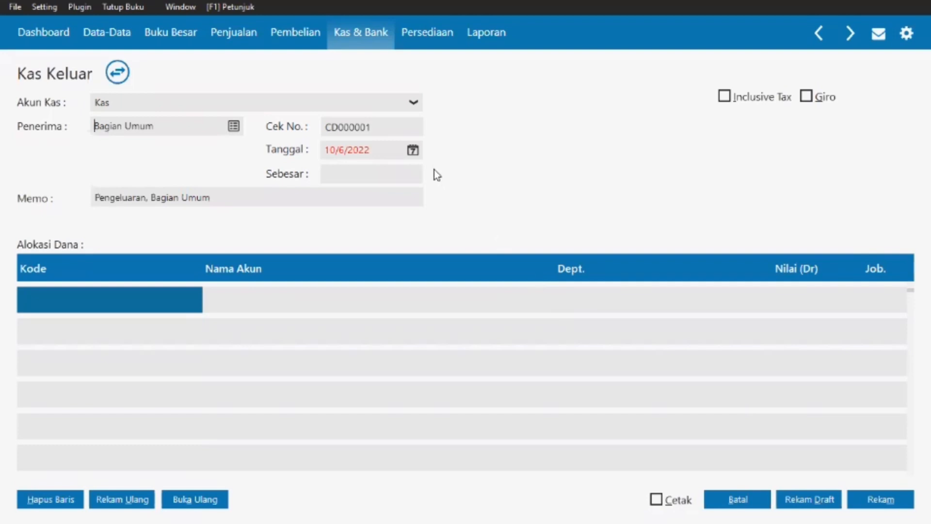
# Set the date of the Kas Keluar transaction to 08/02/2022
pyautogui.click(378, 153)
pyautogui.press('BackSpace')
pyautogui.write('08/02/2022')
# Open the account list for the first Kas Keluar allocation line and look through it for a suitable account
pyautogui.doubleClick(144, 299)
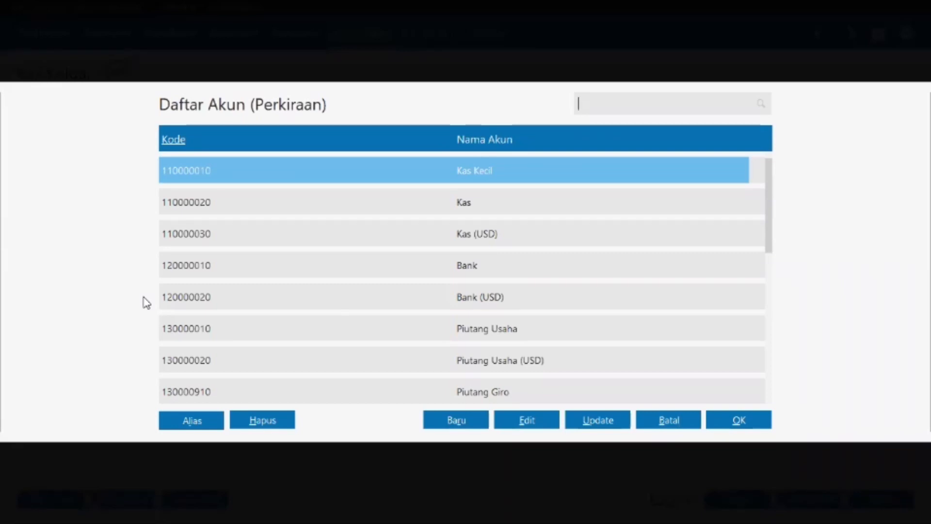
pyautogui.press('Down')
pyautogui.press('Down')
pyautogui.press('Down')
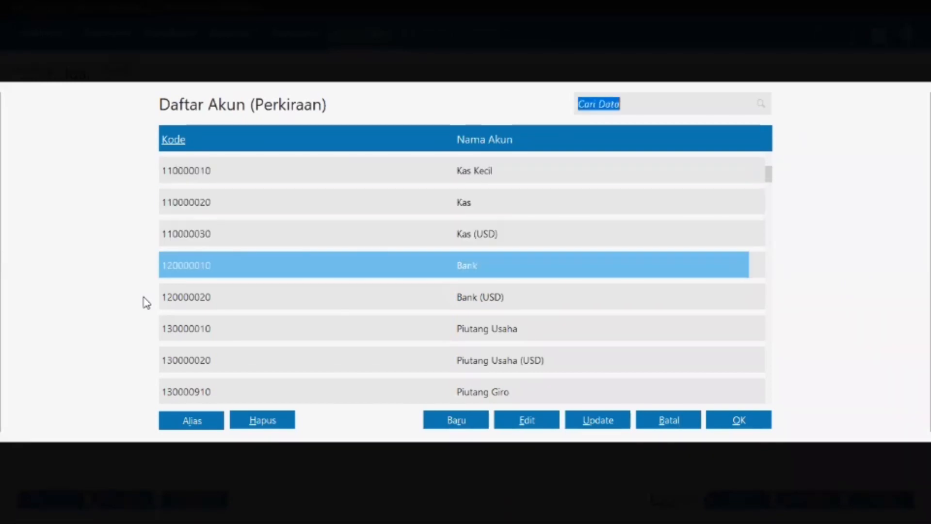
pyautogui.press('Down')
pyautogui.press('Down')
pyautogui.press('Down')
pyautogui.press('Down')
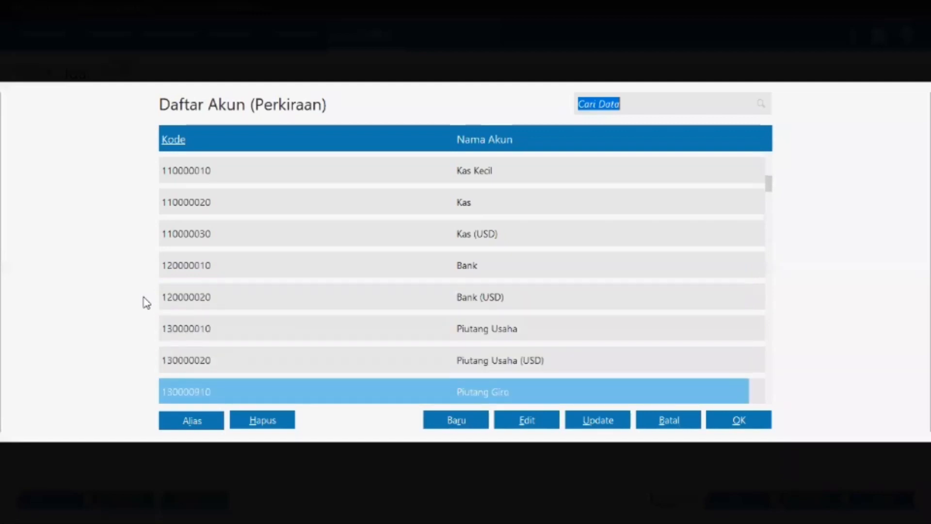
pyautogui.press('Down')
pyautogui.press('Down')
pyautogui.press('Down')
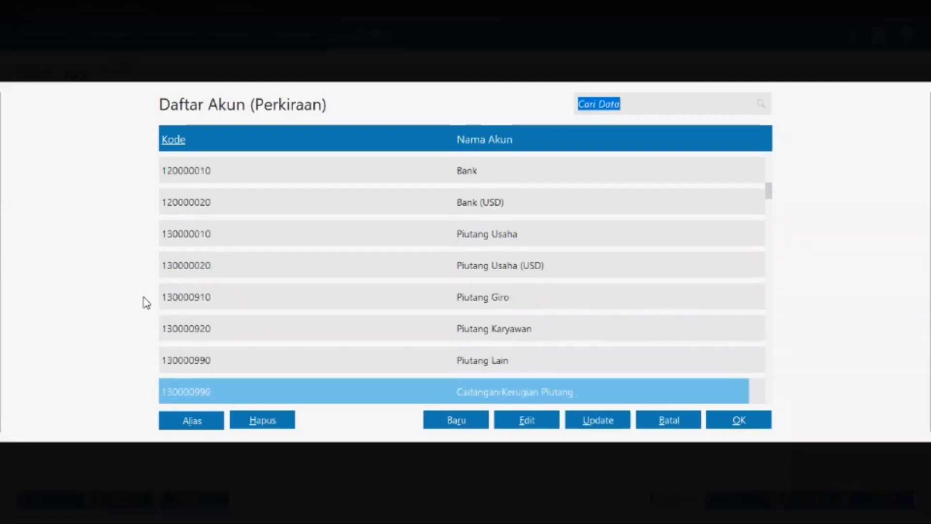
# Start a new account and look through the available classifications, keeping Beban Operasional Lain
pyautogui.click(455, 416)
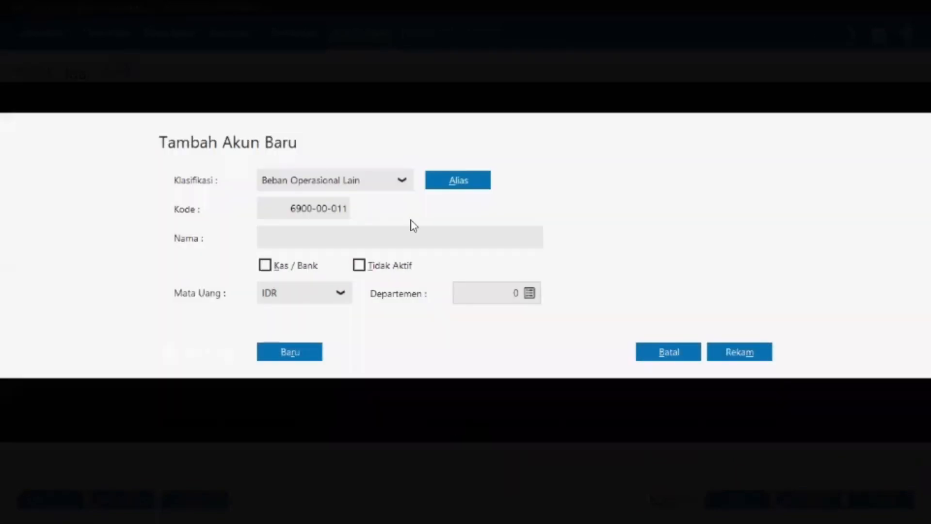
pyautogui.click(402, 184)
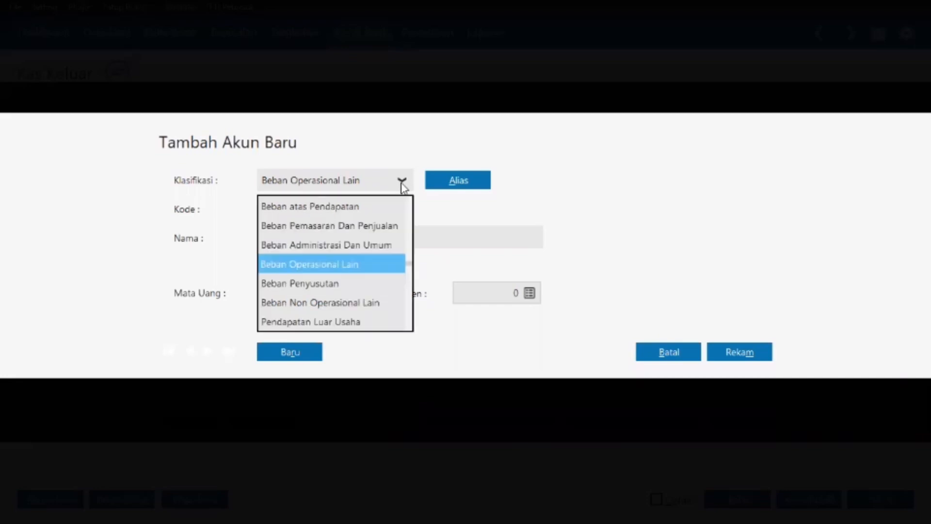
pyautogui.press('Down')
pyautogui.press('Down')
pyautogui.press('Down')
pyautogui.press('Down')
pyautogui.press('Down')
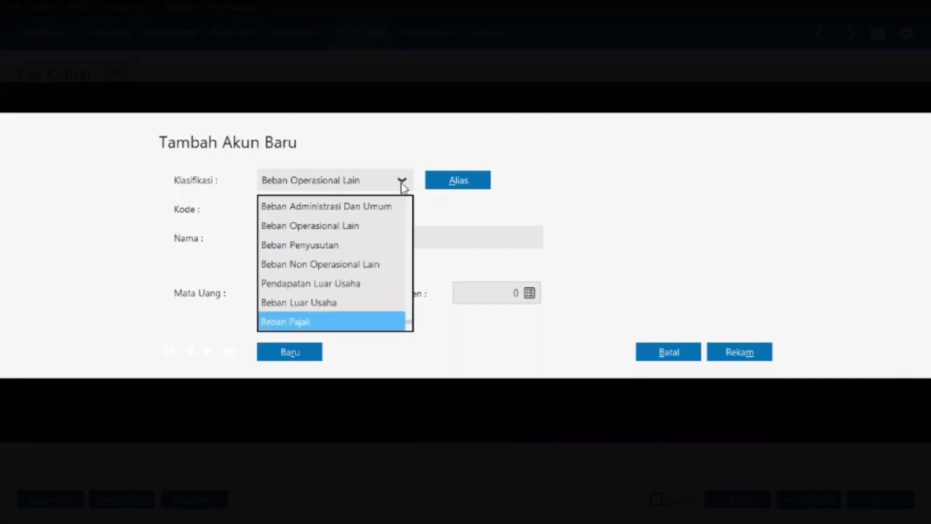
pyautogui.press('Up')
pyautogui.press('Up')
pyautogui.press('Up')
pyautogui.press('Up')
pyautogui.press('Up')
pyautogui.press('Up')
pyautogui.press('Up')
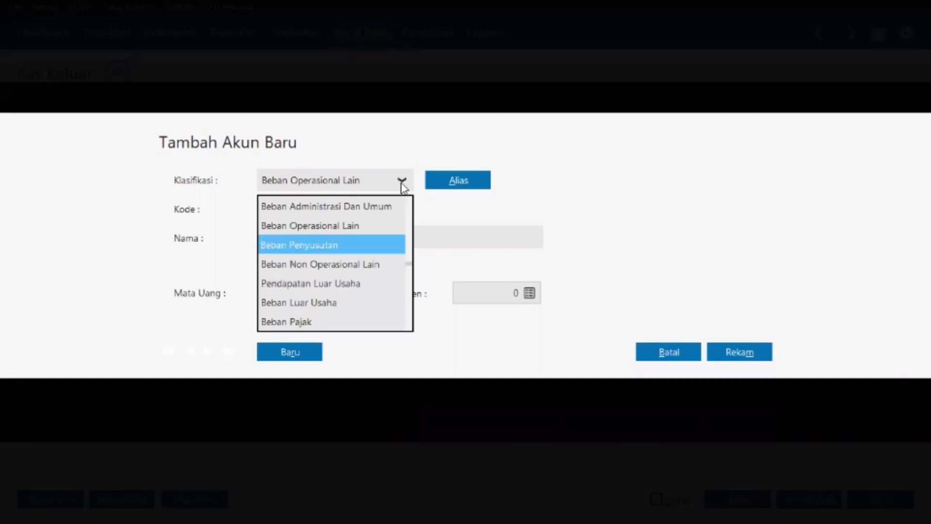
pyautogui.press('Up')
pyautogui.press('Up')
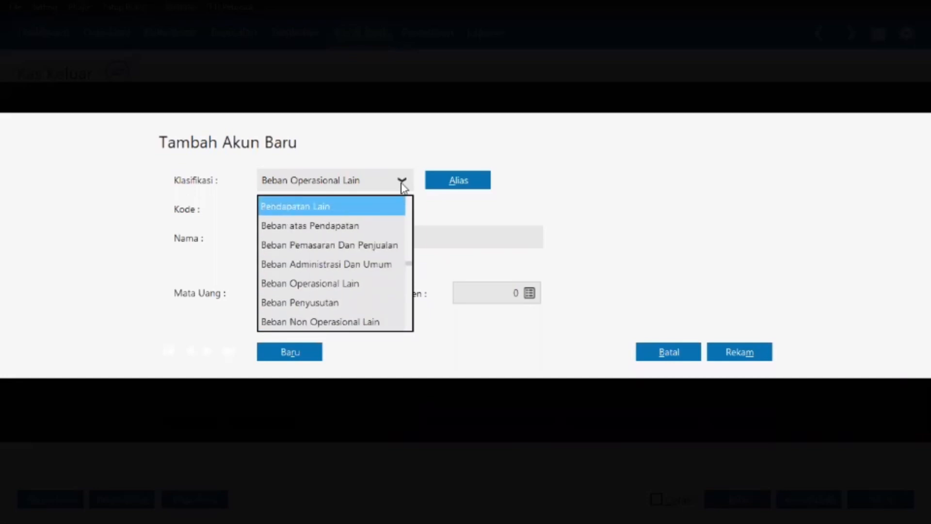
pyautogui.press('Up')
pyautogui.press('Down')
pyautogui.press('Down')
pyautogui.press('Down')
pyautogui.press('Down')
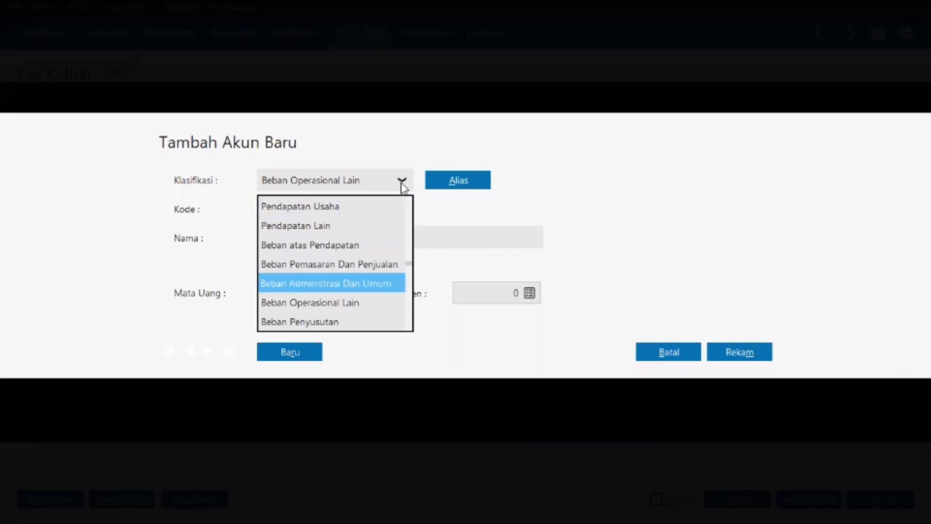
pyautogui.press('Down')
pyautogui.press('Down')
pyautogui.press('Down')
pyautogui.press('Down')
pyautogui.press('Down')
pyautogui.press('Down')
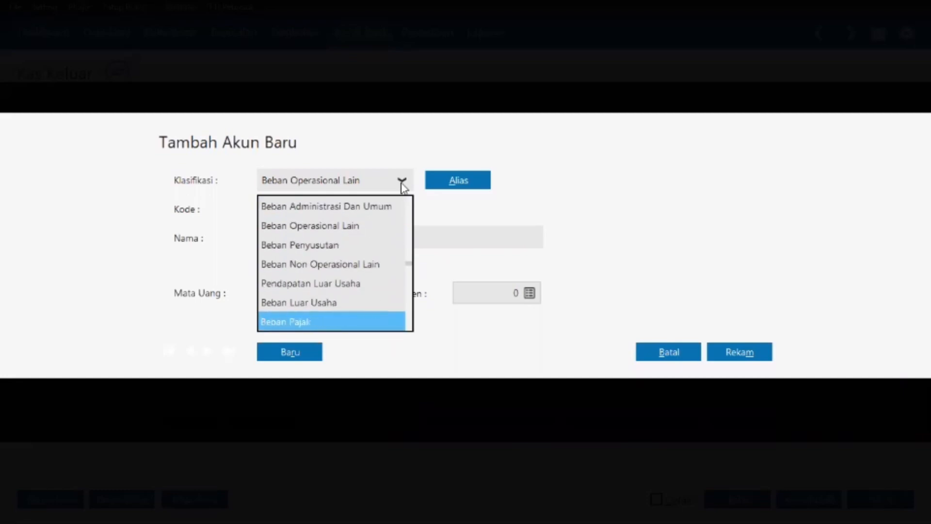
pyautogui.press('Up')
pyautogui.press('Up')
pyautogui.press('Up')
pyautogui.press('Up')
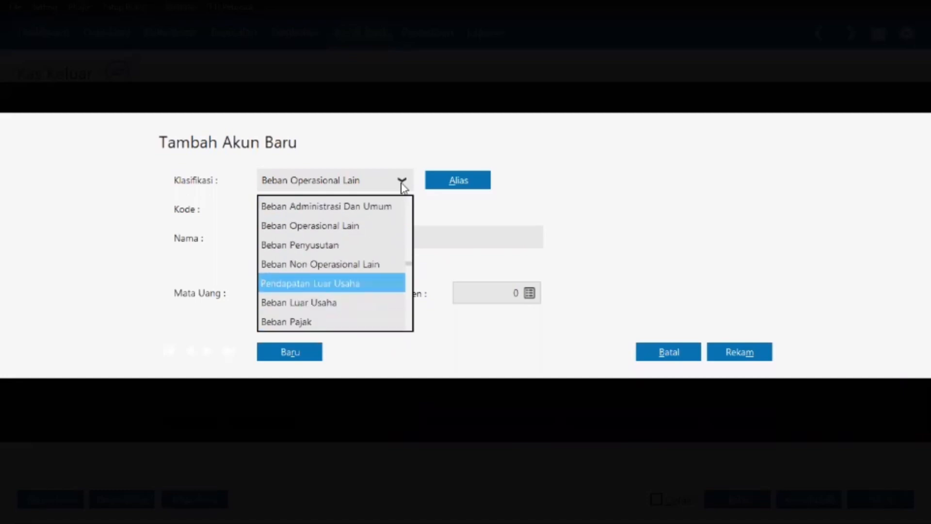
pyautogui.press('Up')
pyautogui.press('Up')
pyautogui.press('Up')
pyautogui.press('Up')
pyautogui.press('Up')
pyautogui.press('Up')
pyautogui.press('Up')
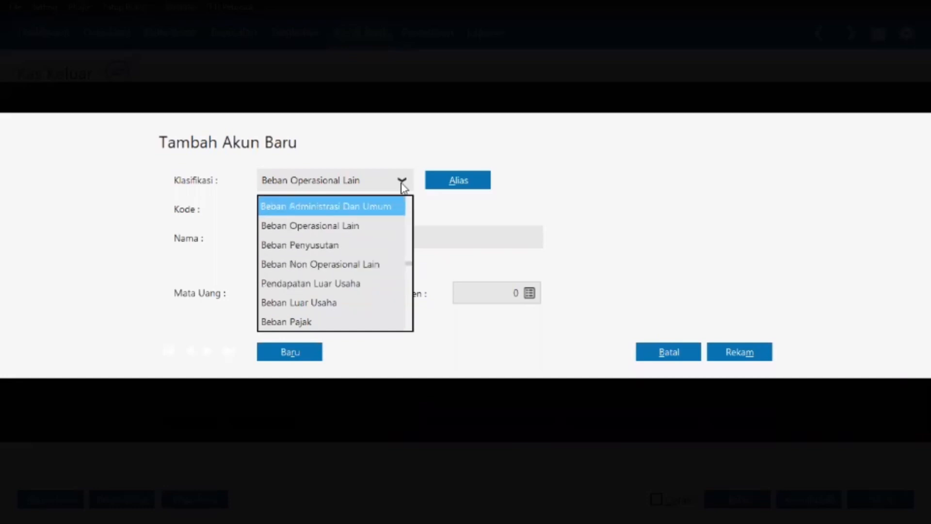
pyautogui.press('Up')
pyautogui.press('Up')
pyautogui.press('Up')
pyautogui.press('Up')
pyautogui.press('Up')
pyautogui.press('Up')
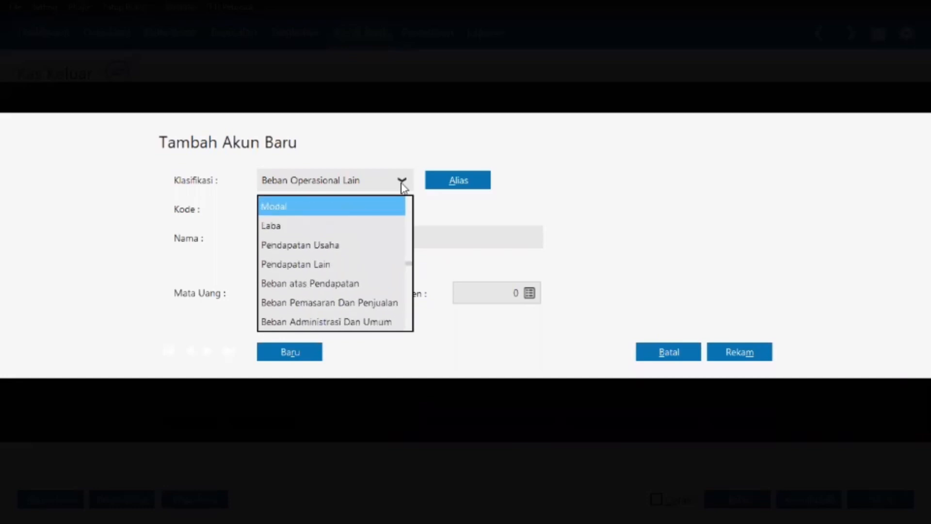
pyautogui.press('Up')
pyautogui.press('Up')
pyautogui.press('Up')
pyautogui.press('Up')
pyautogui.press('Up')
pyautogui.press('Up')
pyautogui.press('Up')
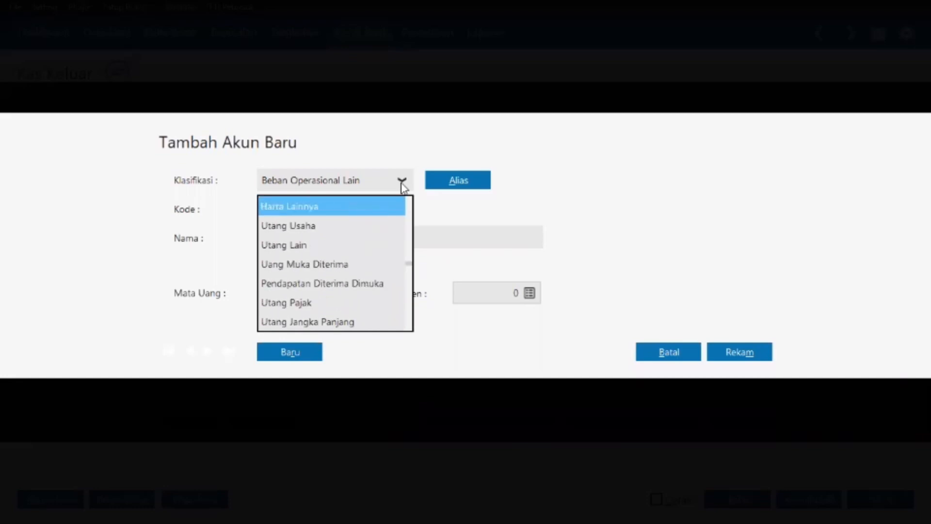
pyautogui.press('Up')
pyautogui.press('Up')
pyautogui.press('Up')
pyautogui.press('Up')
pyautogui.press('Up')
pyautogui.press('Up')
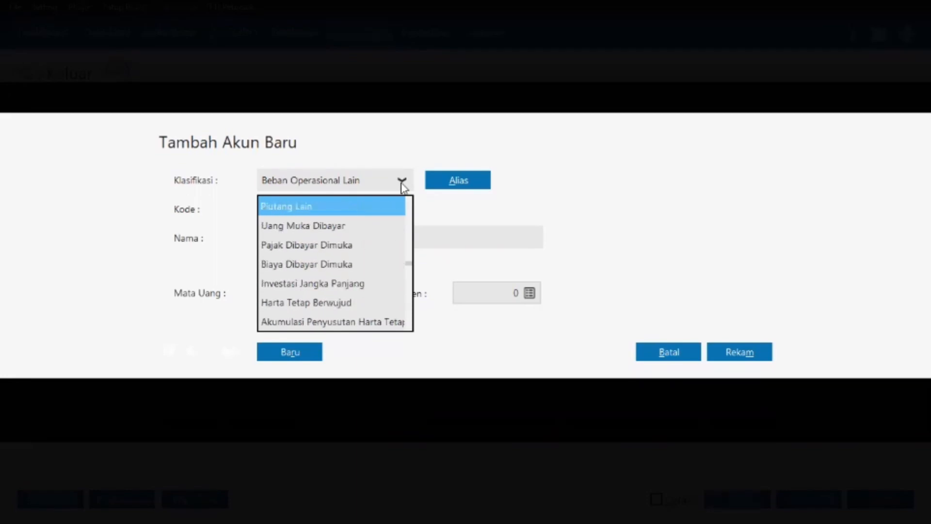
pyautogui.press('Down')
pyautogui.press('Down')
pyautogui.press('Down')
pyautogui.press('Down')
pyautogui.press('Down')
pyautogui.press('Down')
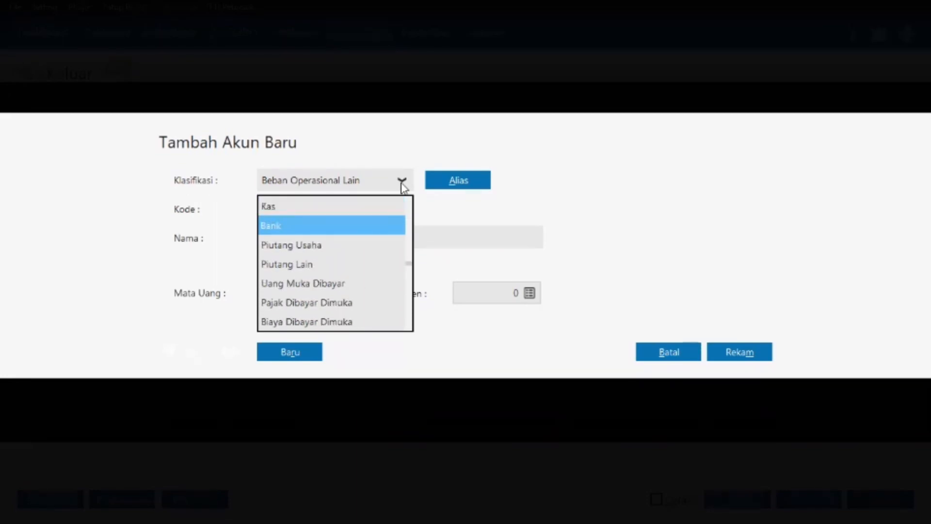
pyautogui.press('Down')
pyautogui.press('Down')
pyautogui.press('Down')
pyautogui.press('Down')
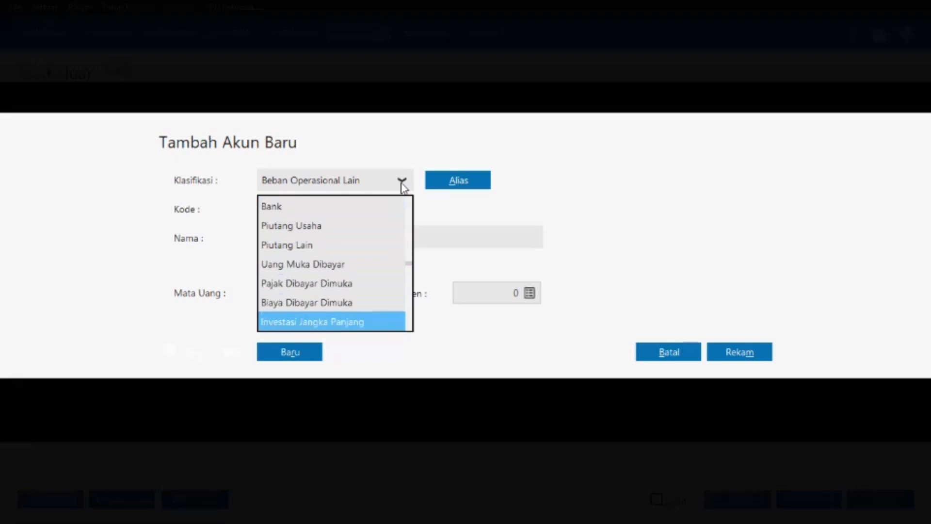
pyautogui.press('Down')
pyautogui.press('Down')
pyautogui.press('Down')
pyautogui.press('Down')
pyautogui.press('Down')
pyautogui.press('Down')
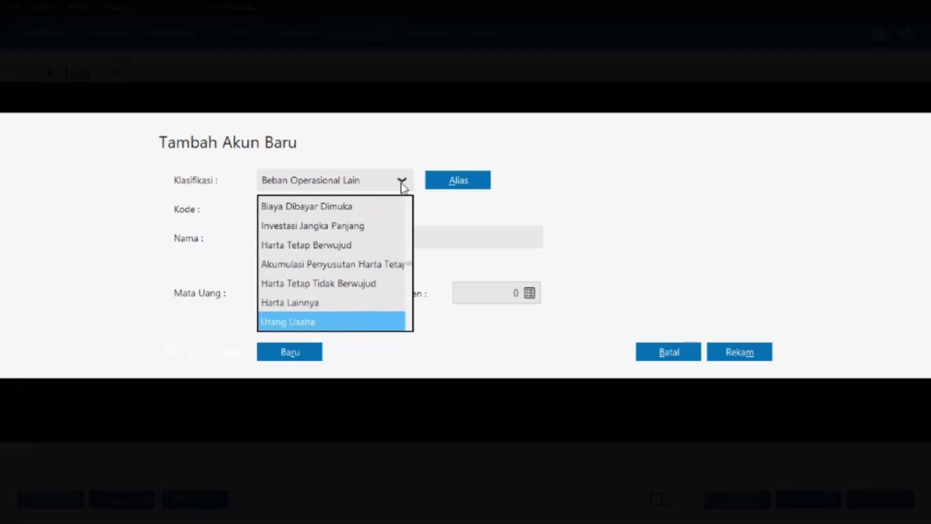
pyautogui.press('Down')
pyautogui.press('Down')
pyautogui.press('Down')
pyautogui.press('Down')
pyautogui.press('Down')
pyautogui.press('Down')
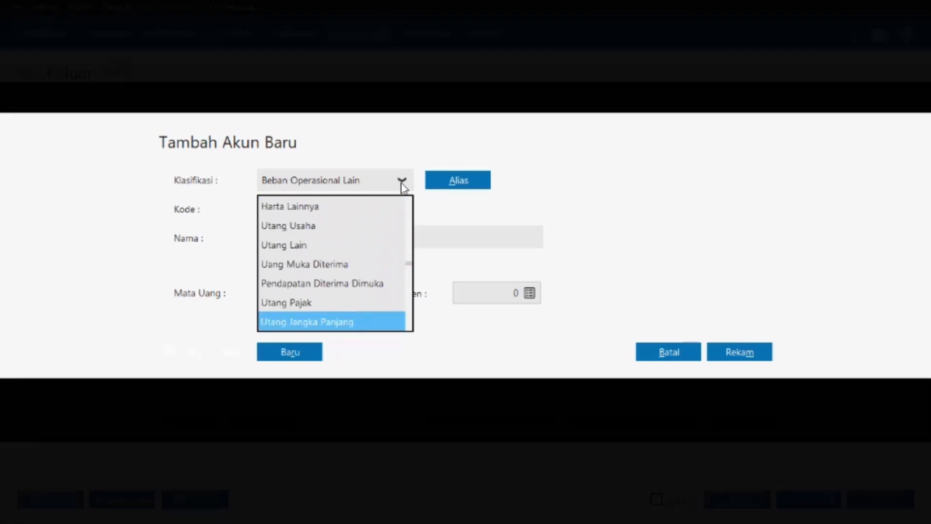
pyautogui.press('Down')
pyautogui.press('Down')
pyautogui.press('Down')
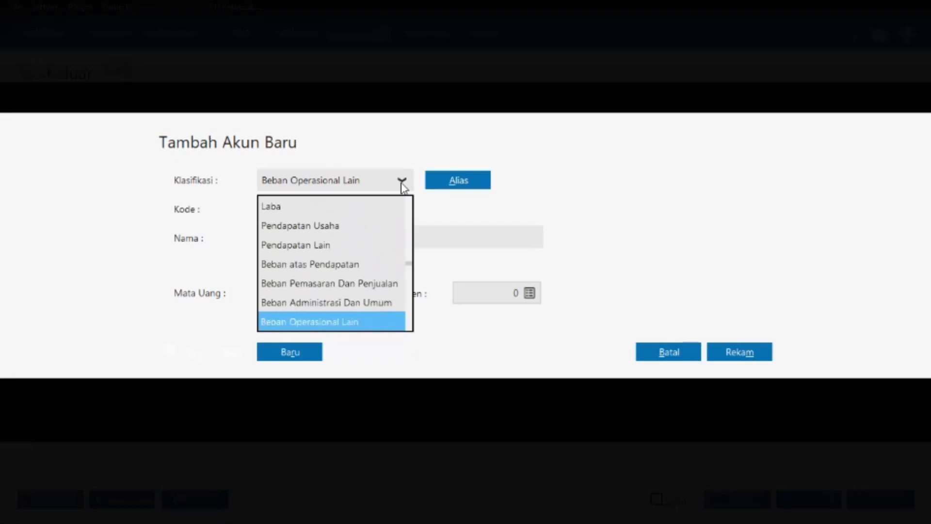
pyautogui.press('Down')
pyautogui.press('Down')
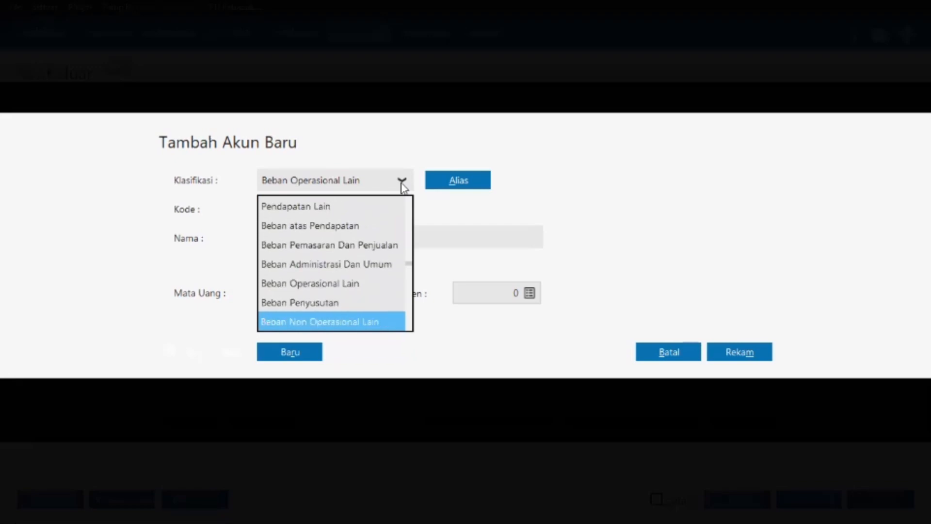
pyautogui.press('Down')
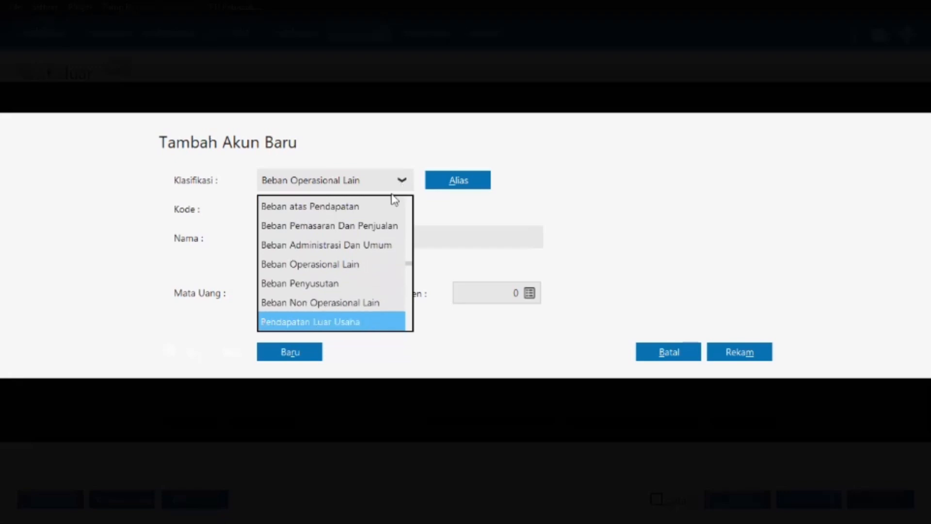
pyautogui.click(338, 272)
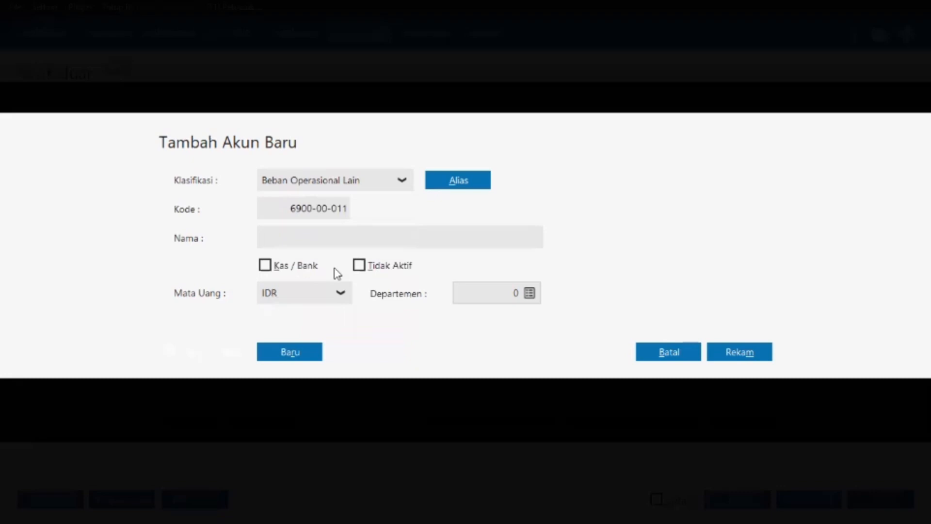
# Name the new account "Beban listrik, air, telepon" and record it
pyautogui.click(336, 238)
pyautogui.write('be')
pyautogui.press('BackSpace')
pyautogui.press('BackSpace')
pyautogui.write('Beban listr')
pyautogui.write('ik')
pyautogui.write(', air,')
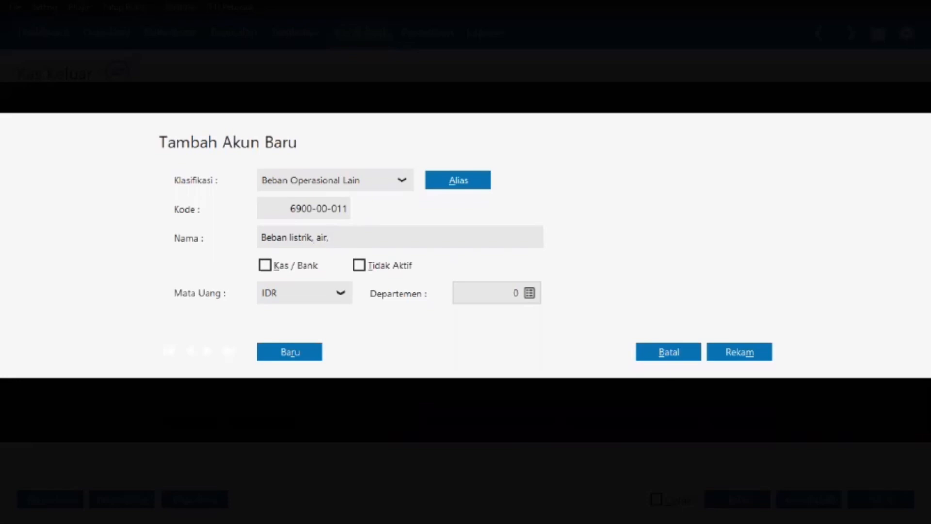
pyautogui.write(' telepon')
pyautogui.click(720, 348)
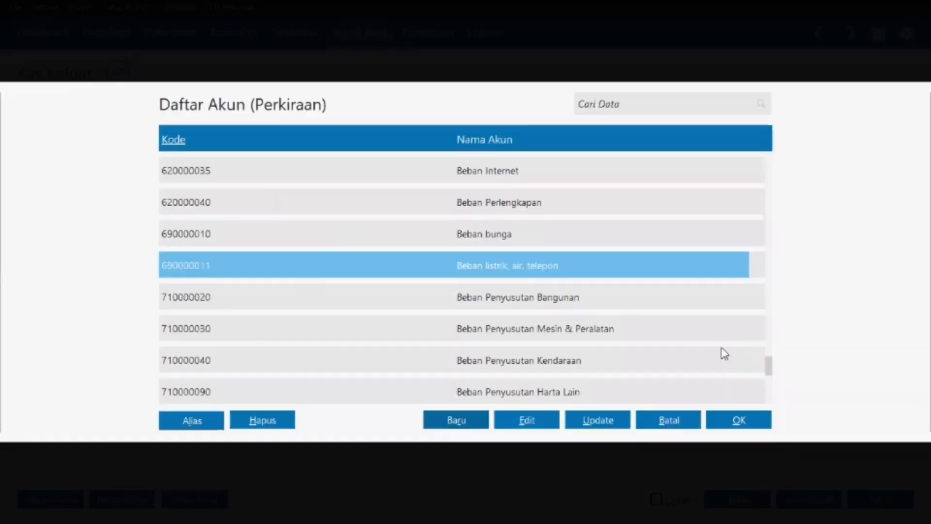
# Assign Beban listrik, air, telepon to the first Kas Keluar allocation line with a debit value of Rp 60,000
pyautogui.click(758, 424)
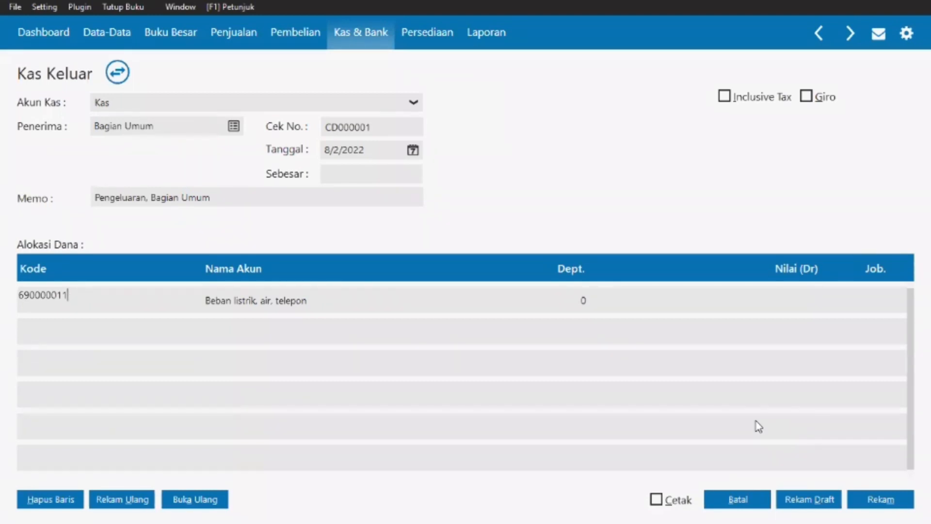
pyautogui.click(775, 309)
pyautogui.write('60')
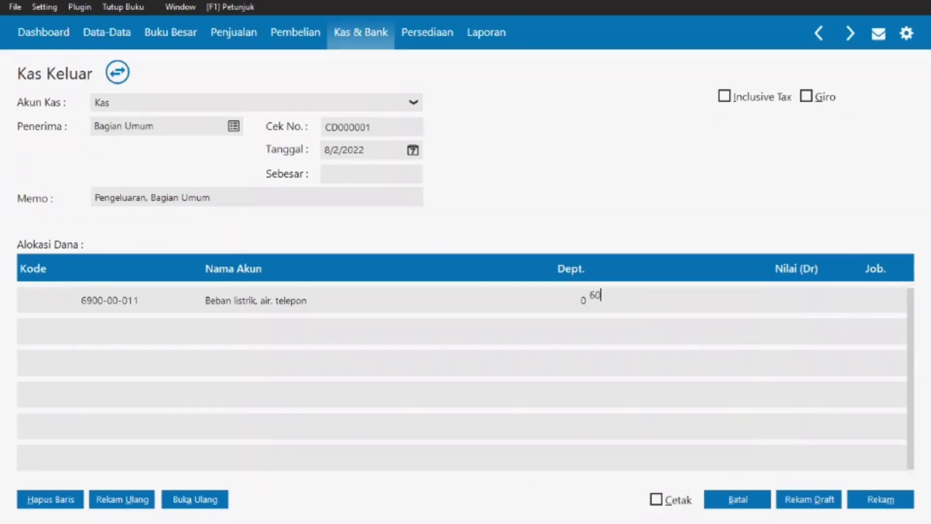
pyautogui.write(',000')
pyautogui.press('Tab')
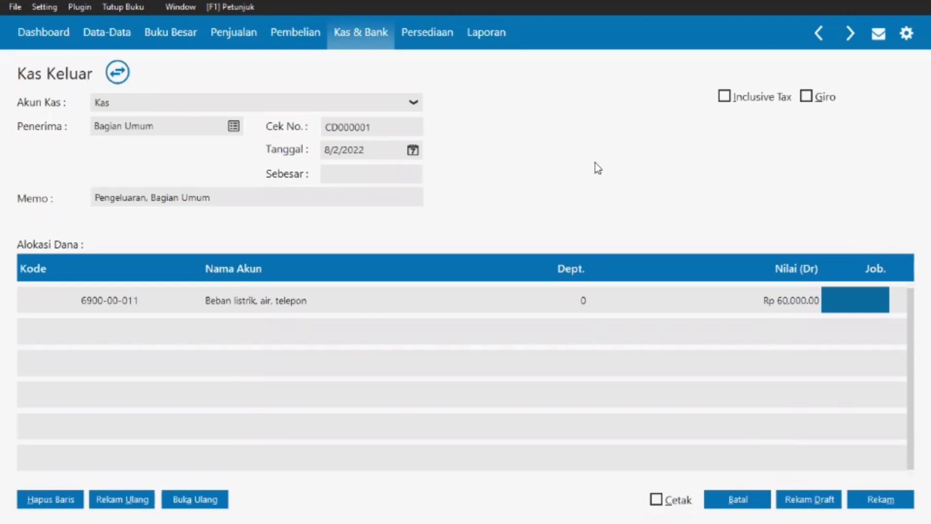
# Enter the memo "membayar tagihan listrik" and the payment amount of Rp 60,000, then record the Kas Keluar transaction
pyautogui.click(308, 193)
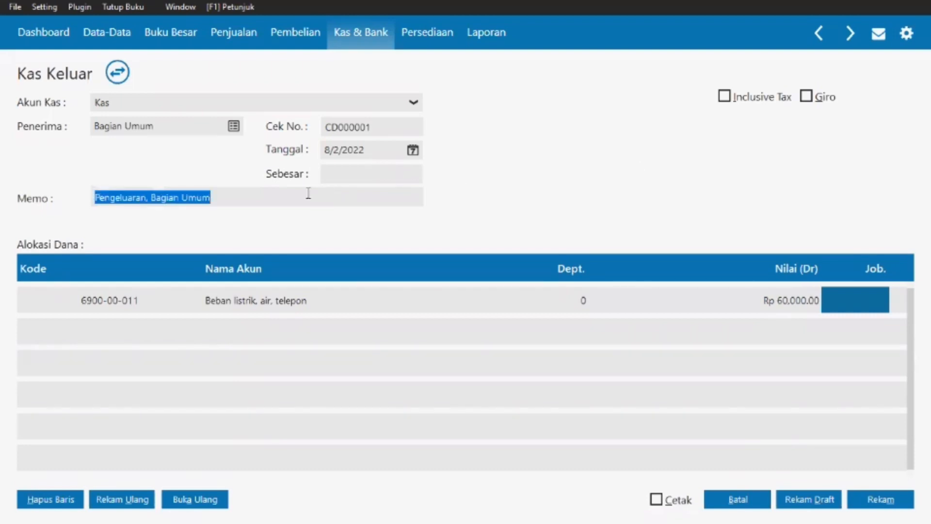
pyautogui.press('BackSpace')
pyautogui.write('mw')
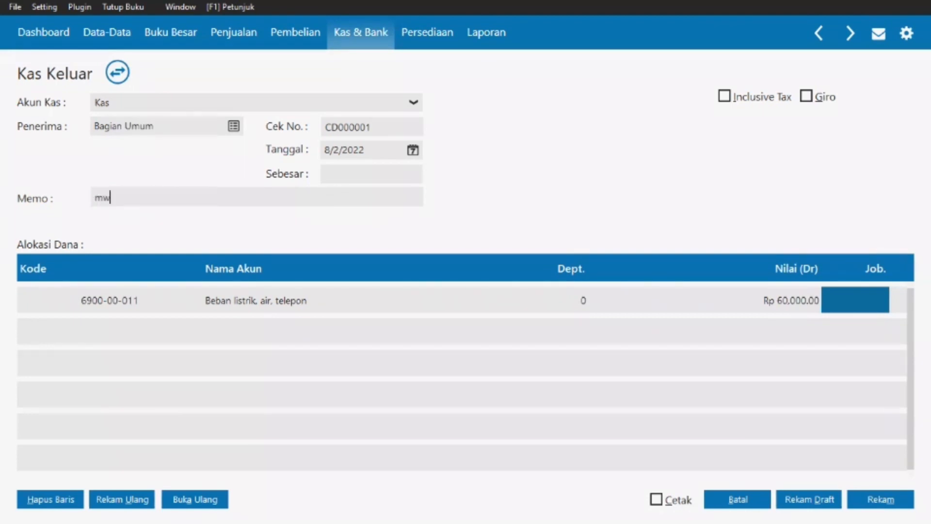
pyautogui.press('BackSpace')
pyautogui.write('embayar tagihan listru')
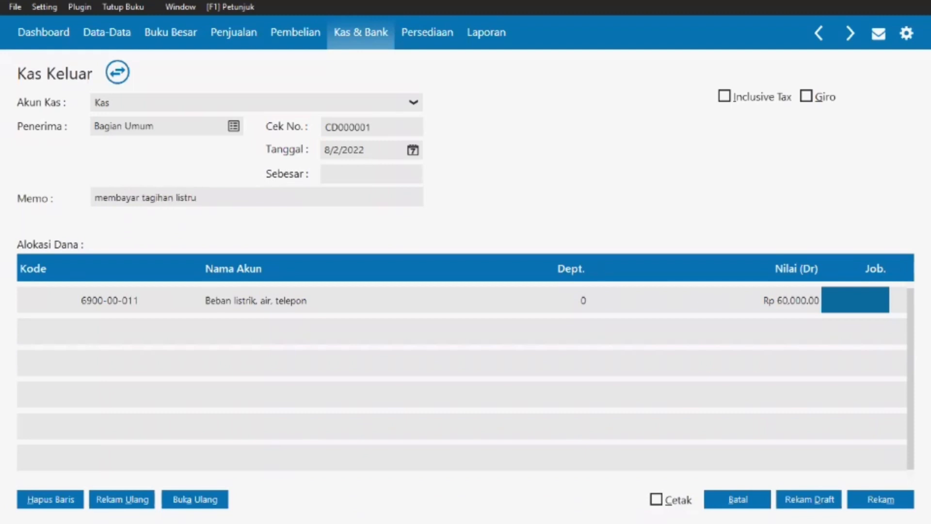
pyautogui.press('BackSpace')
pyautogui.write('ik')
pyautogui.click(362, 176)
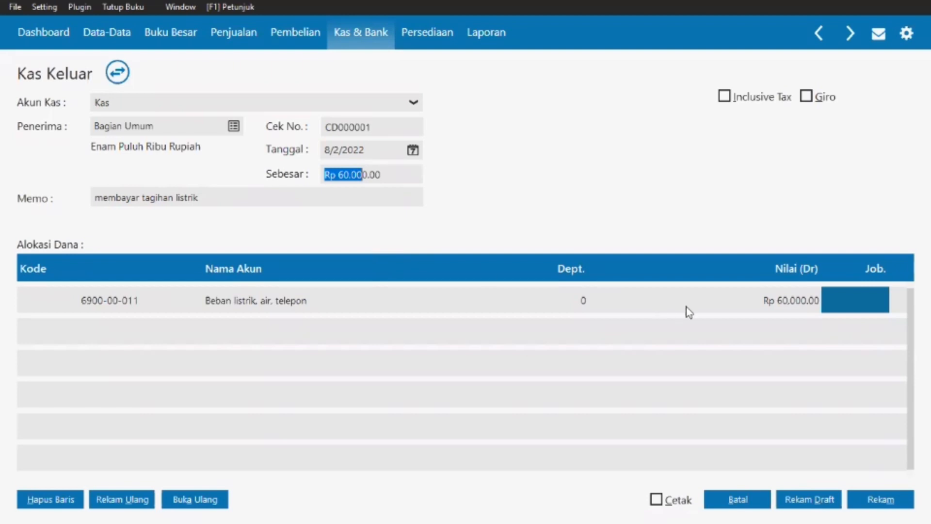
pyautogui.click(879, 498)
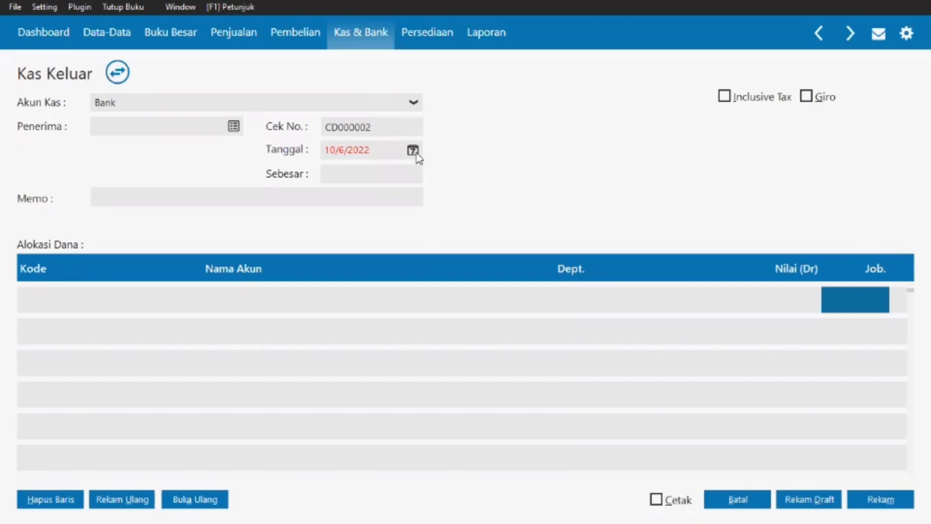
# Set Kas as the cash account and Bagian Umum as the recipient of the new Kas Keluar transaction
pyautogui.click(413, 103)
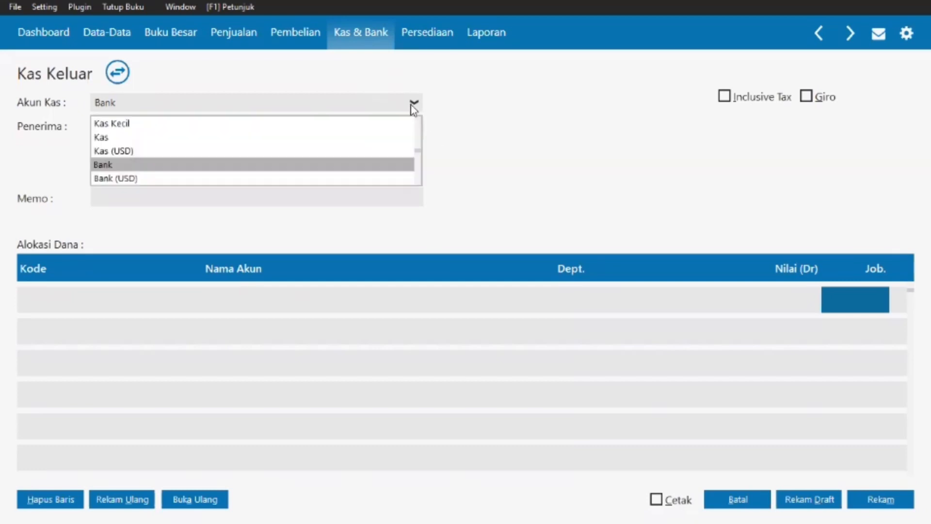
pyautogui.click(334, 138)
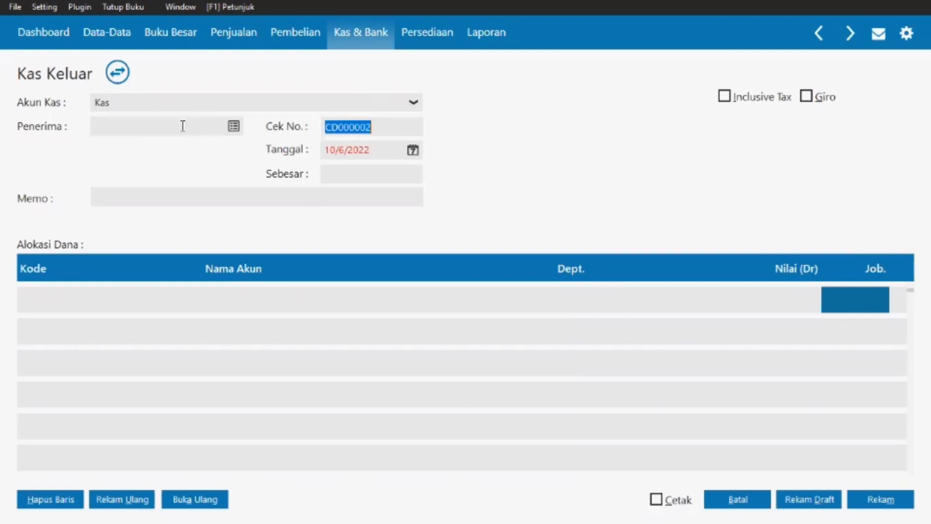
pyautogui.click(233, 127)
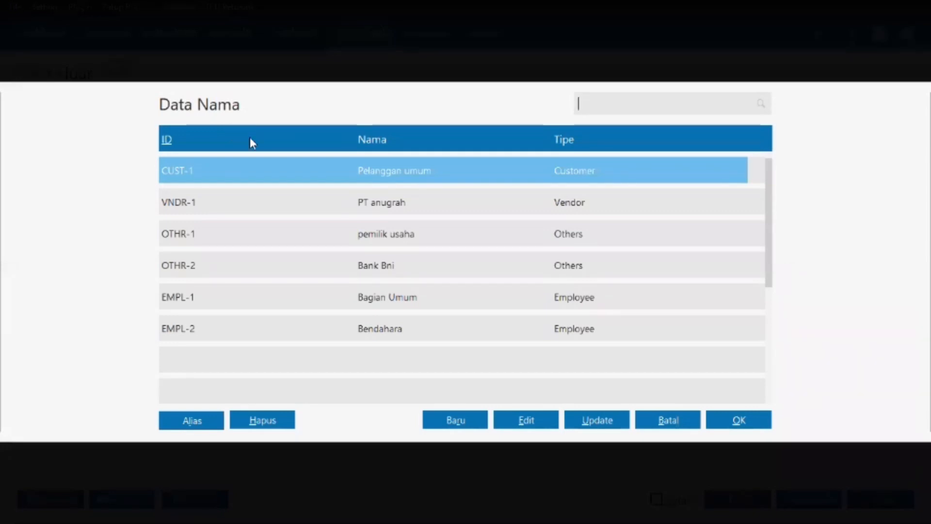
pyautogui.click(317, 306)
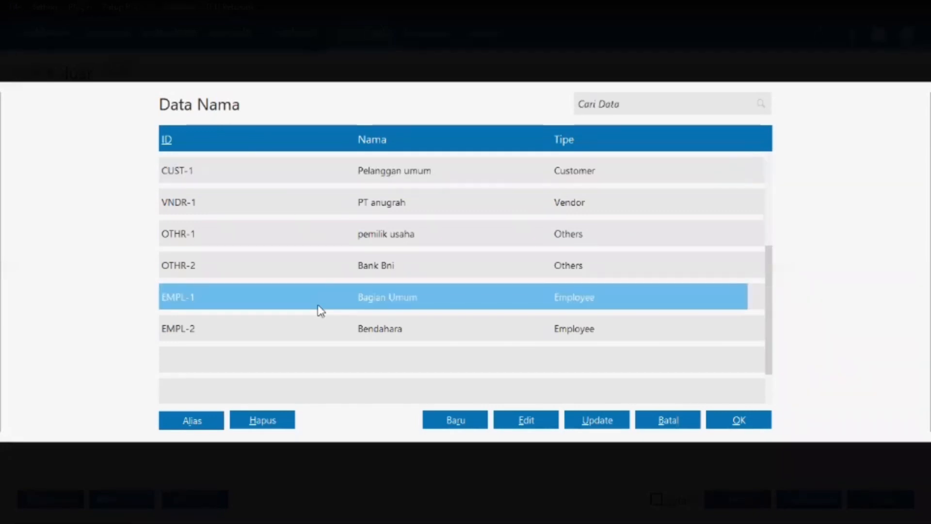
pyautogui.click(737, 421)
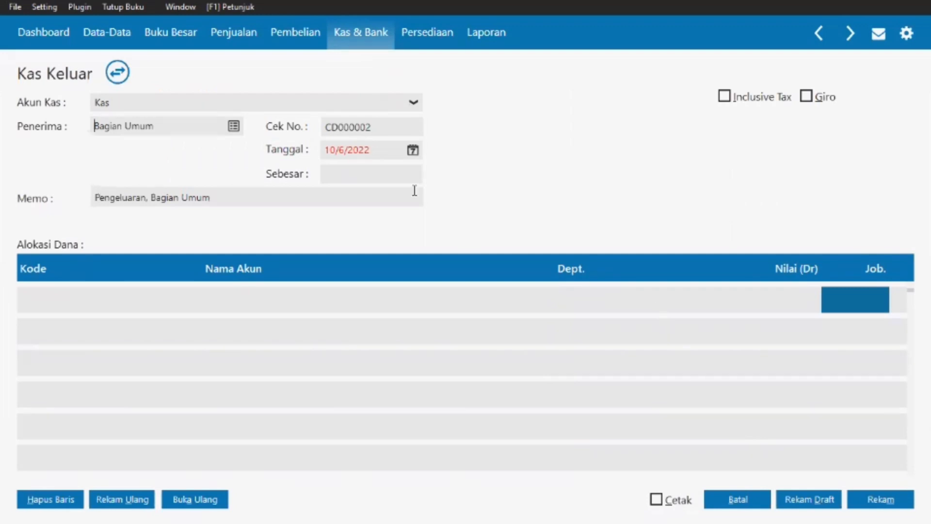
# Set the date of the new Kas Keluar transaction to 08/05/2022
pyautogui.click(384, 148)
pyautogui.press('BackSpace')
pyautogui.write('08/05/2022')
# Open the account list for the first allocation line of the 08/05/2022 payment
pyautogui.click(42, 298)
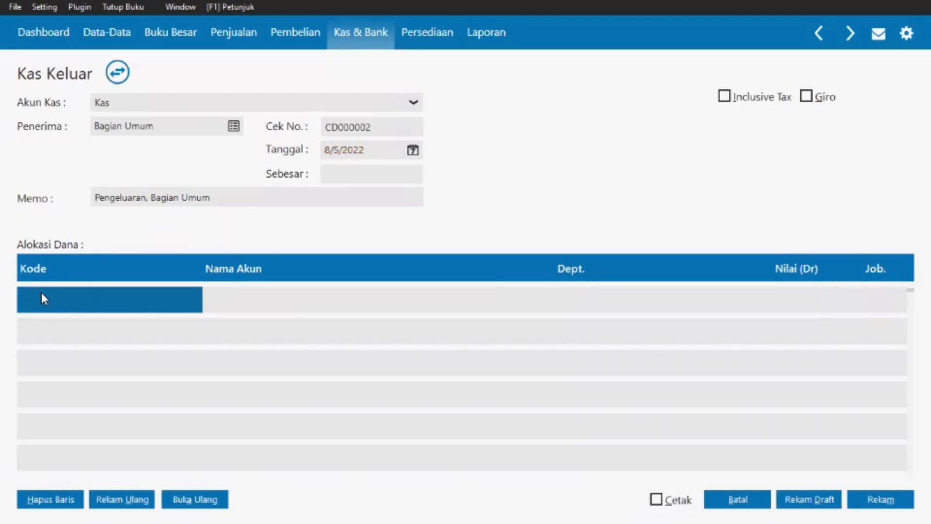
pyautogui.doubleClick(42, 294)
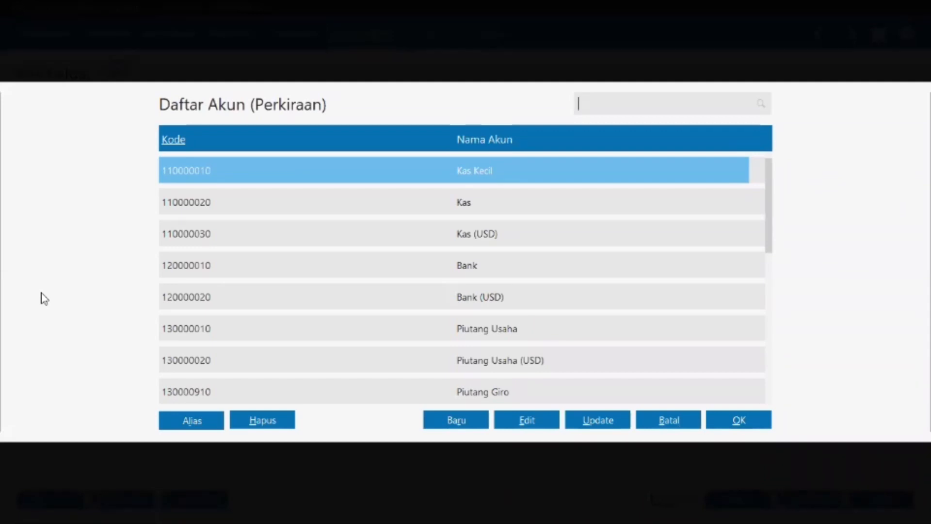
# Look through the asset accounts in the account list for one that suits supplies (Perlengkapan)
pyautogui.press('Down')
pyautogui.press('Down')
pyautogui.press('Down')
pyautogui.press('Down')
pyautogui.press('Down')
pyautogui.press('Down')
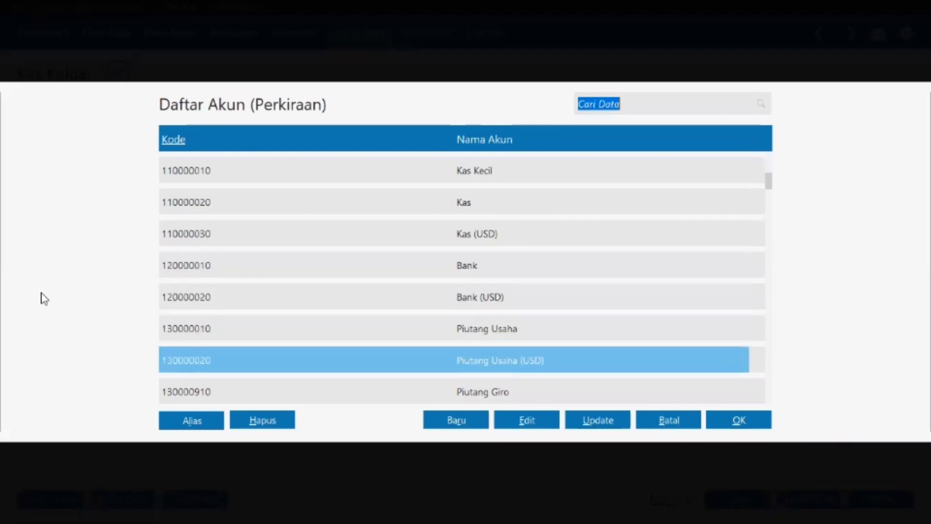
pyautogui.press('Down')
pyautogui.press('Down')
pyautogui.press('Down')
pyautogui.press('Down')
pyautogui.press('Down')
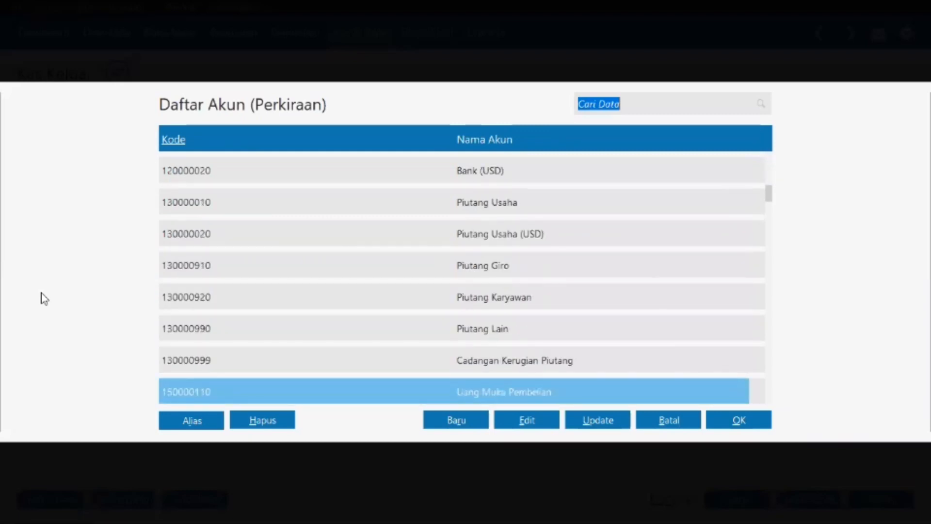
pyautogui.press('Down')
pyautogui.press('Down')
pyautogui.press('Down')
pyautogui.press('Down')
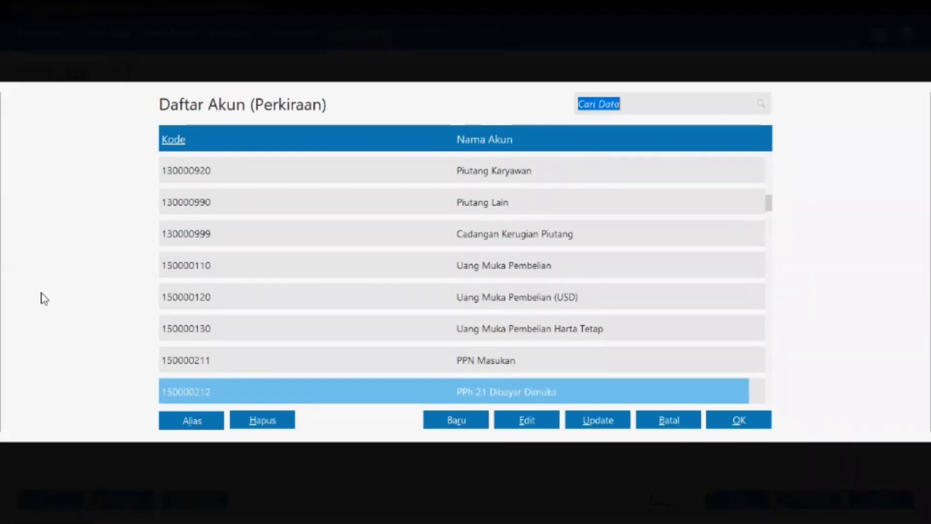
pyautogui.press('Down')
pyautogui.press('Down')
pyautogui.press('Down')
pyautogui.press('Down')
pyautogui.press('Down')
pyautogui.press('Down')
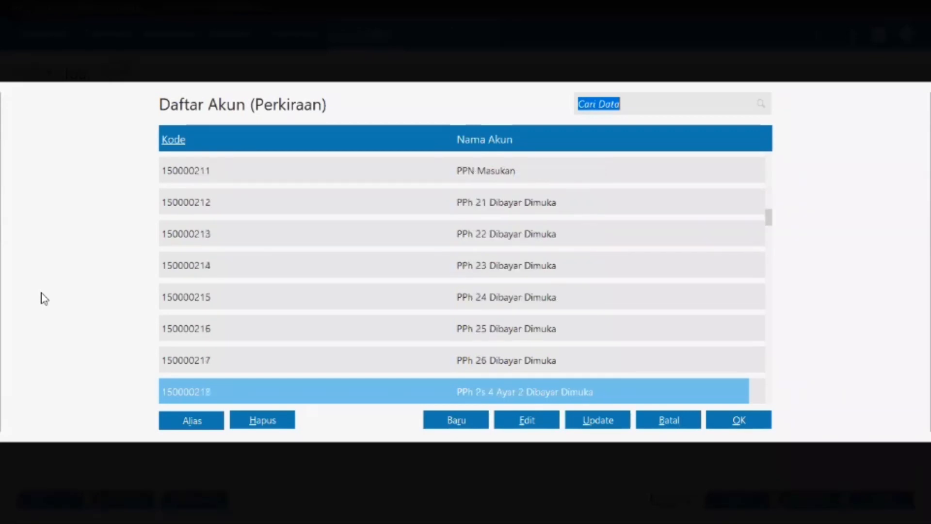
pyautogui.press('Down')
pyautogui.press('Down')
pyautogui.press('Down')
pyautogui.press('Down')
pyautogui.press('Down')
pyautogui.press('Down')
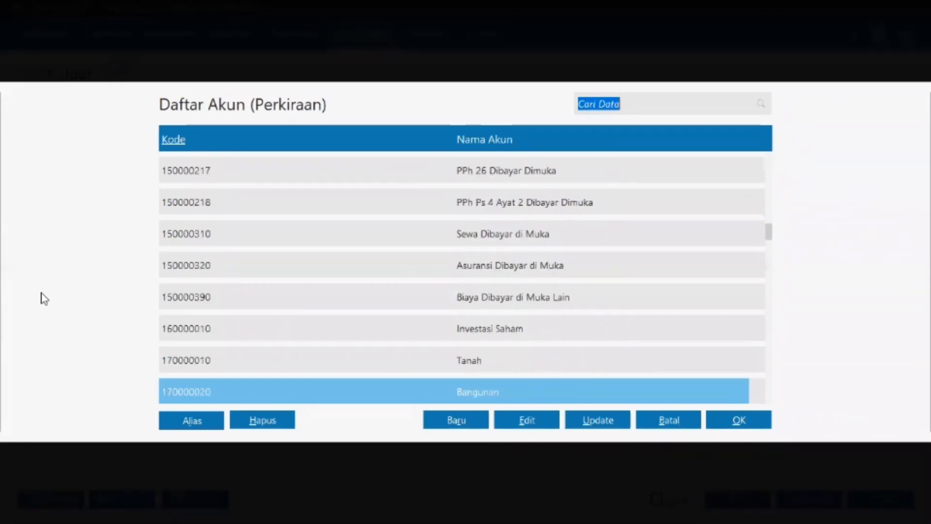
pyautogui.press('Down')
pyautogui.press('Down')
pyautogui.press('Down')
pyautogui.press('Down')
pyautogui.press('Down')
pyautogui.press('Down')
pyautogui.press('Down')
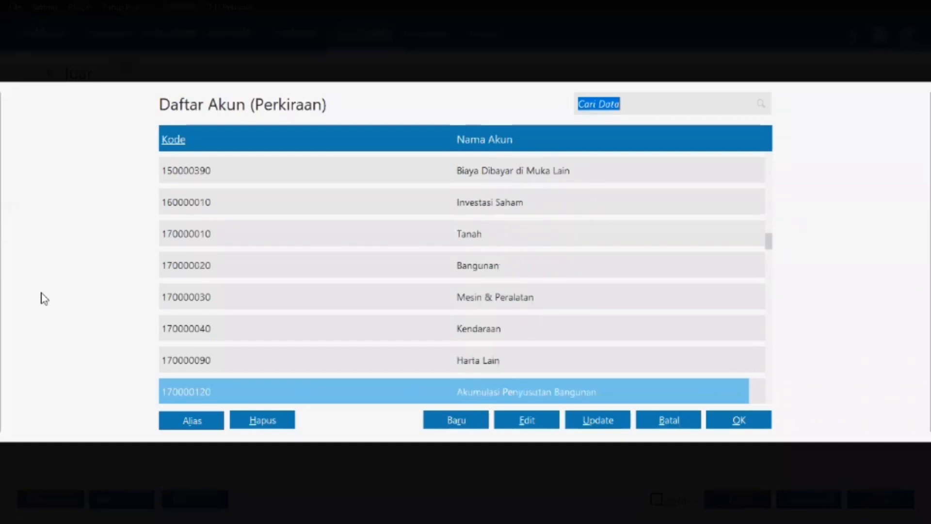
pyautogui.press('Down')
pyautogui.press('Down')
pyautogui.press('Down')
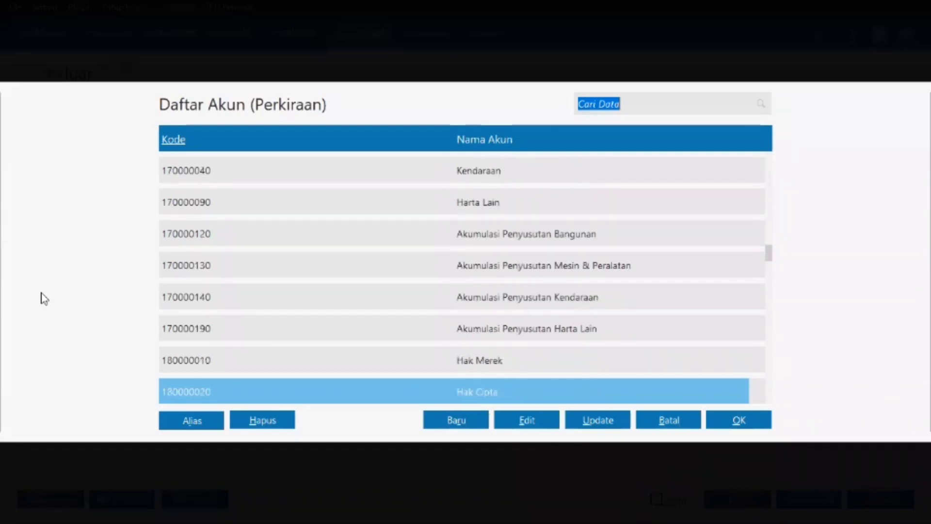
pyautogui.press('Down')
# Start a new account and set its classification to Harta Lainnya
pyautogui.click(456, 421)
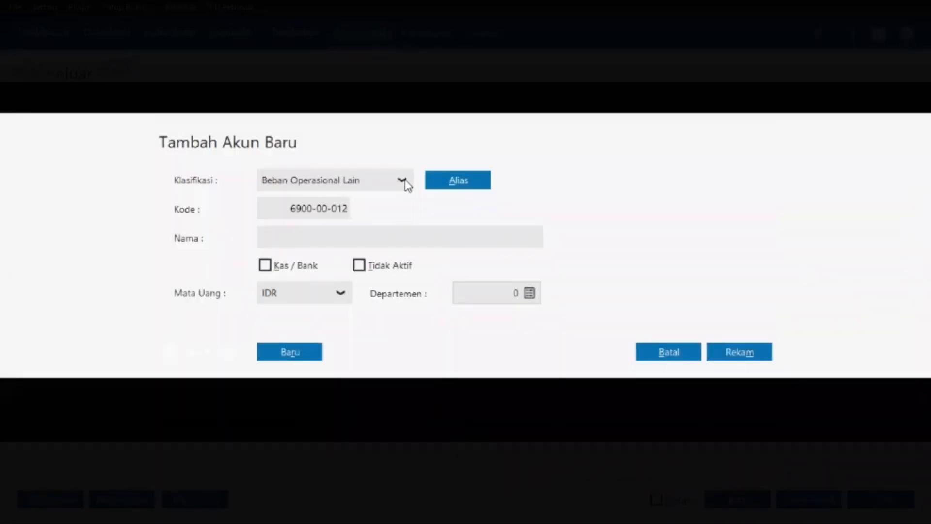
pyautogui.click(405, 183)
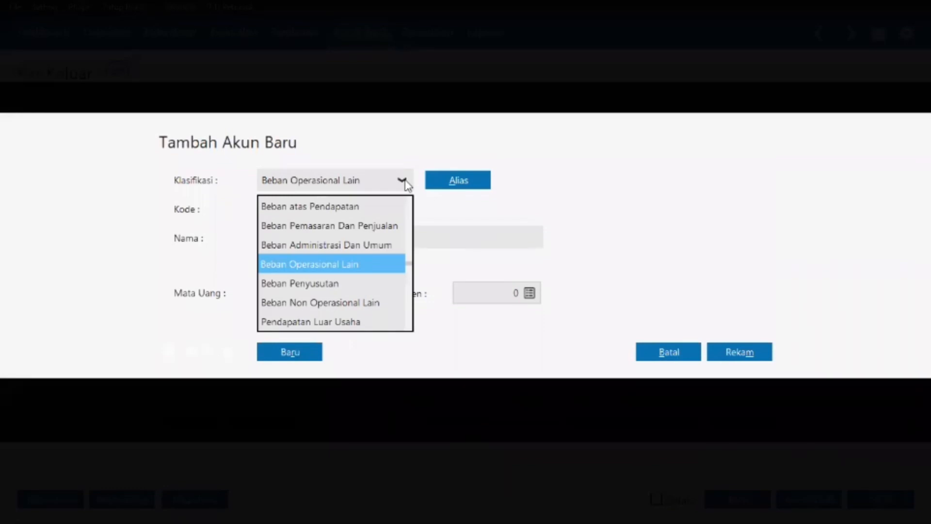
pyautogui.press('Up')
pyautogui.press('Up')
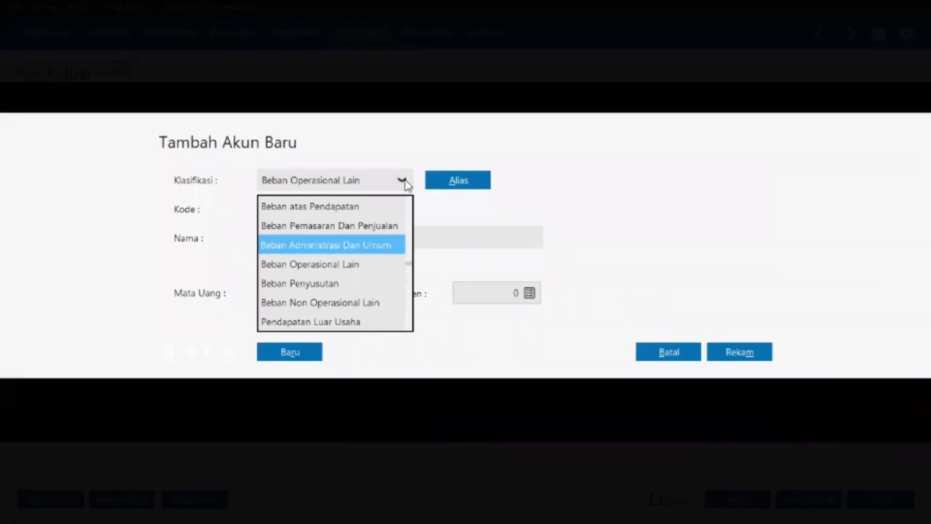
pyautogui.press('Up')
pyautogui.press('Up')
pyautogui.press('Up')
pyautogui.press('Up')
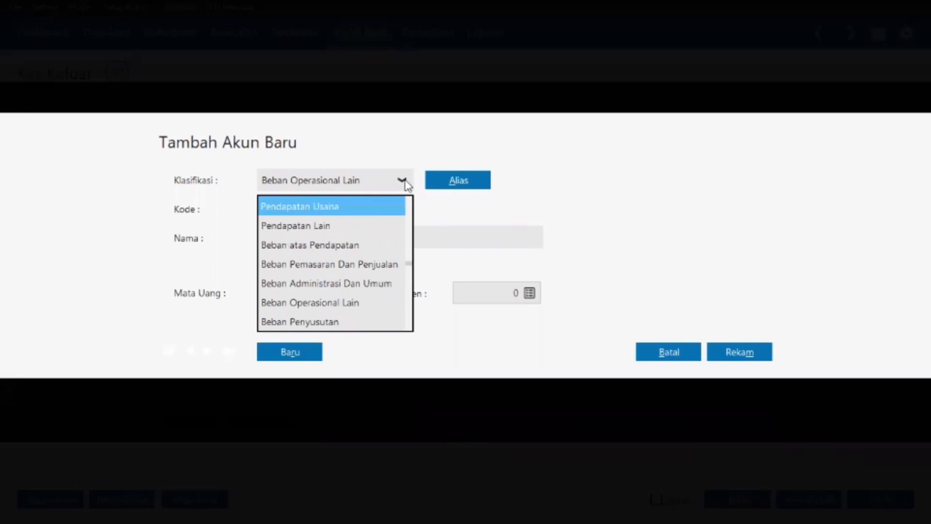
pyautogui.press('Up')
pyautogui.press('Up')
pyautogui.press('Up')
pyautogui.press('Up')
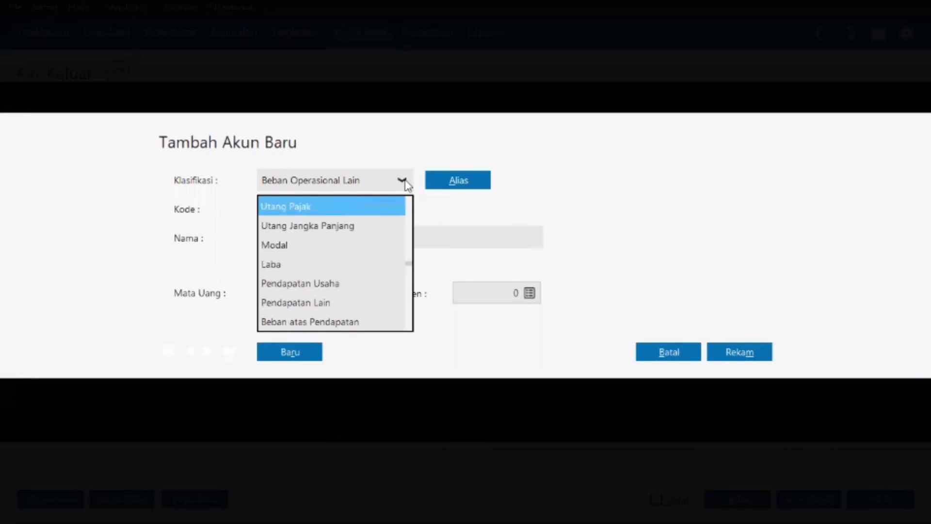
pyautogui.press('Up')
pyautogui.press('Up')
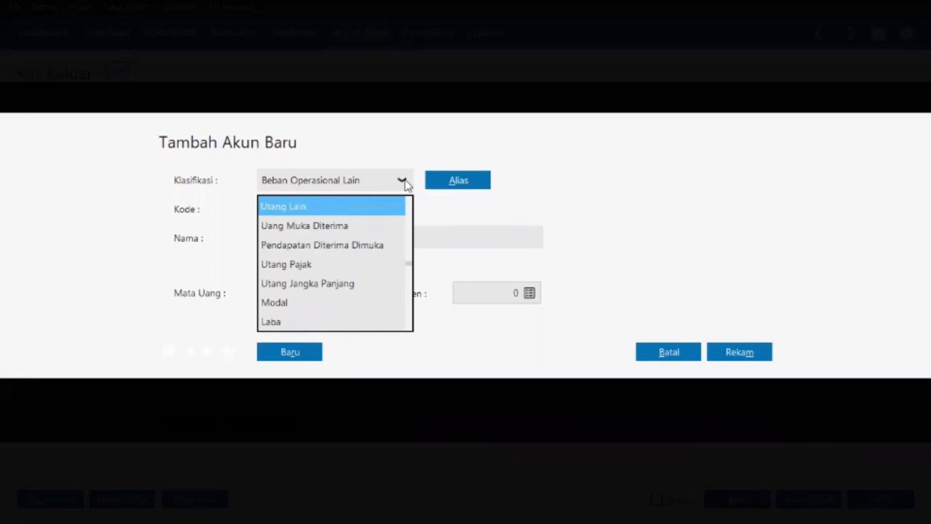
pyautogui.press('Up')
pyautogui.press('Up')
pyautogui.press('Up')
pyautogui.press('Up')
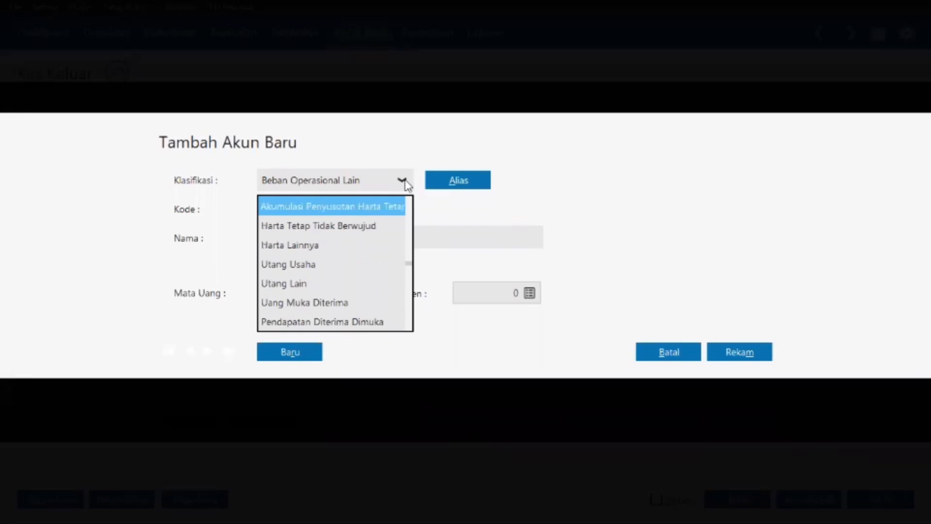
pyautogui.press('Up')
pyautogui.press('Up')
pyautogui.press('Up')
pyautogui.press('Up')
pyautogui.press('Up')
pyautogui.press('Up')
pyautogui.press('Up')
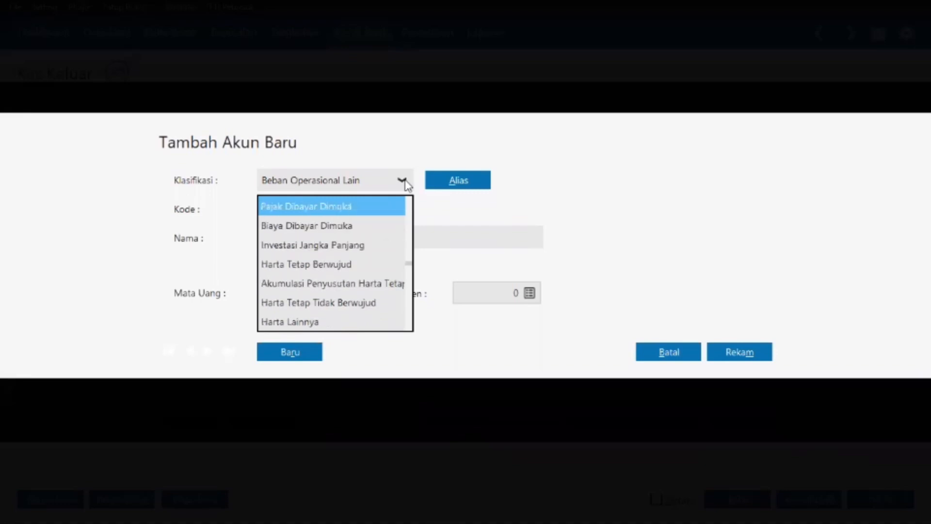
pyautogui.press('Up')
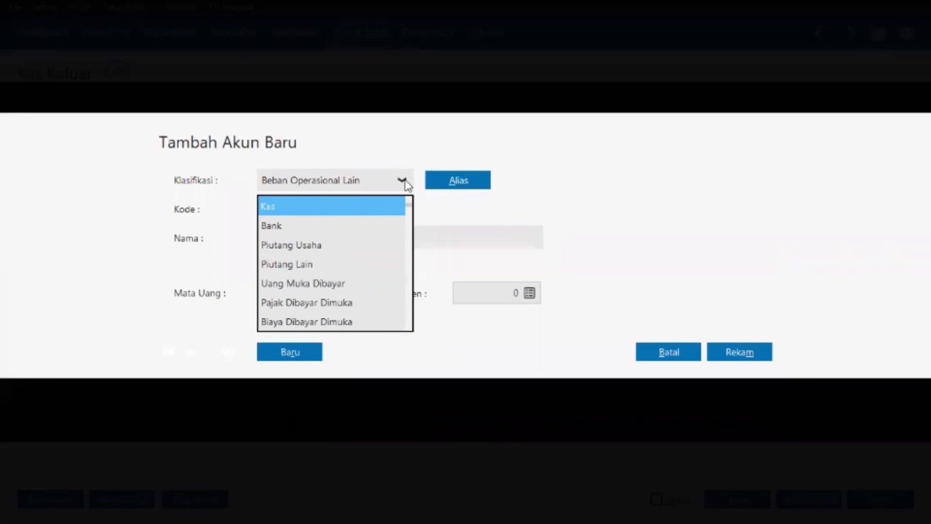
pyautogui.press('Down')
pyautogui.press('Down')
pyautogui.press('Down')
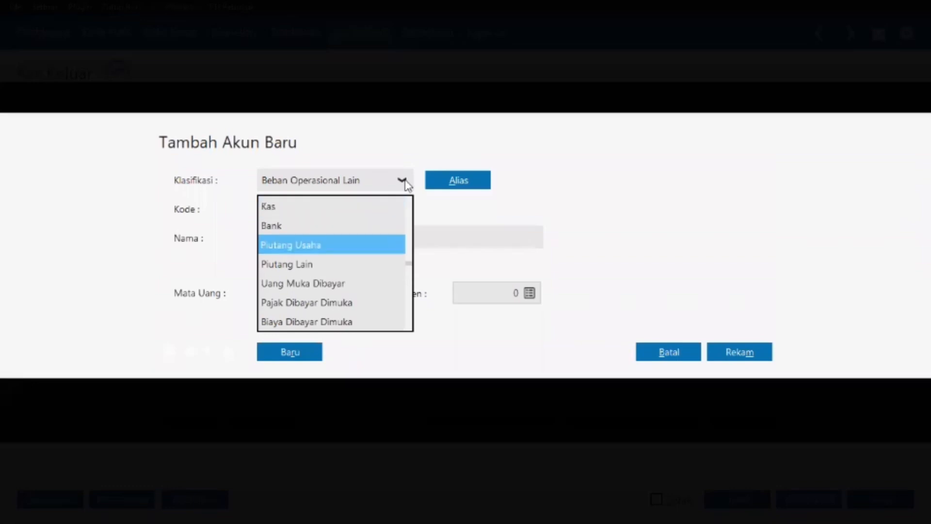
pyautogui.press('Down')
pyautogui.press('Down')
pyautogui.press('Down')
pyautogui.press('Down')
pyautogui.press('Down')
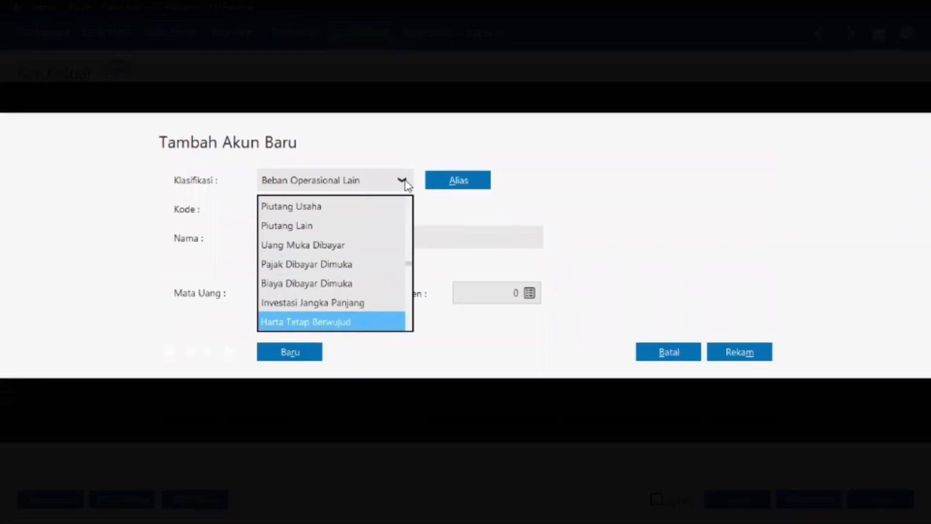
pyautogui.press('Down')
pyautogui.press('Down')
pyautogui.press('Down')
pyautogui.press('Down')
pyautogui.press('Down')
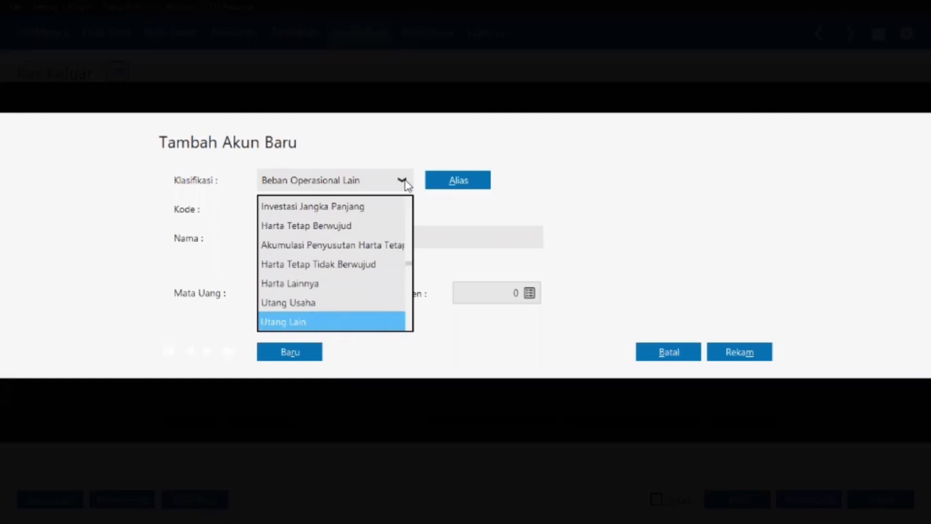
pyautogui.press('Up')
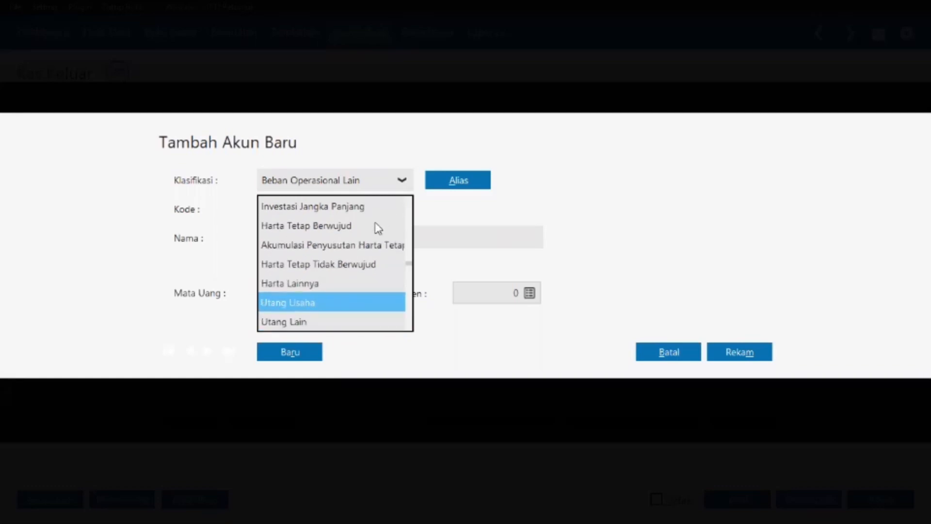
pyautogui.click(330, 283)
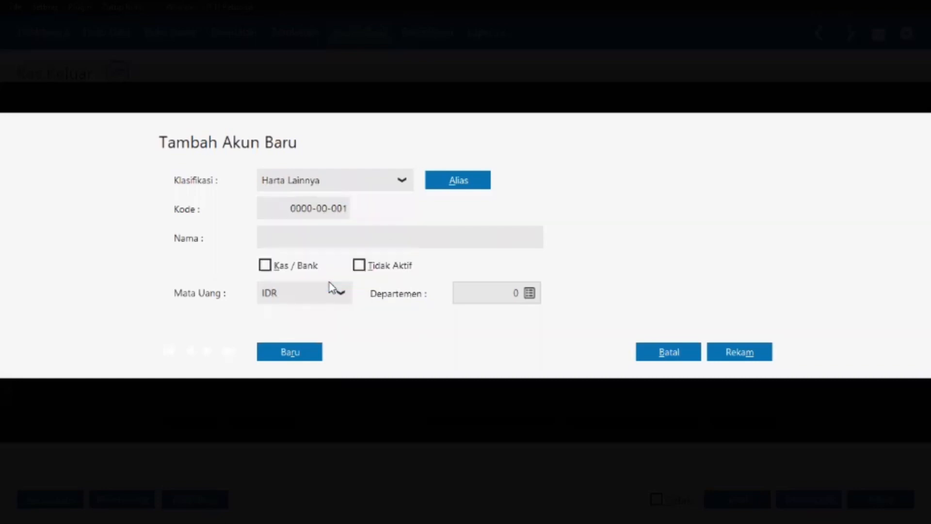
# Name the new account Perlengkapan, save it, and choose it for the first fund allocation row
pyautogui.click(352, 235)
pyautogui.write('Perlengkapan')
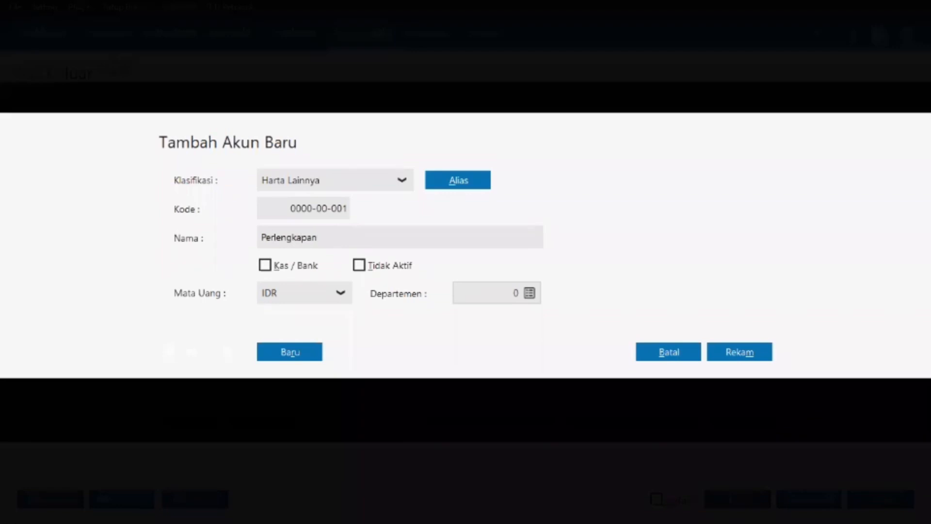
pyautogui.click(736, 358)
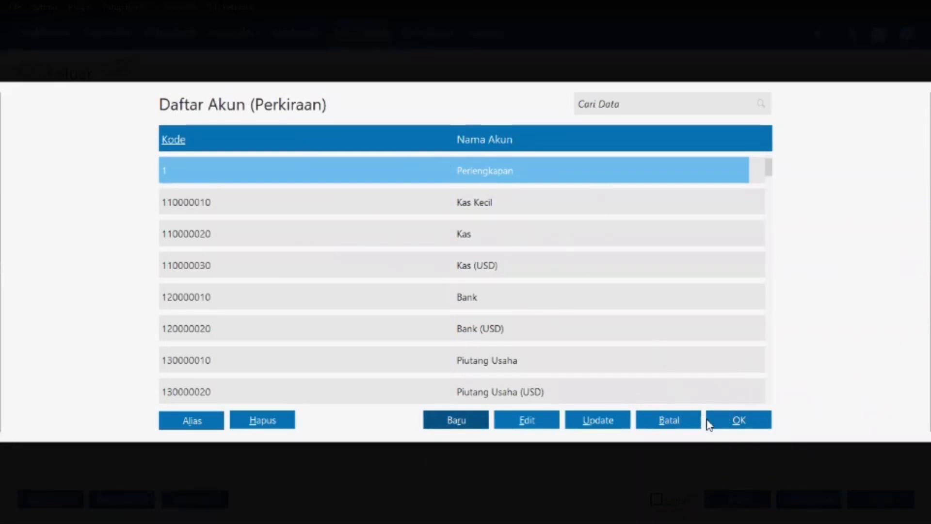
pyautogui.click(744, 420)
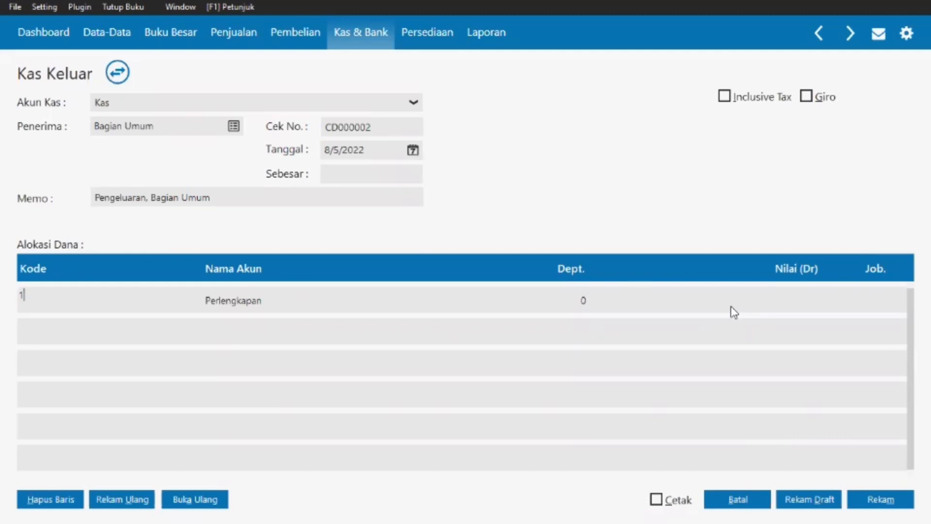
# Reclassify the Perlengkapan account as Harta Tetap Berwujud with its code adjusted to match, and assign it to the first allocation row again
pyautogui.doubleClick(56, 307)
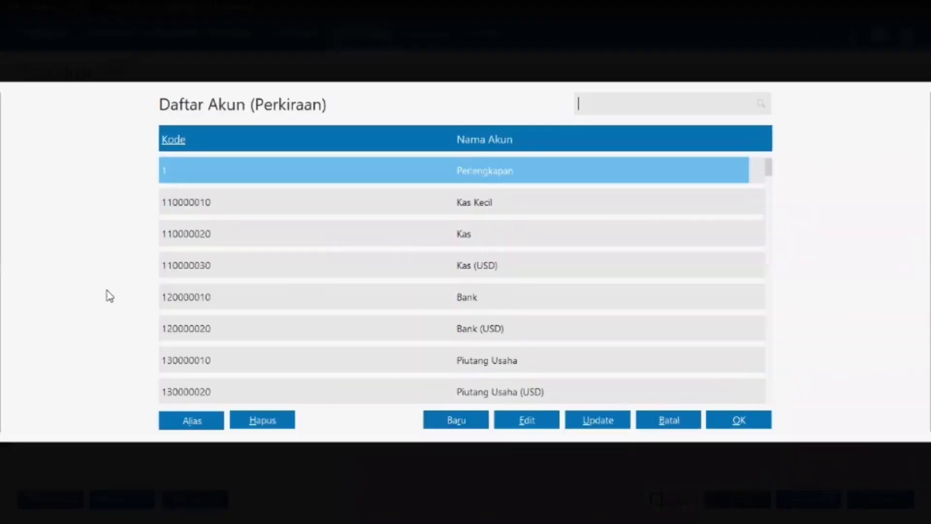
pyautogui.click(523, 421)
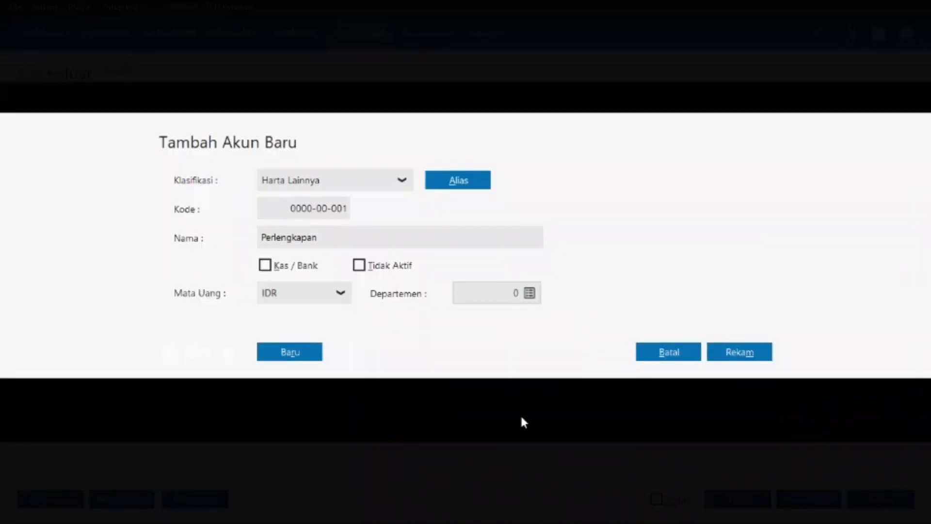
pyautogui.click(402, 182)
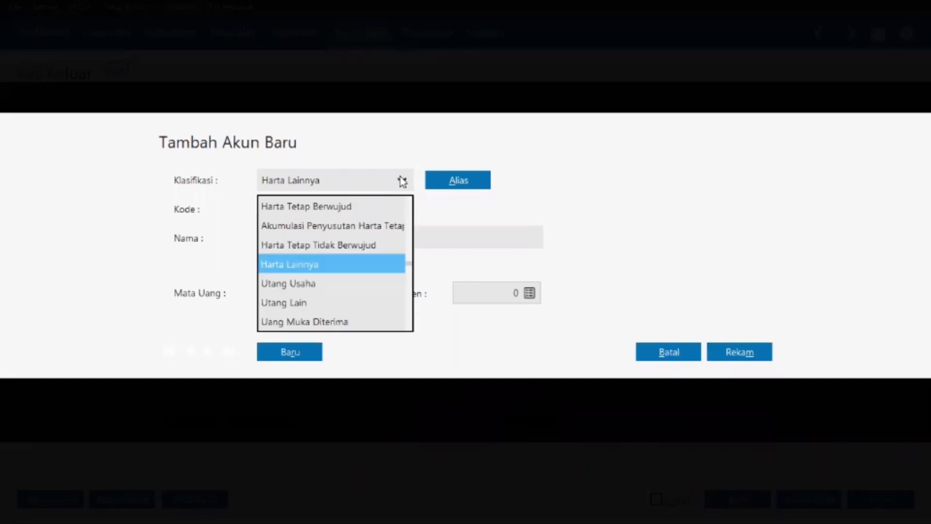
pyautogui.click(354, 210)
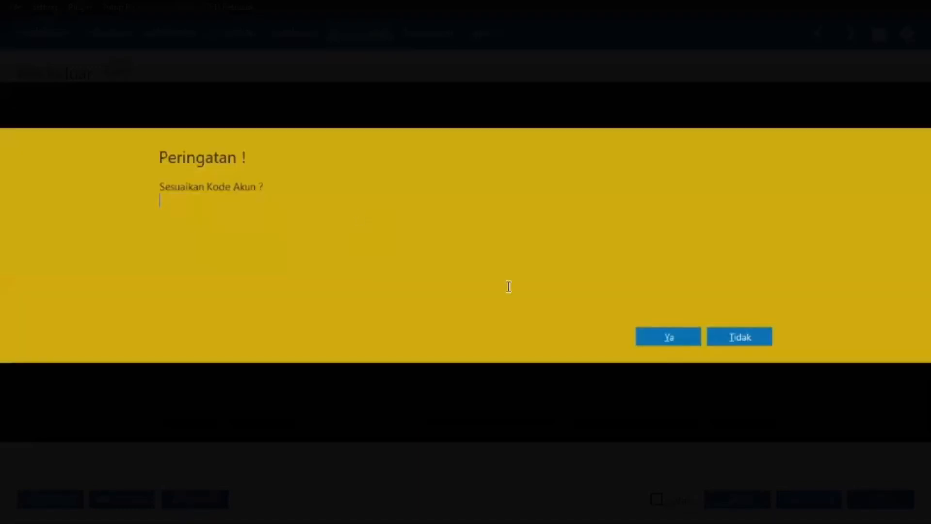
pyautogui.click(649, 337)
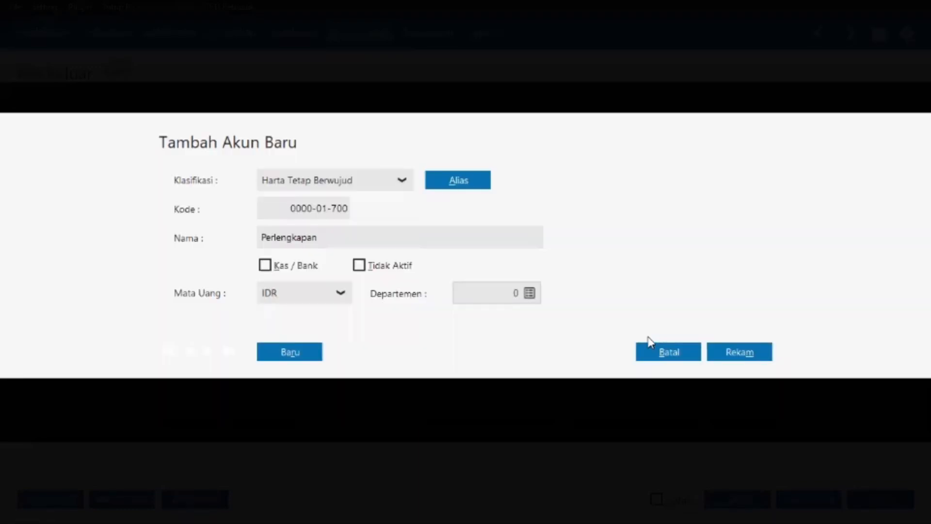
pyautogui.click(737, 356)
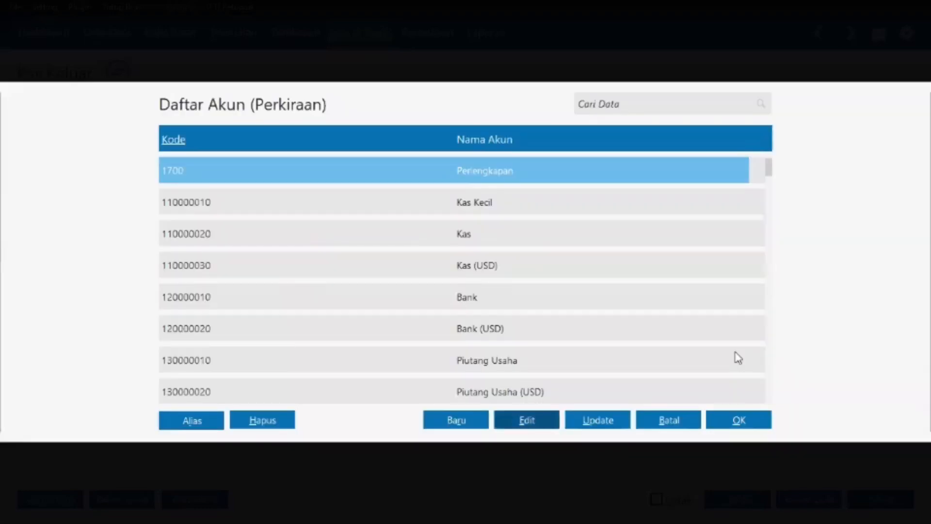
pyautogui.click(756, 420)
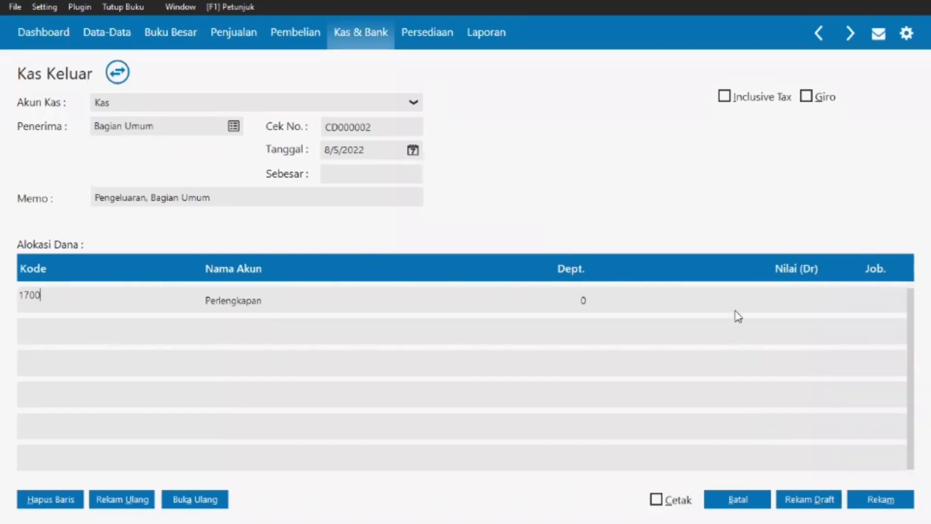
# Enter 400 as the debit value of the Perlengkapan allocation row
pyautogui.click(741, 309)
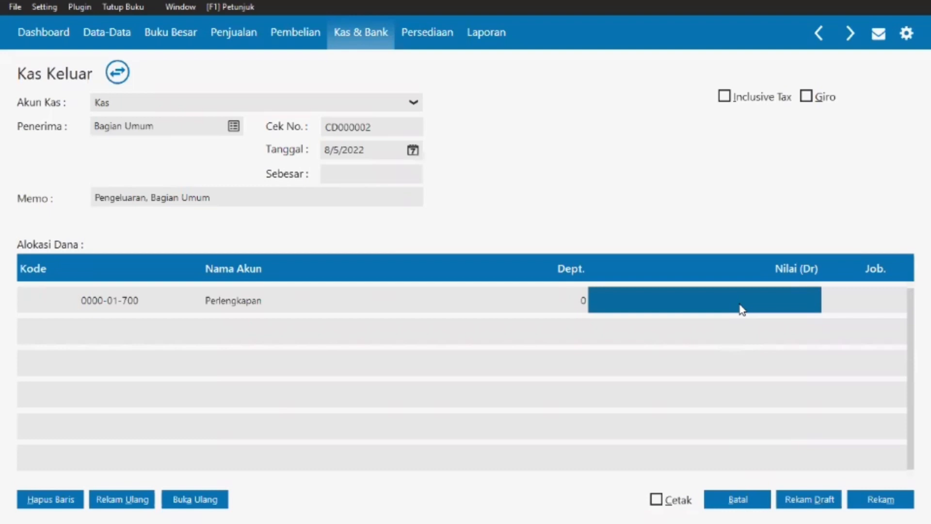
pyautogui.write('400')
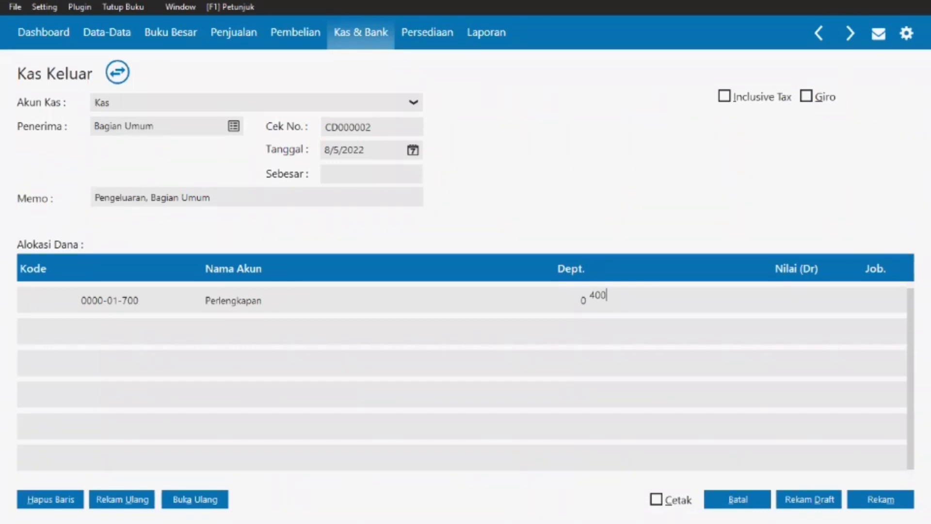
pyautogui.press('Tab')
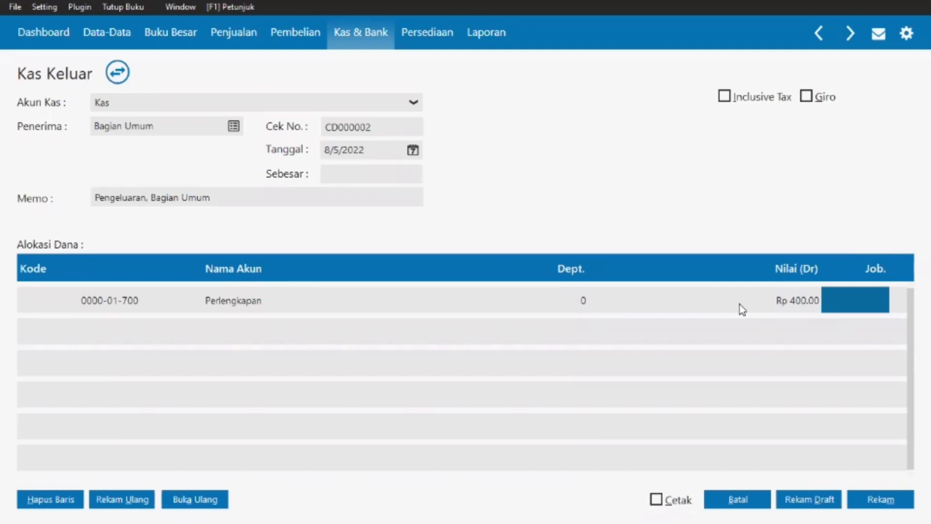
# Correct the Perlengkapan allocation to Rp 400,000, apply it as the payment amount, and record the cash-out transaction
pyautogui.click(740, 304)
pyautogui.press('BackSpace')
pyautogui.write('4')
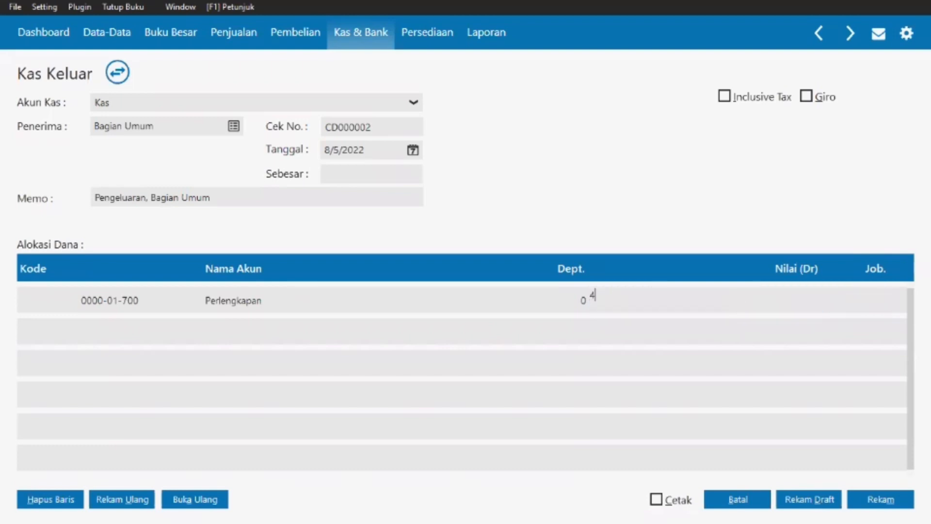
pyautogui.write('00,000')
pyautogui.press('Tab')
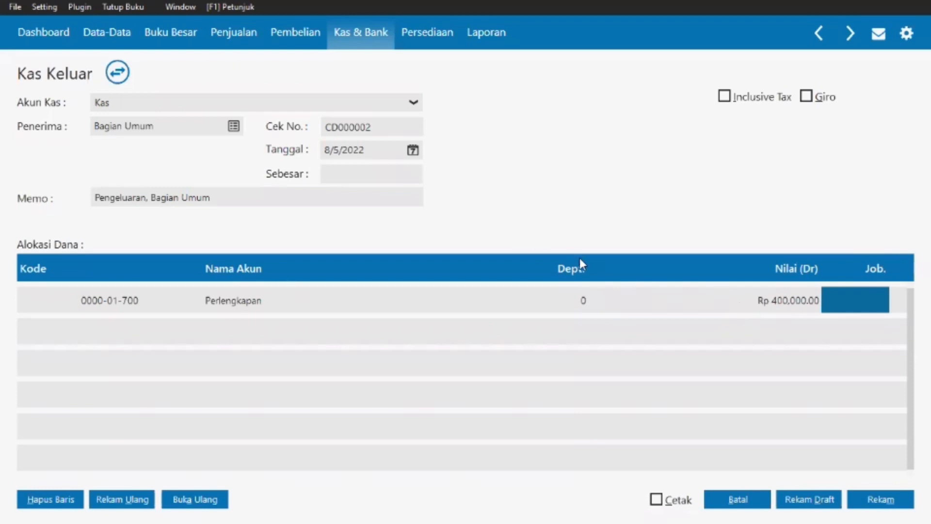
pyautogui.click(415, 175)
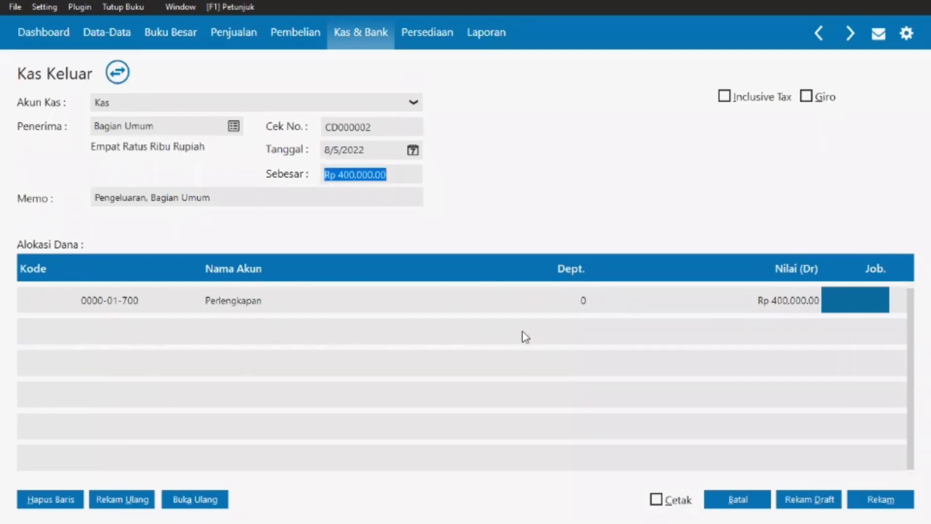
pyautogui.click(878, 502)
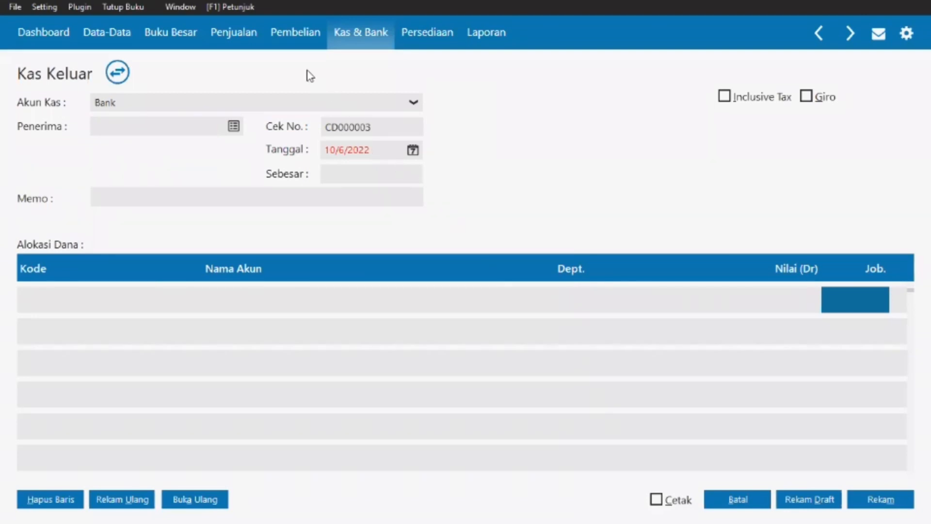
pyautogui.click(303, 48)
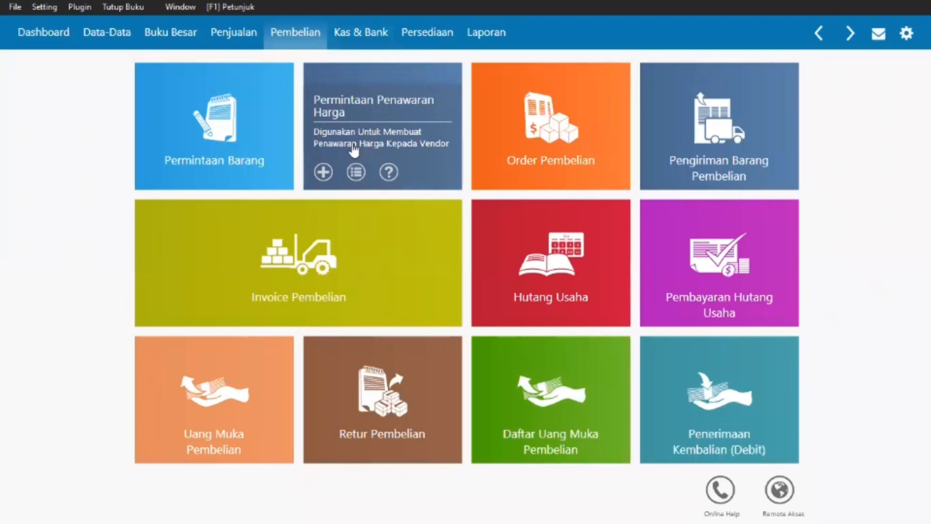
pyautogui.moveTo(489, 125)
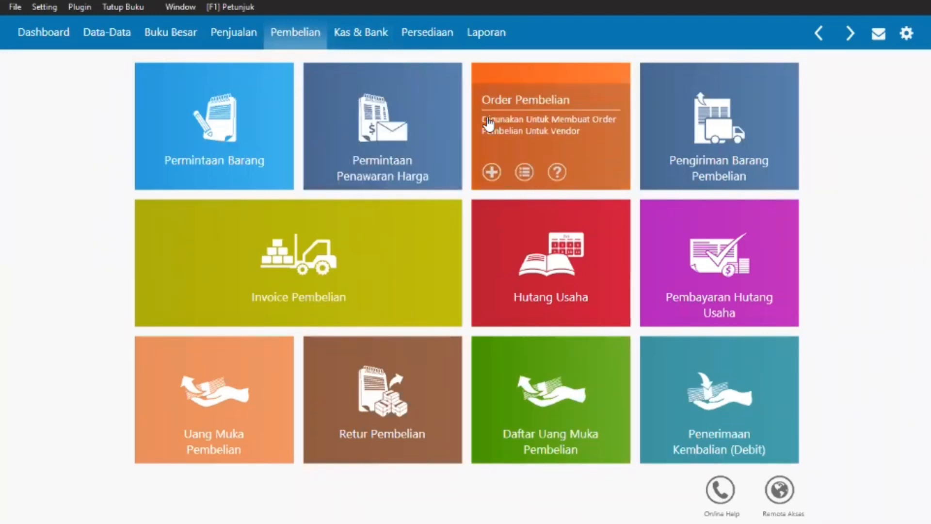
pyautogui.click(259, 34)
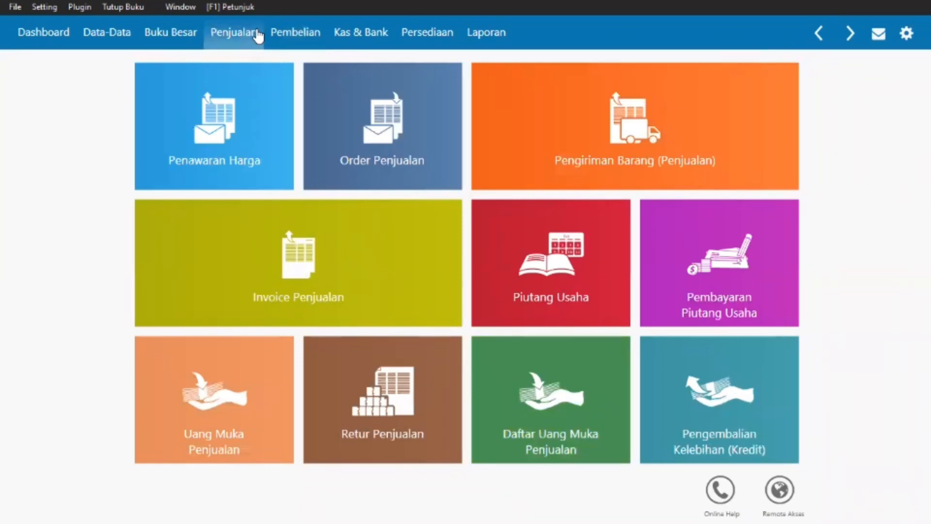
pyautogui.click(199, 31)
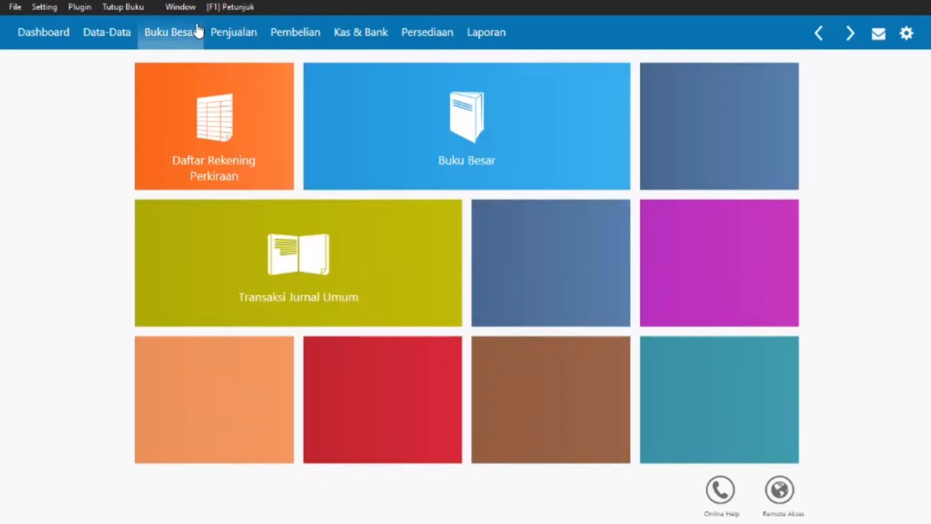
# Start a new fixed asset record and name it Mesin pemotong kayu
pyautogui.click(104, 34)
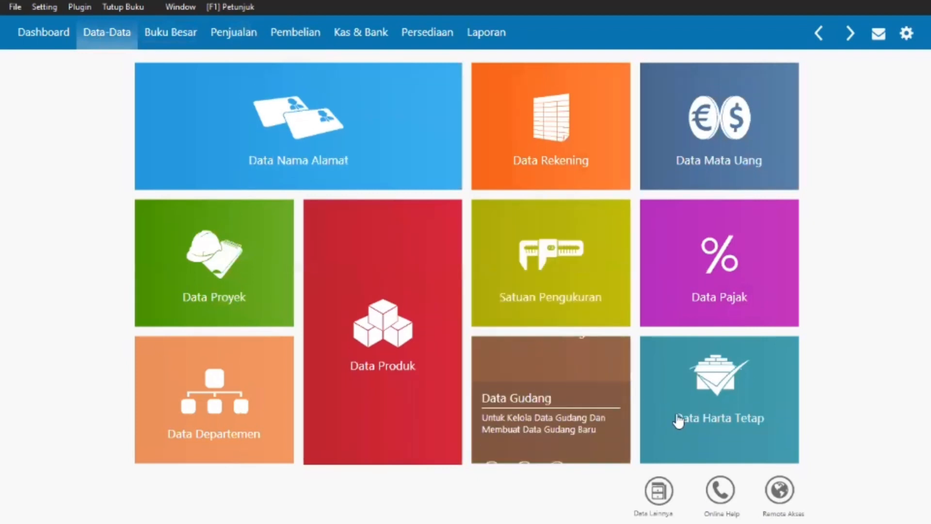
pyautogui.click(659, 445)
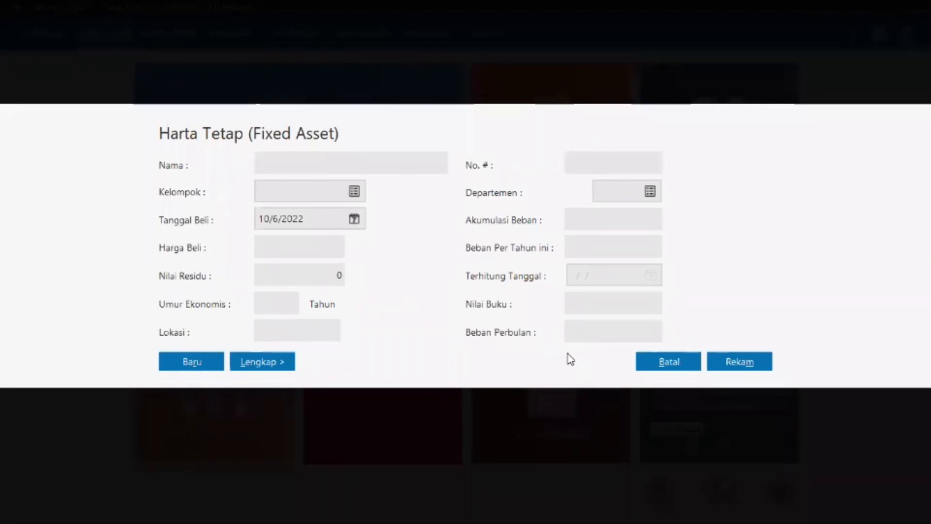
pyautogui.click(374, 161)
pyautogui.write('Mesin pemo')
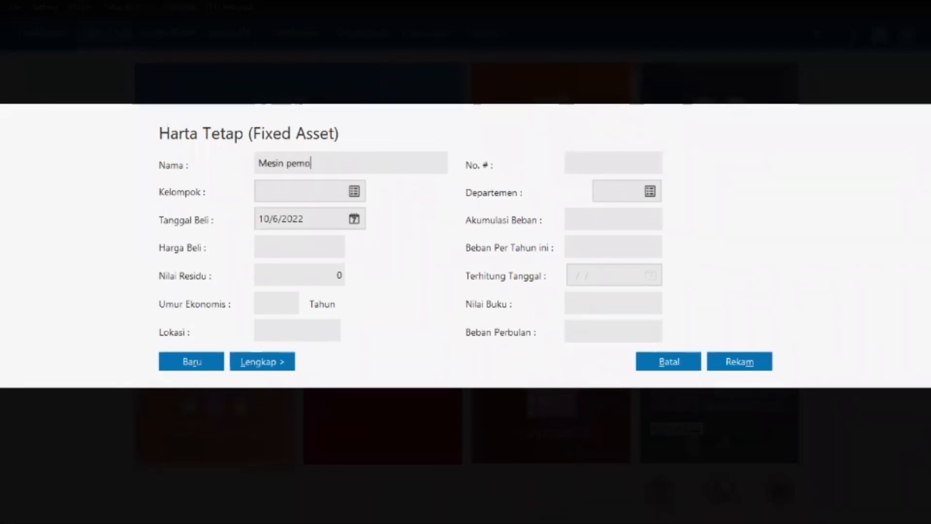
pyautogui.write('tong ka')
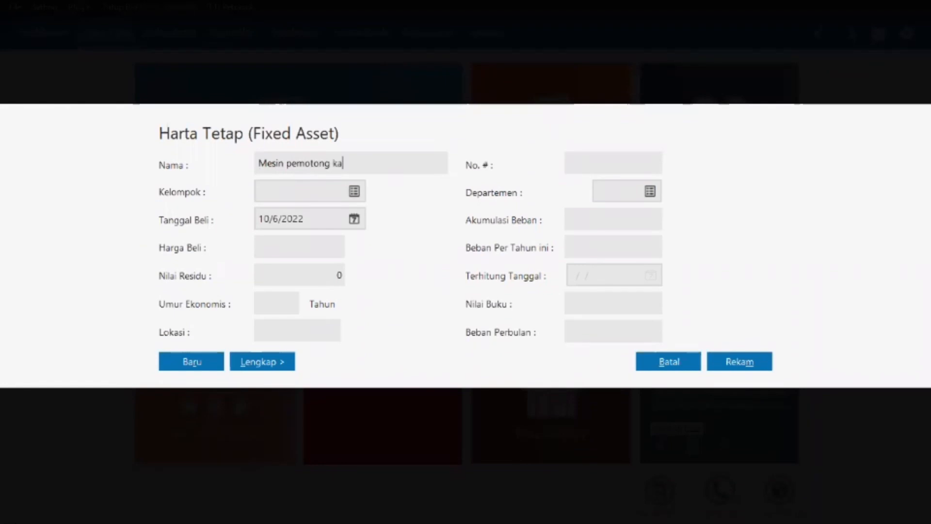
pyautogui.write('yu')
# Assign the asset to the Mesin dan Peralatan group and set its purchase date to 8/8/2022
pyautogui.click(351, 196)
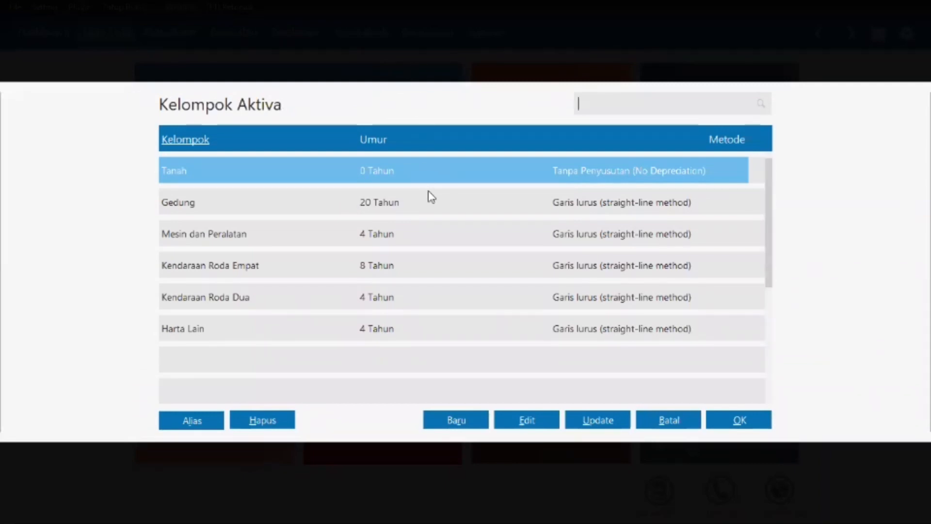
pyautogui.click(402, 235)
pyautogui.click(730, 420)
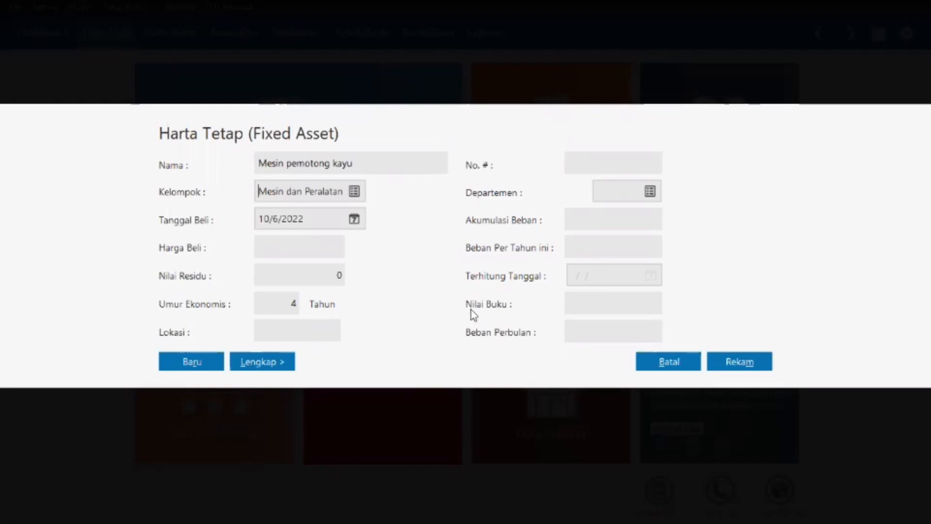
pyautogui.click(337, 222)
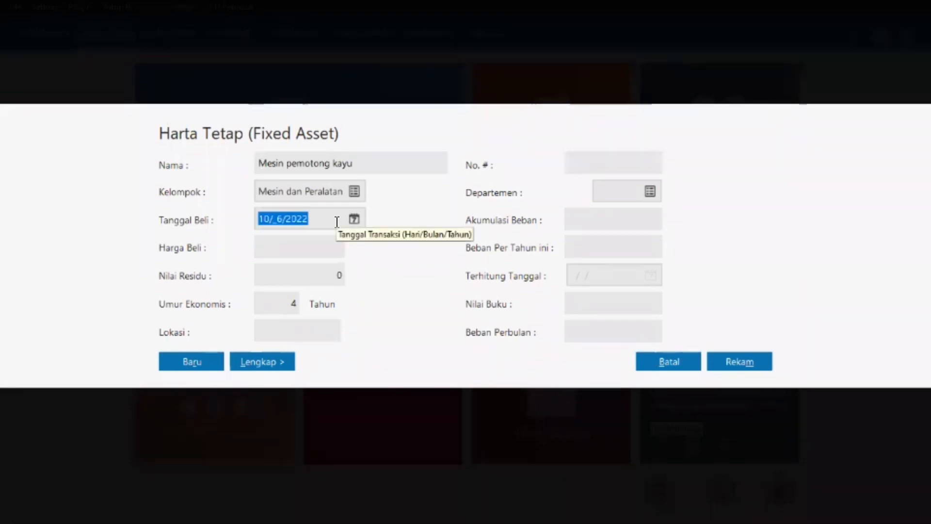
pyautogui.press('Delete')
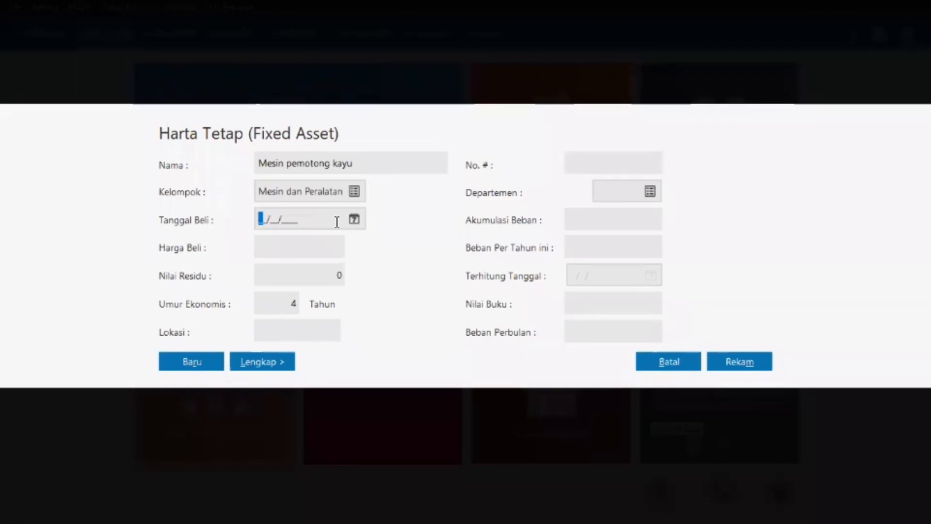
pyautogui.write('08/')
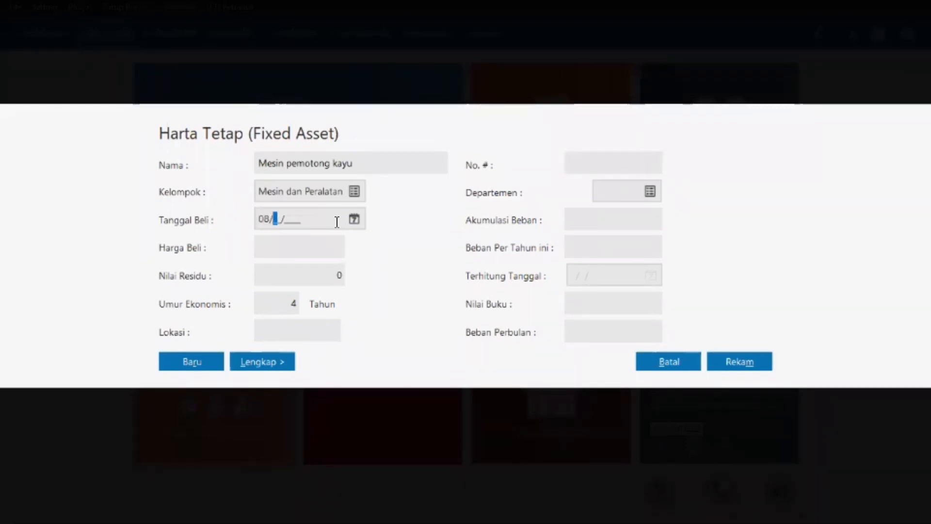
pyautogui.write('08/2022')
# Set the asset's purchase price to 1,800,000 and record the fixed asset
pyautogui.click(306, 251)
pyautogui.write('180')
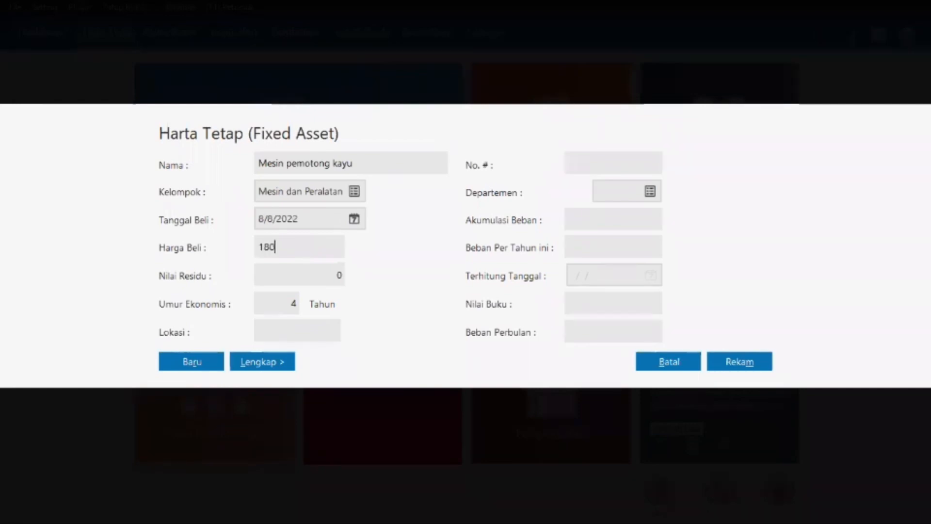
pyautogui.write('0000')
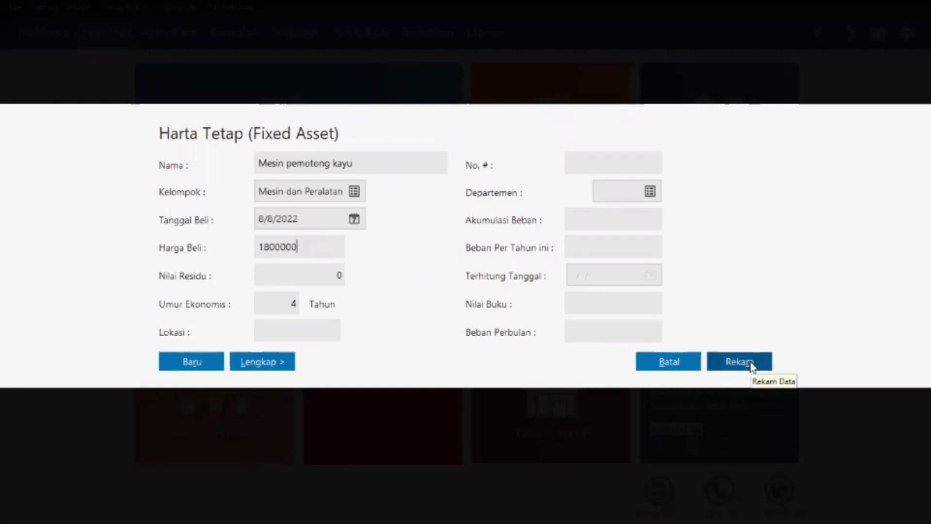
pyautogui.click(272, 270)
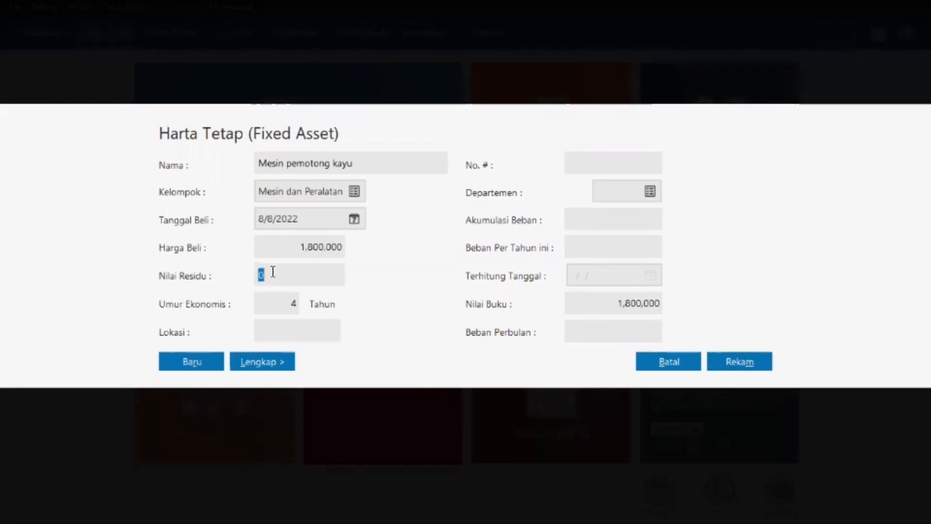
pyautogui.click(747, 367)
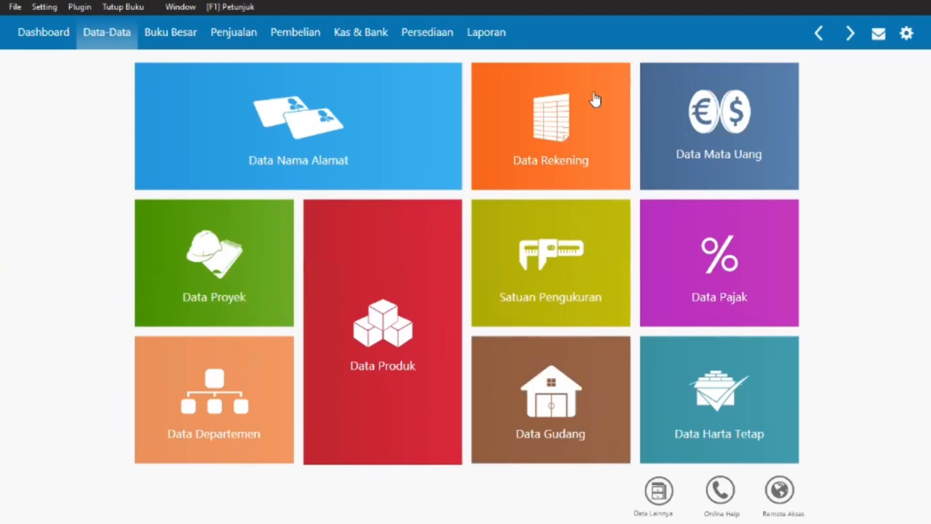
# Close the blank Kas Keluar form that is still open and start a new Kas Masuk transaction
pyautogui.click(383, 35)
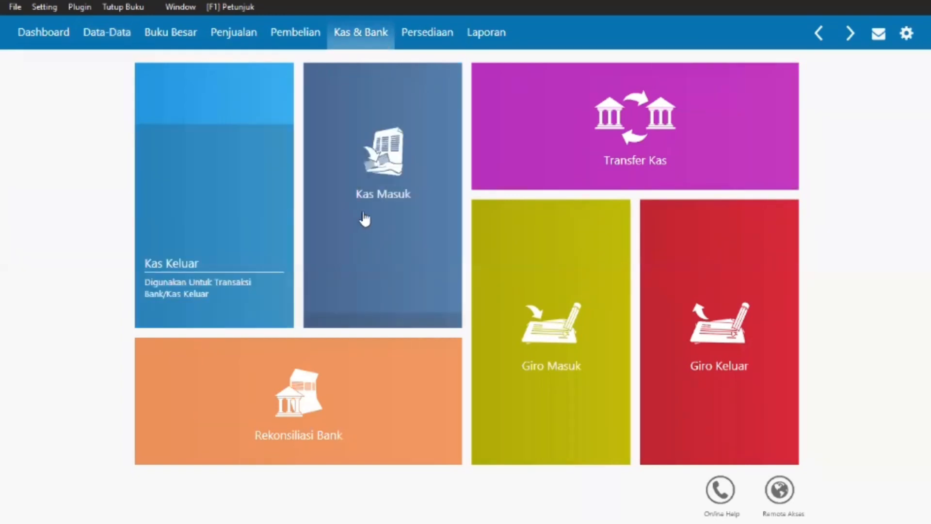
pyautogui.moveTo(333, 297)
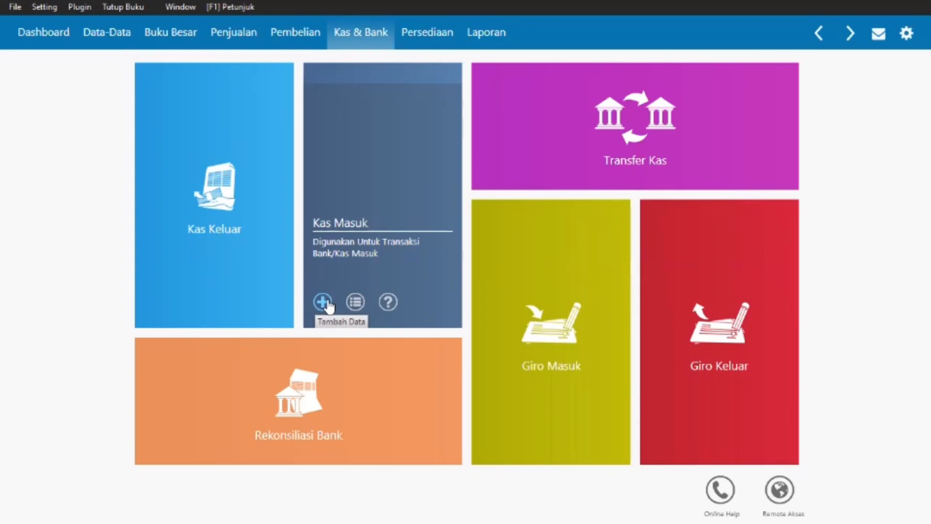
pyautogui.click(327, 304)
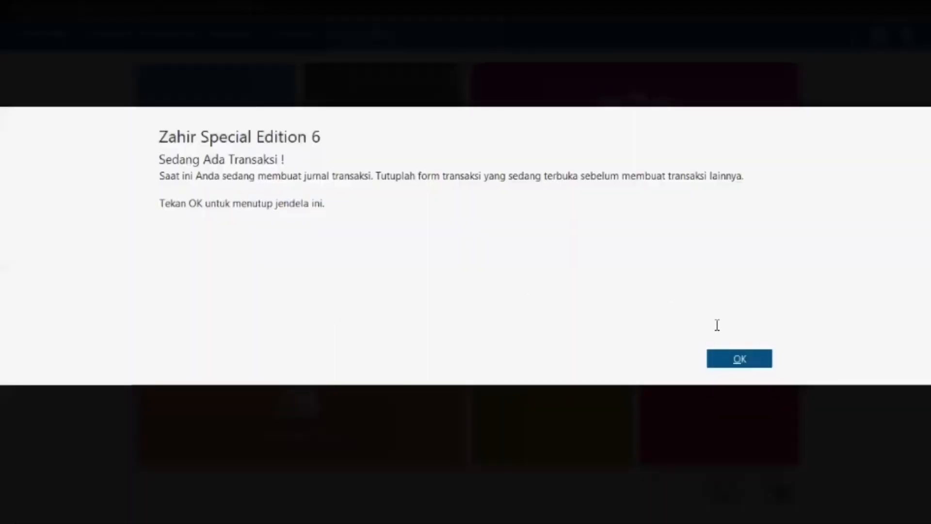
pyautogui.click(735, 363)
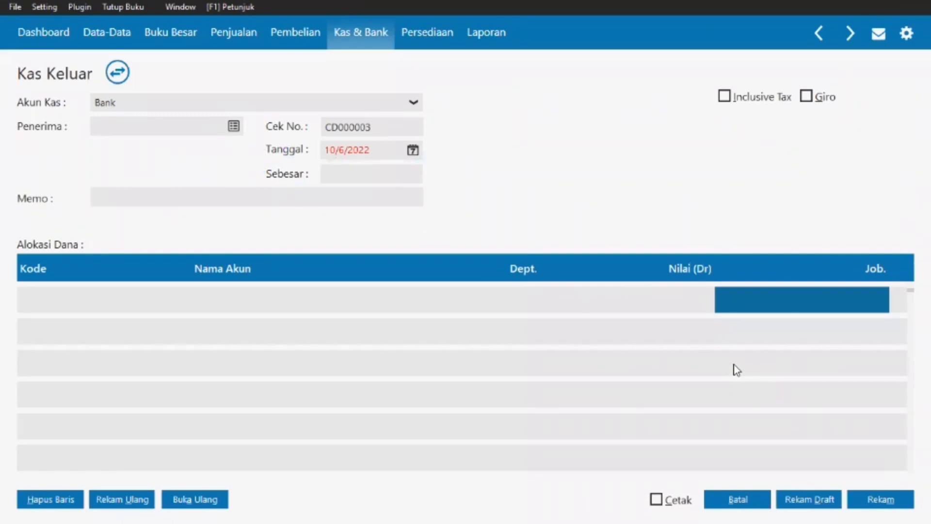
pyautogui.click(735, 505)
pyautogui.moveTo(352, 305)
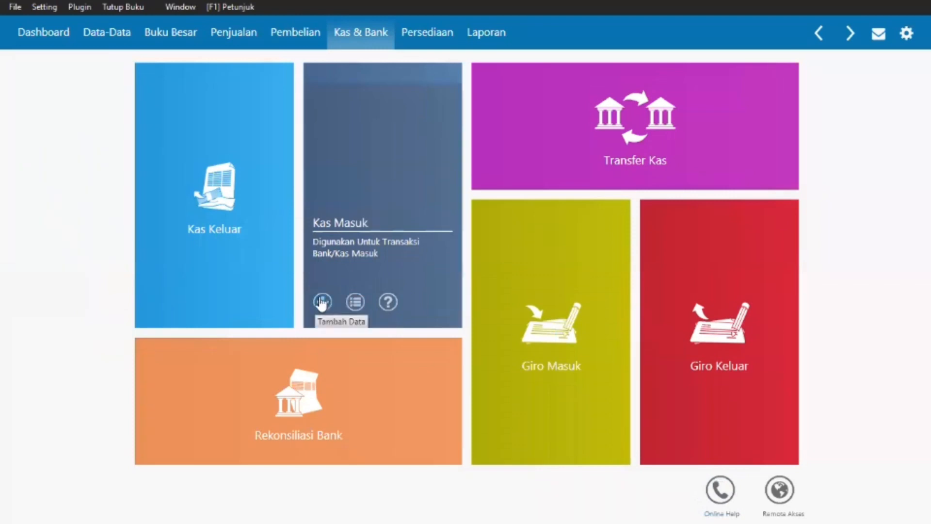
pyautogui.click(321, 301)
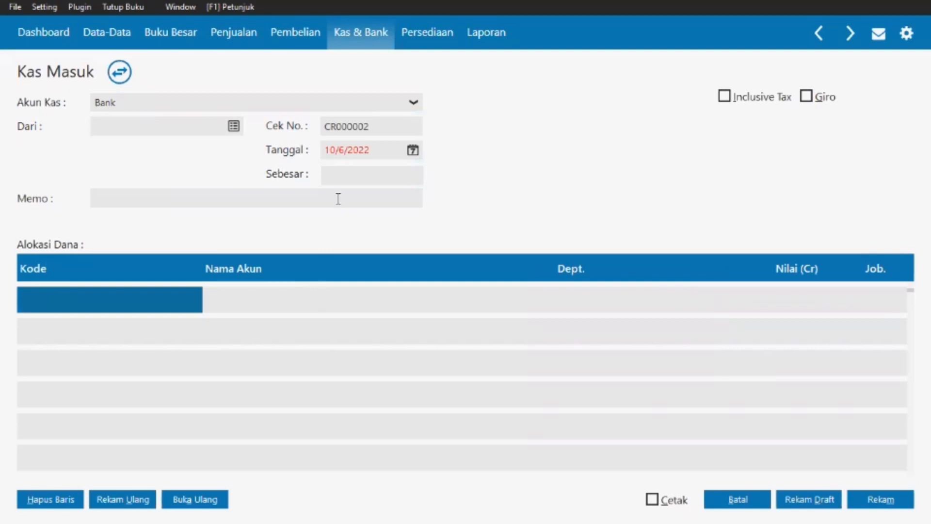
# Set the receiving cash account to Kas and choose Bank Bni as the source of the funds
pyautogui.click(383, 99)
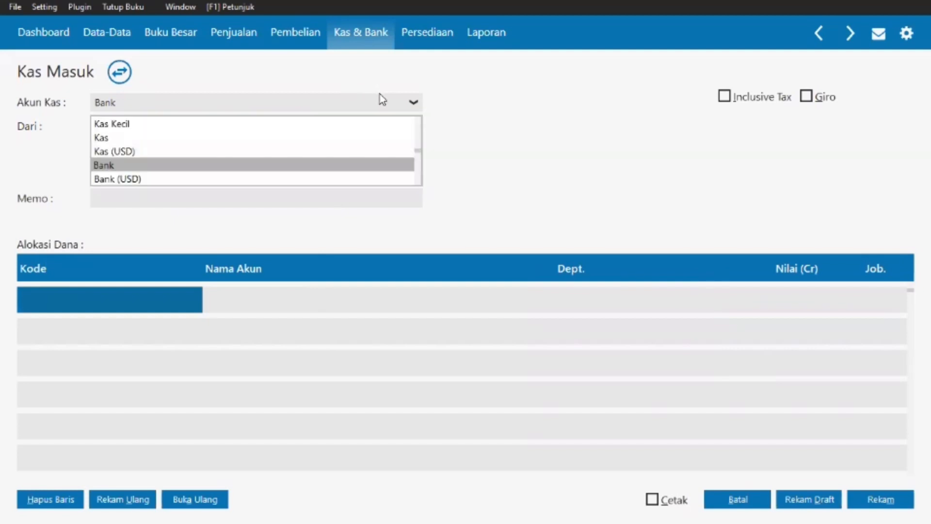
pyautogui.click(315, 137)
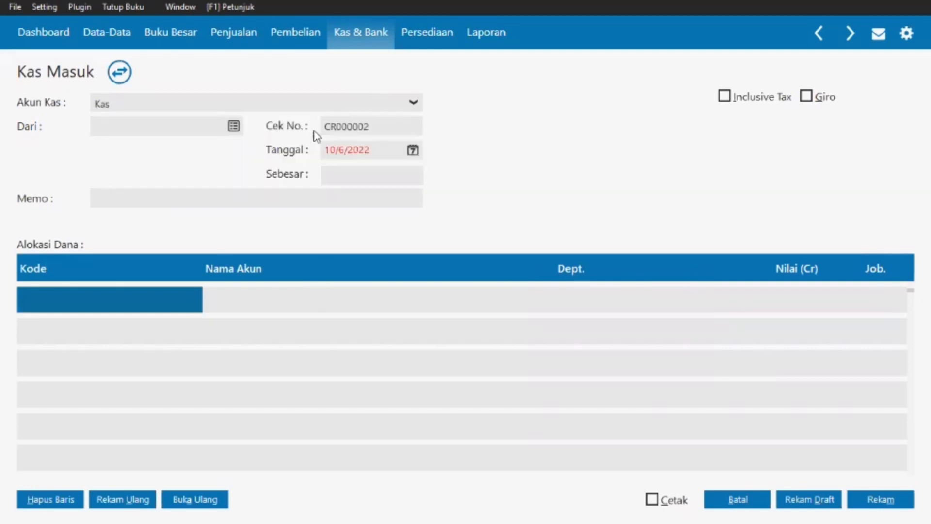
pyautogui.click(235, 127)
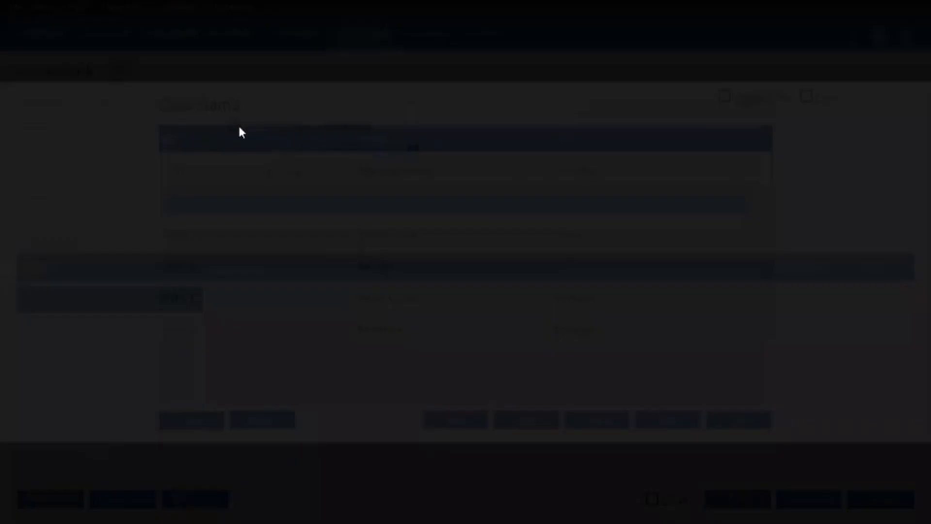
pyautogui.click(361, 265)
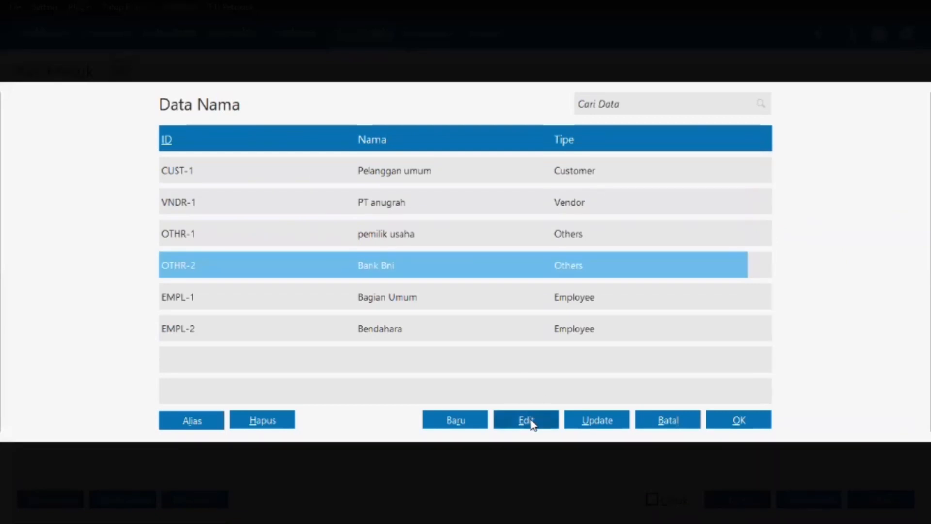
pyautogui.click(740, 421)
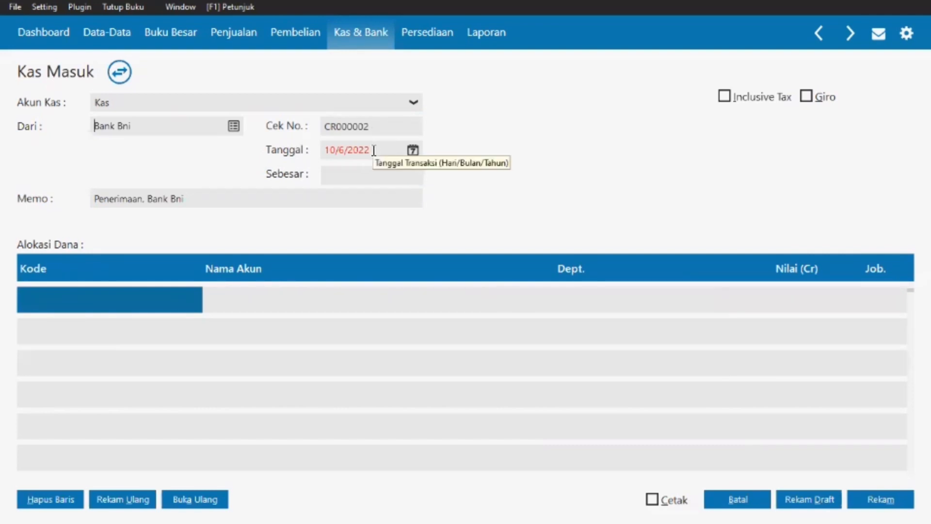
# Replace the Kas Masuk memo with "pinjaman bank bri"
pyautogui.click(293, 198)
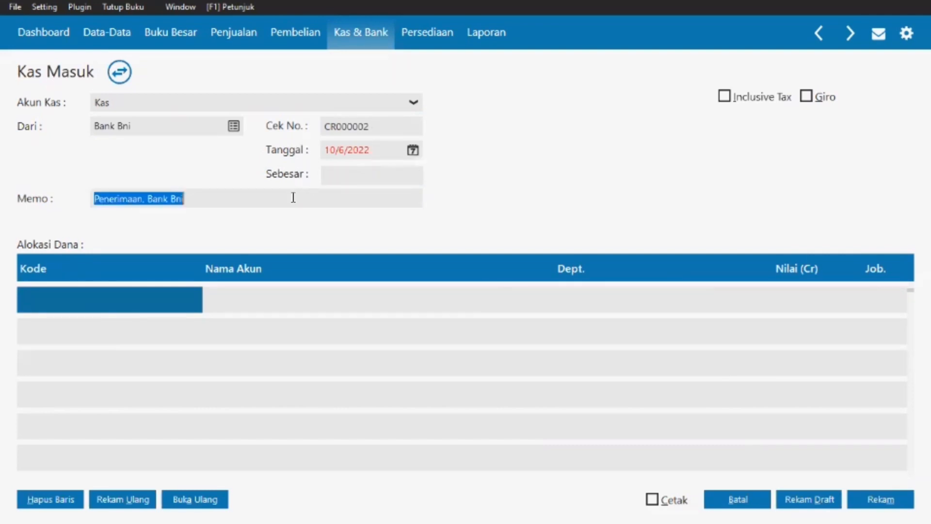
pyautogui.press('BackSpace')
pyautogui.write('p')
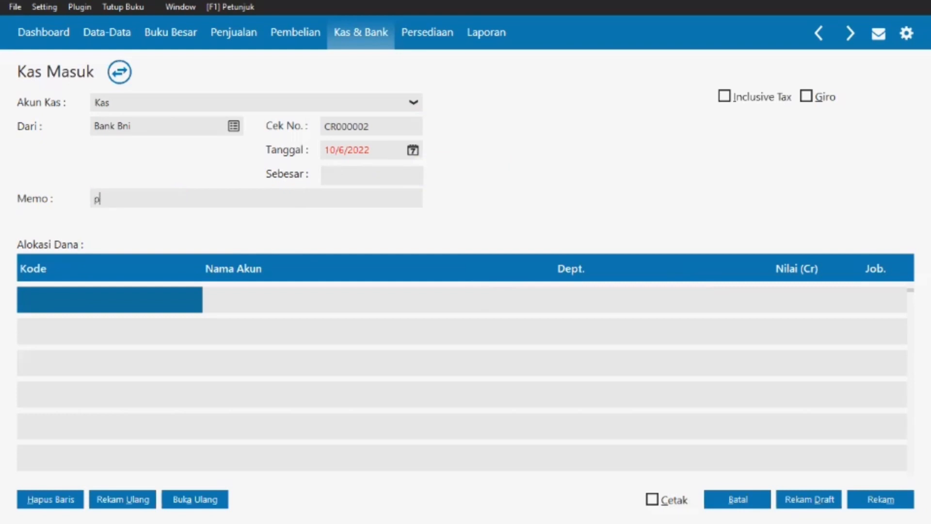
pyautogui.write('injaman bank bri')
# Open the account list for the first fund-allocation row and select the Hutang bank bni account
pyautogui.click(215, 309)
pyautogui.click(231, 304)
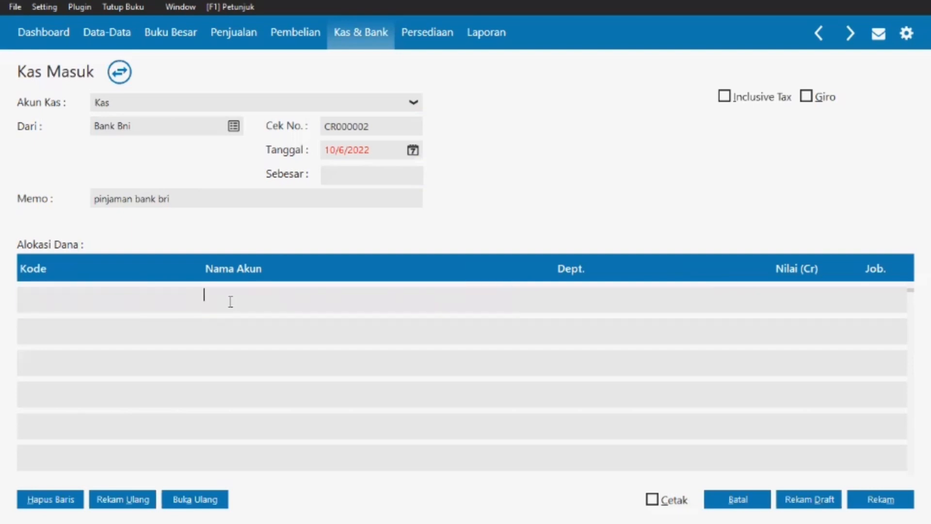
pyautogui.click(128, 307)
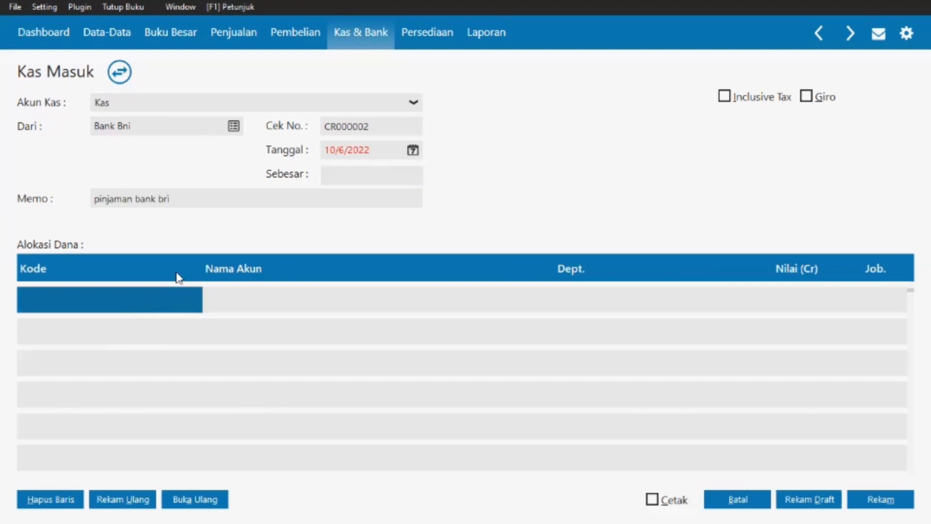
pyautogui.click(164, 296)
pyautogui.doubleClick(164, 296)
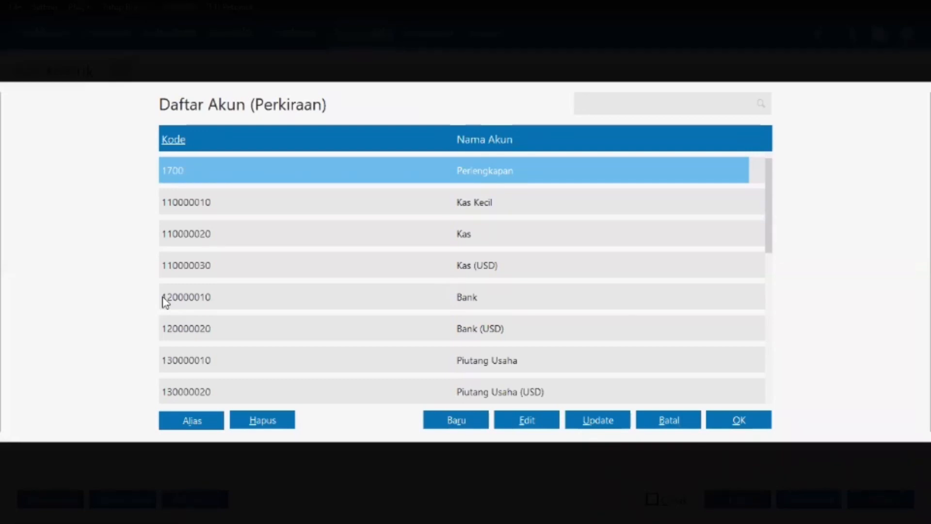
pyautogui.press('Down')
pyautogui.press('Down')
pyautogui.press('Down')
pyautogui.press('Down')
pyautogui.press('Down')
pyautogui.press('Down')
pyautogui.press('Down')
pyautogui.press('Down')
pyautogui.press('Down')
pyautogui.press('Down')
pyautogui.press('Down')
pyautogui.press('Down')
pyautogui.press('Down')
pyautogui.press('Down')
pyautogui.press('Down')
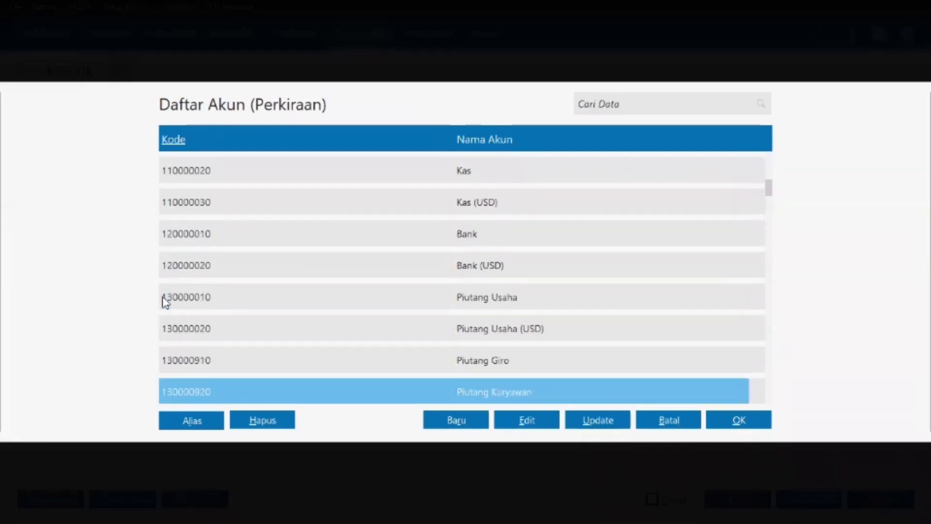
pyautogui.press('Down')
pyautogui.press('Down')
pyautogui.press('Down')
pyautogui.press('Down')
pyautogui.press('Down')
pyautogui.press('Down')
pyautogui.press('Down')
pyautogui.press('Down')
pyautogui.press('Down')
pyautogui.press('Down')
pyautogui.press('Down')
pyautogui.press('Down')
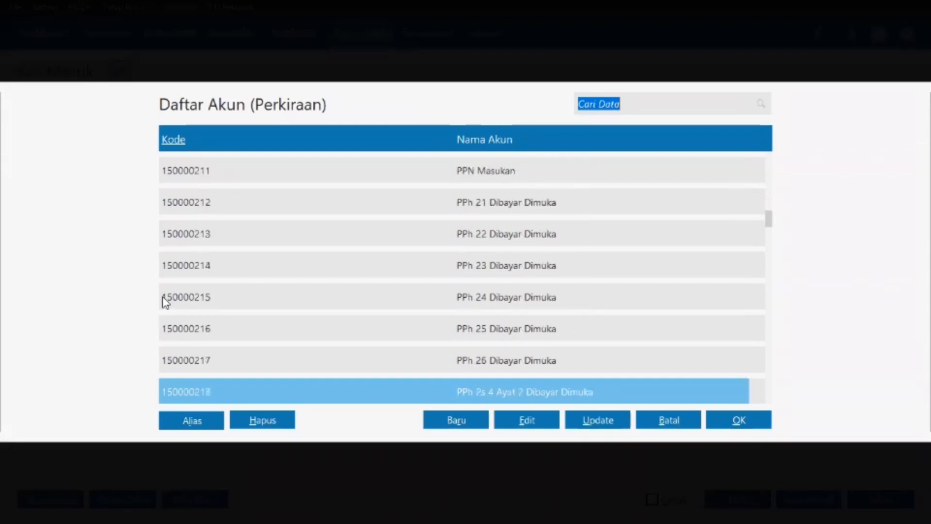
pyautogui.press('Down')
pyautogui.press('Down')
pyautogui.press('Down')
pyautogui.press('Down')
pyautogui.press('Down')
pyautogui.press('Down')
pyautogui.press('Down')
pyautogui.press('Down')
pyautogui.press('Down')
pyautogui.press('Down')
pyautogui.press('Down')
pyautogui.press('Down')
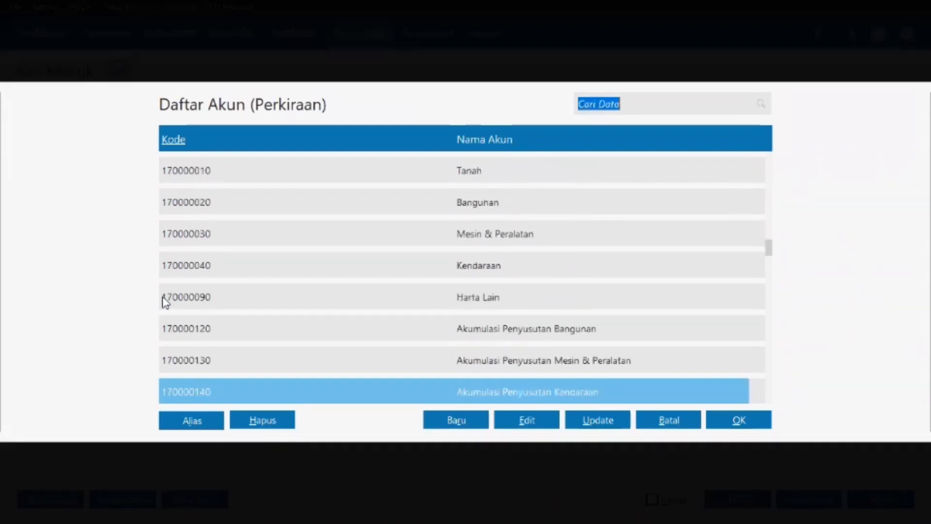
pyautogui.press('Down')
pyautogui.press('Down')
pyautogui.press('Down')
pyautogui.press('Down')
pyautogui.press('Down')
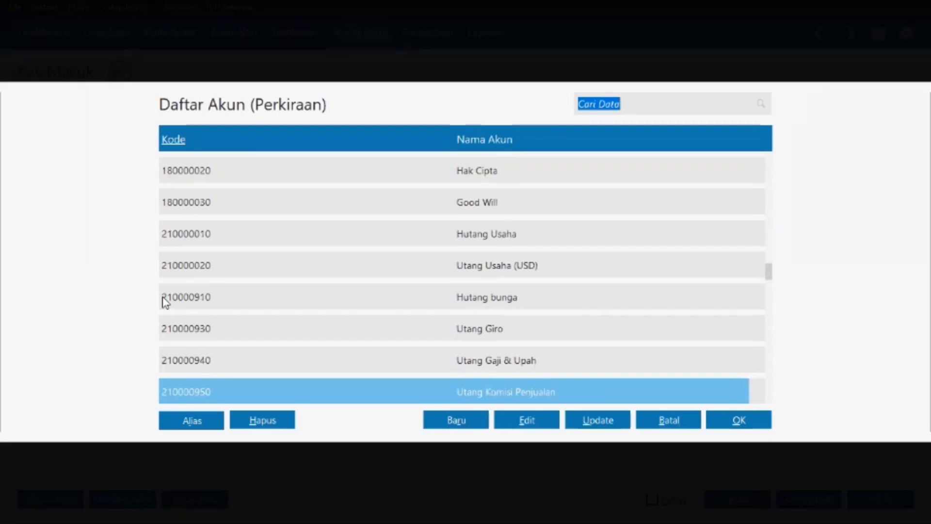
pyautogui.press('Down')
pyautogui.press('Down')
pyautogui.press('Down')
pyautogui.press('Down')
pyautogui.press('Down')
pyautogui.press('Down')
pyautogui.press('Down')
pyautogui.press('Down')
pyautogui.press('Down')
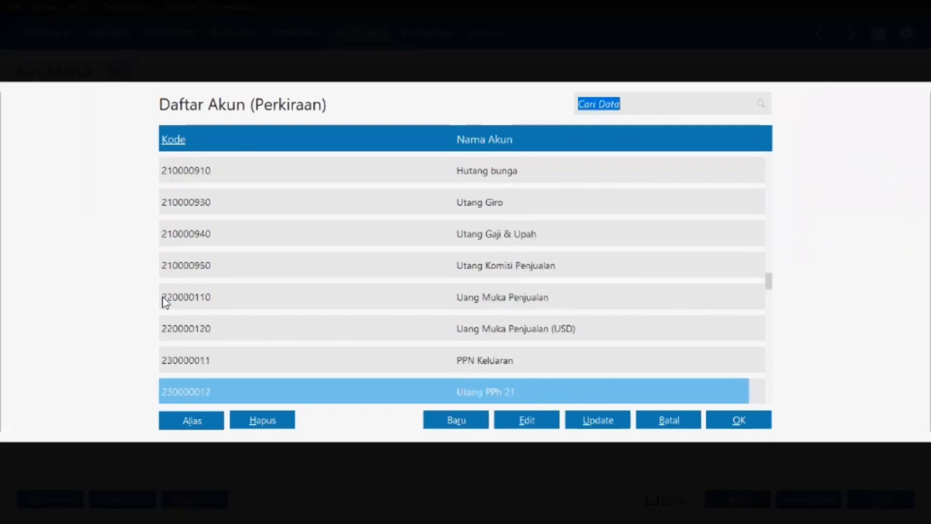
pyautogui.press('Down')
pyautogui.press('Down')
pyautogui.press('Down')
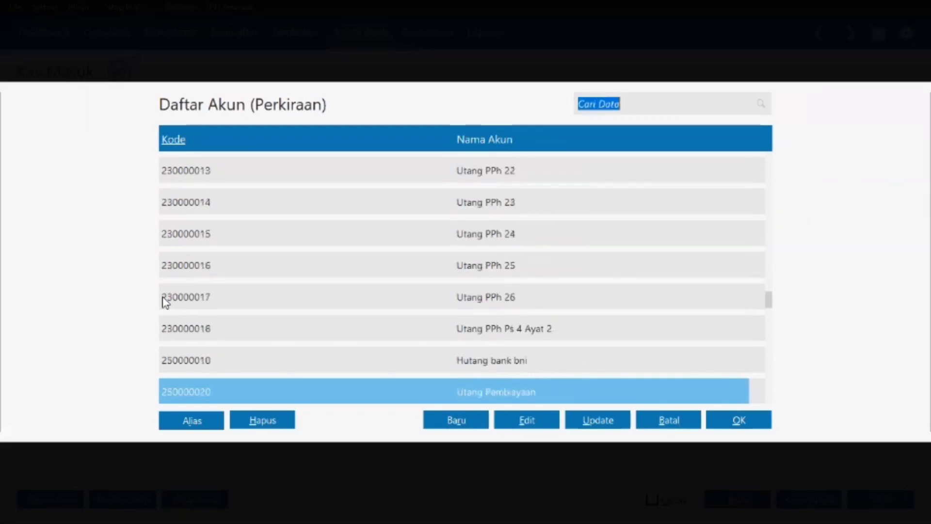
pyautogui.press('Up')
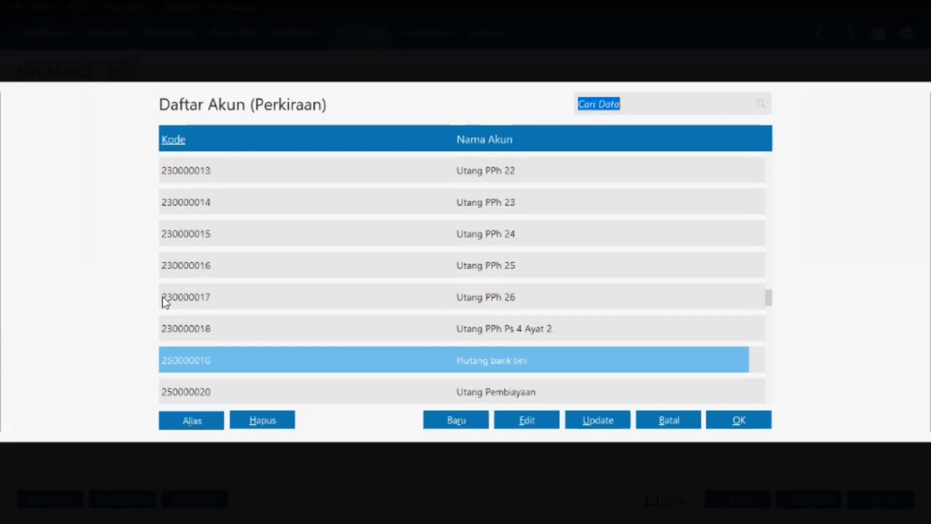
# Rename the selected account to "Hutang bank bri", save it and use it for the first allocation row
pyautogui.click(531, 422)
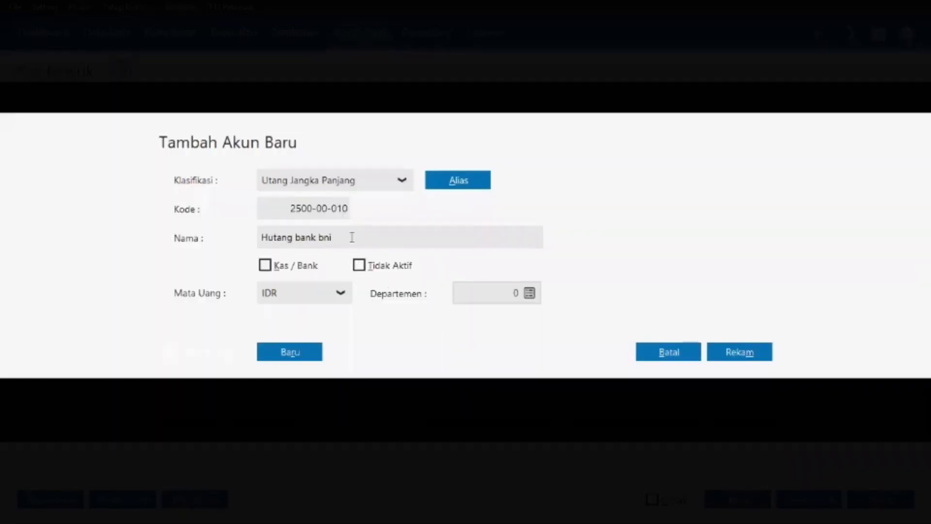
pyautogui.click(353, 237)
pyautogui.click(352, 237)
pyautogui.press('BackSpace')
pyautogui.press('BackSpace')
pyautogui.write('ri')
pyautogui.click(729, 355)
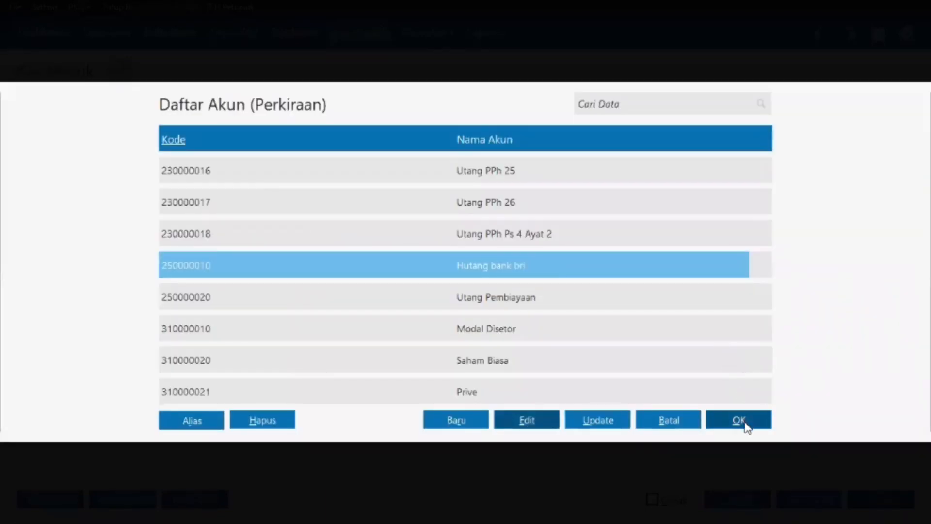
pyautogui.click(744, 422)
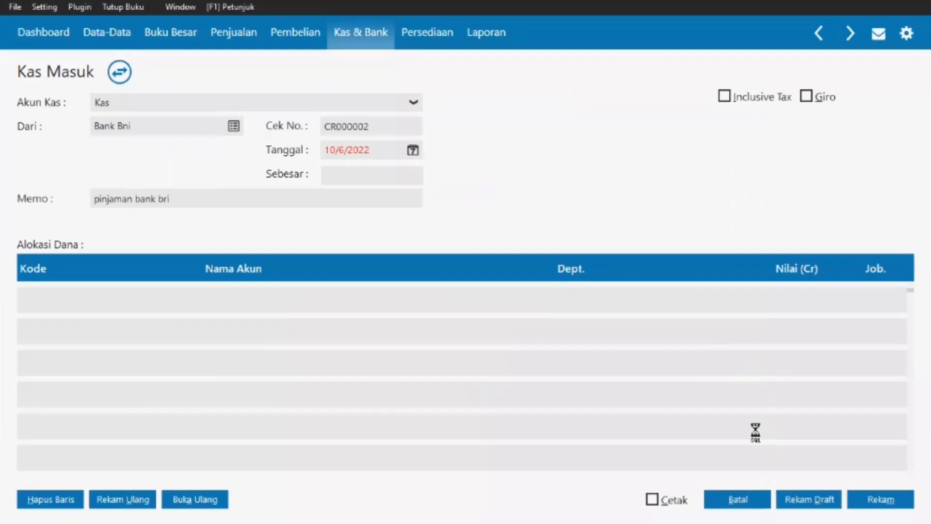
# Rename the Bank Bni contact to "Bank bri", save it without a tax number and choose it as the source of the funds
pyautogui.click(234, 127)
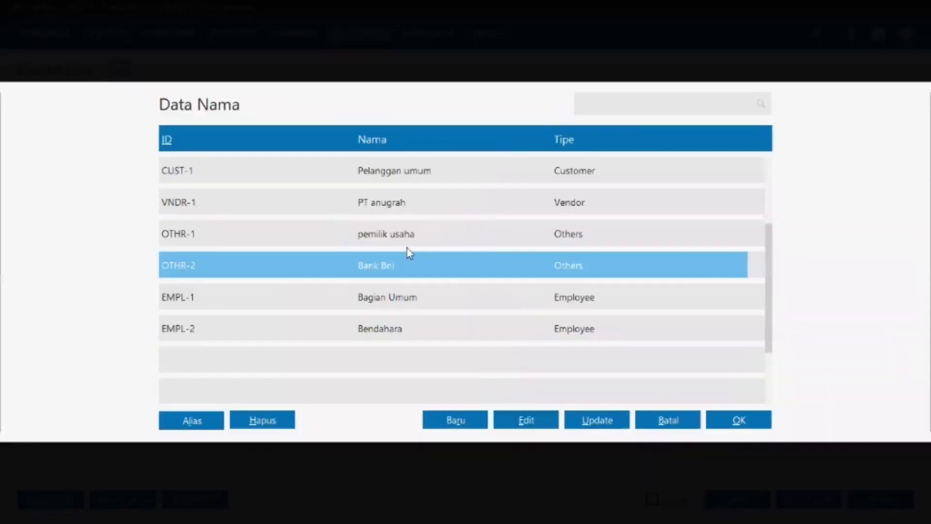
pyautogui.click(532, 422)
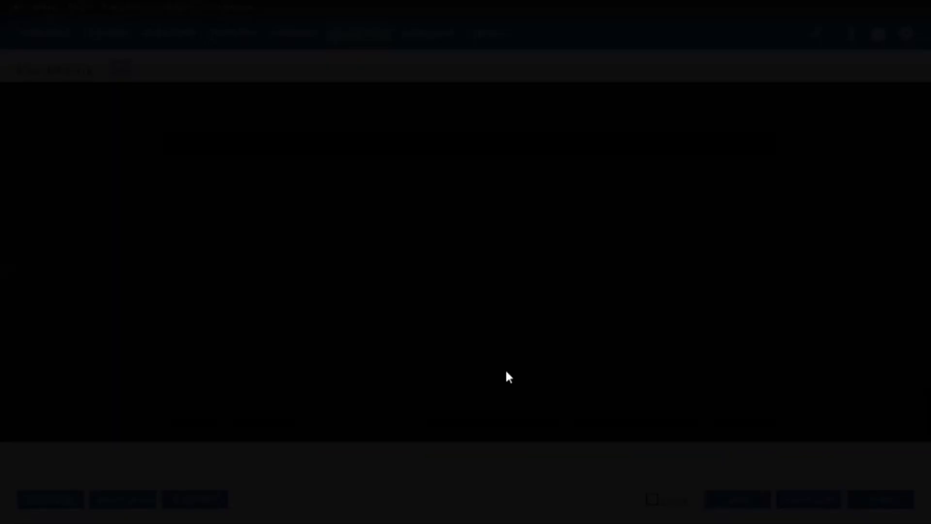
pyautogui.press('Tab')
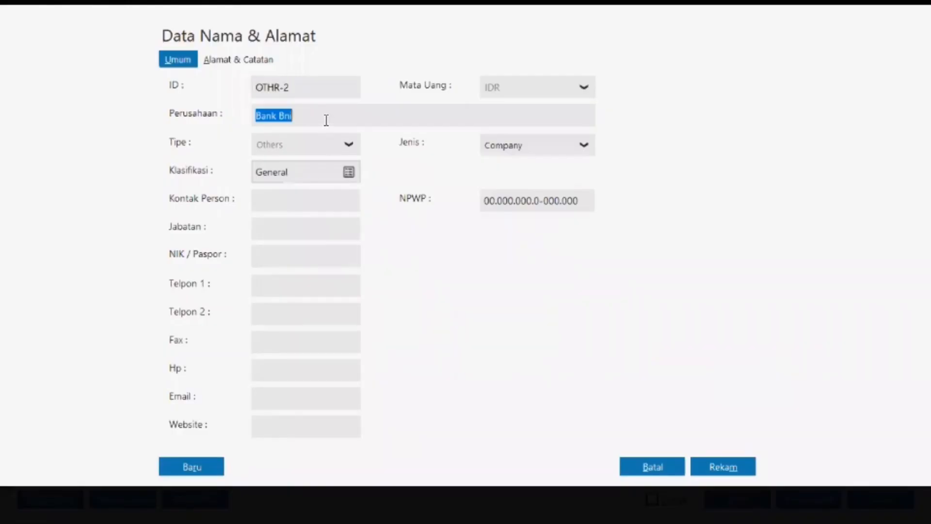
pyautogui.doubleClick(326, 120)
pyautogui.press('BackSpace')
pyautogui.write('bri')
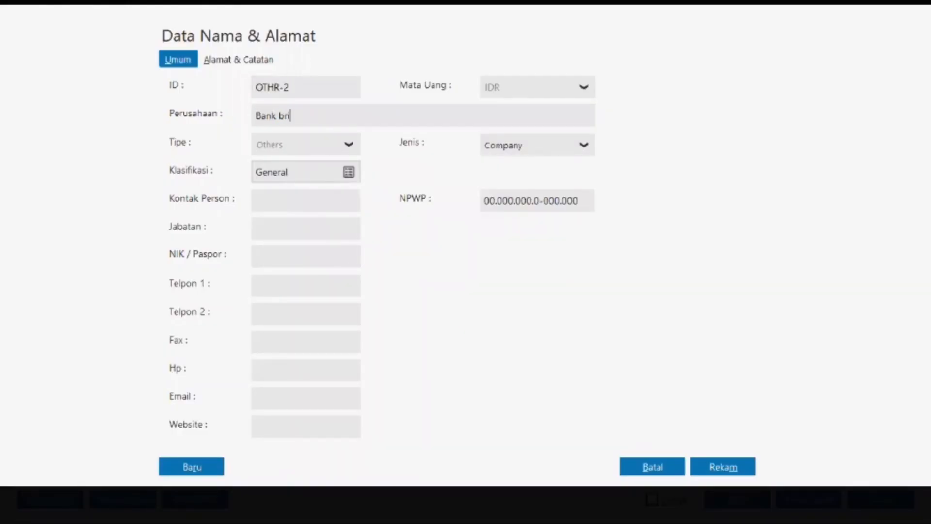
pyautogui.click(733, 469)
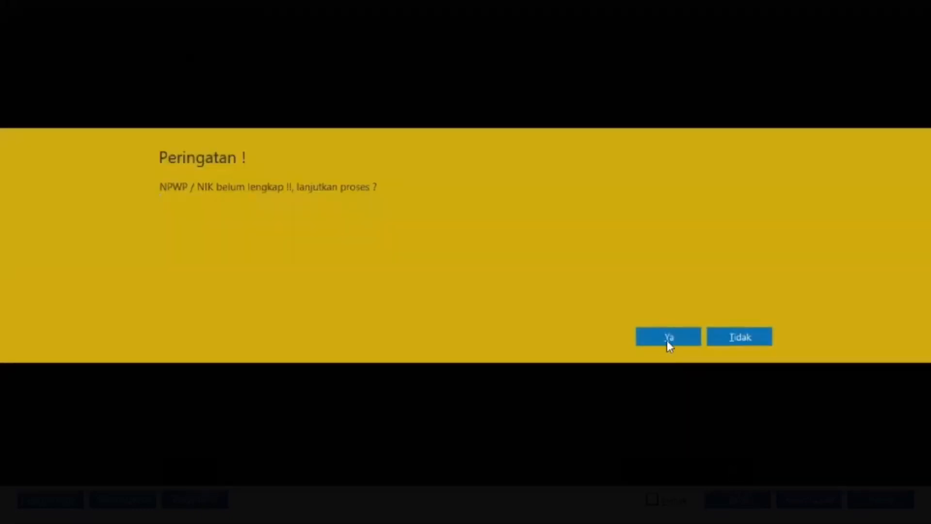
pyautogui.click(664, 338)
pyautogui.click(732, 419)
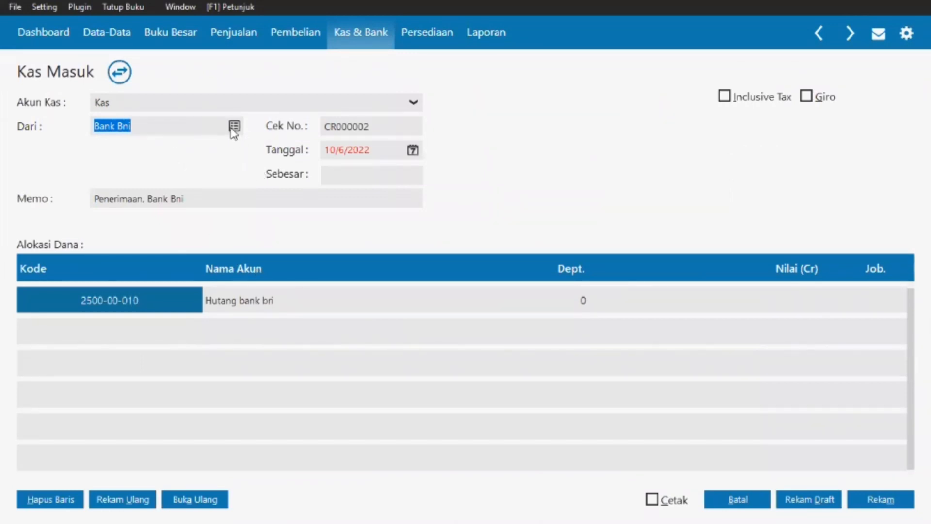
# Reopen the Bank bri contact record, save it again and reselect it as the source of the funds
pyautogui.click(233, 126)
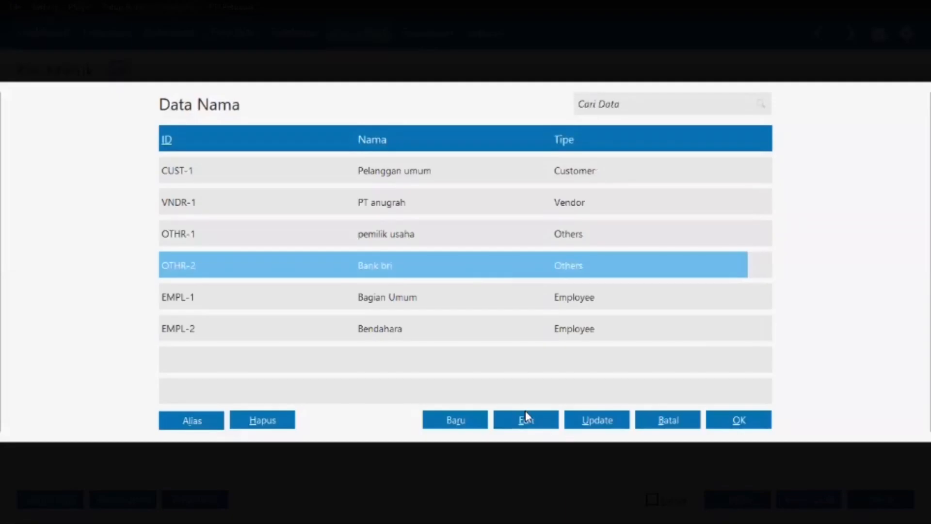
pyautogui.click(525, 418)
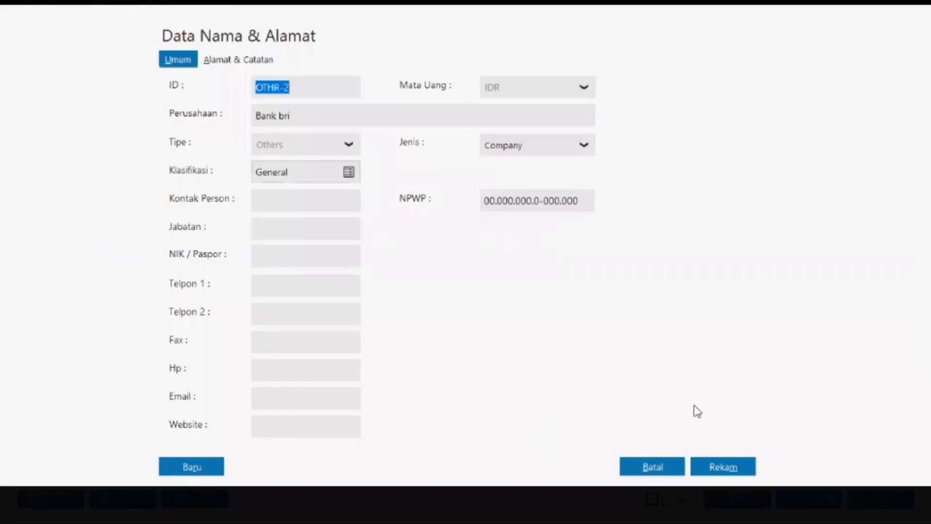
pyautogui.click(718, 464)
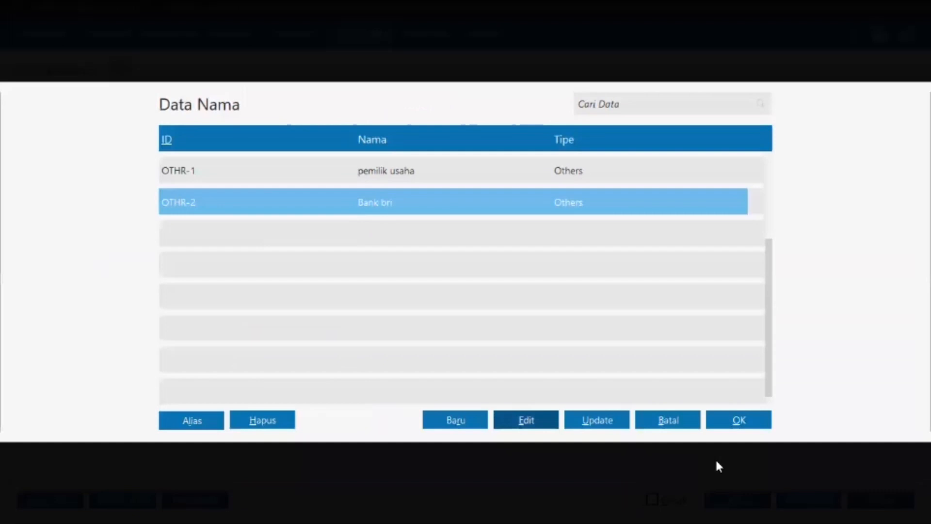
pyautogui.click(733, 418)
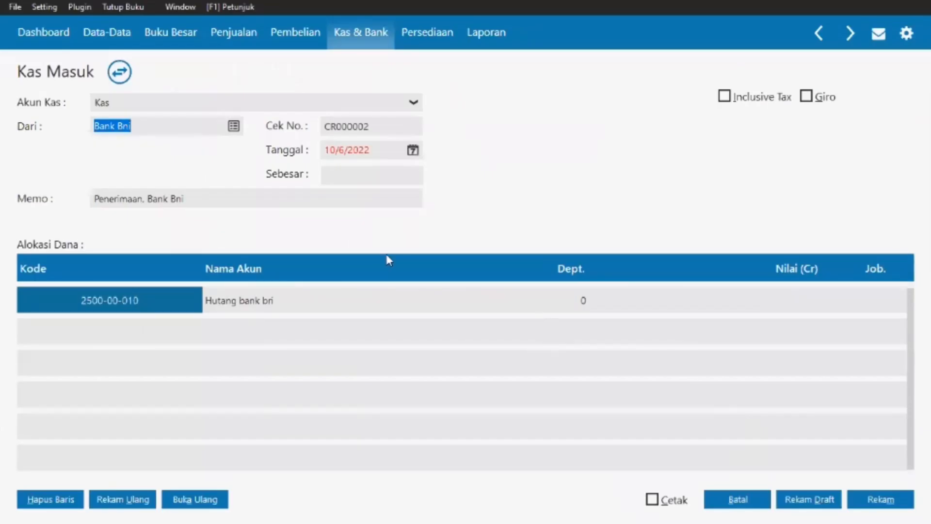
# Switch the source of the funds to pemilik usaha and back to Bank bri to refresh the contact name
pyautogui.click(221, 128)
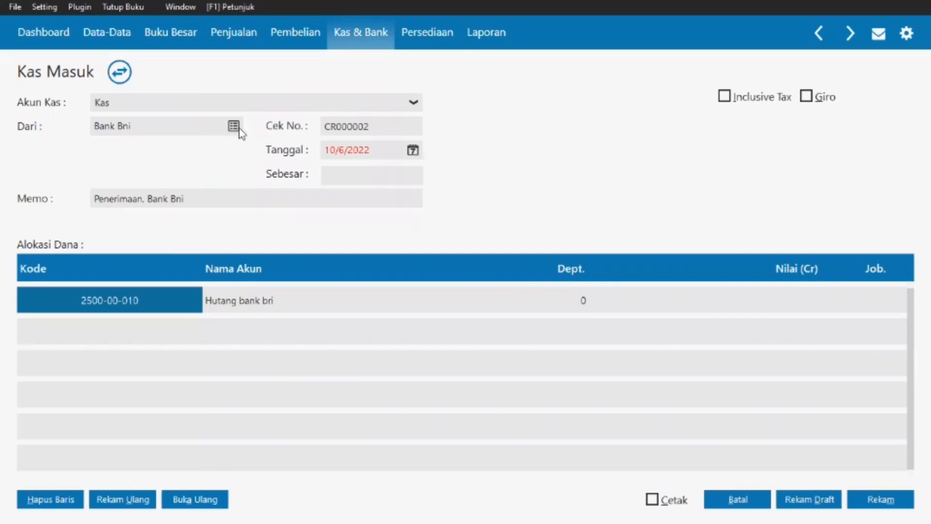
pyautogui.click(233, 126)
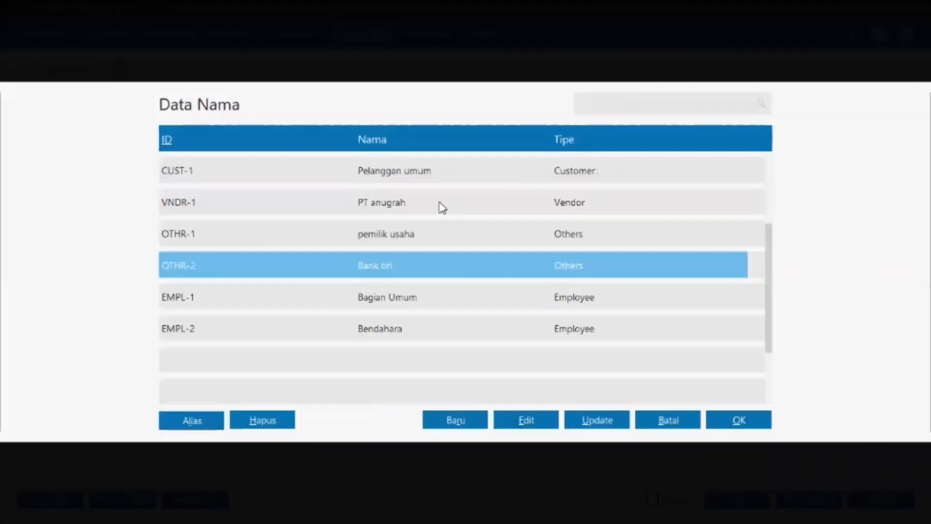
pyautogui.click(471, 234)
pyautogui.click(730, 421)
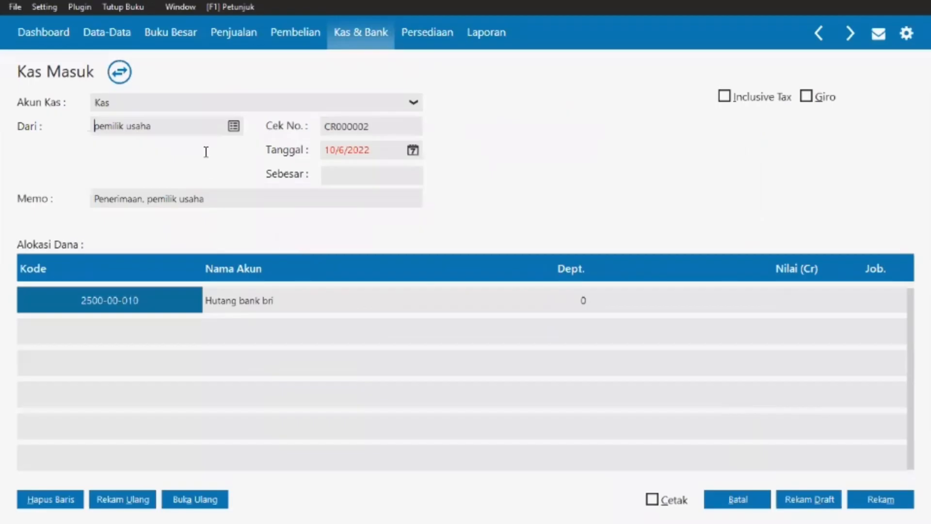
pyautogui.click(234, 127)
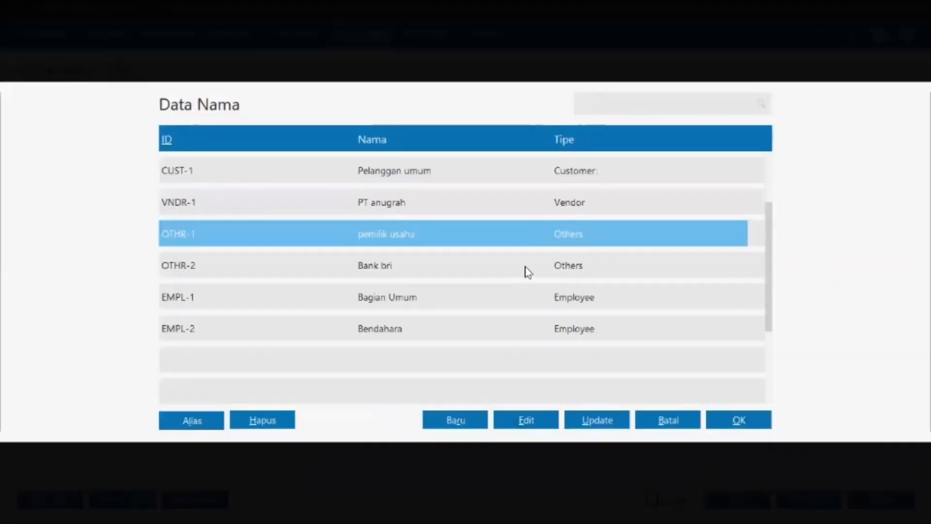
pyautogui.click(526, 267)
pyautogui.click(757, 419)
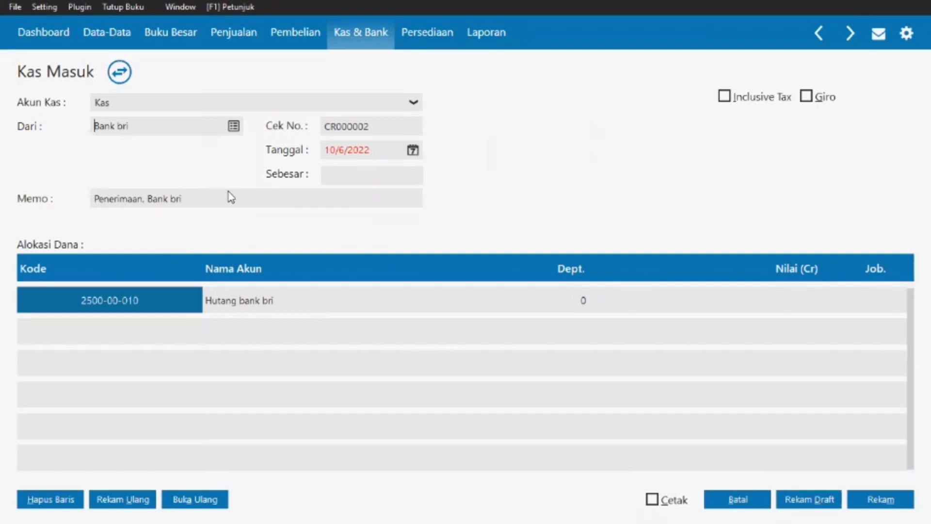
# Set the Hutang bank bri allocation to 10,000,000 and fill in the matching receipt amount
pyautogui.click(650, 304)
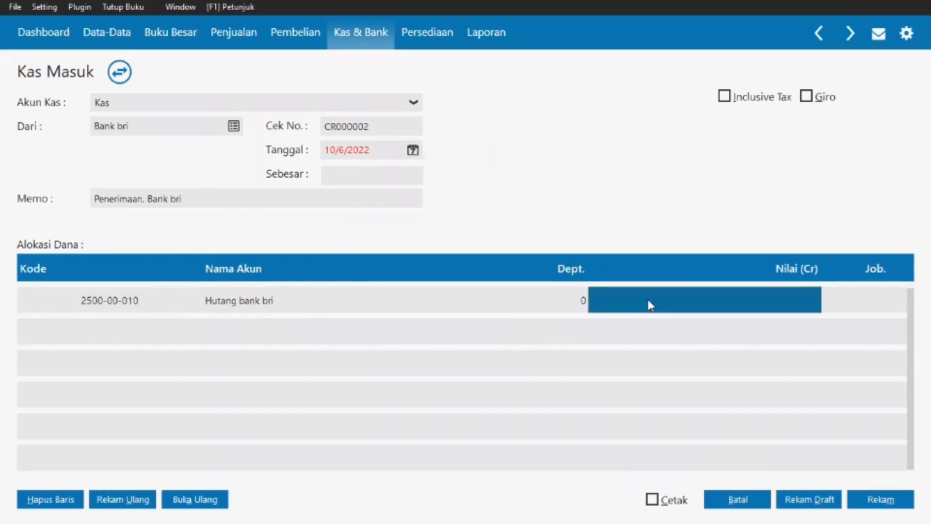
pyautogui.write('10,00')
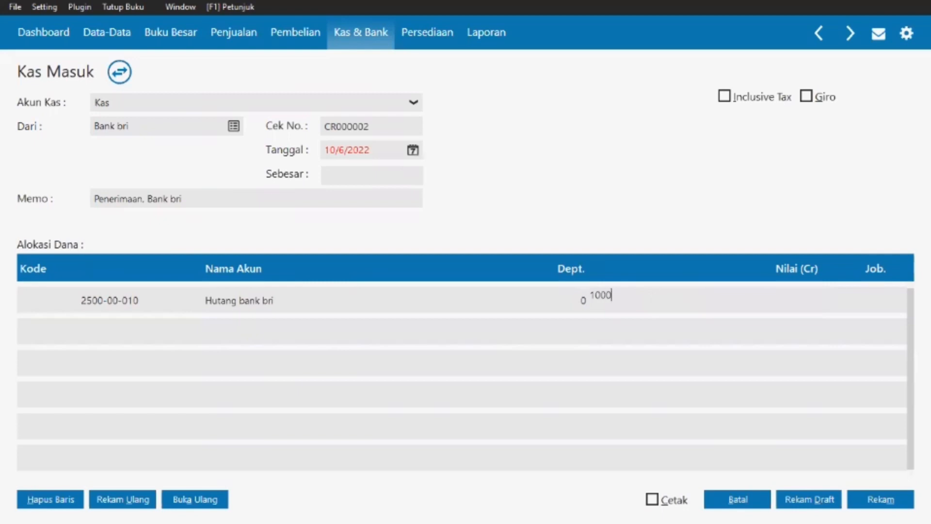
pyautogui.write('0,000')
pyautogui.press('Return')
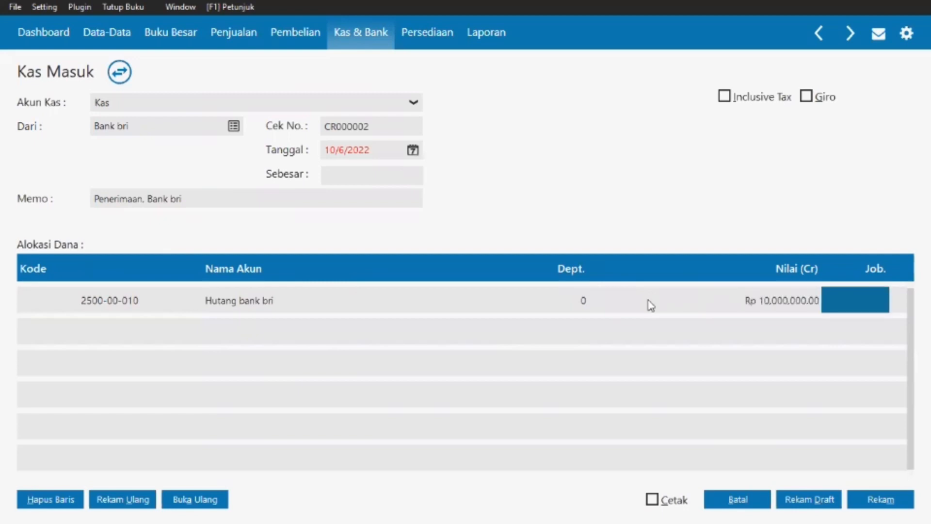
pyautogui.click(340, 175)
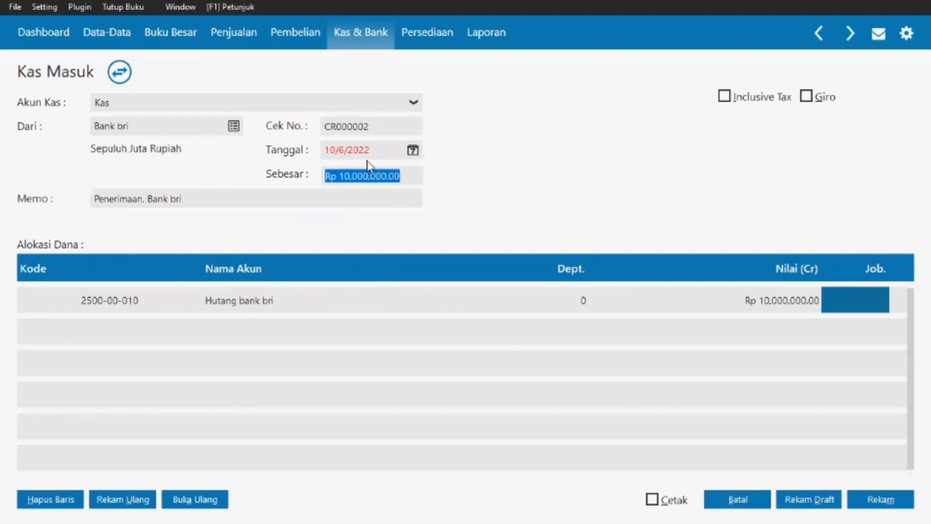
# Set the Kas Masuk transaction date to 8/10/2022
pyautogui.click(378, 150)
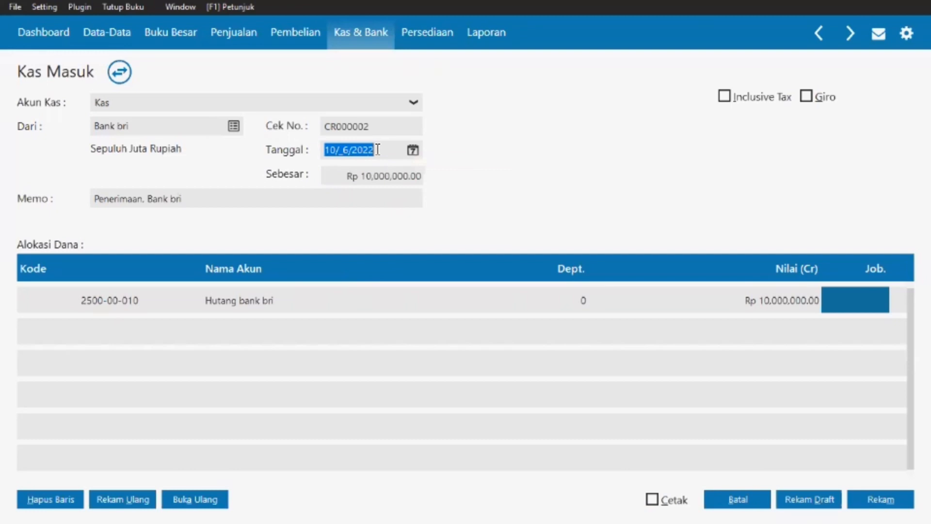
pyautogui.press('BackSpace')
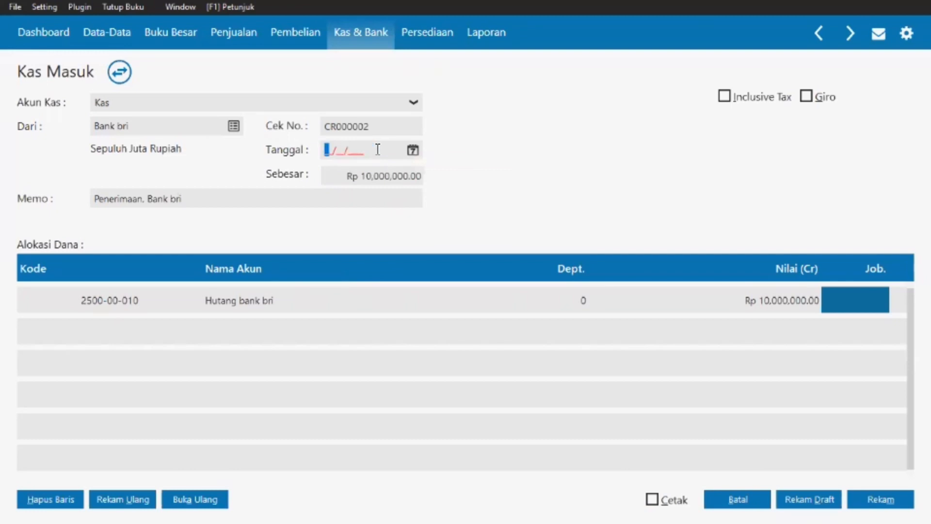
pyautogui.write('08/10/2022')
pyautogui.click(470, 293)
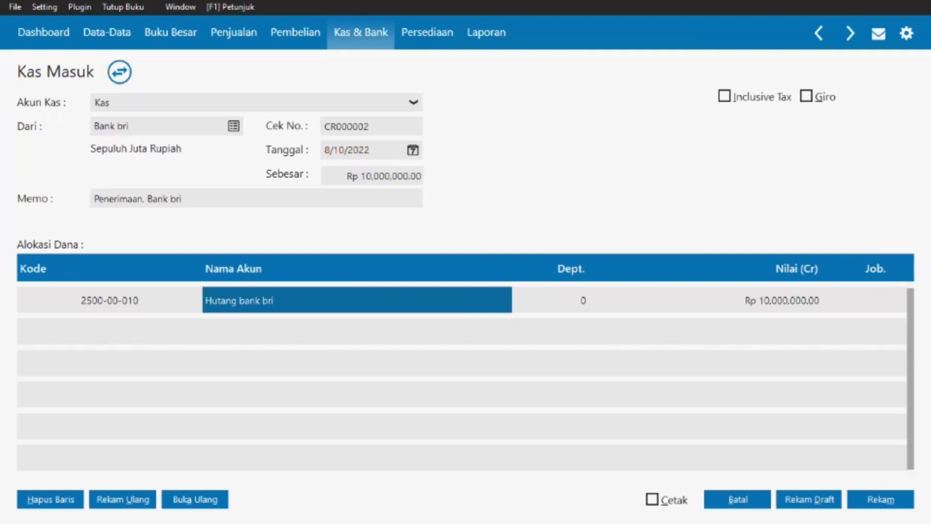
# Record the Bank bri cash receipt and close the new blank Kas Masuk form
pyautogui.click(901, 500)
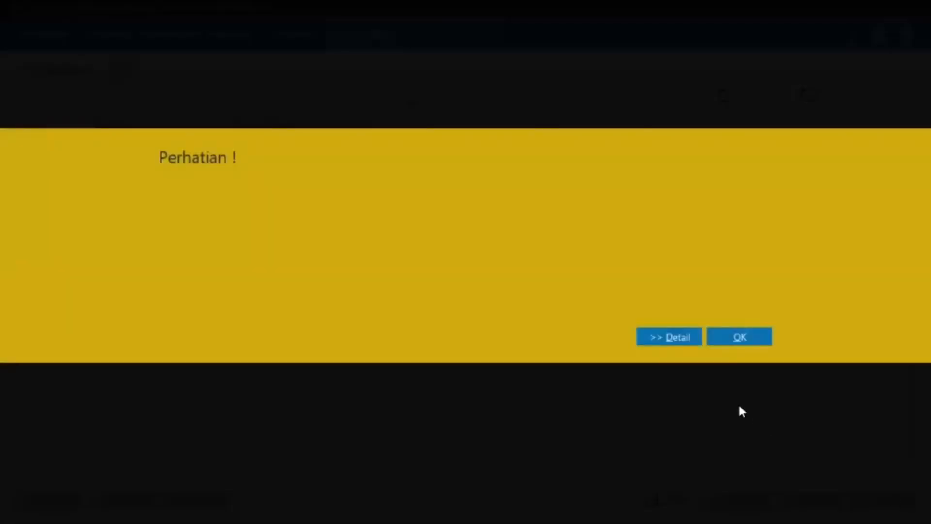
pyautogui.click(737, 335)
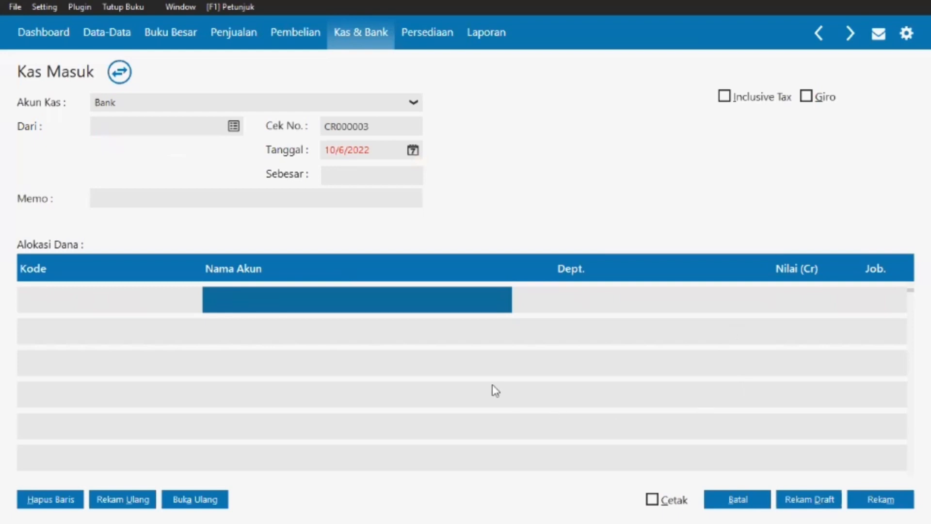
pyautogui.click(735, 500)
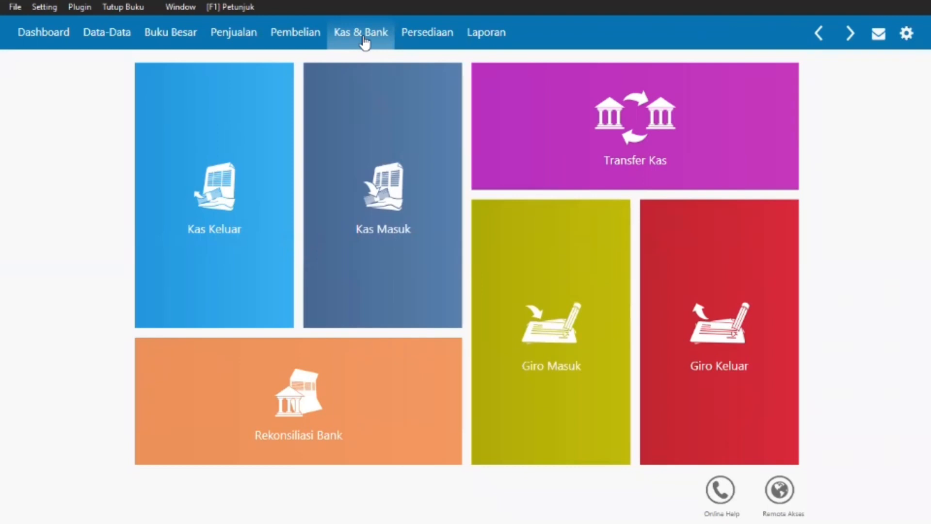
# Start a Kas Keluar entry from the Kas account with Bagian Umum as recipient, without copying the earlier transaction
pyautogui.moveTo(154, 299)
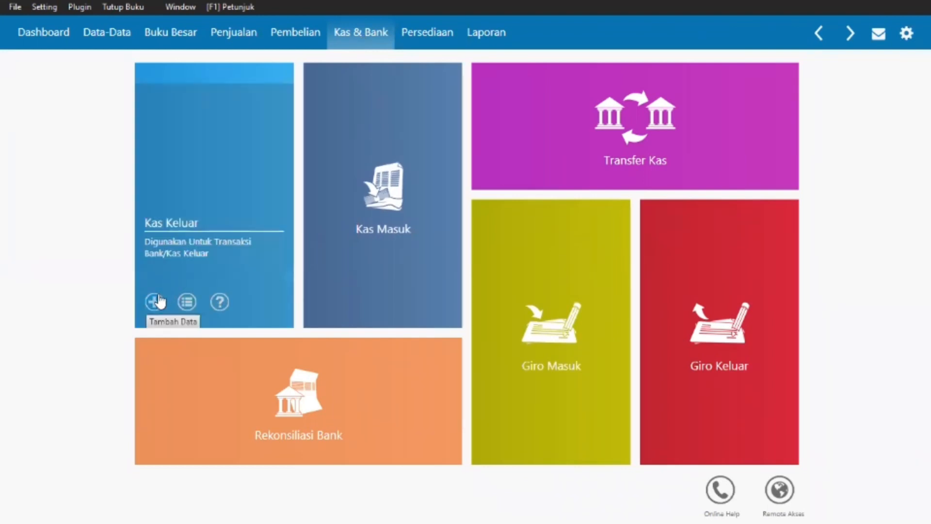
pyautogui.click(158, 298)
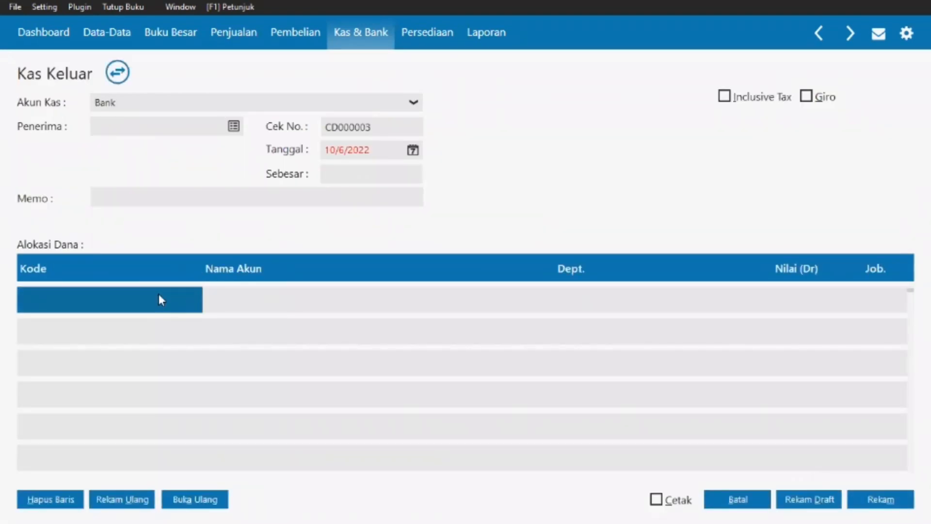
pyautogui.click(415, 103)
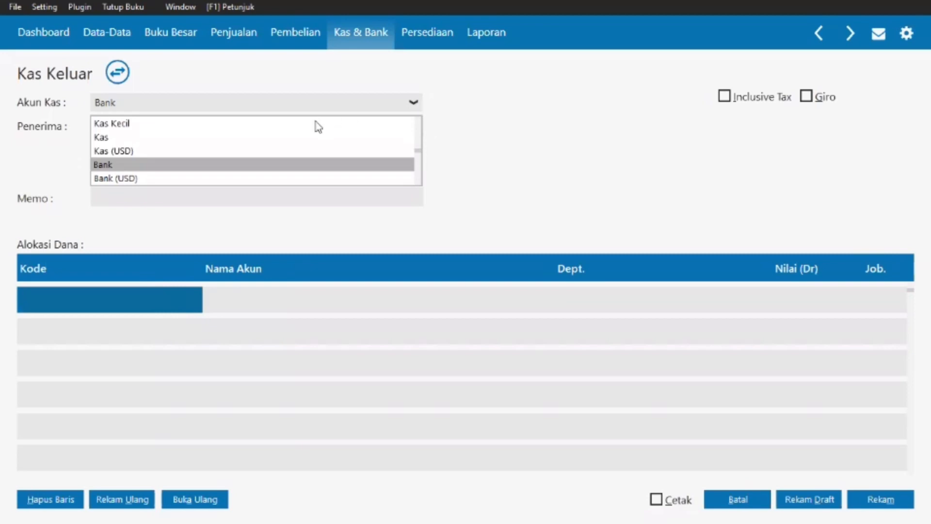
pyautogui.click(290, 141)
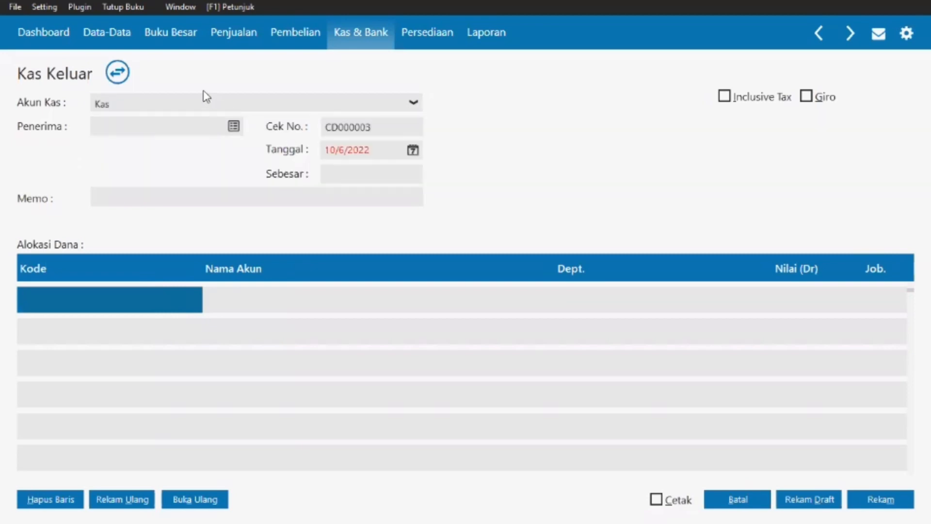
pyautogui.click(233, 126)
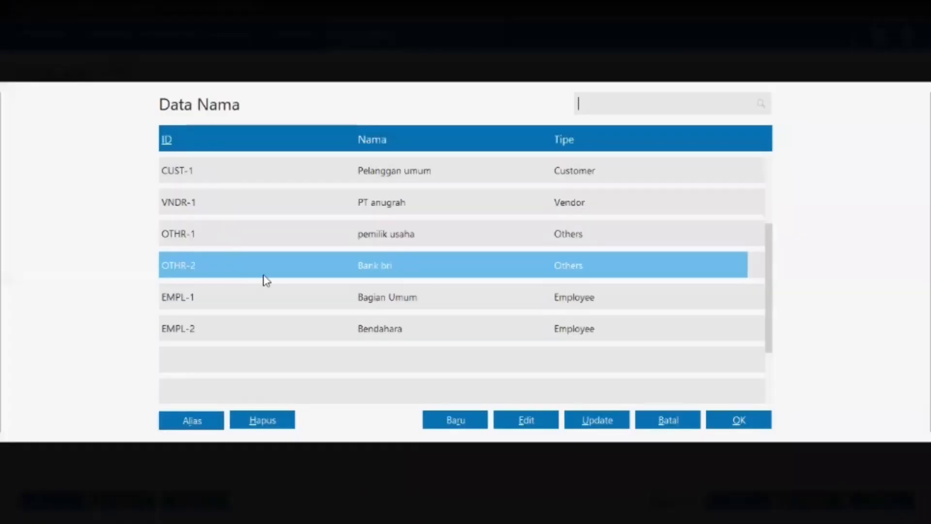
pyautogui.click(270, 288)
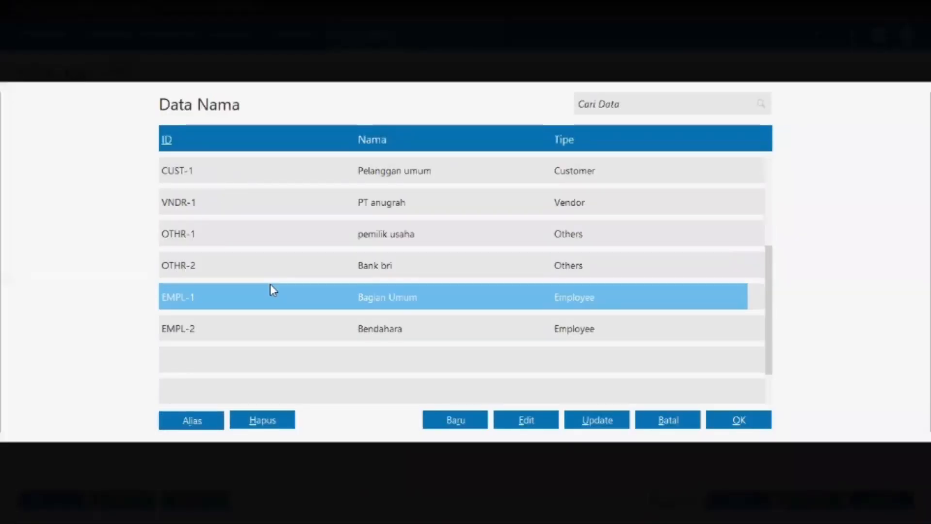
pyautogui.click(735, 430)
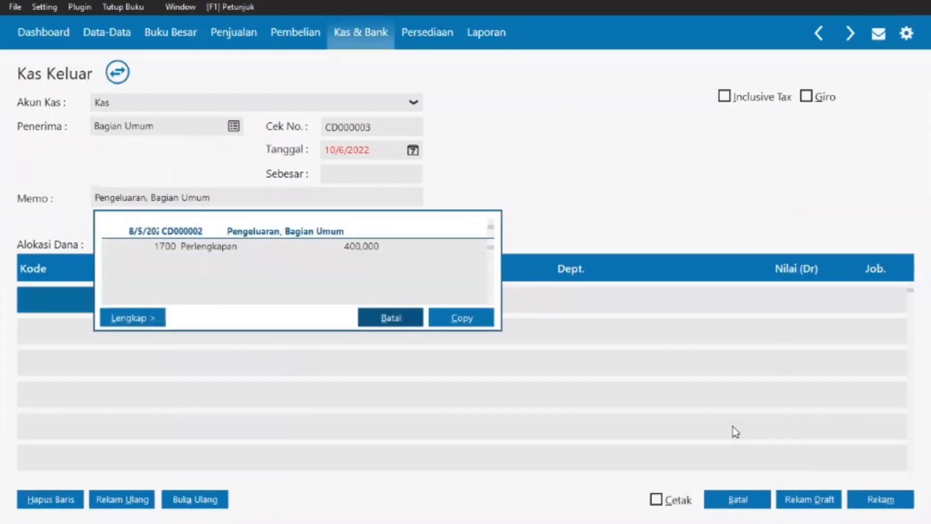
pyautogui.click(391, 319)
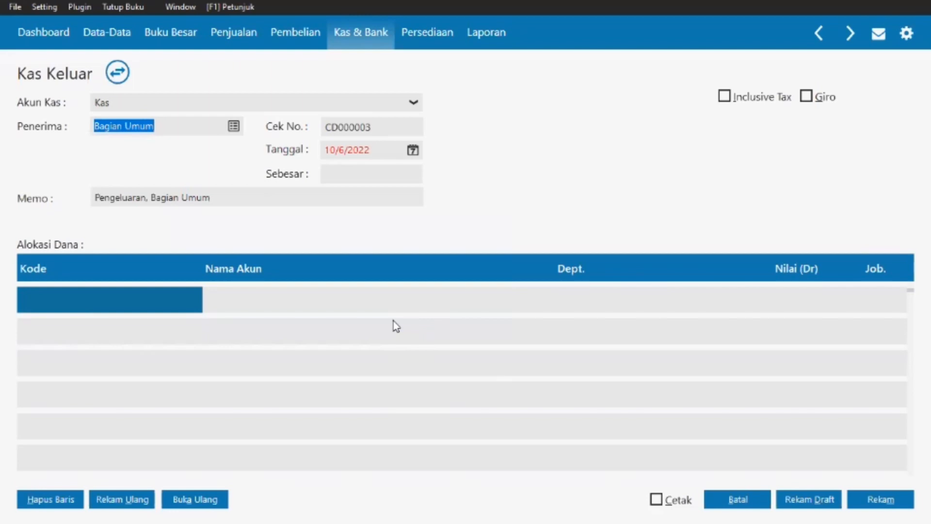
# Replace the cash-out memo with "membayar tagihan air"
pyautogui.click(265, 196)
pyautogui.press('BackSpace')
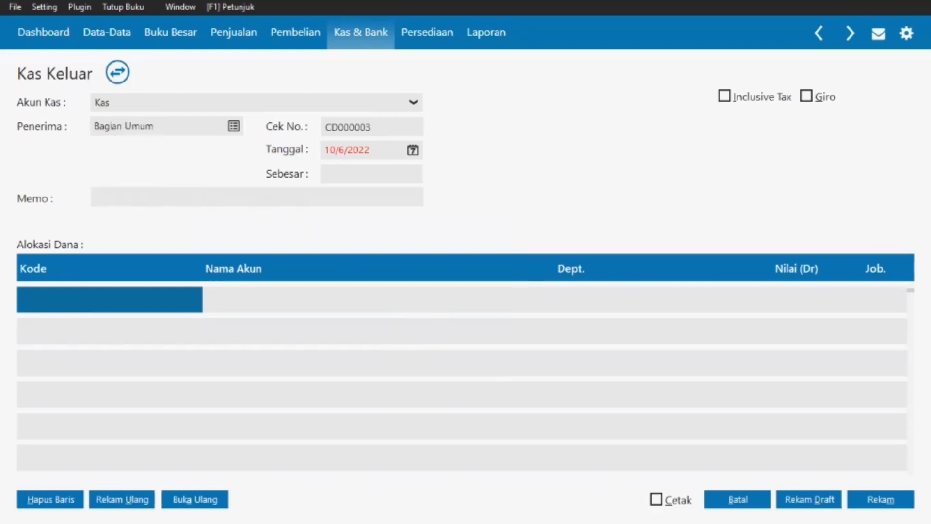
pyautogui.write('membayar tagihan air')
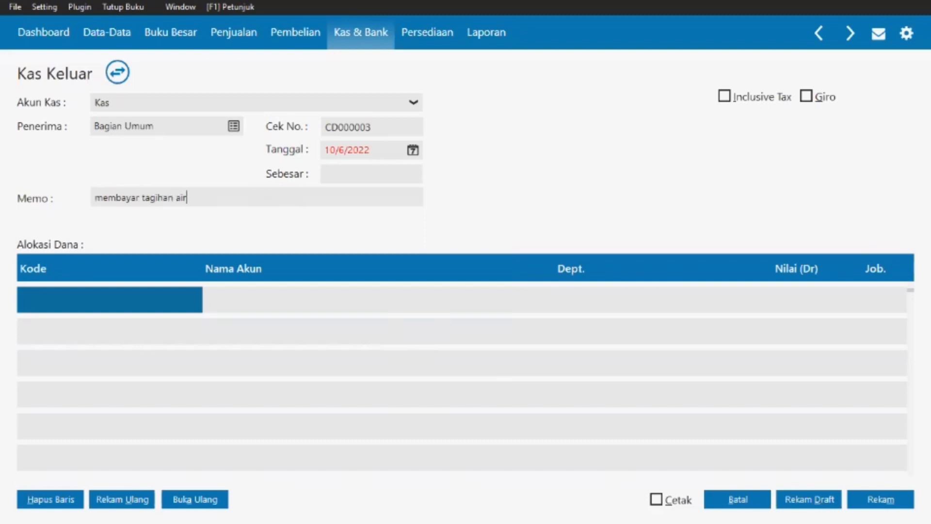
# Allocate the payment to the Beban listrik, air, telepon account (690000011), without copying the earlier electricity transaction
pyautogui.click(190, 306)
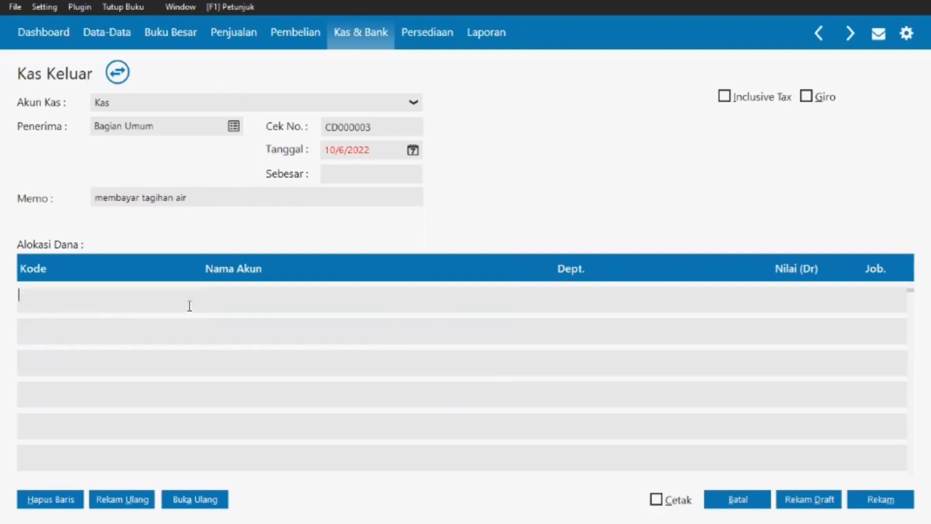
pyautogui.doubleClick(190, 306)
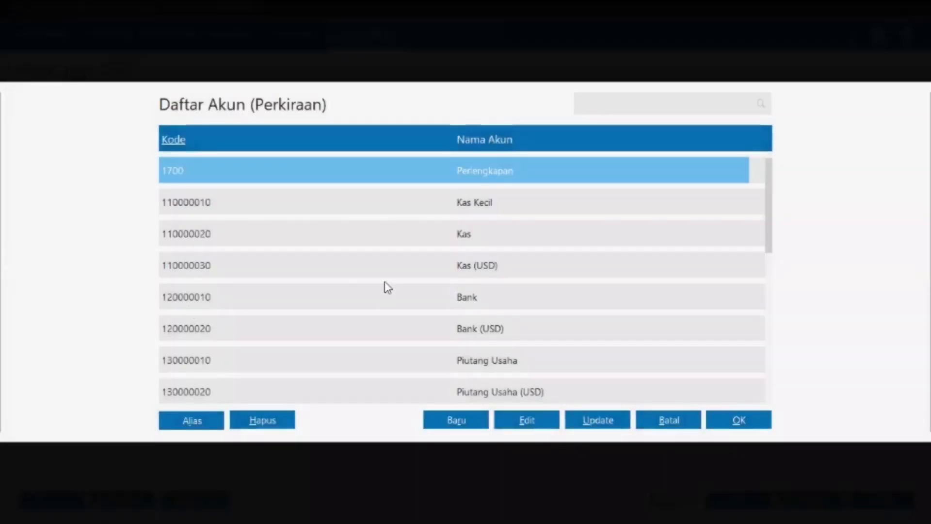
pyautogui.press('Down')
pyautogui.press('Down')
pyautogui.press('Down')
pyautogui.press('Down')
pyautogui.press('Down')
pyautogui.press('Down')
pyautogui.press('Down')
pyautogui.press('Down')
pyautogui.press('Down')
pyautogui.press('Down')
pyautogui.press('Down')
pyautogui.press('Down')
pyautogui.press('Down')
pyautogui.press('Down')
pyautogui.press('Down')
pyautogui.press('Down')
pyautogui.press('Down')
pyautogui.press('Down')
pyautogui.press('Down')
pyautogui.press('Down')
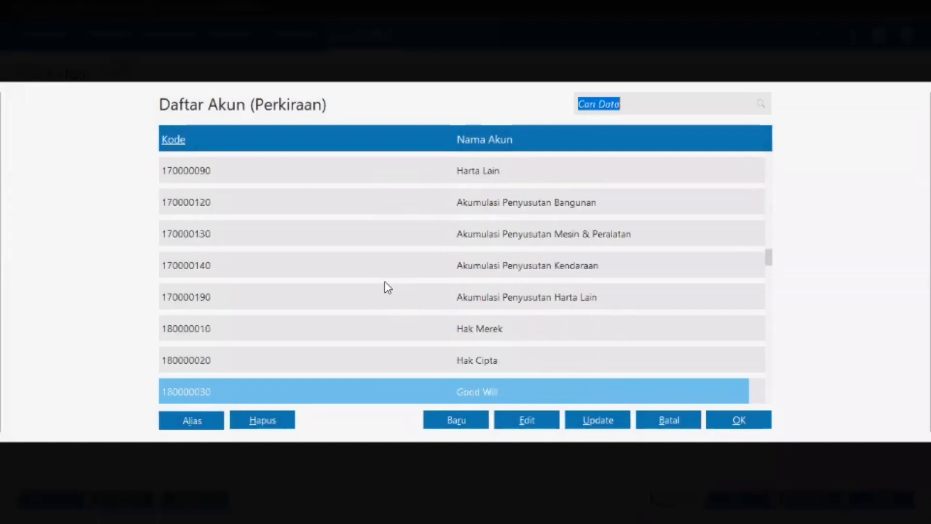
pyautogui.press('Down')
pyautogui.press('Down')
pyautogui.press('Down')
pyautogui.press('Down')
pyautogui.press('Down')
pyautogui.press('Down')
pyautogui.press('Down')
pyautogui.press('Down')
pyautogui.press('Down')
pyautogui.press('Down')
pyautogui.press('Down')
pyautogui.press('Down')
pyautogui.press('Down')
pyautogui.press('Down')
pyautogui.press('Down')
pyautogui.press('Down')
pyautogui.press('Down')
pyautogui.press('Down')
pyautogui.press('Down')
pyautogui.press('Down')
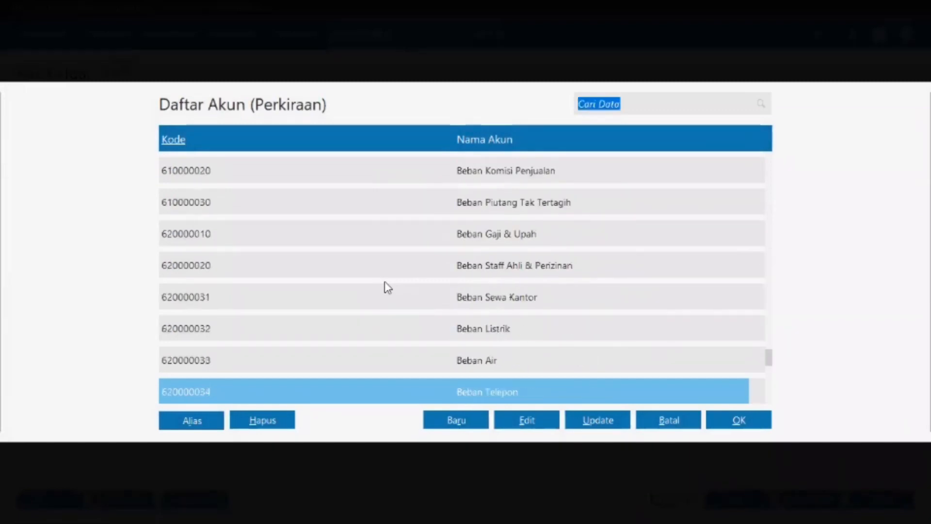
pyautogui.press('Down')
pyautogui.press('Down')
pyautogui.press('Down')
pyautogui.press('Down')
pyautogui.press('Down')
pyautogui.press('Down')
pyautogui.press('Down')
pyautogui.click(391, 288)
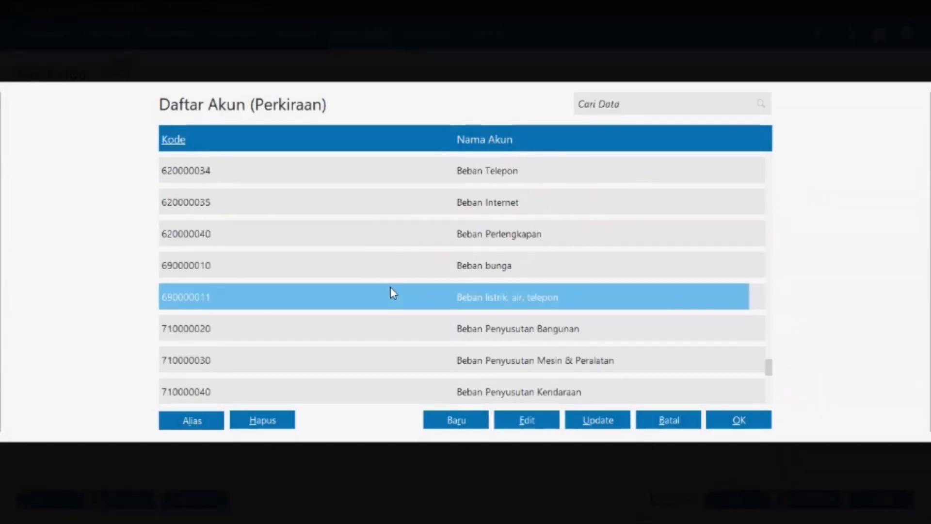
pyautogui.click(737, 420)
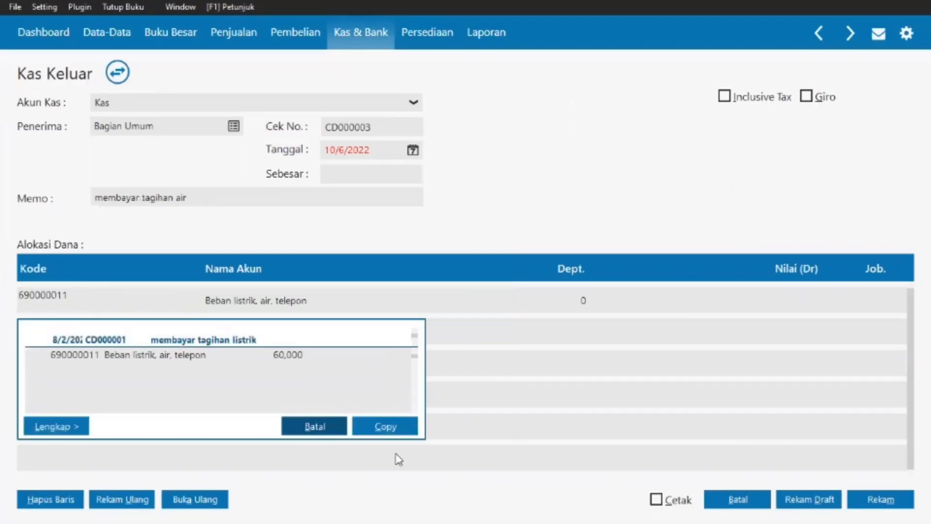
pyautogui.click(314, 421)
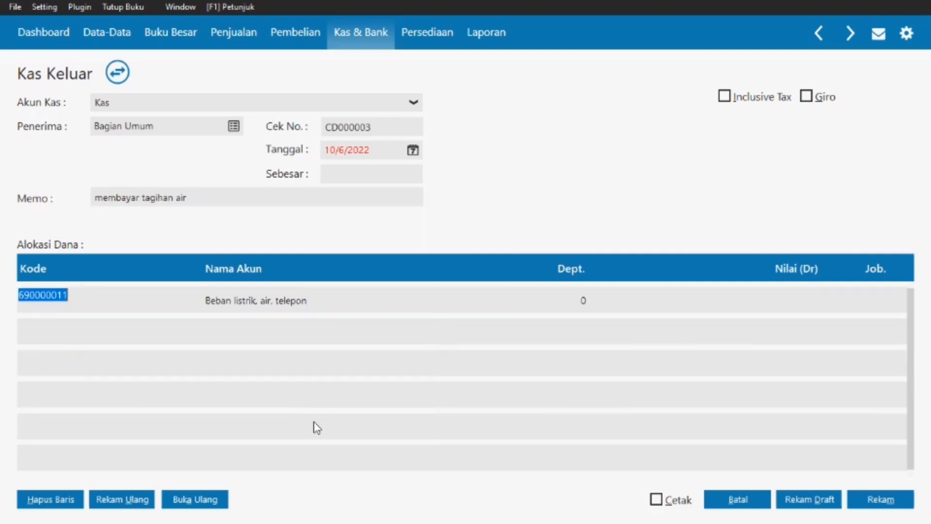
# Set the debit value of the Beban listrik, air, telepon allocation to 100,000
pyautogui.click(661, 298)
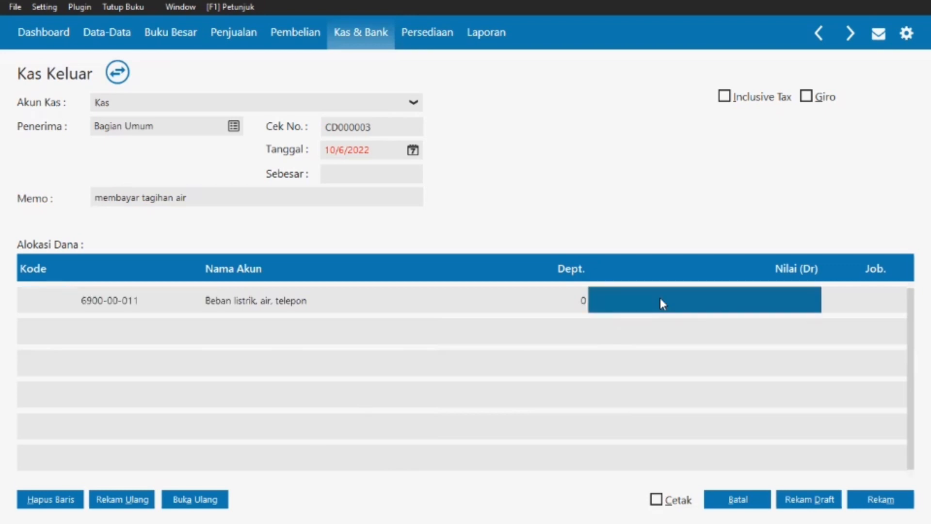
pyautogui.write('100000')
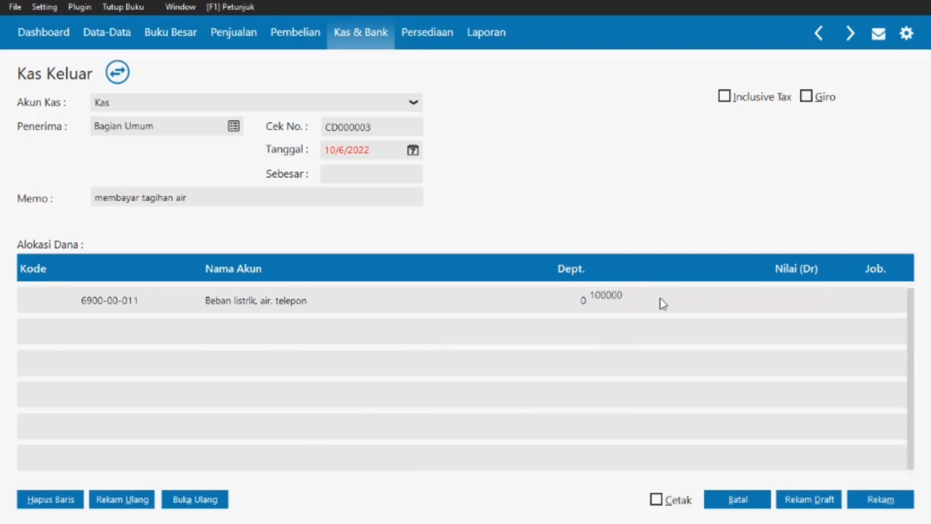
pyautogui.press('Tab')
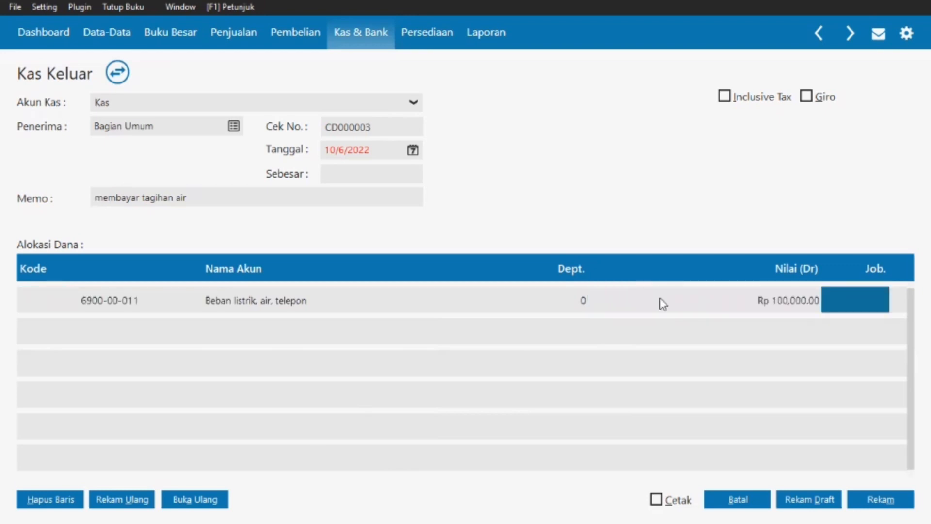
# Set the Kas Keluar transaction date to 8/16/2022
pyautogui.click(387, 149)
pyautogui.press('BackSpace')
pyautogui.write('08/16/2022')
# Fill in the matching payment amount, record the water bill cash-out and close the new blank form
pyautogui.click(348, 174)
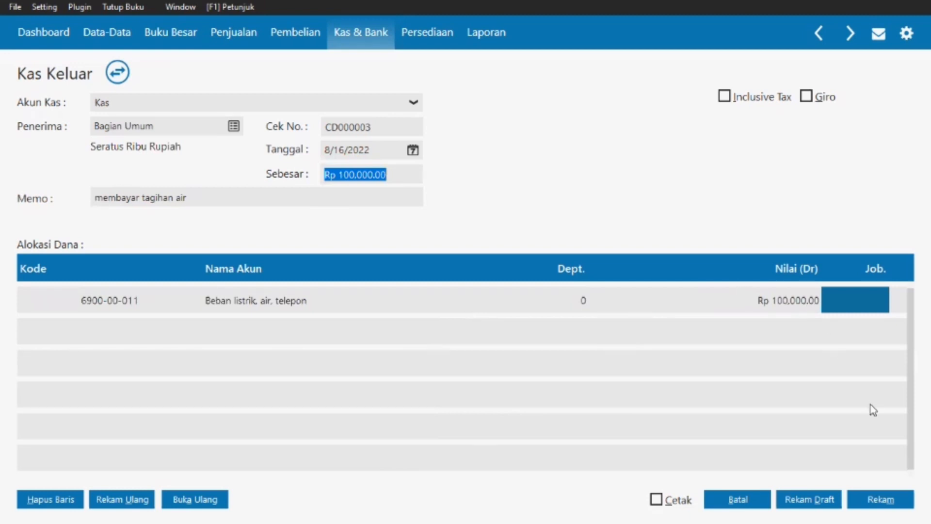
pyautogui.click(878, 500)
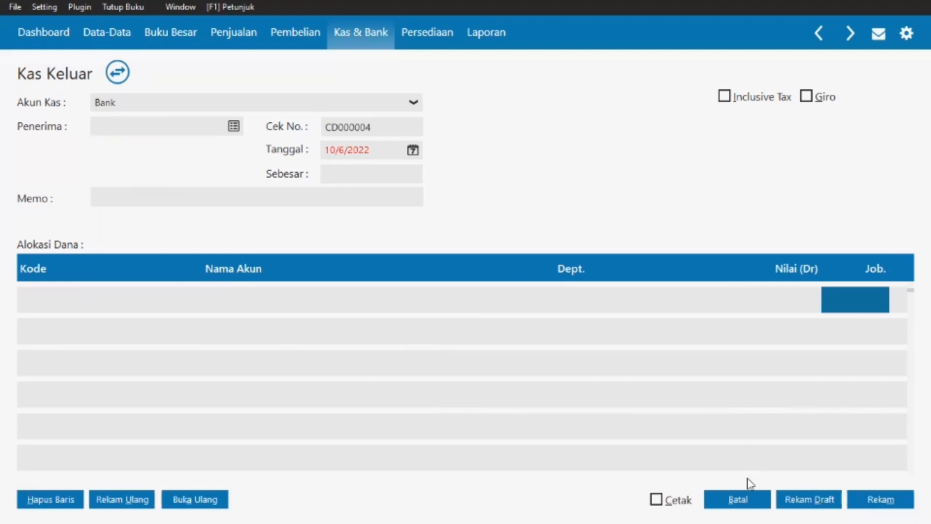
pyautogui.click(738, 500)
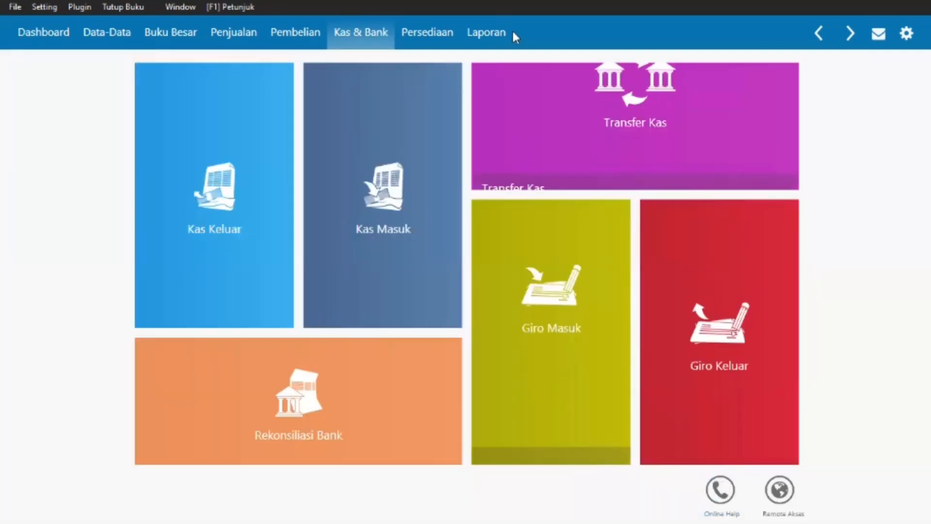
# Generate the Daftar Jurnal - Semua Transaksi report for all transactions from 8/1/2022 to 8/31/2022
pyautogui.click(493, 32)
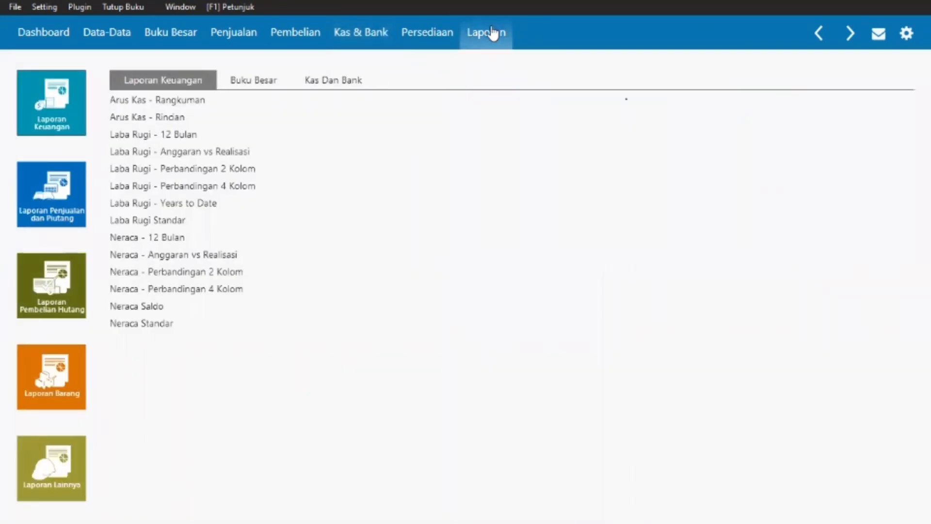
pyautogui.click(252, 88)
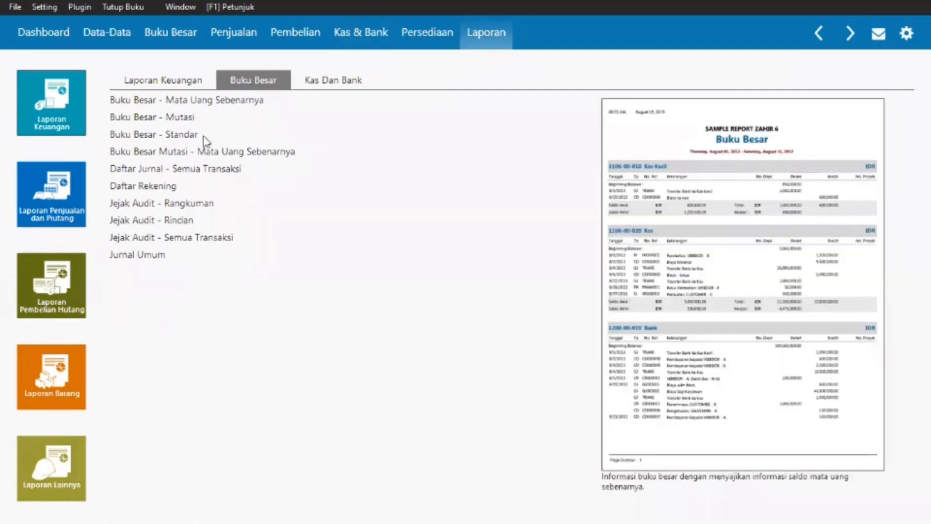
pyautogui.click(196, 171)
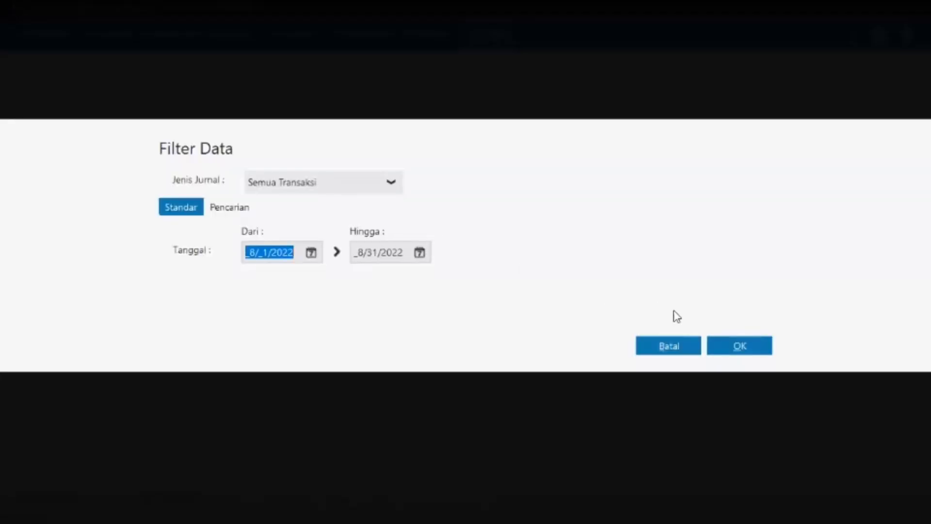
pyautogui.click(734, 352)
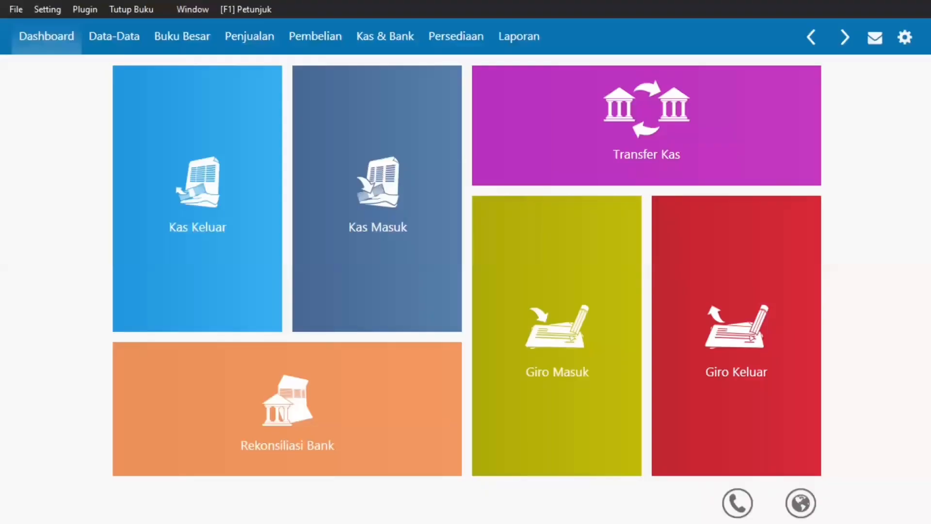
# Start a new Kas Keluar transaction paid from the Kas account with Bendahara as the recipient
pyautogui.click(114, 36)
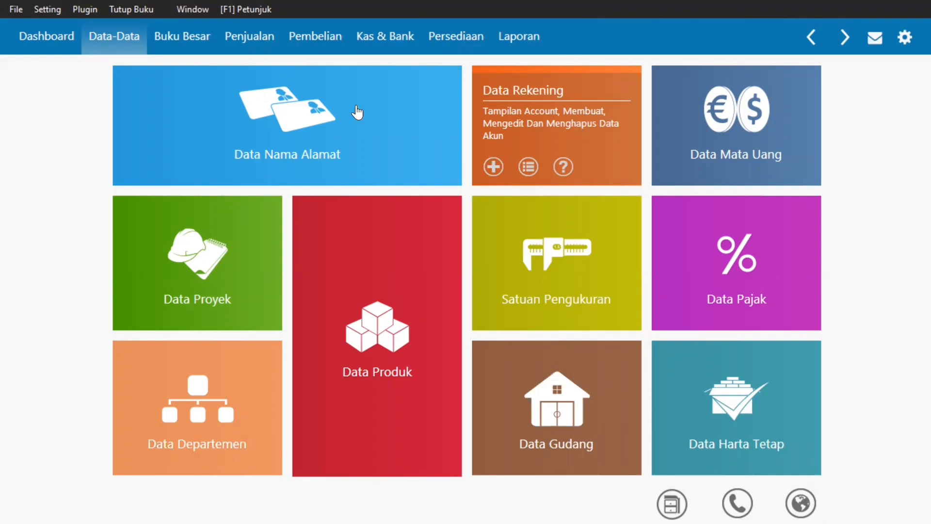
pyautogui.click(381, 43)
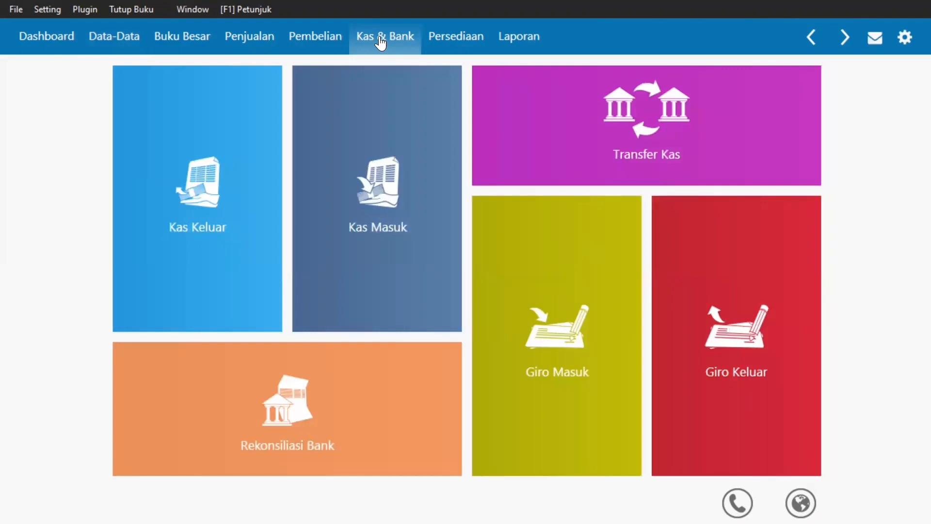
pyautogui.moveTo(258, 180)
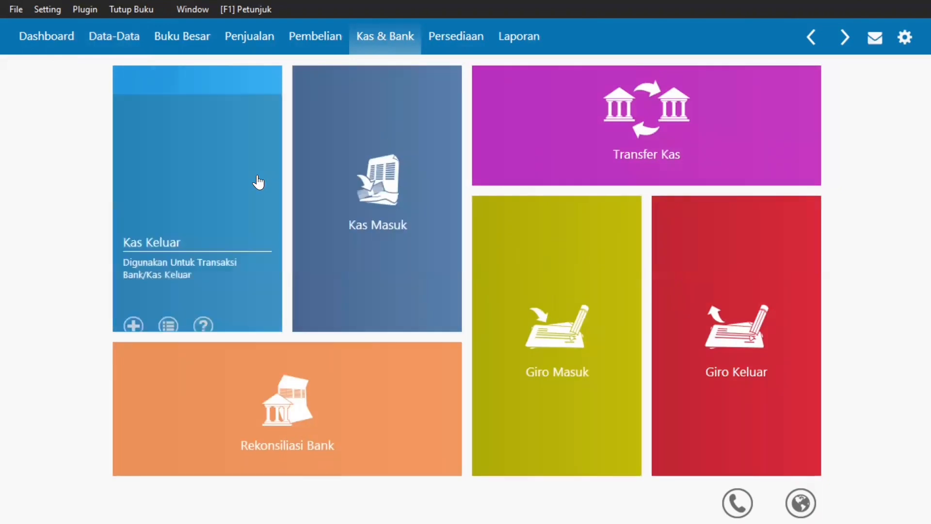
pyautogui.click(133, 304)
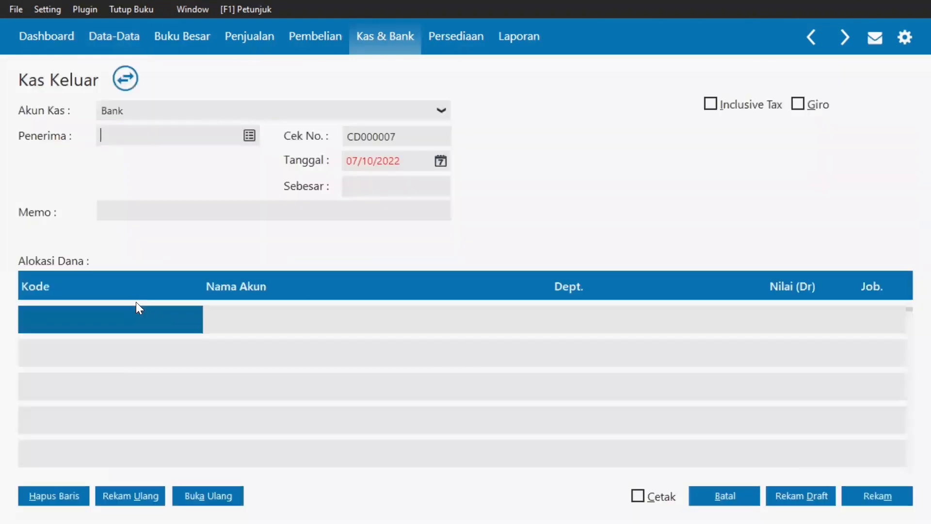
pyautogui.click(207, 111)
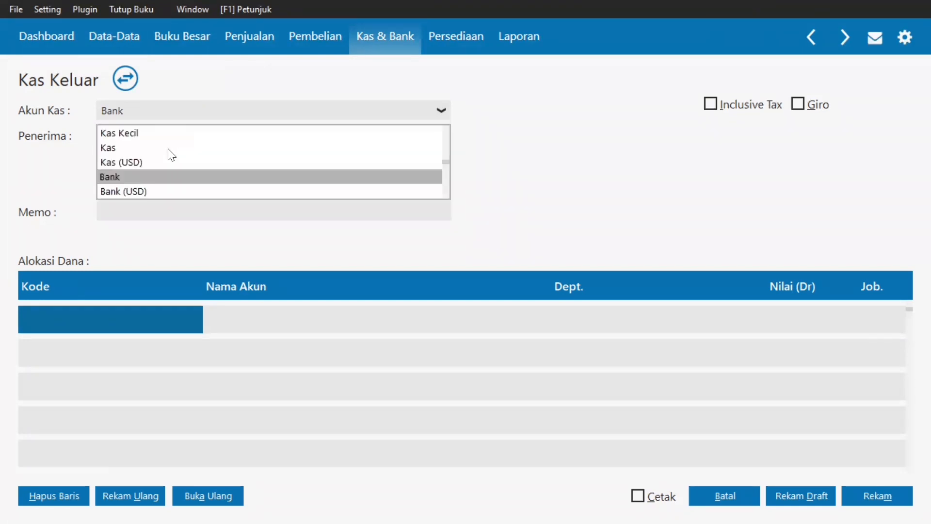
pyautogui.click(167, 149)
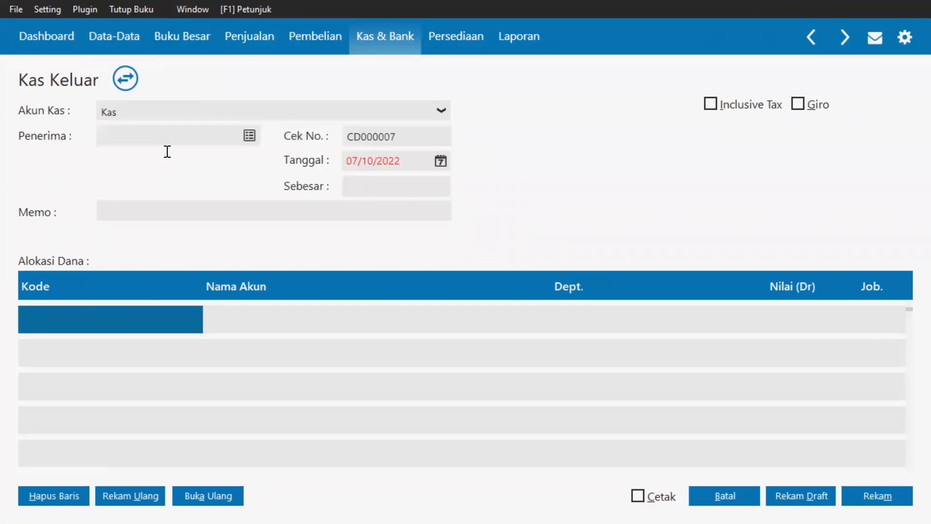
pyautogui.click(244, 140)
pyautogui.click(427, 334)
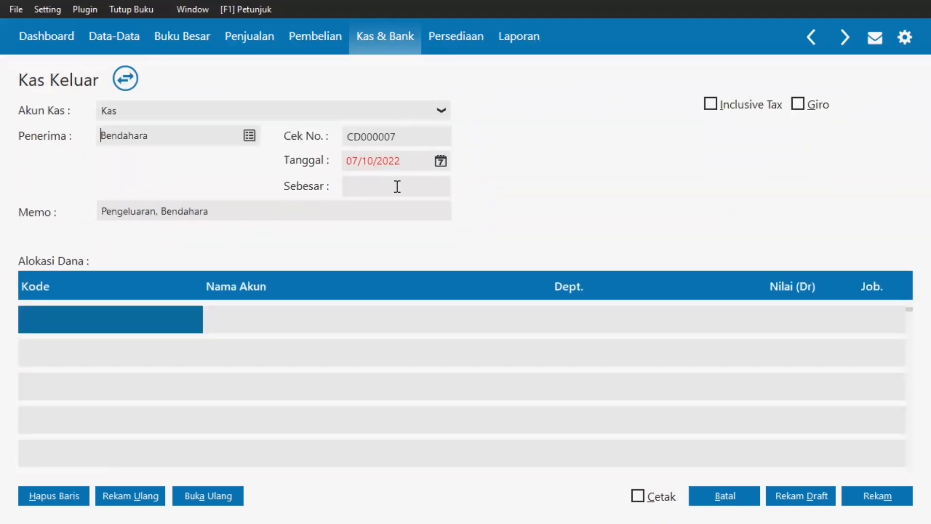
# Set the cash-out date to 17/08/2021 and the memo to "Pembayaran Gaji Karyawan"
pyautogui.click(415, 157)
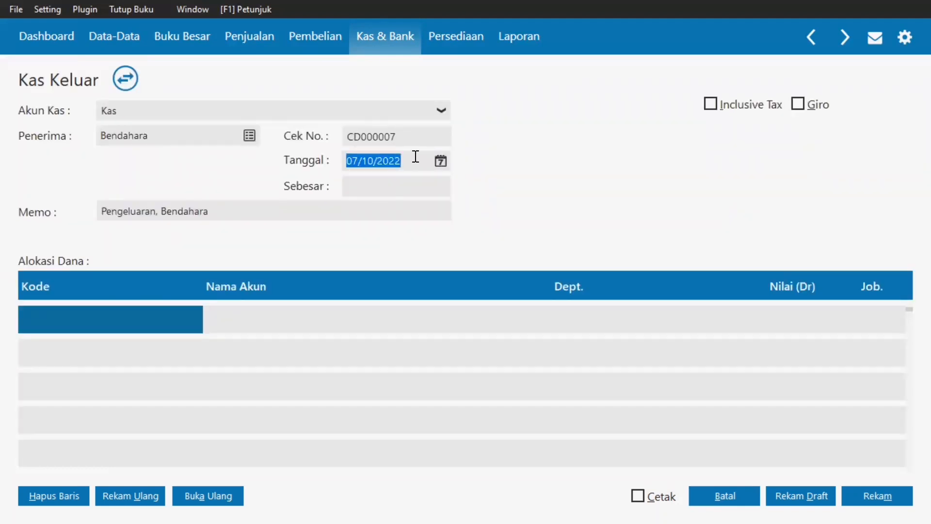
pyautogui.write('17/08/2021')
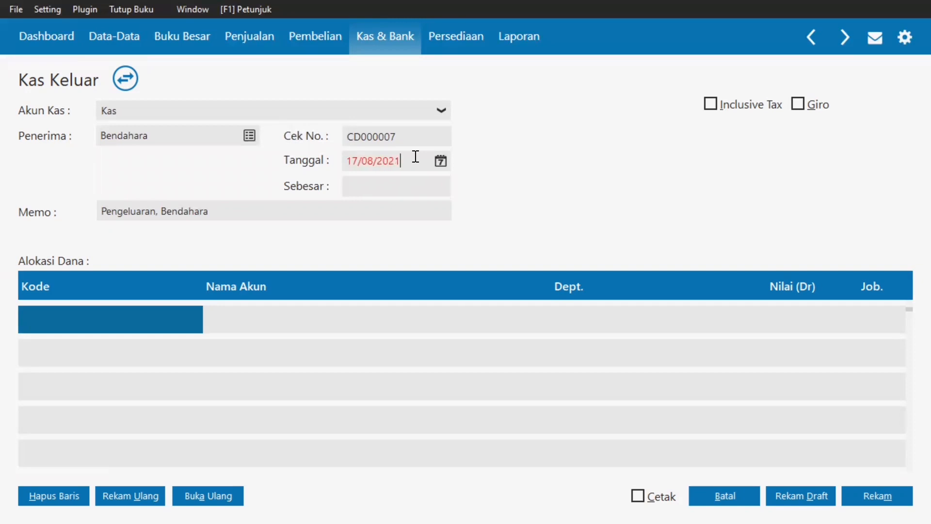
pyautogui.click(268, 208)
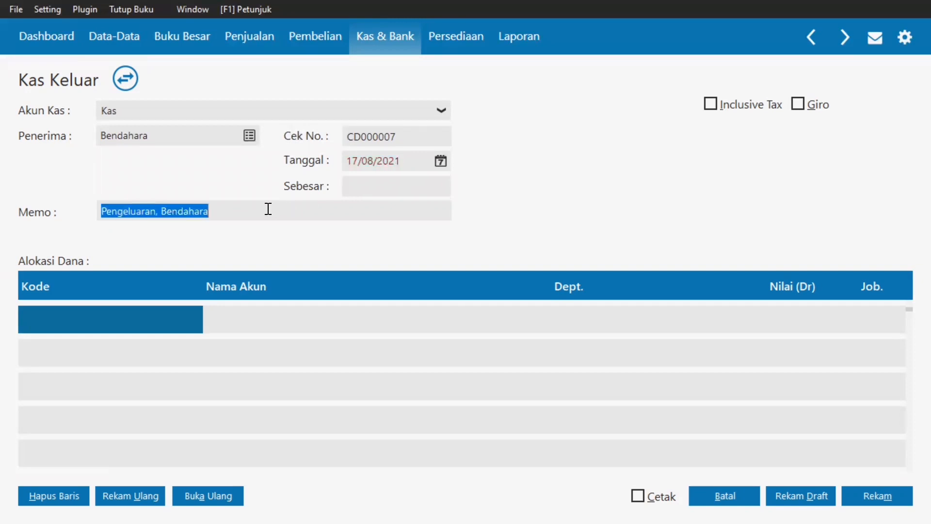
pyautogui.write('Pemba')
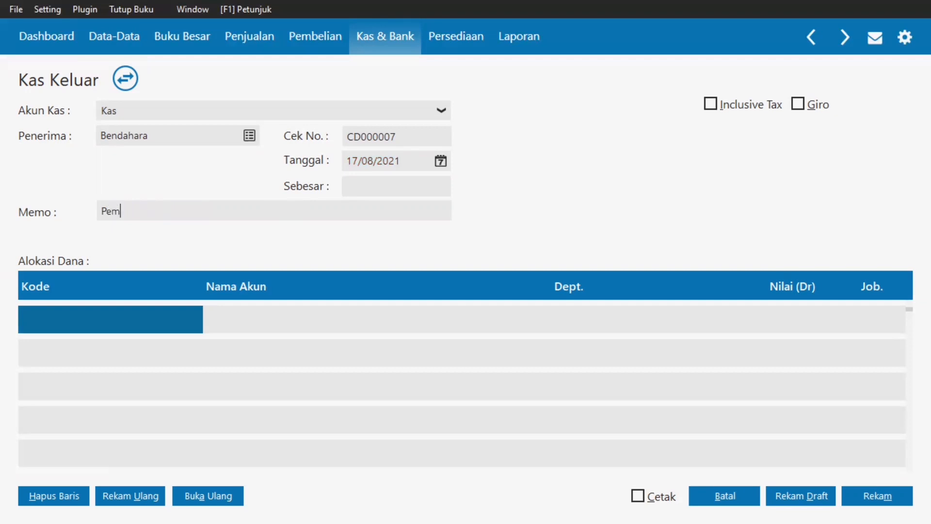
pyautogui.write('yaran Gaji Karyawan')
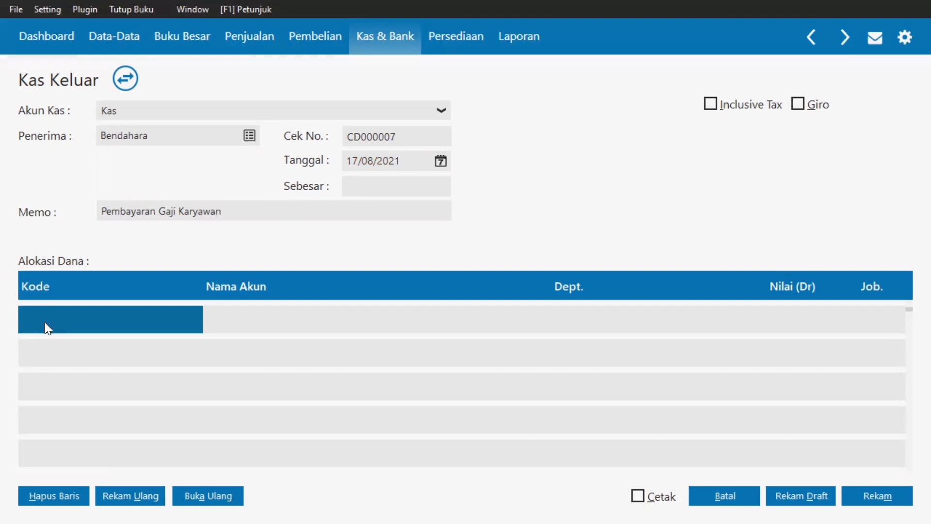
# Allocate the payment to the Gaji Karyawan account, code 510000010, in the first allocation row
pyautogui.press('Down')
pyautogui.press('Down')
pyautogui.press('Down')
pyautogui.press('Down')
pyautogui.press('Down')
pyautogui.press('Down')
pyautogui.press('Down')
pyautogui.press('Down')
pyautogui.press('Down')
pyautogui.press('Down')
pyautogui.press('Down')
pyautogui.press('Down')
pyautogui.press('Down')
pyautogui.press('Down')
pyautogui.press('Down')
pyautogui.press('Down')
pyautogui.press('Down')
pyautogui.press('Down')
pyautogui.press('Down')
pyautogui.press('Down')
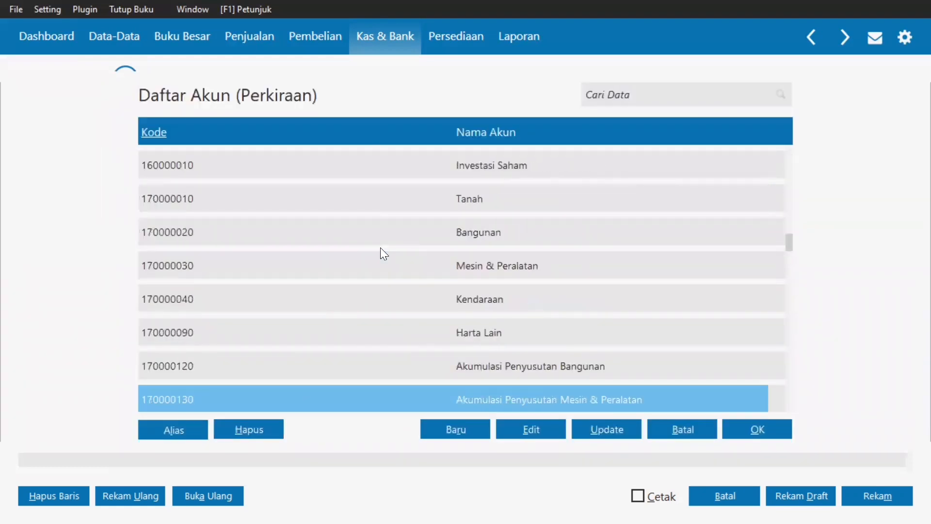
pyautogui.press('Down')
pyautogui.press('Down')
pyautogui.press('Down')
pyautogui.press('Down')
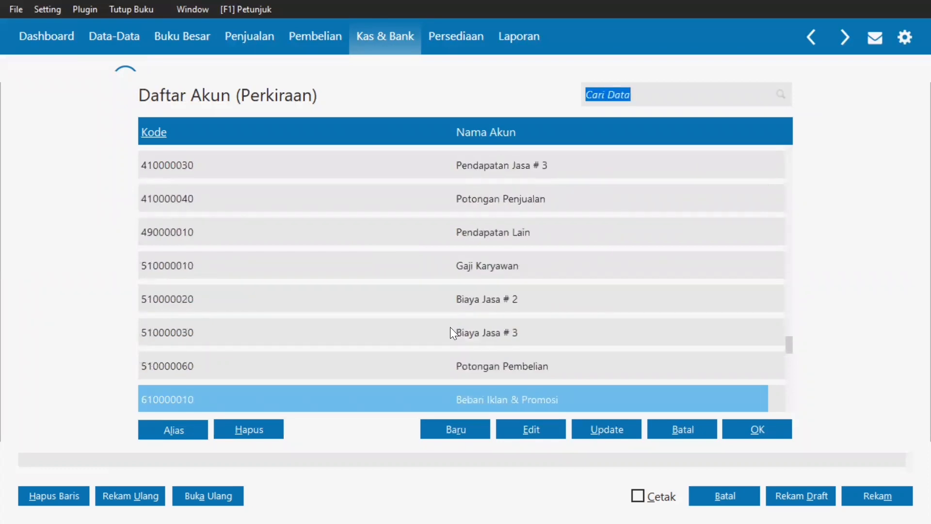
pyautogui.click(539, 265)
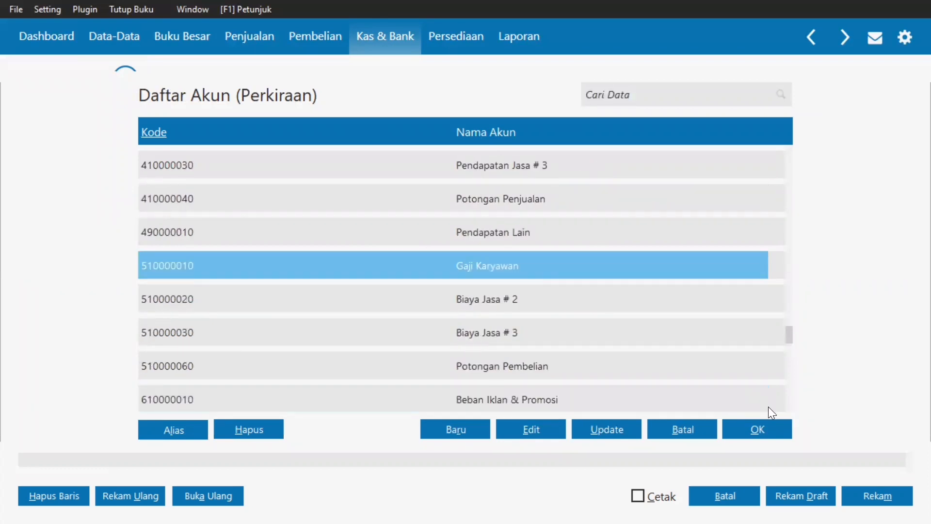
pyautogui.click(759, 432)
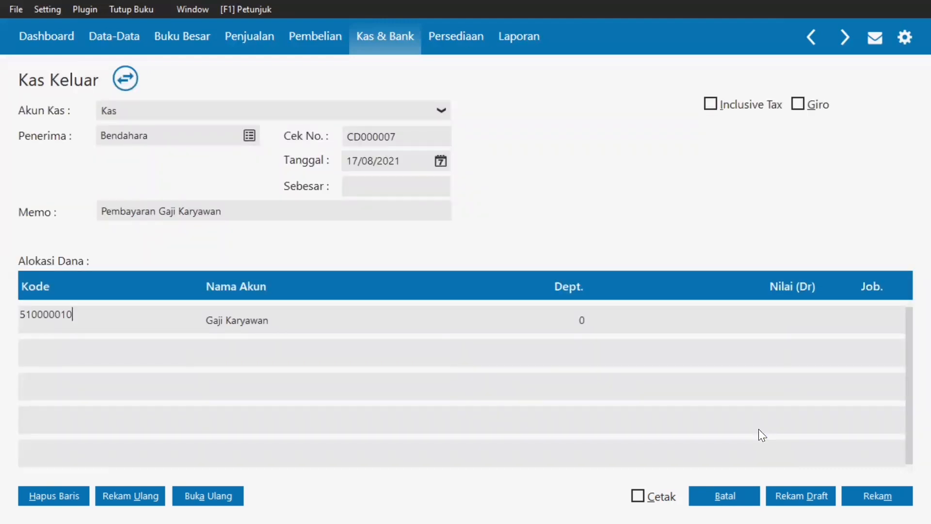
# Set the debit value of the Gaji Karyawan allocation to 78000
pyautogui.press('Tab')
pyautogui.press('Tab')
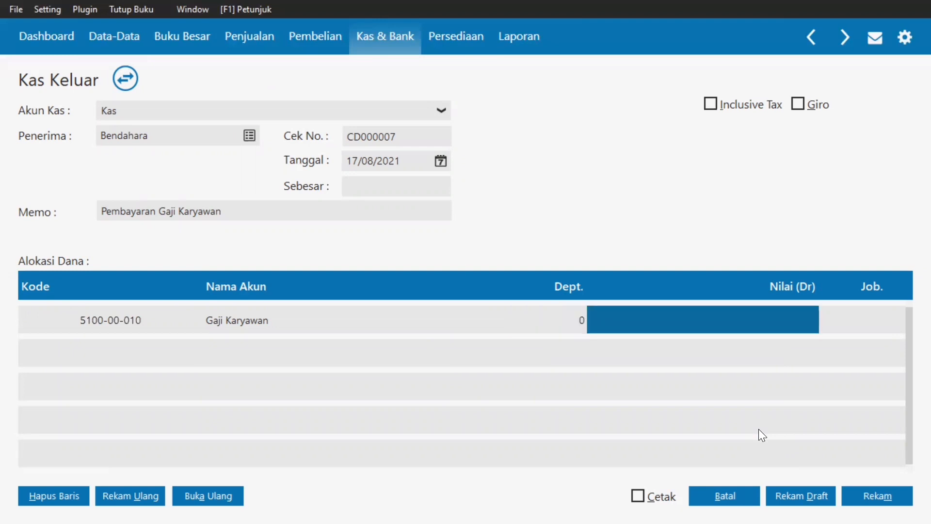
pyautogui.write('780')
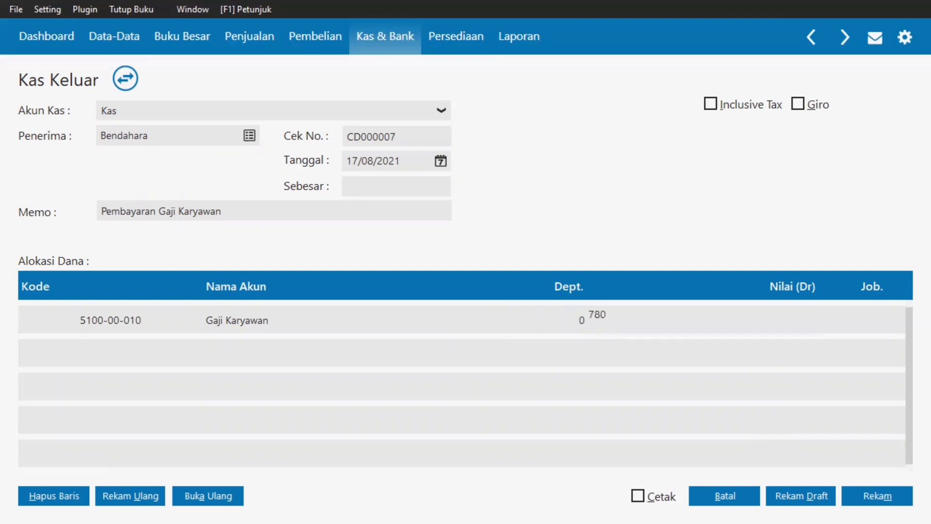
pyautogui.write('00')
pyautogui.press('Tab')
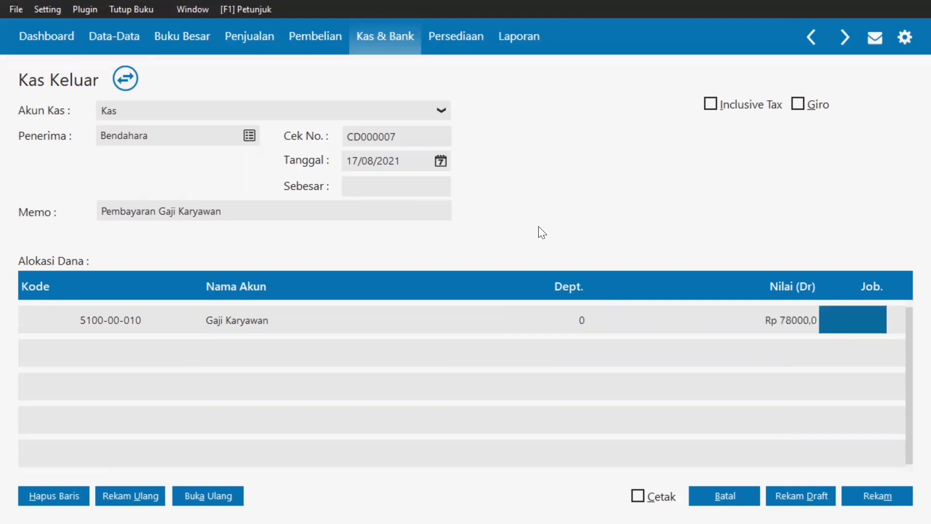
# Fill in the matching payment amount, record the salary cash-out and close the new blank form
pyautogui.click(385, 186)
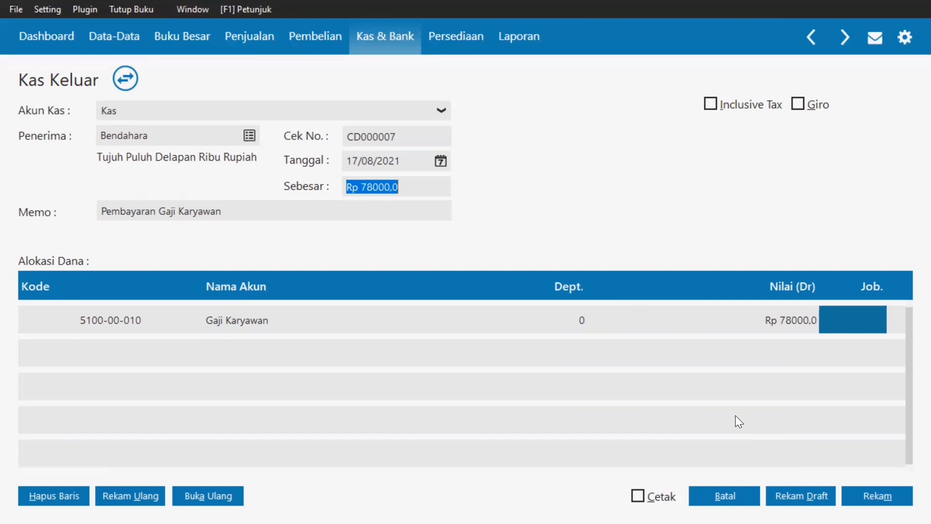
pyautogui.click(877, 496)
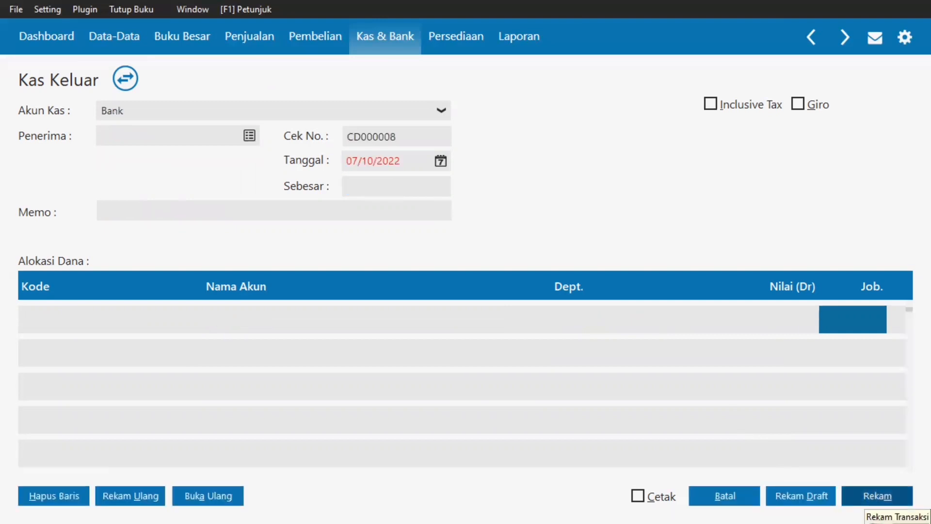
pyautogui.click(722, 495)
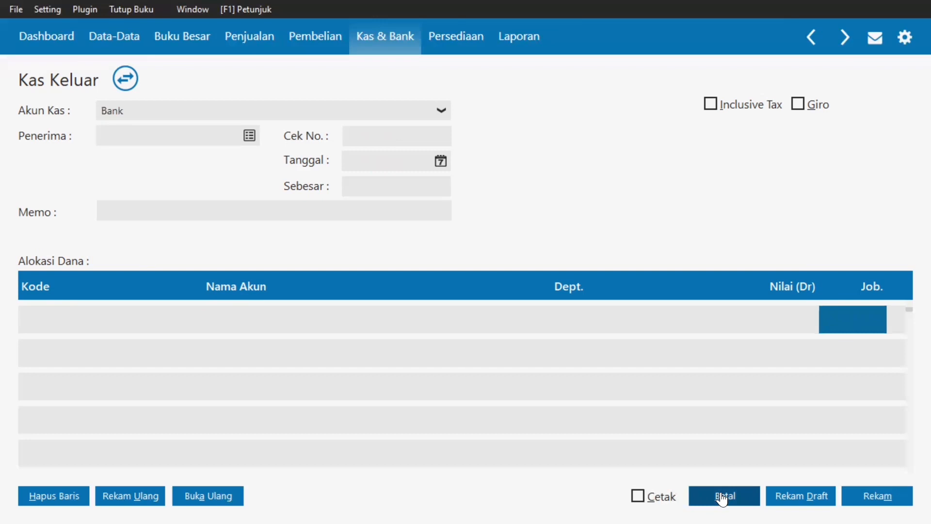
pyautogui.click(722, 496)
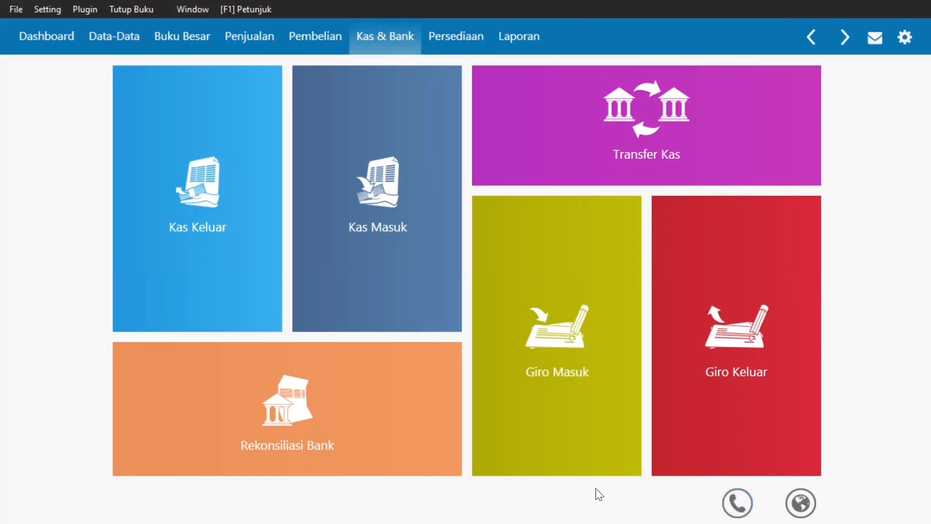
# Start a new Kas Masuk transaction into the Kas account from Pelanggan Umum, dated 17/08/2021
pyautogui.moveTo(418, 313)
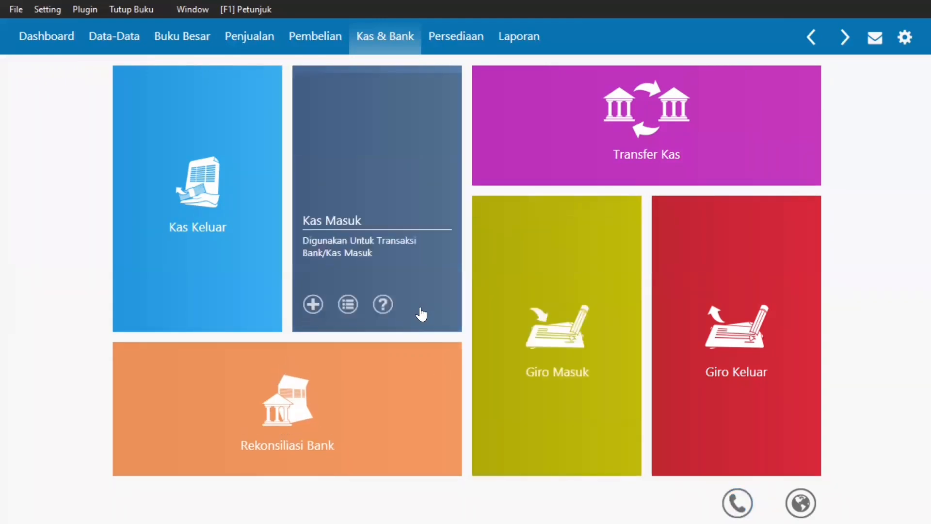
pyautogui.click(312, 303)
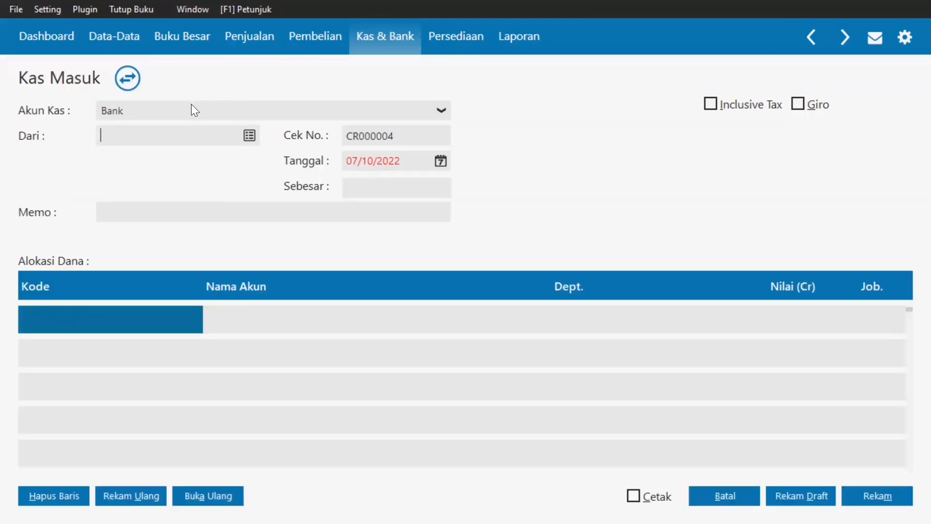
pyautogui.click(151, 148)
pyautogui.click(250, 136)
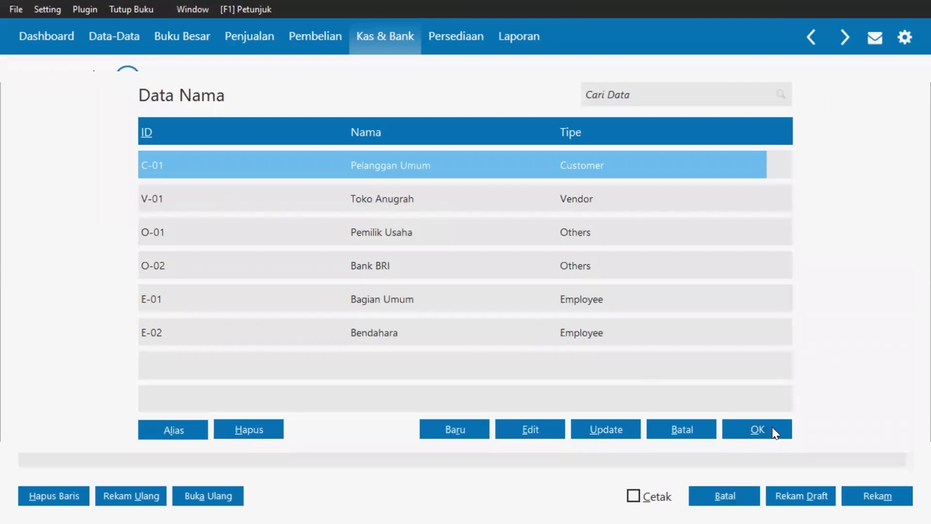
pyautogui.click(773, 429)
pyautogui.click(406, 166)
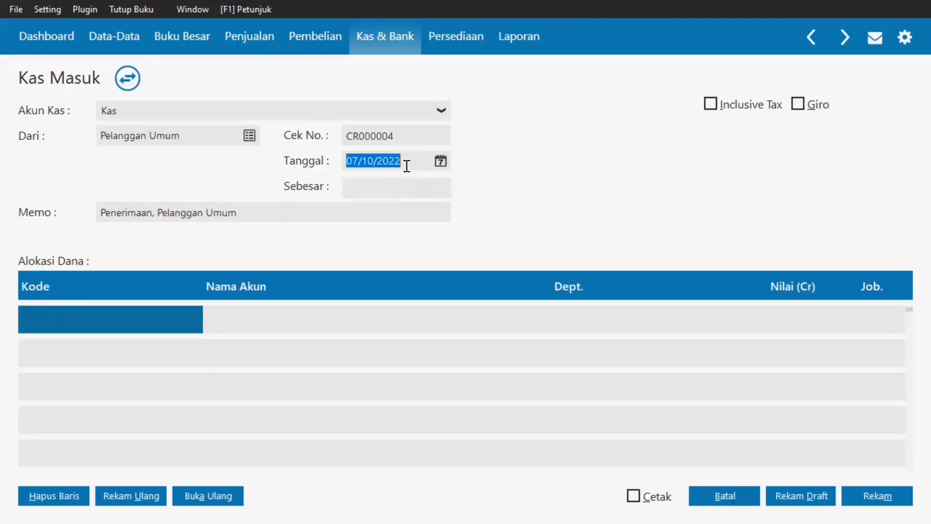
pyautogui.write('17/08/2021')
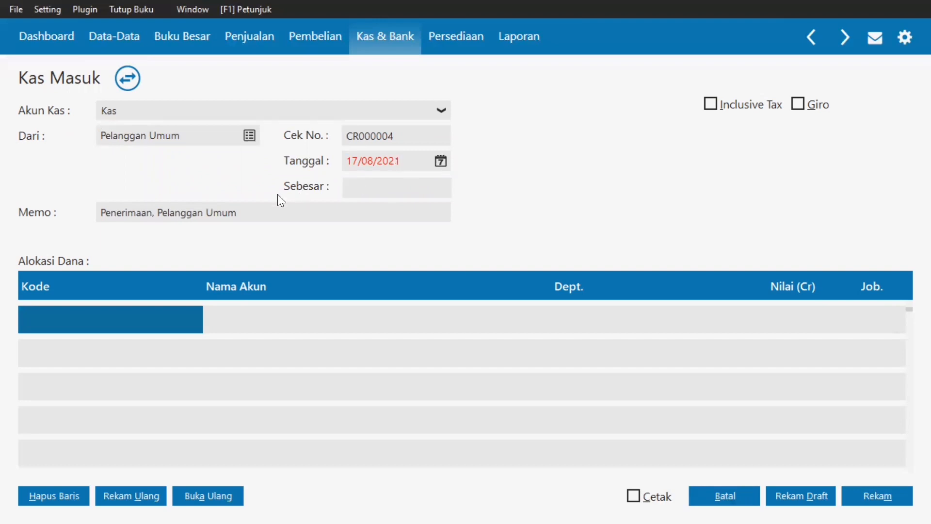
# Change the Kas Masuk memo to "Penerimaan Pendapatan Pembelian Lemari"
pyautogui.click(254, 209)
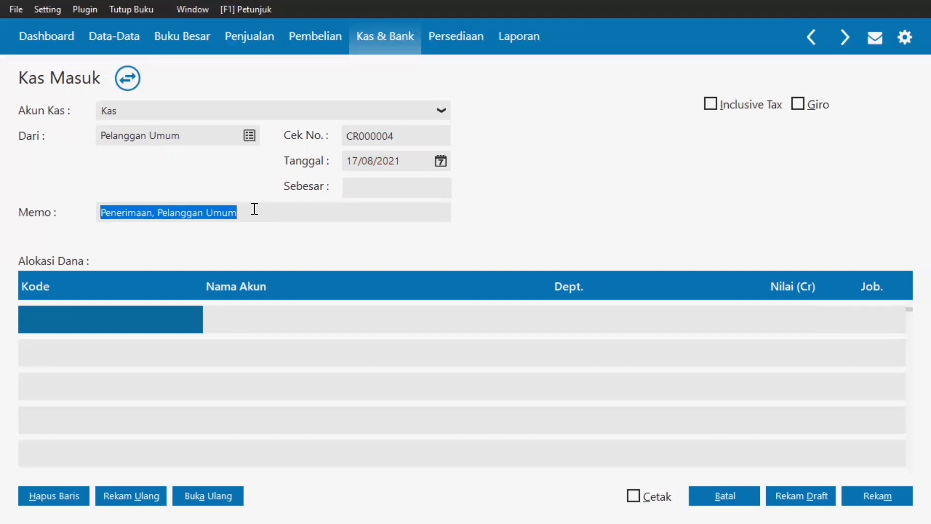
pyautogui.click(255, 209)
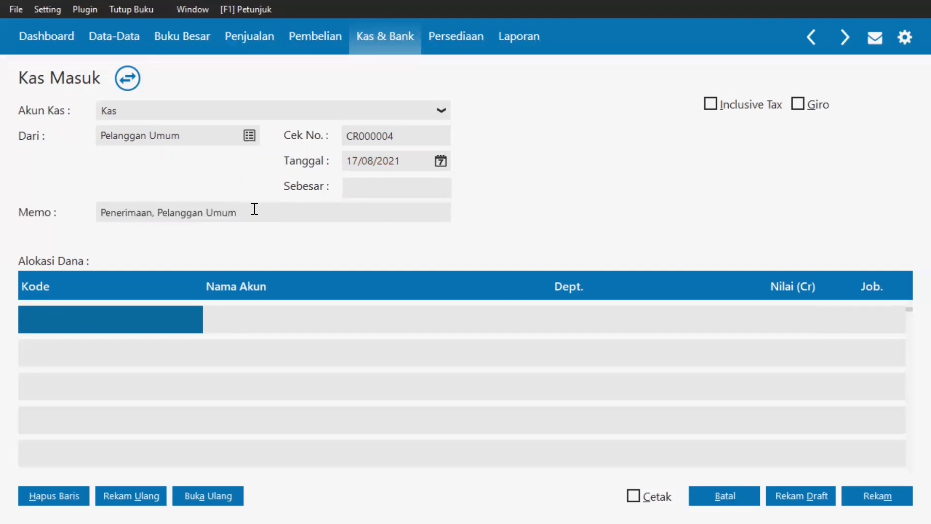
pyautogui.press('BackSpace')
pyautogui.press('BackSpace')
pyautogui.press('BackSpace')
pyautogui.press('BackSpace')
pyautogui.press('BackSpace')
pyautogui.press('BackSpace')
pyautogui.press('BackSpace')
pyautogui.press('BackSpace')
pyautogui.press('BackSpace')
pyautogui.press('BackSpace')
pyautogui.press('BackSpace')
pyautogui.press('BackSpace')
pyautogui.press('BackSpace')
pyautogui.press('BackSpace')
pyautogui.press('BackSpace')
pyautogui.press('BackSpace')
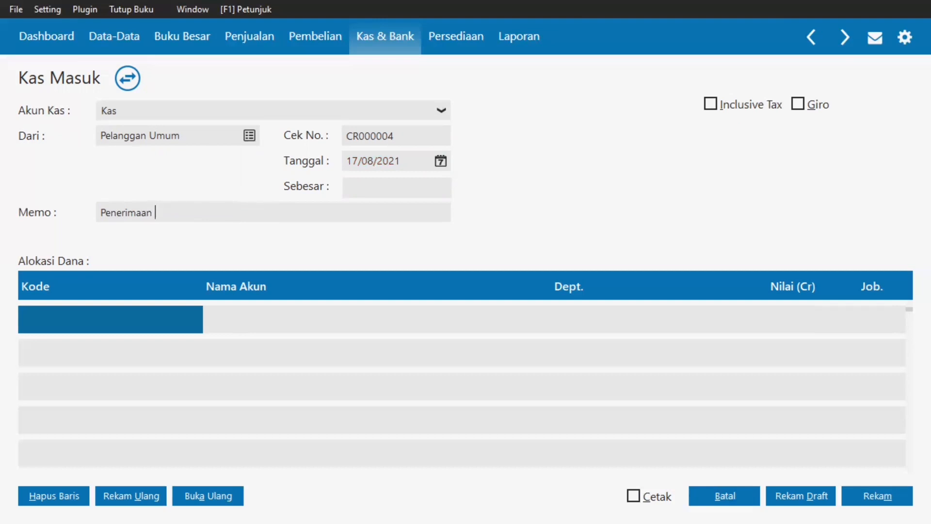
pyautogui.write('Pendapatan Pembel')
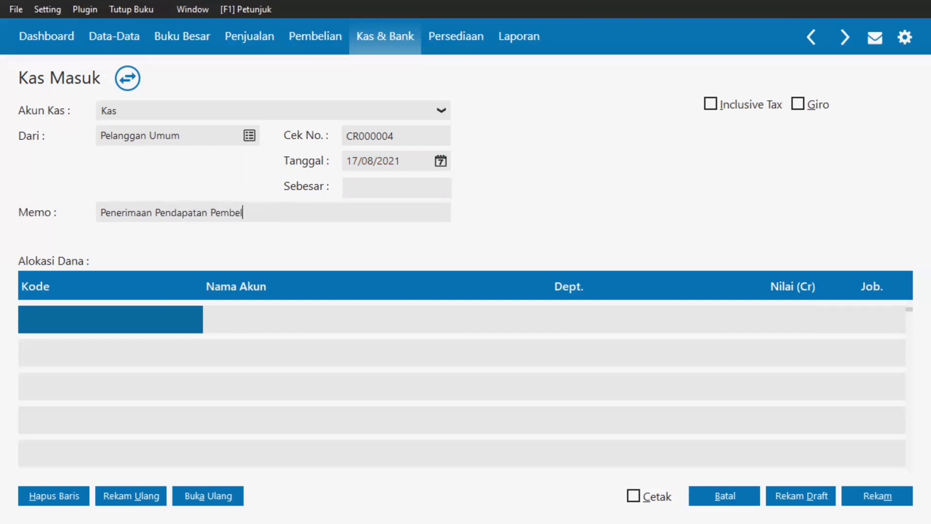
pyautogui.write('ian Lemari')
# Allocate the cupboard cash receipt to the Pendapatan Jasa Mebel account in the first allocation row
pyautogui.click(77, 319)
pyautogui.doubleClick(78, 319)
pyautogui.scroll(-10, 78, 319)
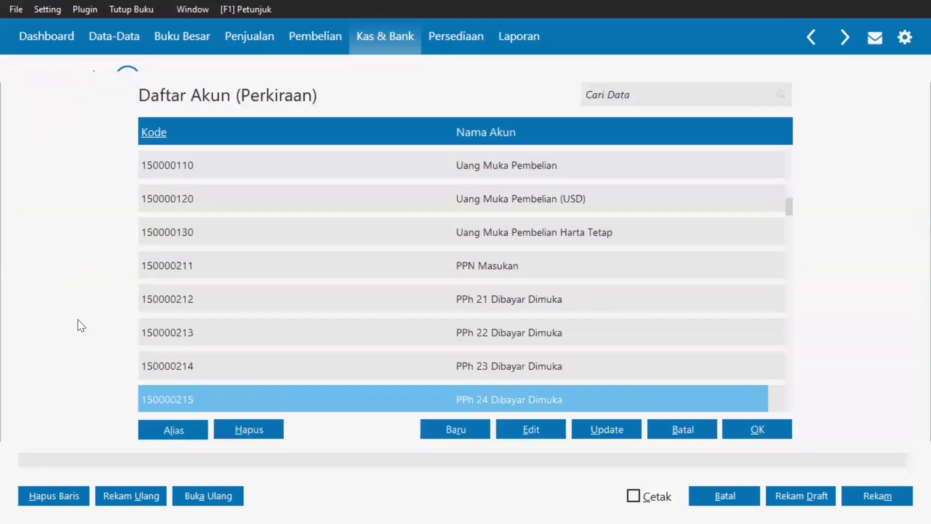
pyautogui.scroll(-8, 78, 325)
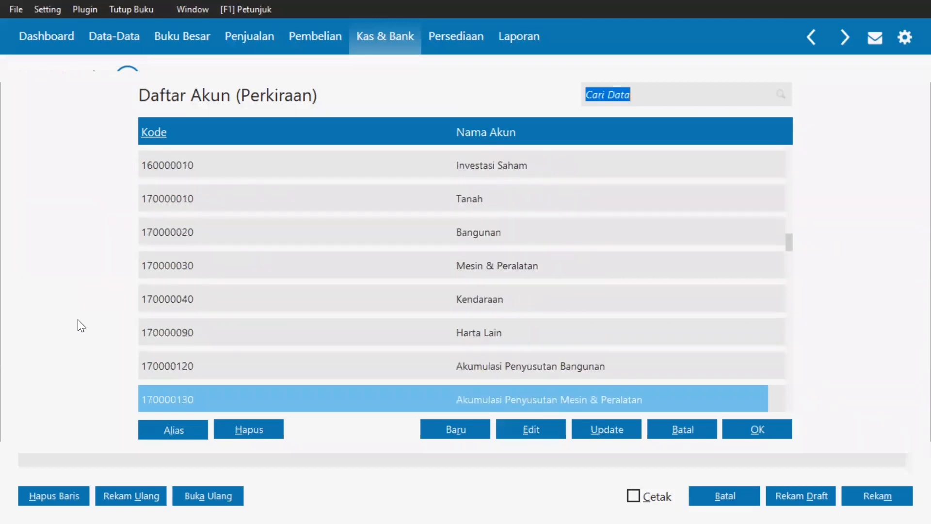
pyautogui.scroll(11, 77, 319)
pyautogui.scroll(-5, 77, 319)
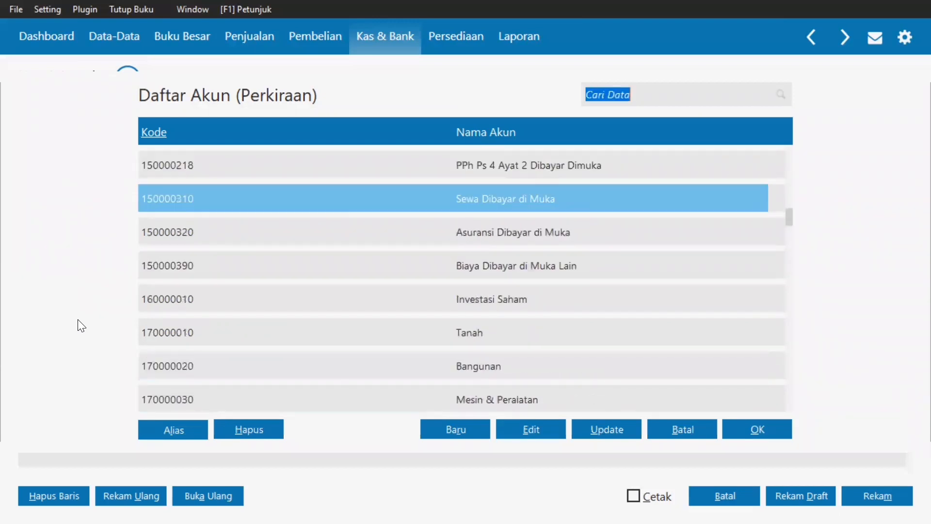
pyautogui.scroll(-13, 77, 320)
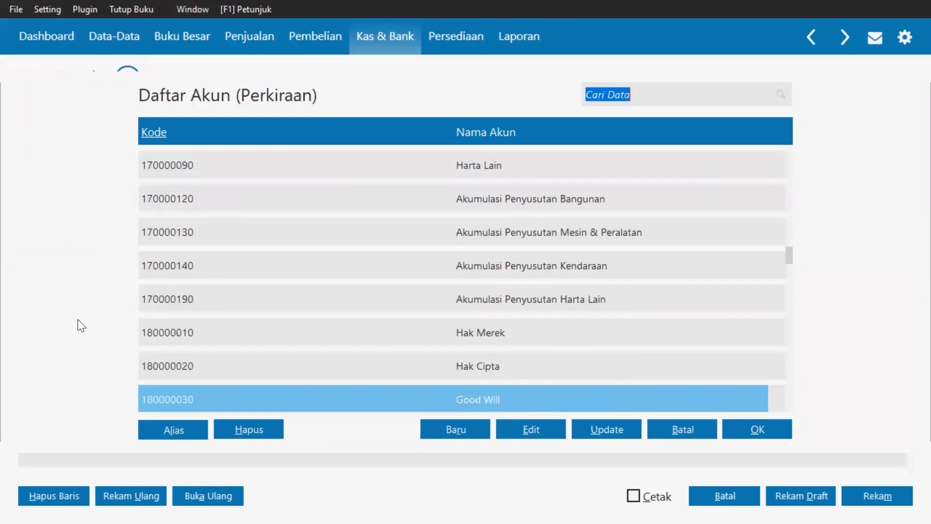
pyautogui.scroll(-4, 78, 325)
pyautogui.scroll(15, 77, 325)
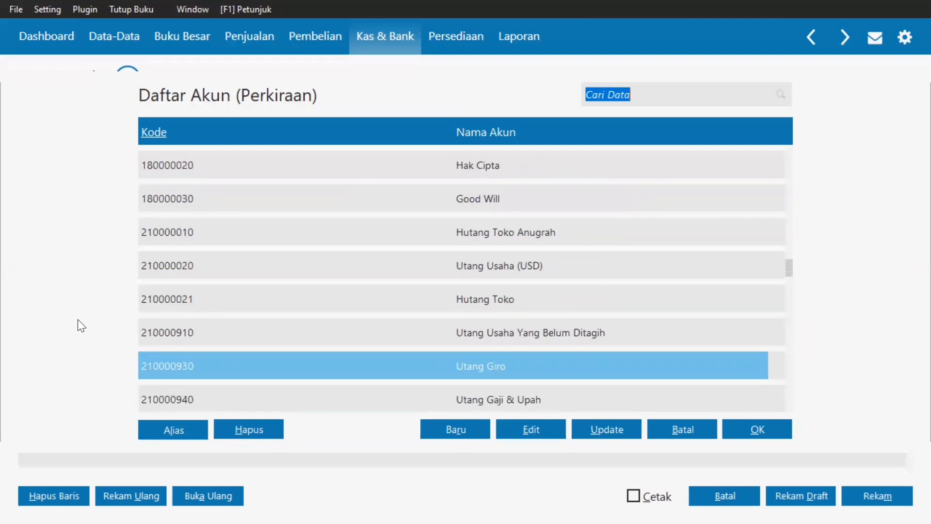
pyautogui.scroll(20, 78, 325)
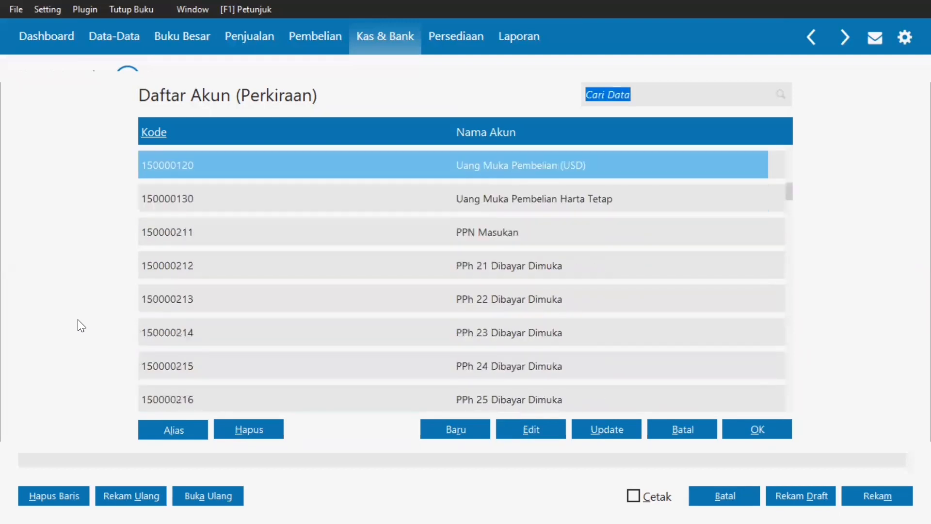
pyautogui.scroll(-14, 82, 325)
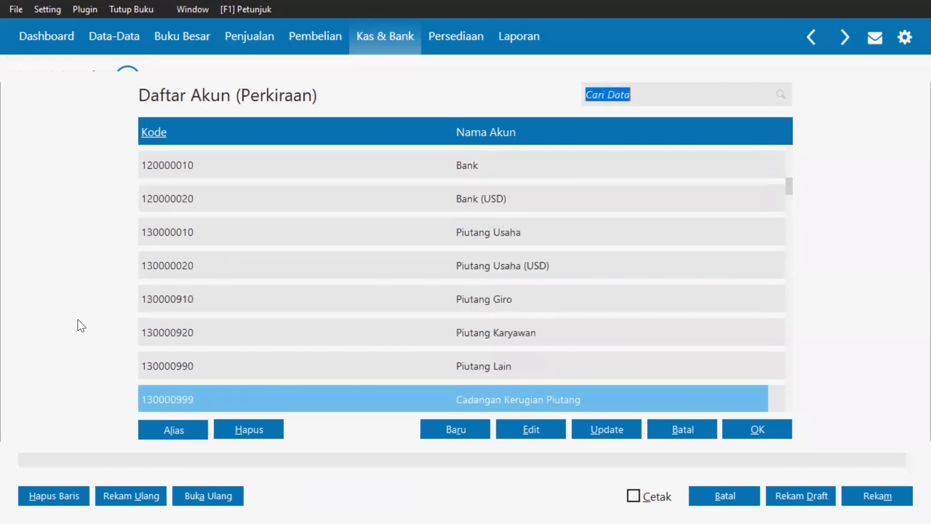
pyautogui.scroll(-2, 82, 325)
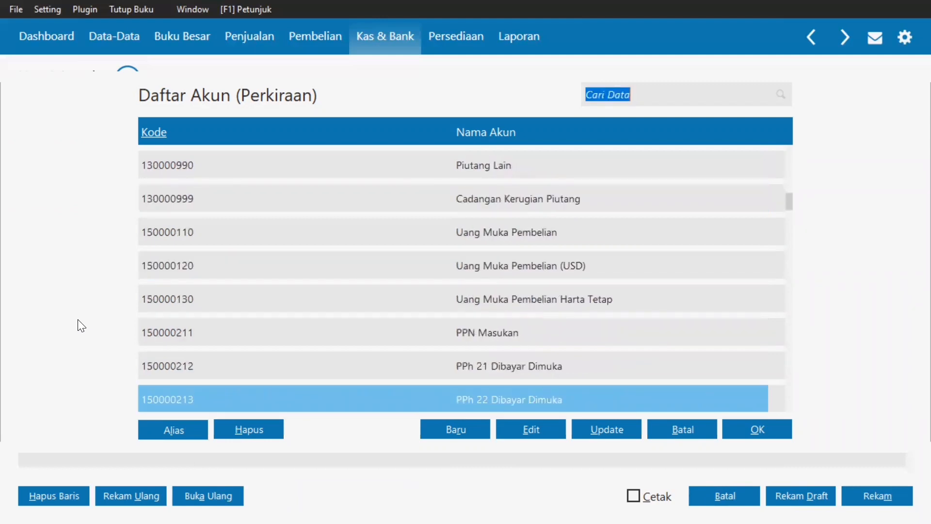
pyautogui.scroll(-3, 81, 325)
pyautogui.scroll(-20, 82, 325)
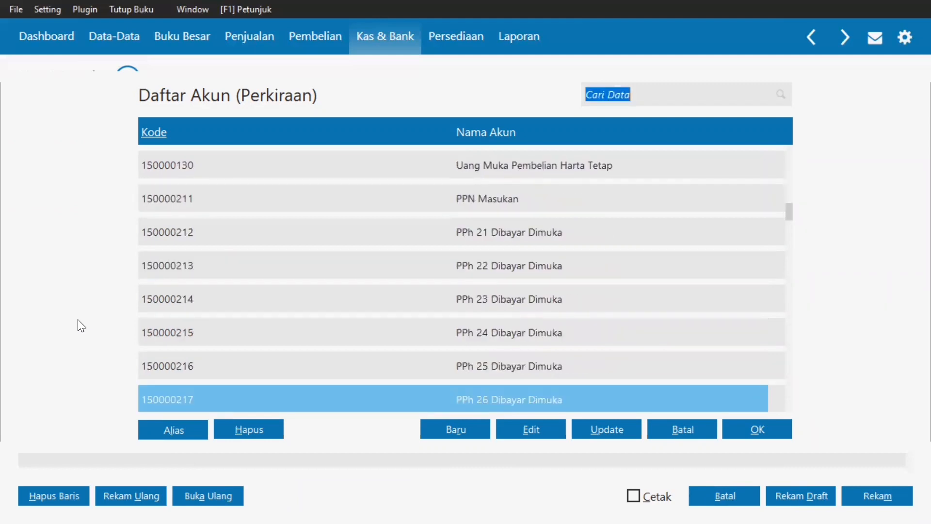
pyautogui.scroll(-1, 82, 325)
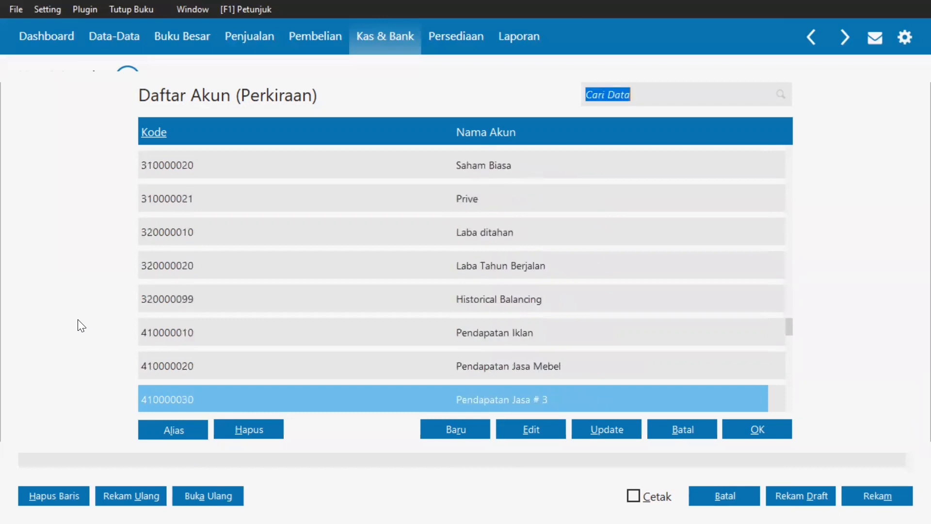
pyautogui.click(381, 370)
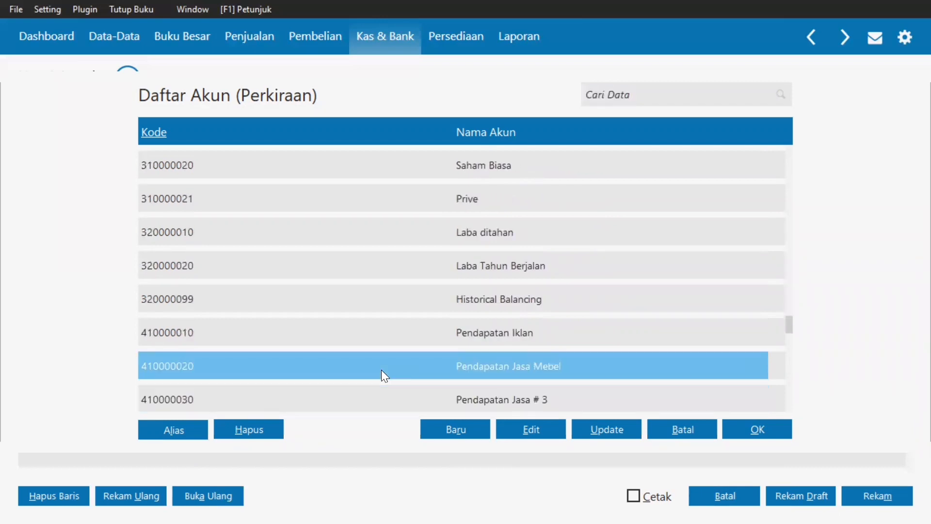
pyautogui.click(774, 430)
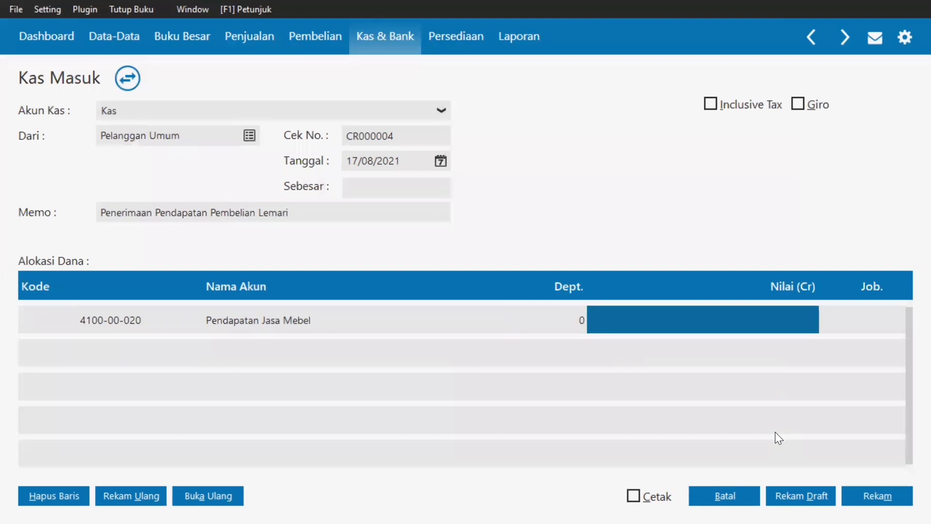
# Set the credit value of the Pendapatan Jasa Mebel allocation to 1000000
pyautogui.write('100')
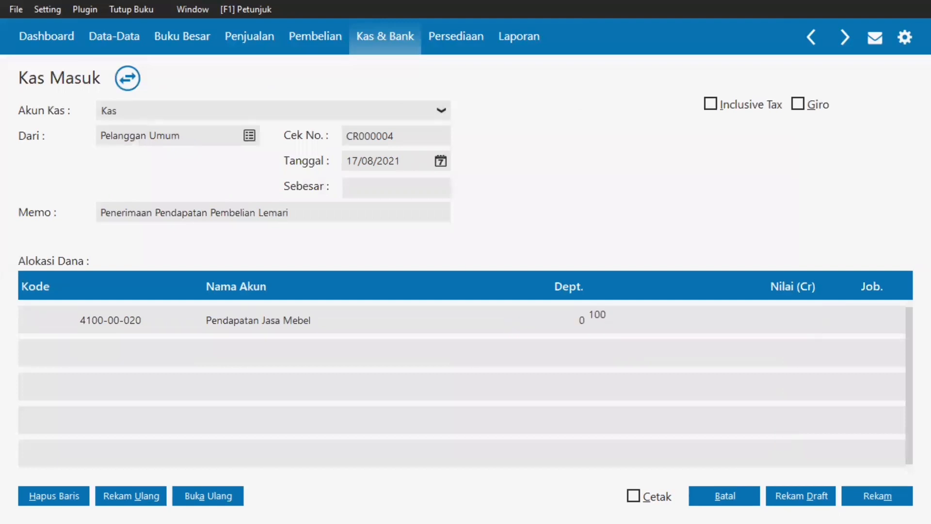
pyautogui.write('000')
pyautogui.press('Tab')
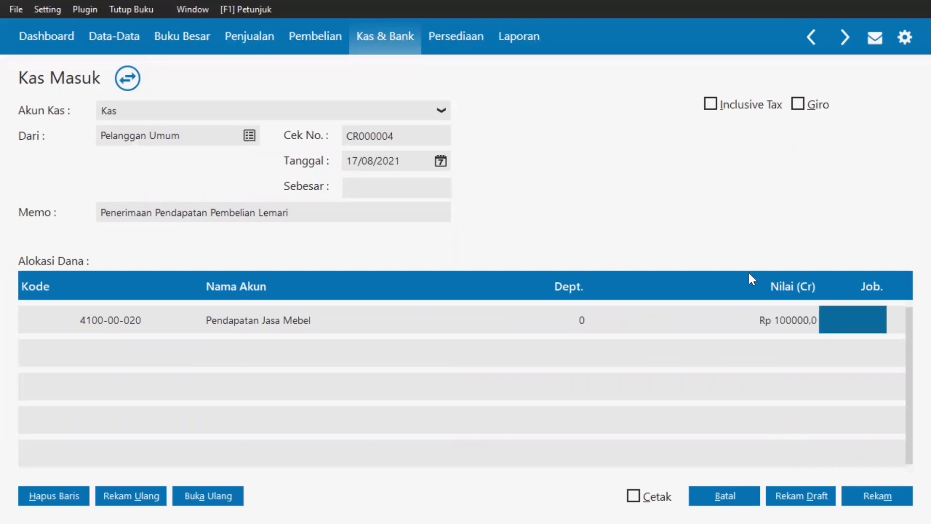
pyautogui.click(789, 315)
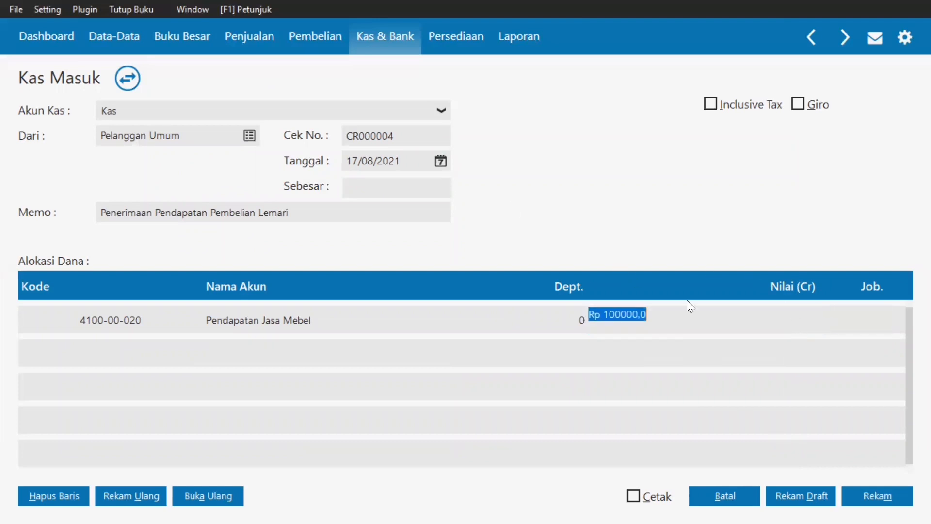
pyautogui.click(657, 309)
pyautogui.press('BackSpace')
pyautogui.press('BackSpace')
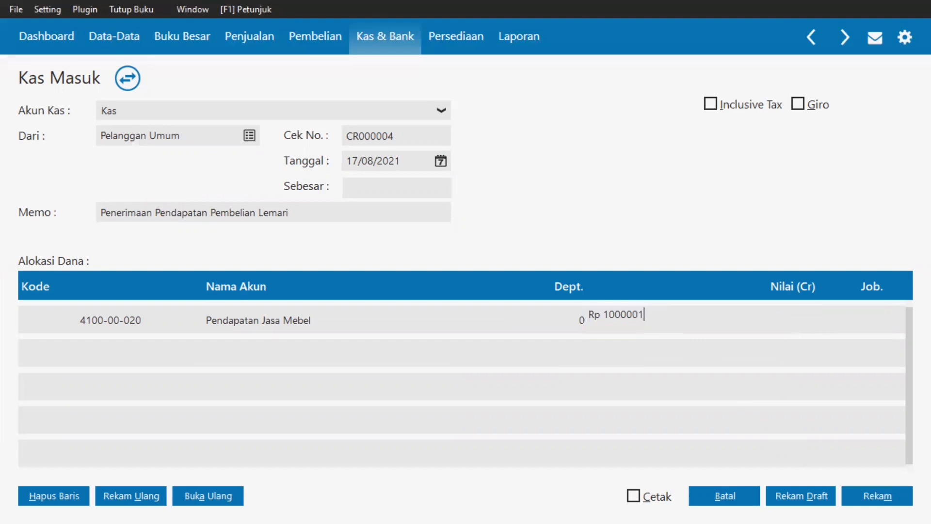
pyautogui.write('0')
# Fill in the matching receipt amount, record the Kas Masuk transaction and close the new blank form
pyautogui.click(420, 189)
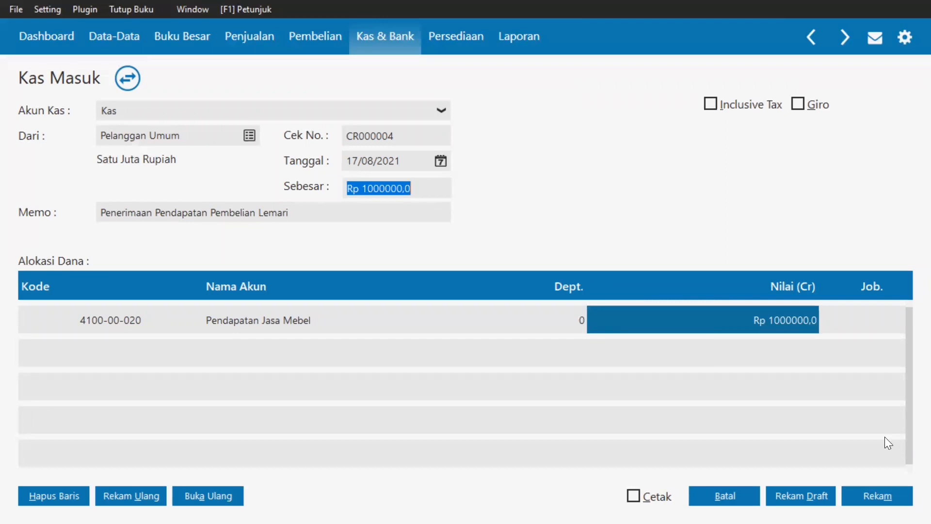
pyautogui.click(884, 496)
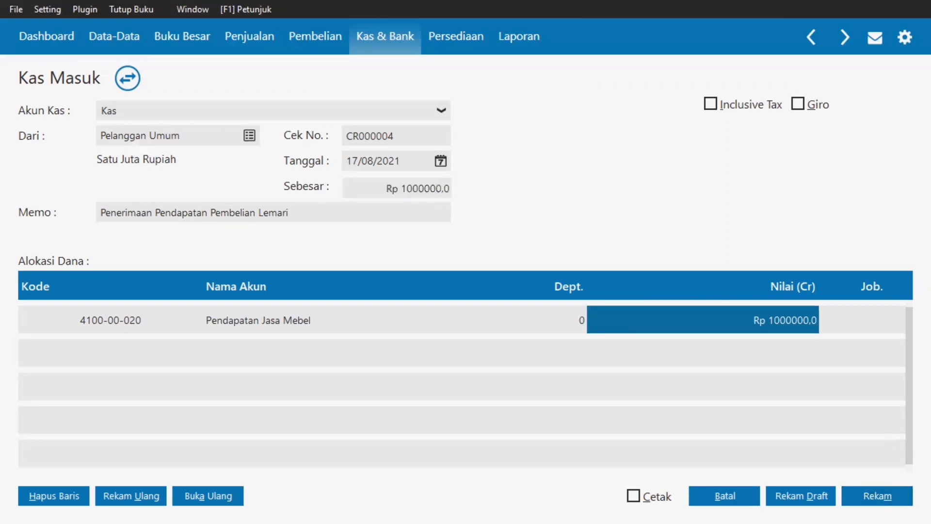
pyautogui.click(732, 497)
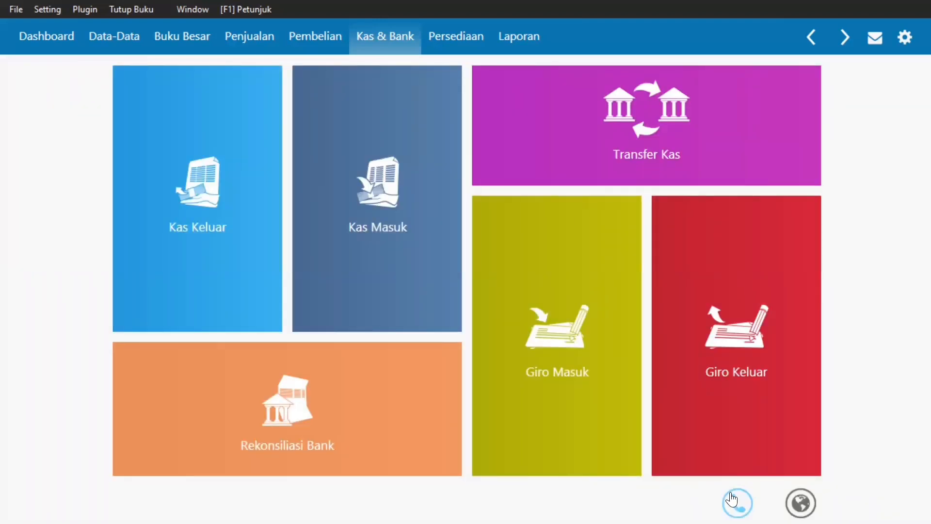
# Start a new Kas Keluar transaction from the Kas account with Toko Anugrah as recipient, dated 20/08/2021
pyautogui.moveTo(228, 254)
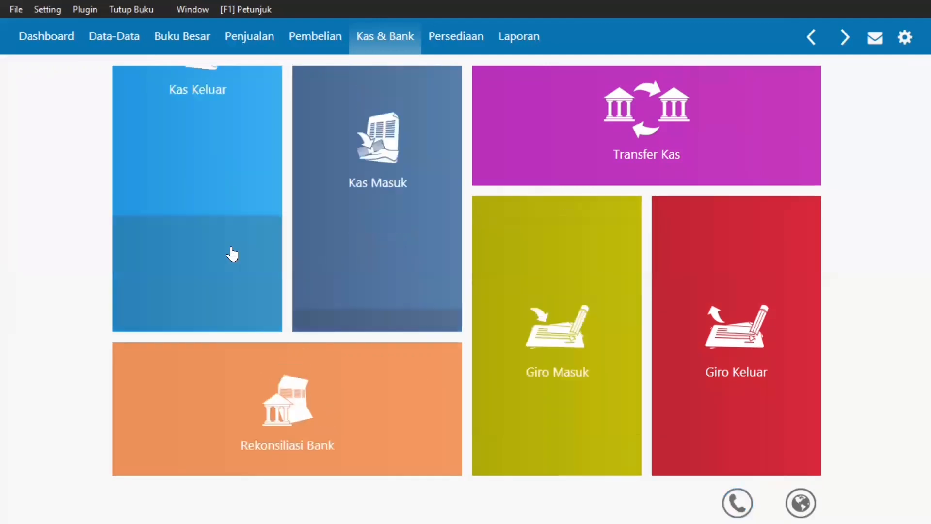
pyautogui.click(134, 304)
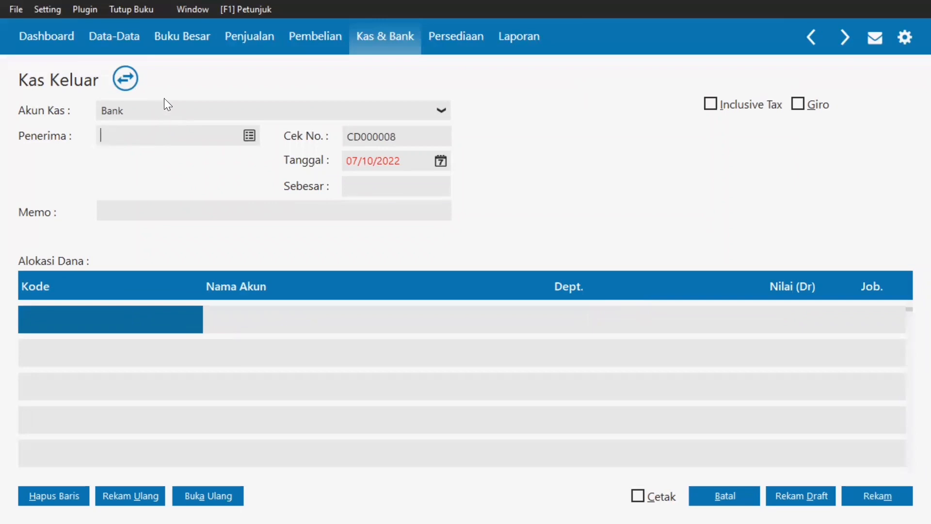
pyautogui.click(247, 139)
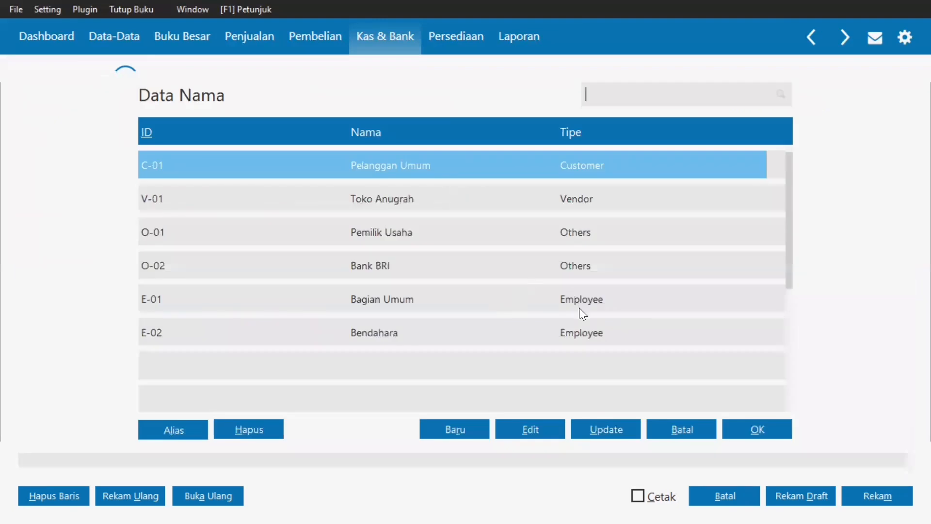
pyautogui.click(553, 210)
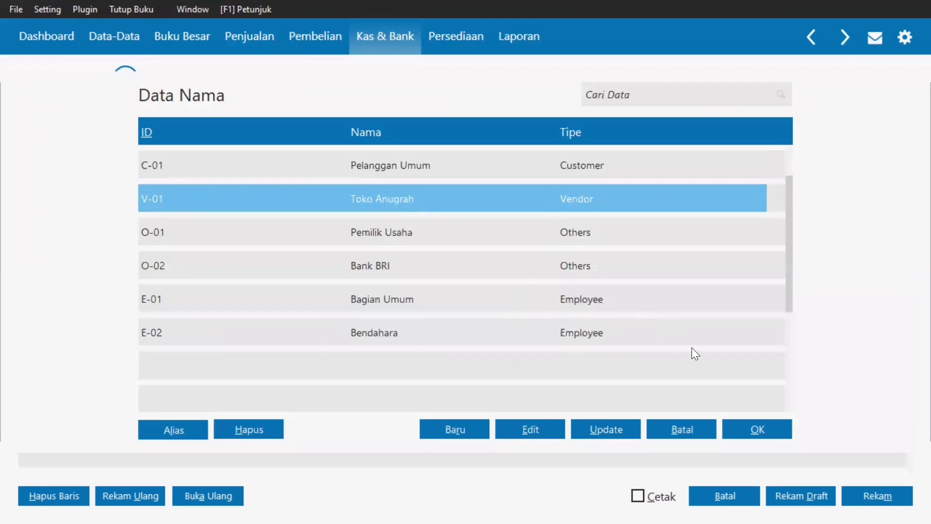
pyautogui.click(740, 424)
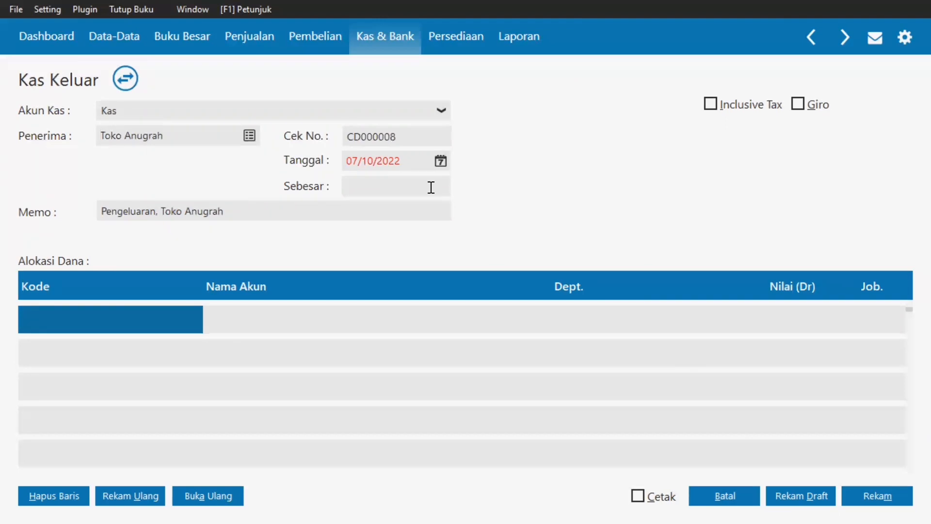
pyautogui.click(413, 163)
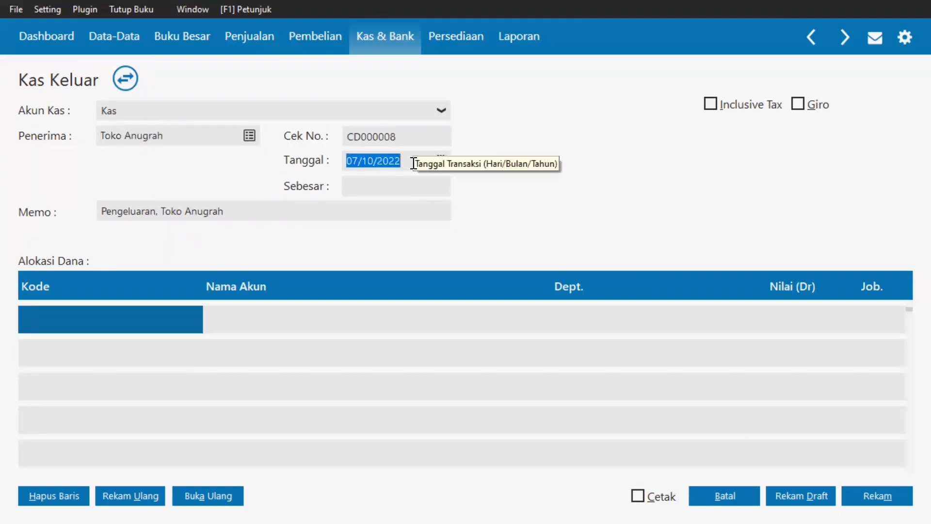
pyautogui.write('200821')
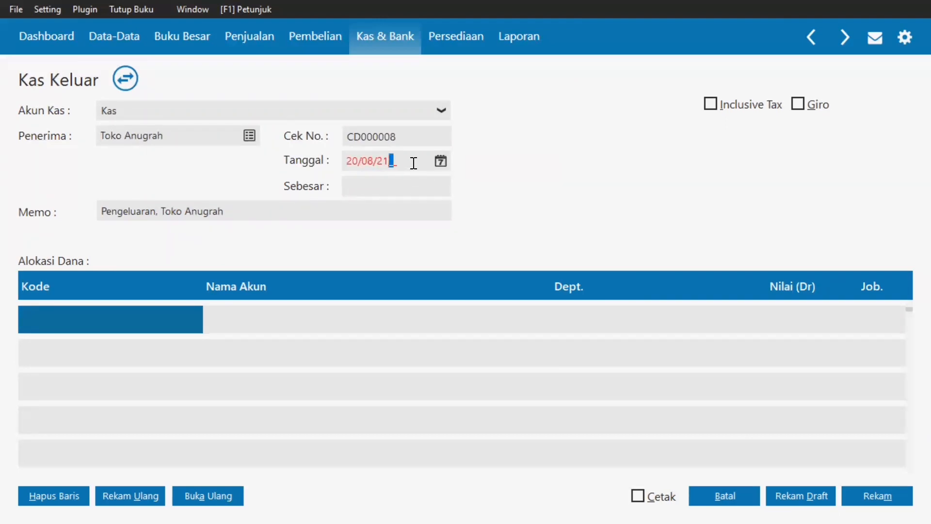
pyautogui.press('BackSpace')
pyautogui.write('1')
pyautogui.press('BackSpace')
pyautogui.write('021')
# Change the Kas Keluar memo to "Pembayaran Hutang Toko Anugrah"
pyautogui.click(159, 212)
pyautogui.click(160, 212)
pyautogui.press('BackSpace')
pyautogui.press('BackSpace')
pyautogui.press('BackSpace')
pyautogui.press('BackSpace')
pyautogui.press('BackSpace')
pyautogui.press('BackSpace')
pyautogui.press('BackSpace')
pyautogui.press('BackSpace')
pyautogui.press('BackSpace')
pyautogui.press('BackSpace')
pyautogui.press('BackSpace')
pyautogui.press('BackSpace')
pyautogui.press('BackSpace')
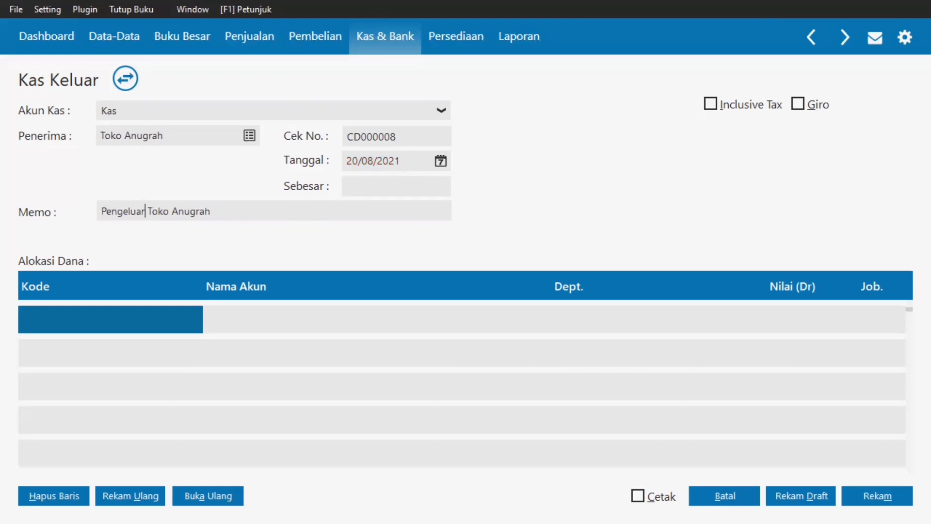
pyautogui.write('Pembaya')
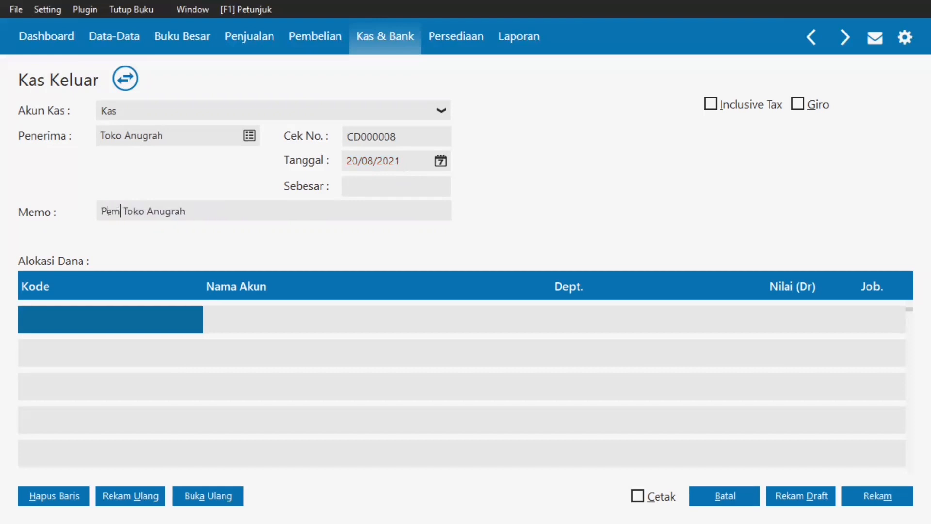
pyautogui.write('ran Huta')
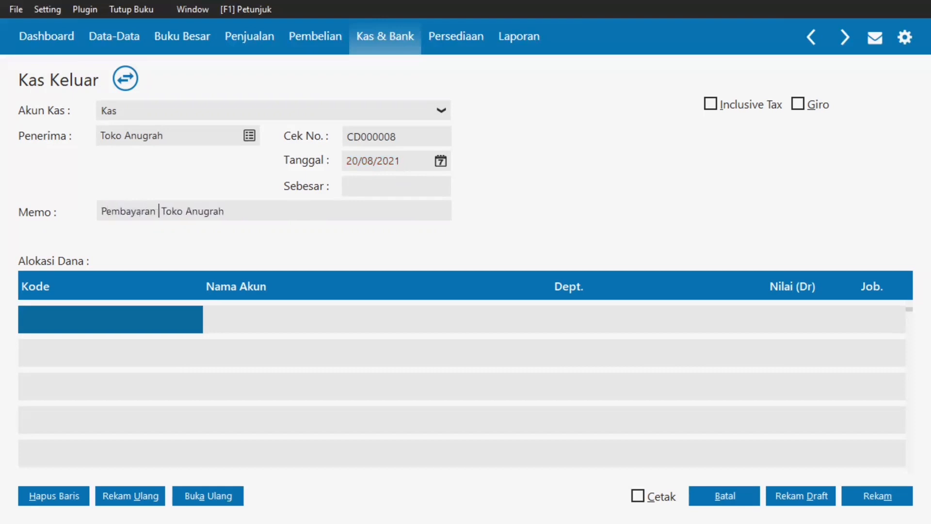
pyautogui.write('ng')
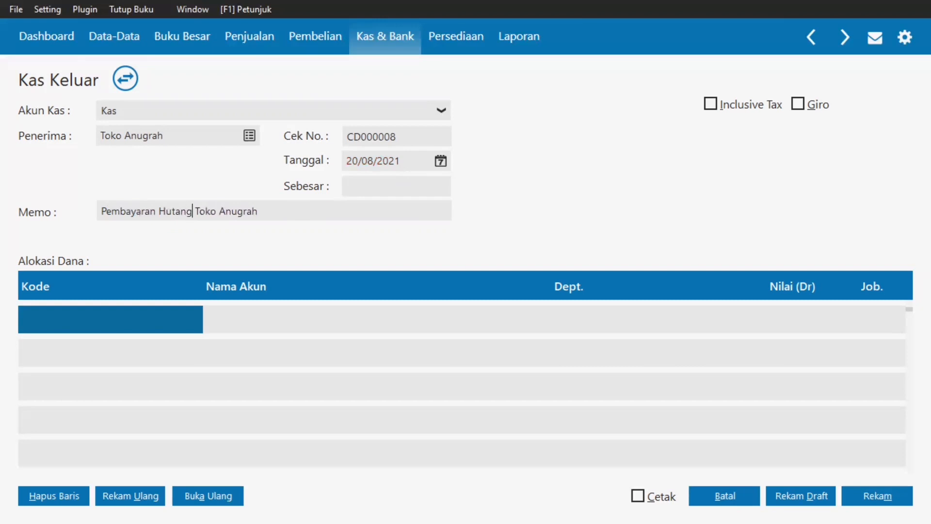
# Allocate the Toko Anugrah debt payment to the Hutang Toko account in the first row of the fund allocation
pyautogui.doubleClick(100, 319)
pyautogui.press('Down')
pyautogui.press('Down')
pyautogui.press('Down')
pyautogui.press('Down')
pyautogui.press('Down')
pyautogui.press('Down')
pyautogui.press('Down')
pyautogui.press('Down')
pyautogui.press('Down')
pyautogui.press('Down')
pyautogui.press('Down')
pyautogui.press('Down')
pyautogui.press('Down')
pyautogui.press('Down')
pyautogui.press('Down')
pyautogui.press('Down')
pyautogui.press('Down')
pyautogui.press('Down')
pyautogui.press('Down')
pyautogui.press('Down')
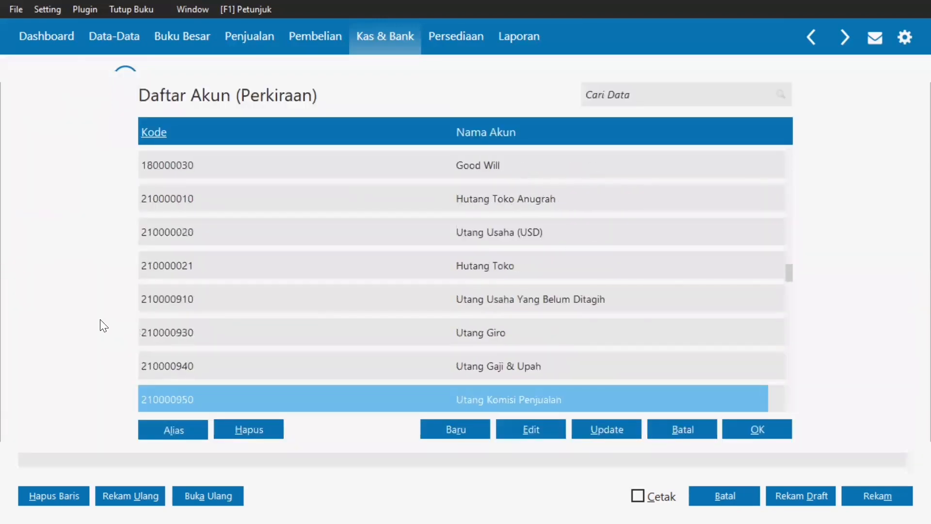
pyautogui.press('Down')
pyautogui.press('Down')
pyautogui.press('Down')
pyautogui.press('Down')
pyautogui.press('Down')
pyautogui.press('Down')
pyautogui.press('Down')
pyautogui.press('Down')
pyautogui.press('Down')
pyautogui.press('Down')
pyautogui.press('Down')
pyautogui.press('Down')
pyautogui.press('Down')
pyautogui.press('Down')
pyautogui.press('Down')
pyautogui.press('Down')
pyautogui.press('Down')
pyautogui.press('Down')
pyautogui.press('Down')
pyautogui.press('Down')
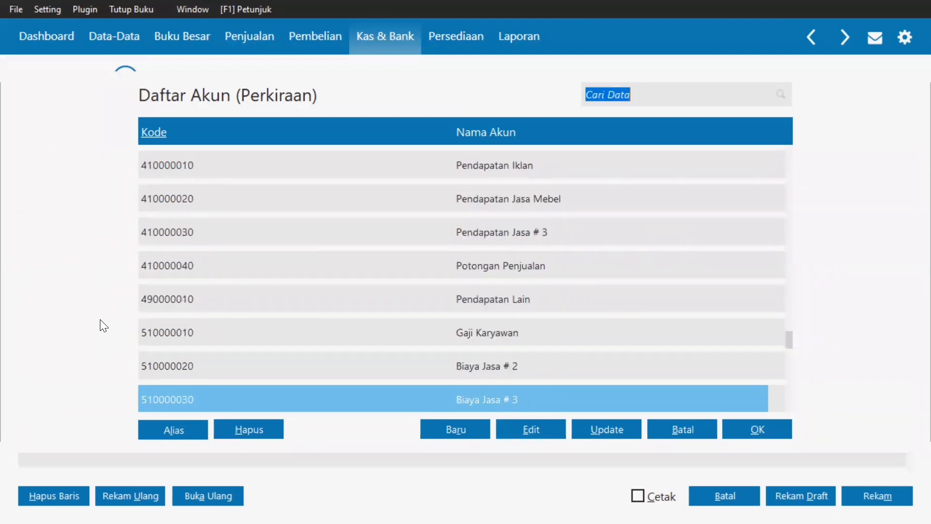
pyautogui.press('Down')
pyautogui.press('Down')
pyautogui.press('Down')
pyautogui.press('Down')
pyautogui.press('Down')
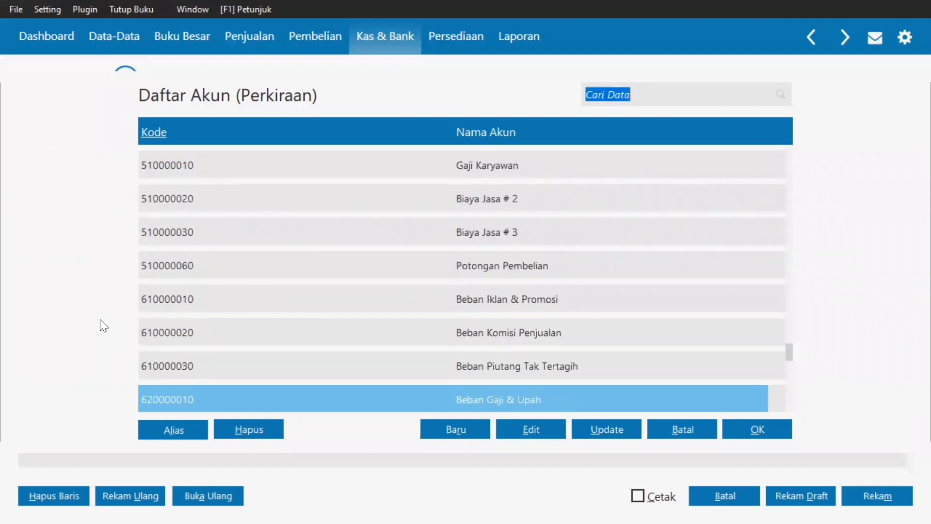
pyautogui.press('Up')
pyautogui.press('Up')
pyautogui.press('Up')
pyautogui.press('Up')
pyautogui.press('Up')
pyautogui.press('Up')
pyautogui.press('Up')
pyautogui.press('Up')
pyautogui.press('Up')
pyautogui.press('Up')
pyautogui.press('Up')
pyautogui.press('Up')
pyautogui.press('Up')
pyautogui.press('Up')
pyautogui.press('Up')
pyautogui.press('Up')
pyautogui.press('Up')
pyautogui.press('Up')
pyautogui.press('Up')
pyautogui.press('Up')
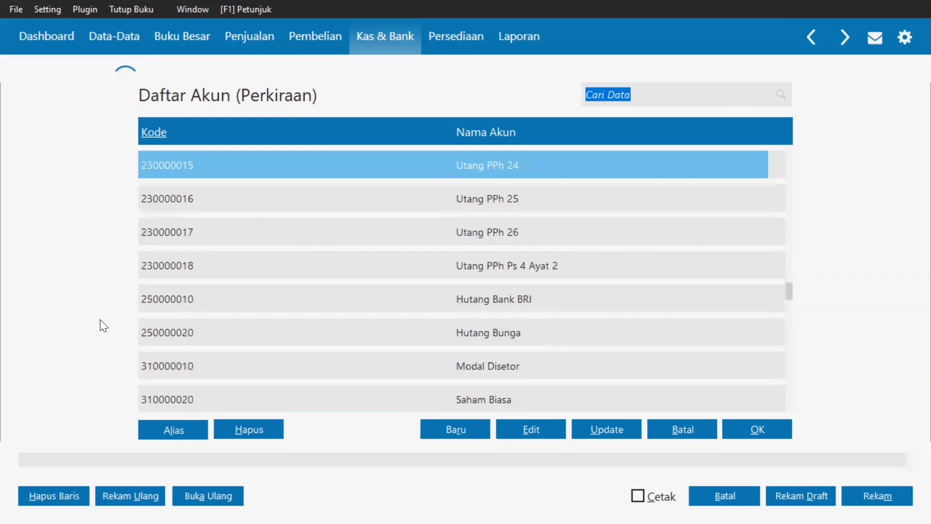
pyautogui.press('Up')
pyautogui.press('Up')
pyautogui.press('Up')
pyautogui.press('Up')
pyautogui.press('Up')
pyautogui.press('Up')
pyautogui.press('Up')
pyautogui.press('Up')
pyautogui.press('Up')
pyautogui.press('Up')
pyautogui.press('Up')
pyautogui.press('Up')
pyautogui.press('Down')
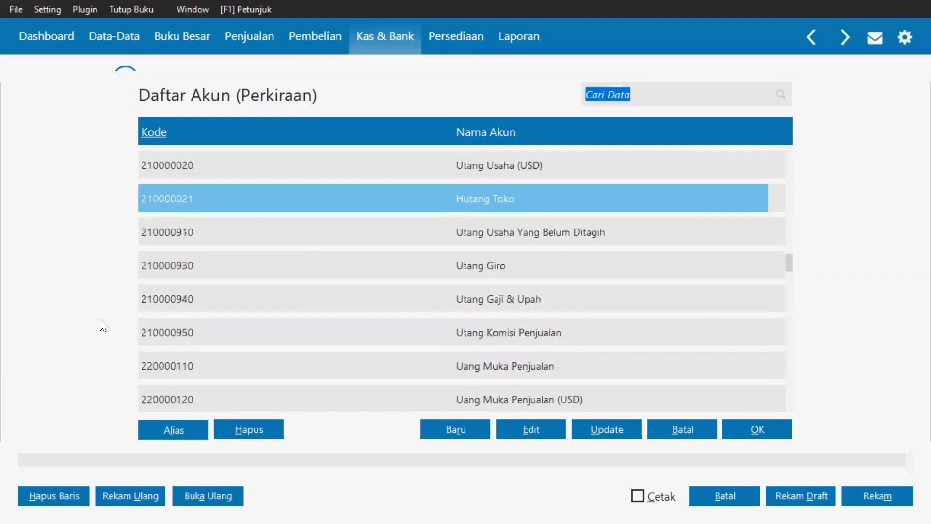
pyautogui.click(777, 429)
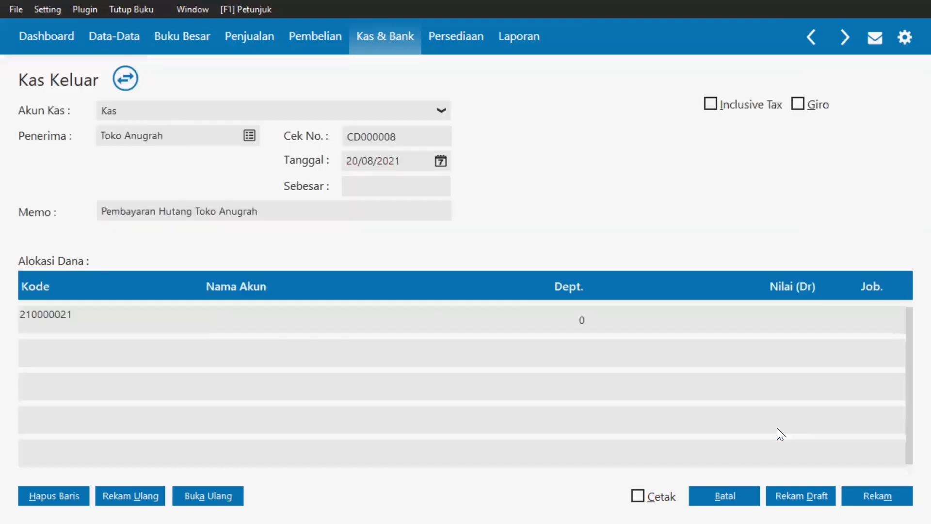
# Set the debit value of the Hutang Toko allocation to 1800000
pyautogui.press('Tab')
pyautogui.press('Tab')
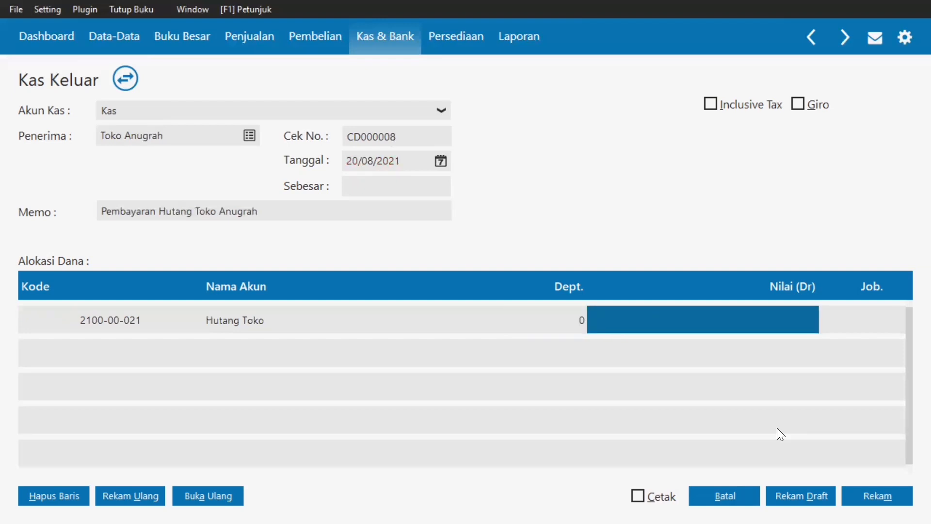
pyautogui.write('1800')
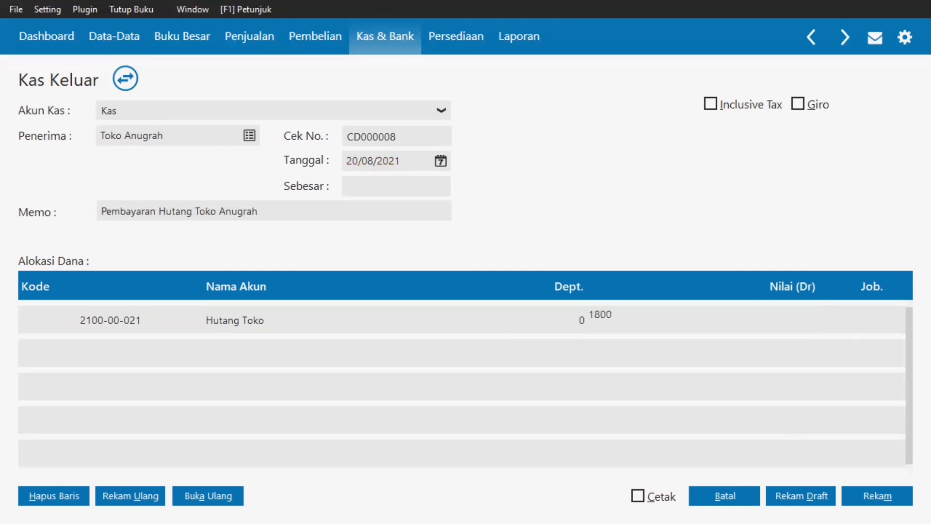
pyautogui.write('000')
# Fill in the matching payment amount, save the Toko Anugrah payment as a draft and close the new blank form
pyautogui.click(429, 193)
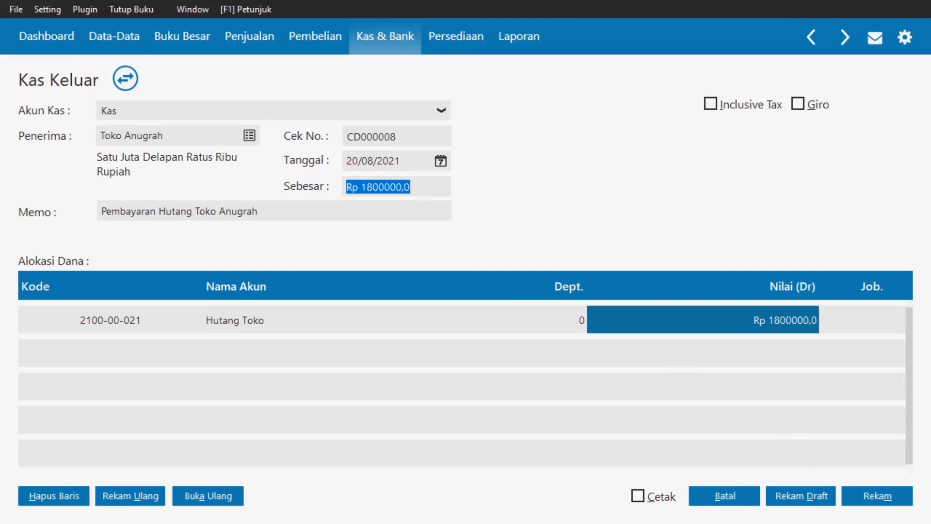
pyautogui.click(813, 496)
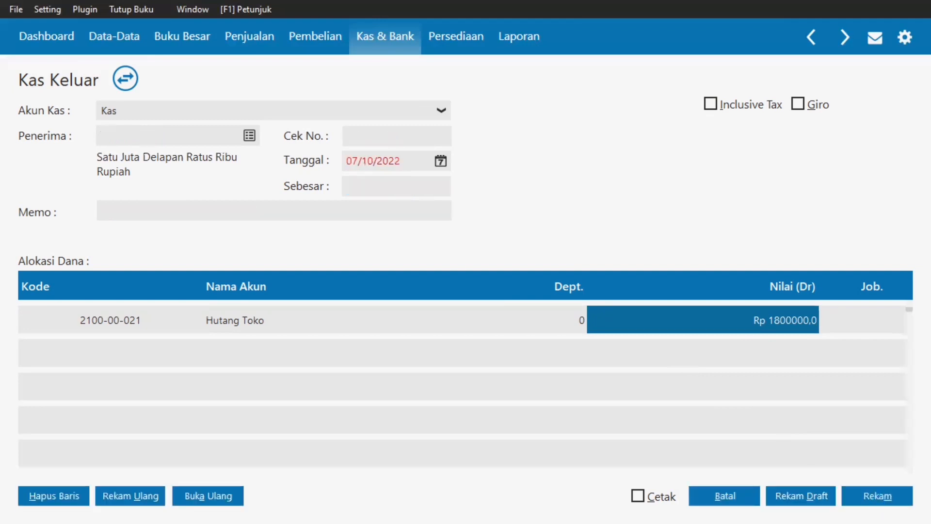
pyautogui.click(733, 493)
pyautogui.moveTo(395, 245)
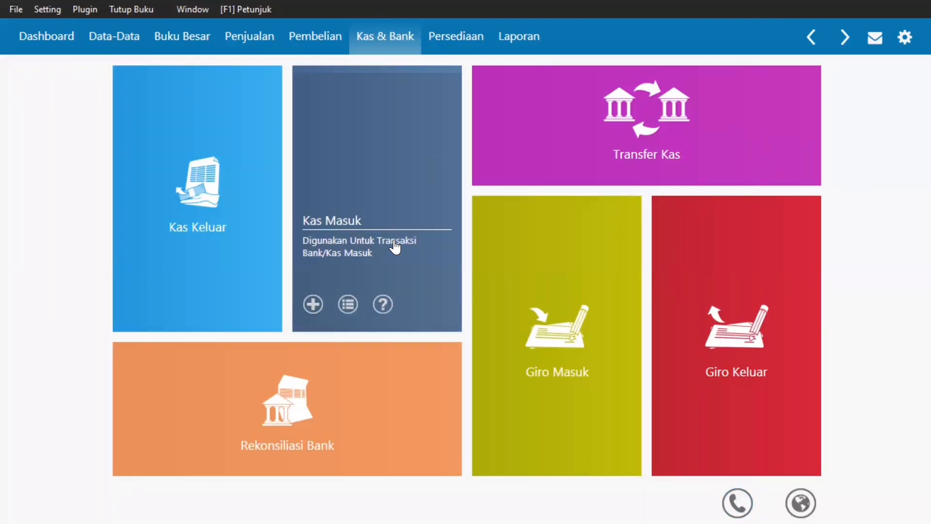
# Start a new Kas Keluar transaction from the Kas account with Bagian Umum as recipient
pyautogui.click(97, 48)
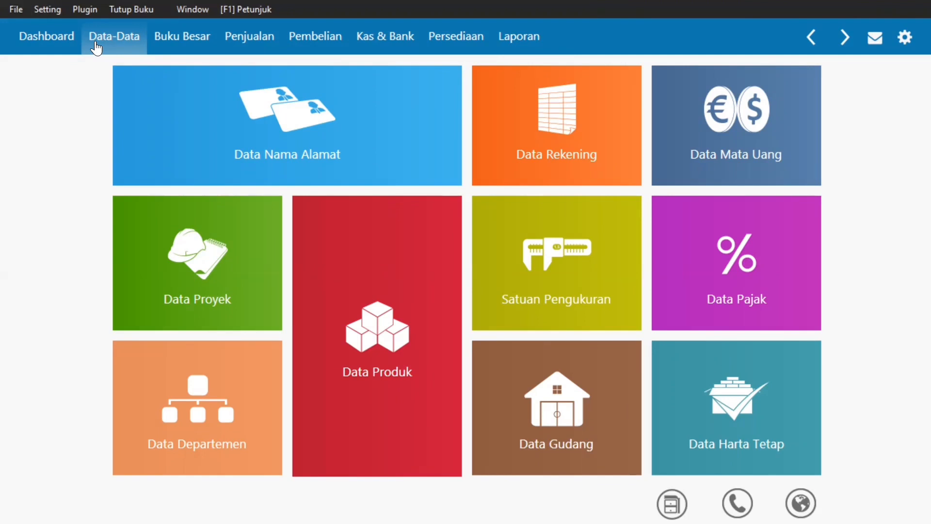
pyautogui.click(364, 39)
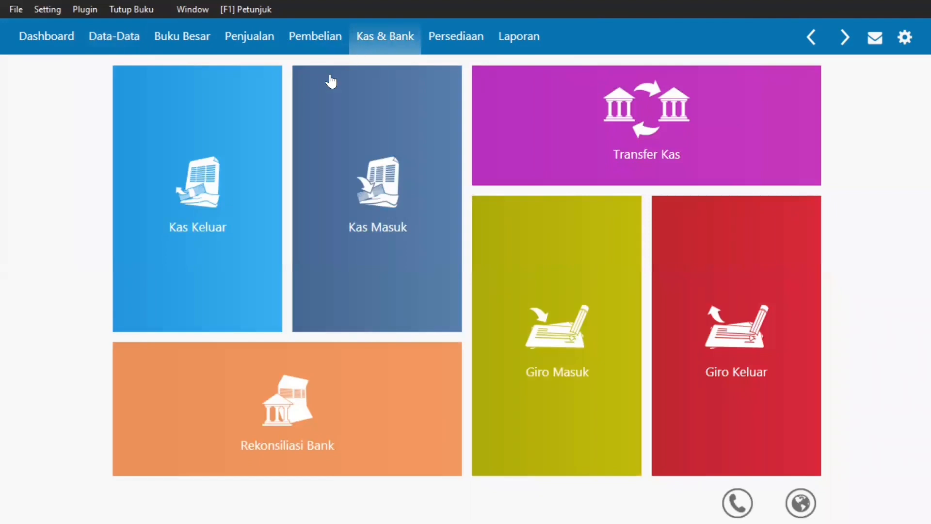
pyautogui.moveTo(312, 102)
pyautogui.moveTo(204, 206)
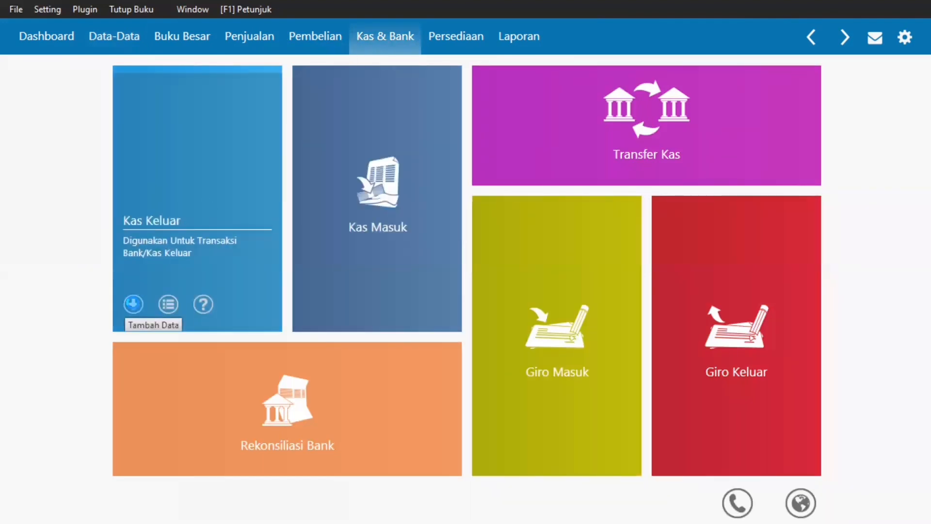
pyautogui.click(133, 304)
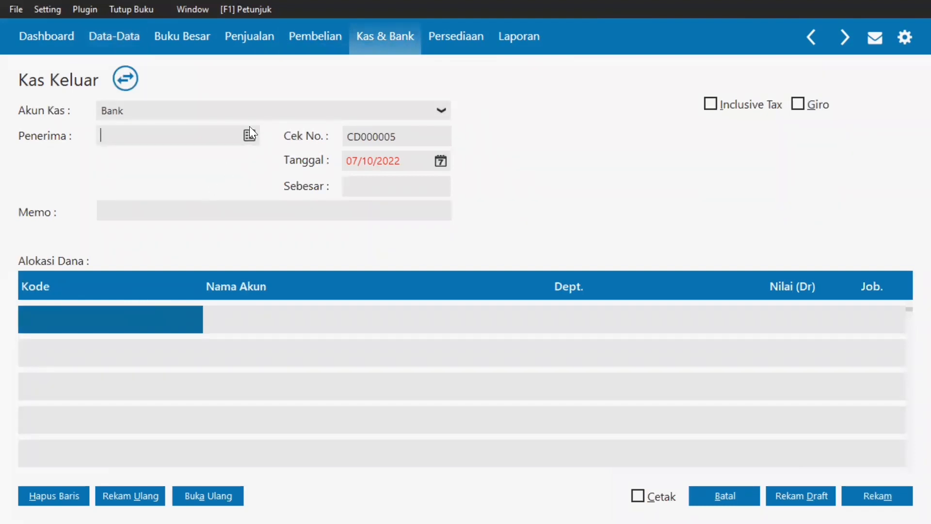
pyautogui.click(249, 113)
pyautogui.click(227, 147)
pyautogui.click(249, 137)
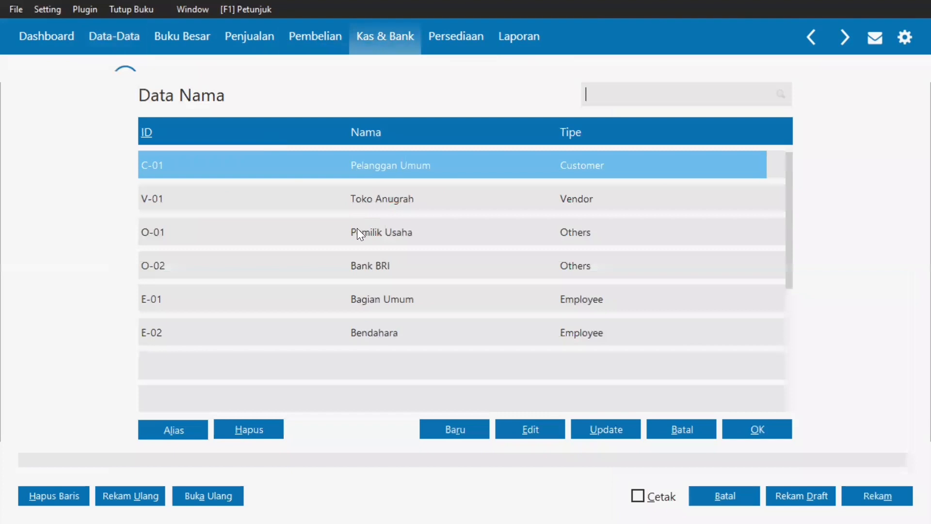
pyautogui.click(401, 295)
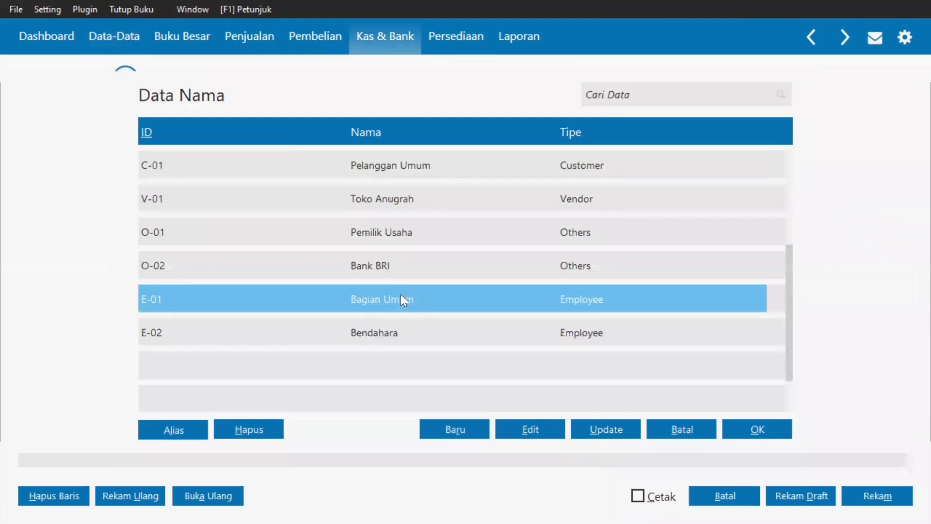
pyautogui.click(753, 430)
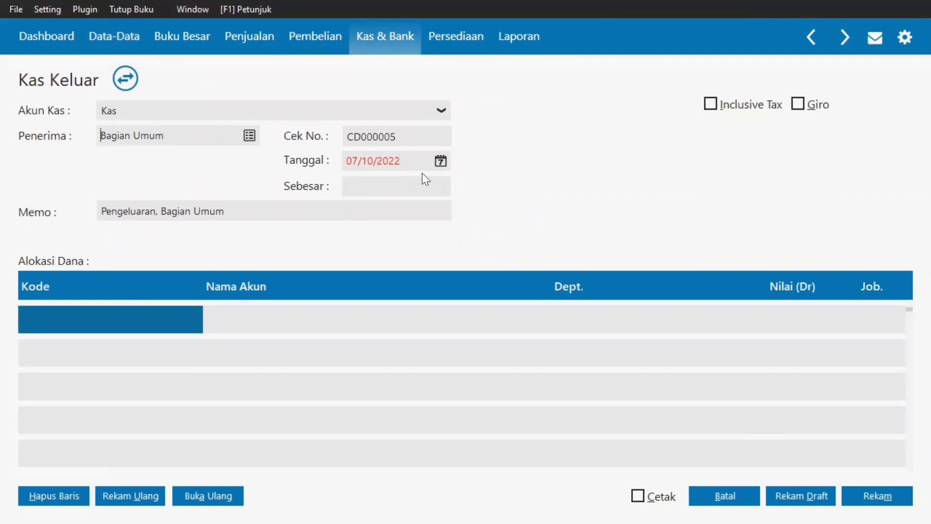
# Date the Kas Keluar transaction 24/08/2021 and change its memo to "Membayar Sewa Kios Selama 1 tahun"
pyautogui.click(412, 161)
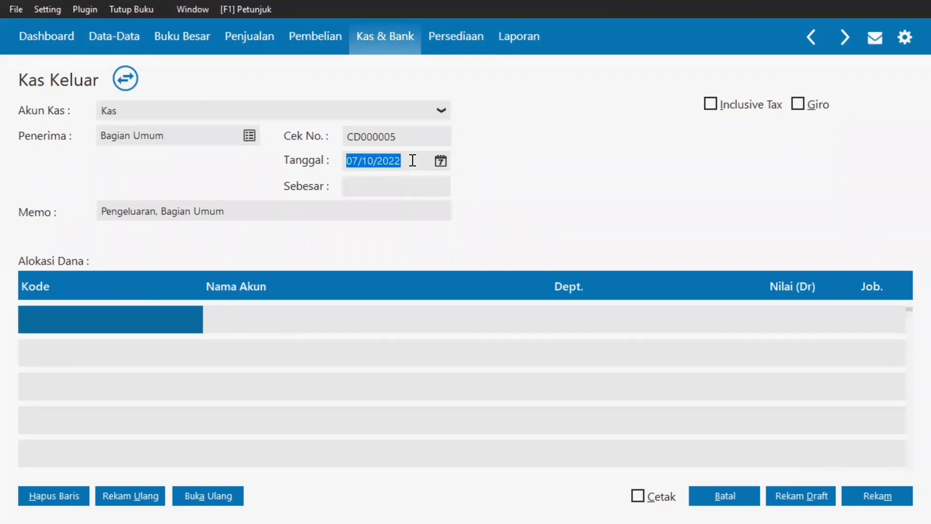
pyautogui.write('24/08/')
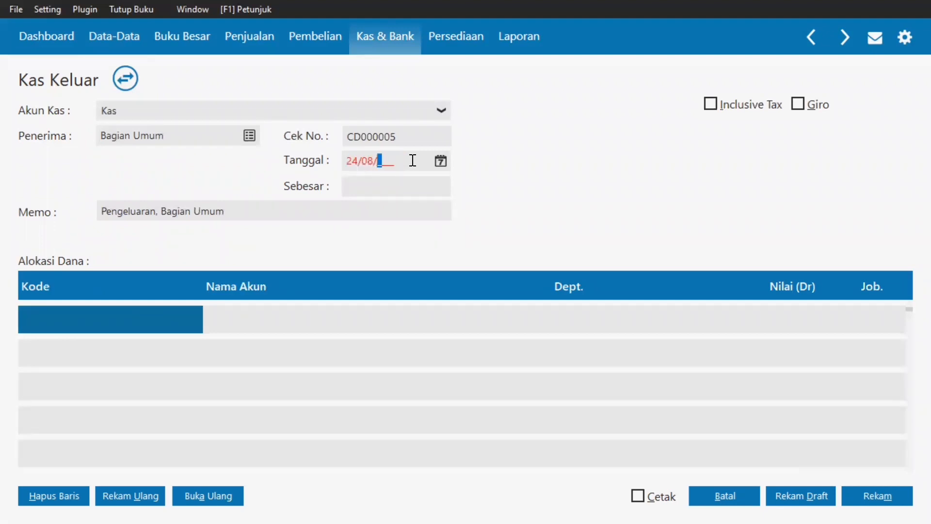
pyautogui.write('2021')
pyautogui.click(221, 213)
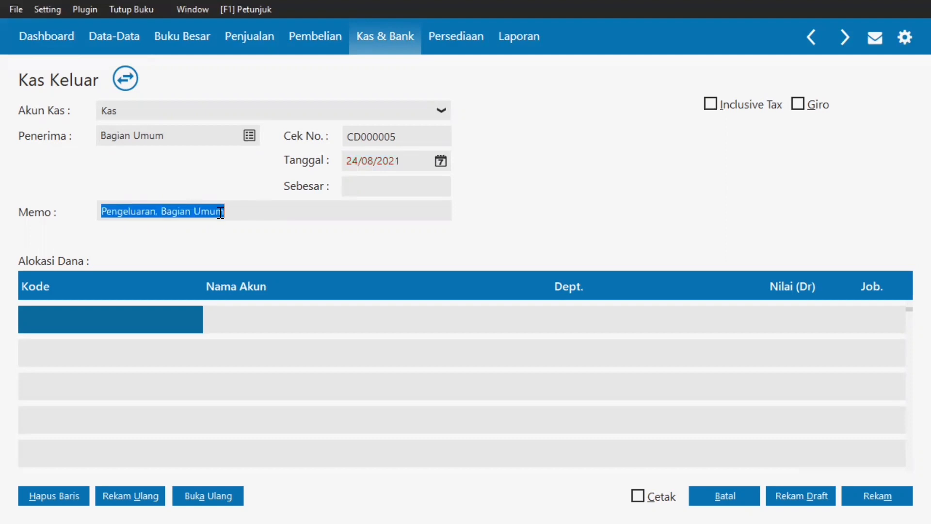
pyautogui.write('Mem')
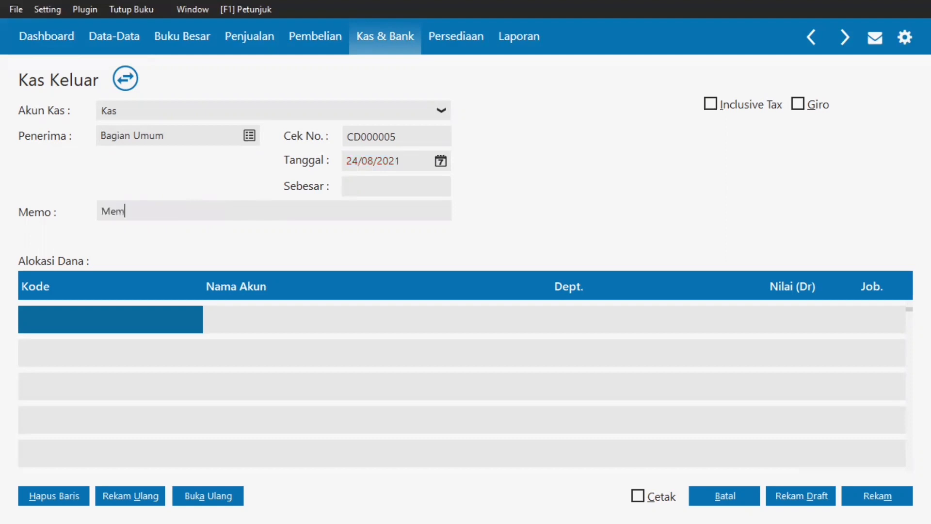
pyautogui.write('bayar')
pyautogui.write(' Sewa')
pyautogui.write(' Kl')
pyautogui.write('ios S')
pyautogui.write('ela')
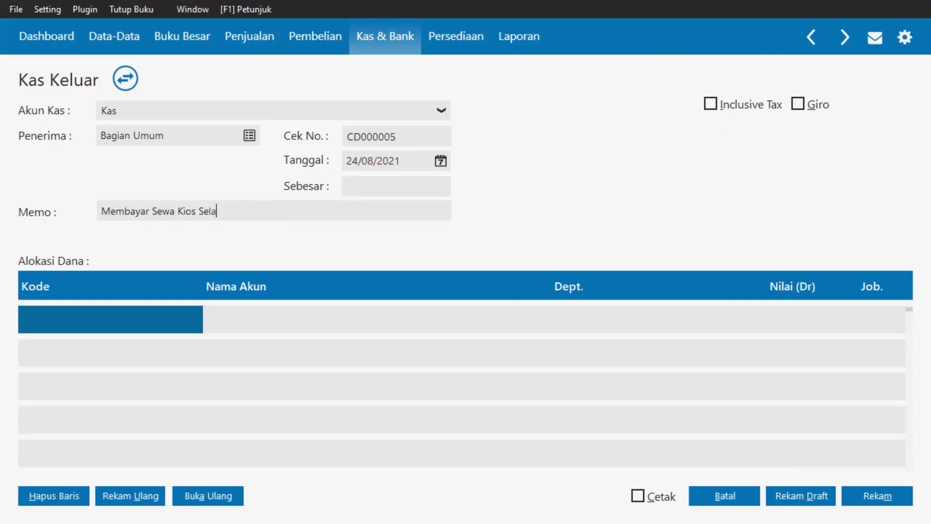
pyautogui.write('ma 1 tahun')
# Allocate the kiosk rent payment to the Sewa Dibayar di Muka account in the first row of the fund allocation
pyautogui.click(63, 317)
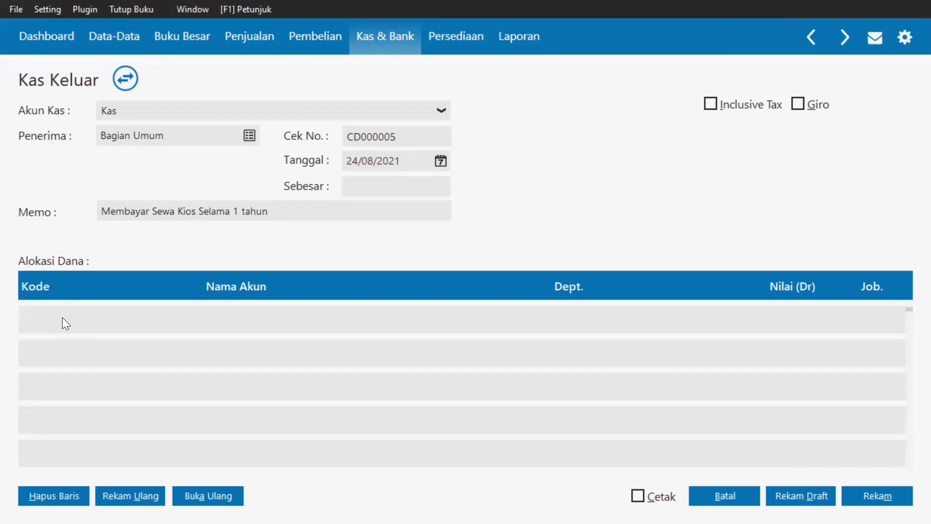
pyautogui.doubleClick(62, 317)
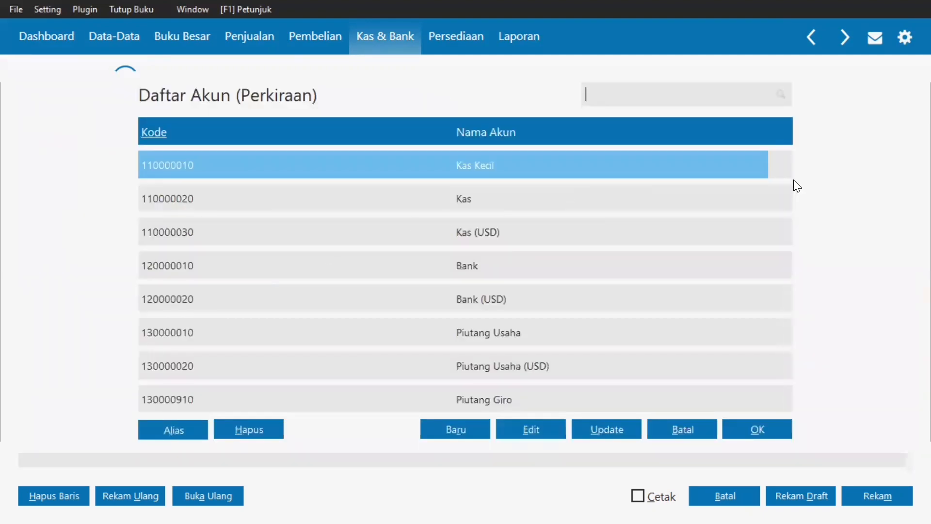
pyautogui.press('Down')
pyautogui.press('Down')
pyautogui.press('Down')
pyautogui.press('Down')
pyautogui.press('Down')
pyautogui.press('Down')
pyautogui.press('Down')
pyautogui.press('Down')
pyautogui.press('Down')
pyautogui.press('Down')
pyautogui.press('Down')
pyautogui.press('Down')
pyautogui.press('Down')
pyautogui.press('Down')
pyautogui.press('Down')
pyautogui.press('Down')
pyautogui.press('Down')
pyautogui.press('Down')
pyautogui.press('Down')
pyautogui.press('Down')
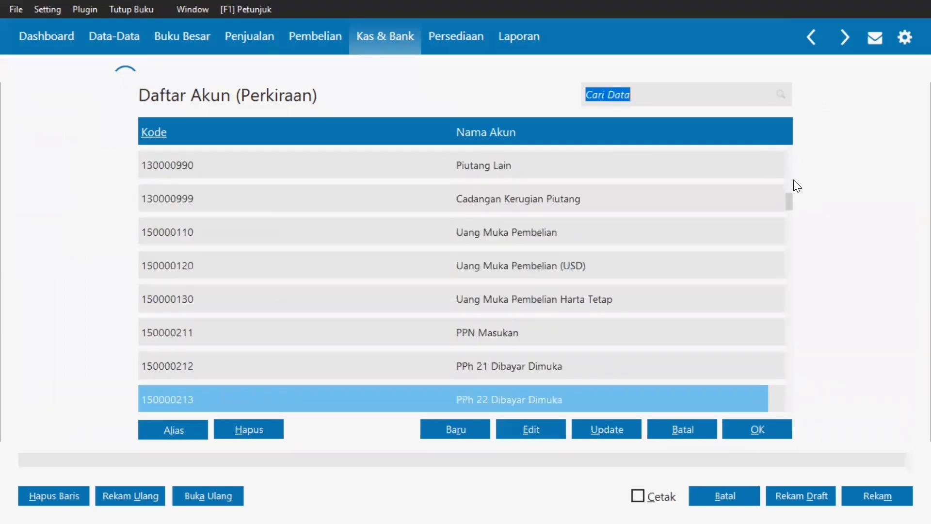
pyautogui.press('Down')
pyautogui.press('Down')
pyautogui.press('Down')
pyautogui.press('Down')
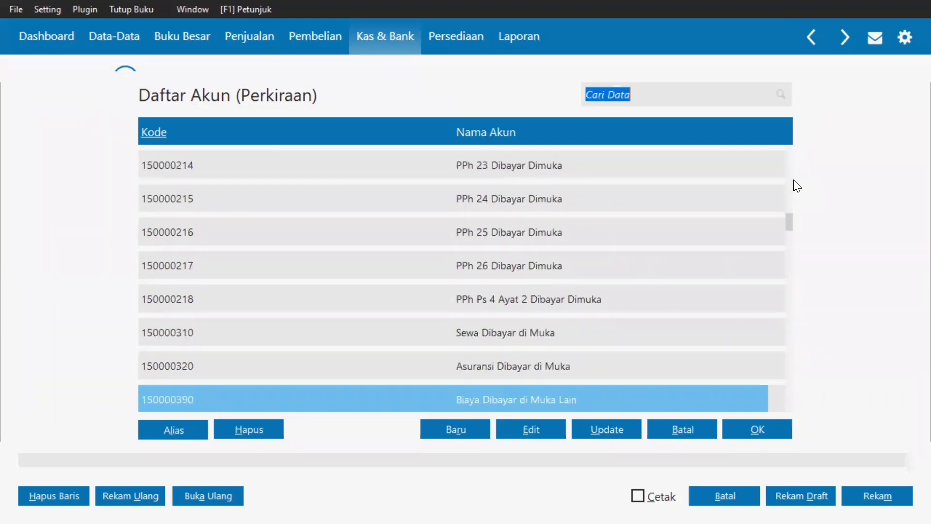
pyautogui.click(641, 341)
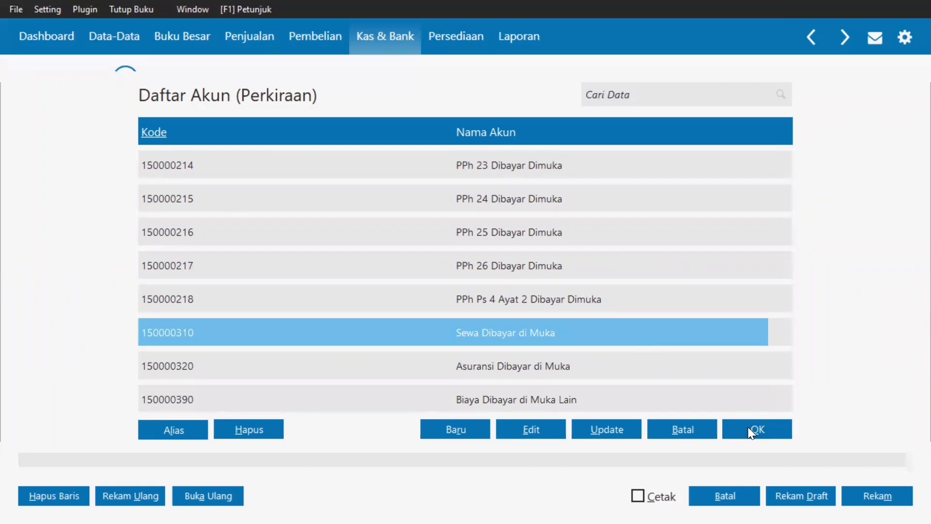
pyautogui.click(747, 427)
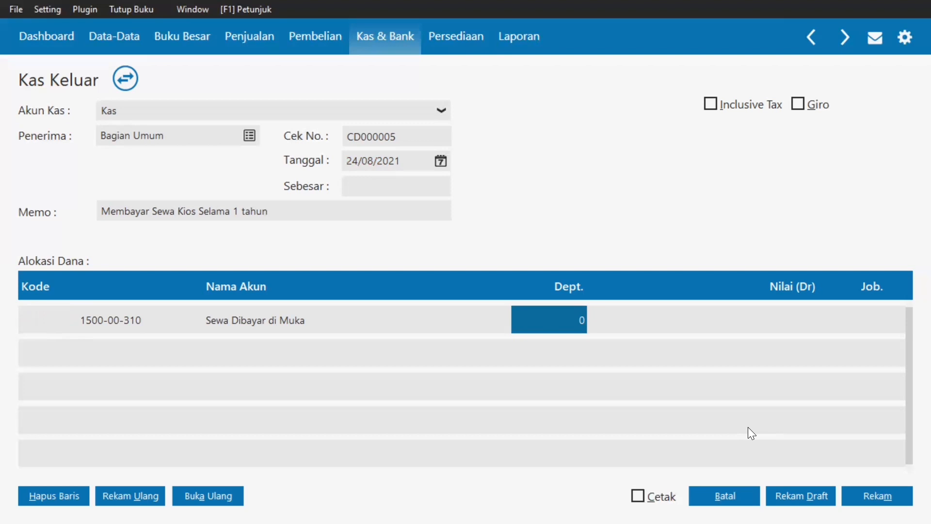
# Set the debit value of the Sewa Dibayar di Muka allocation to 240000
pyautogui.press('Tab')
pyautogui.write('24')
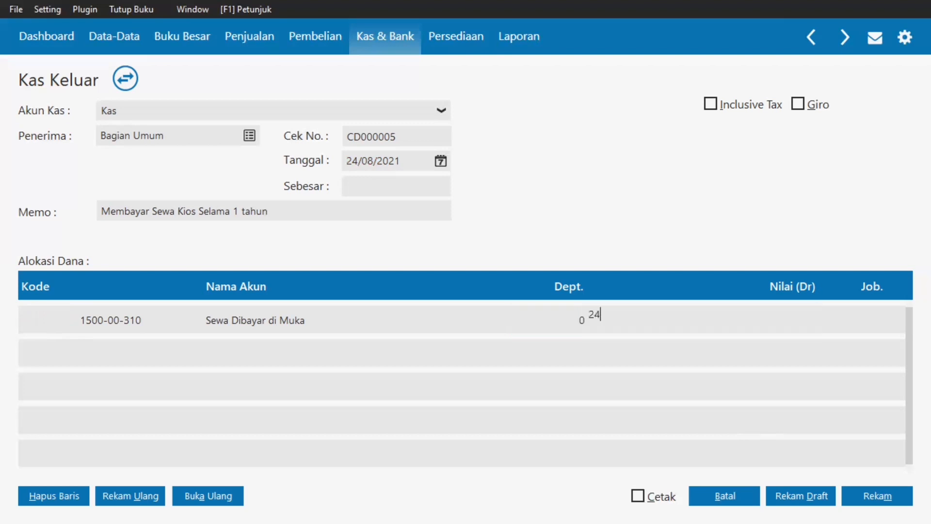
pyautogui.write('0000')
pyautogui.press('Tab')
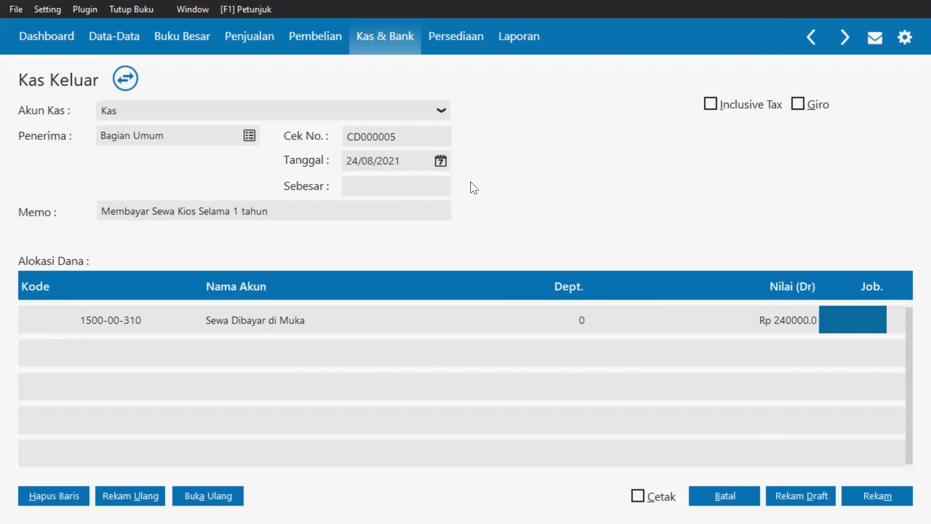
# Fill in the matching payment amount, record the kiosk rent Kas Keluar transaction and close the new blank form
pyautogui.click(413, 186)
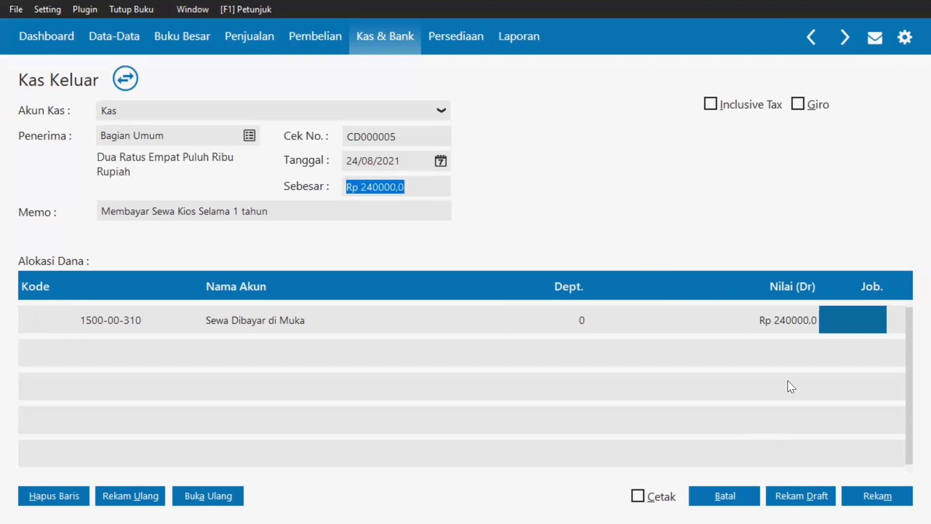
pyautogui.click(869, 496)
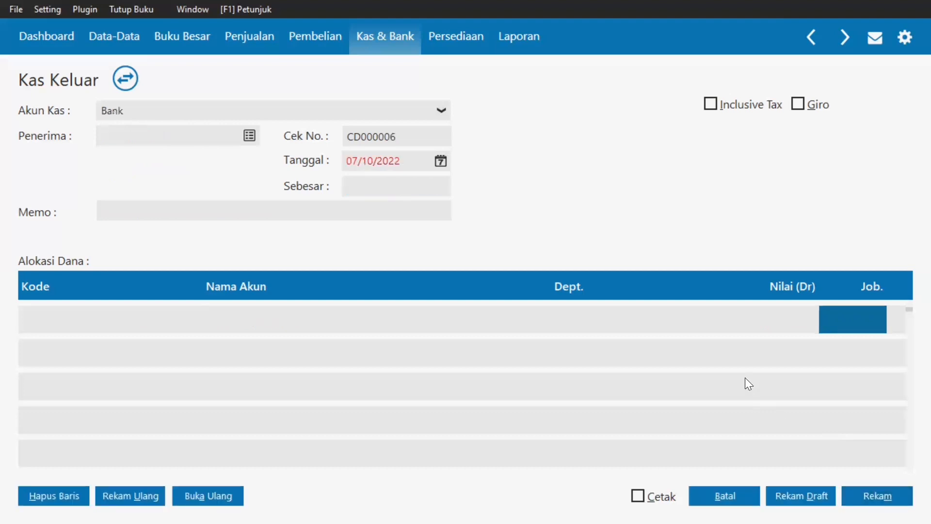
pyautogui.click(723, 495)
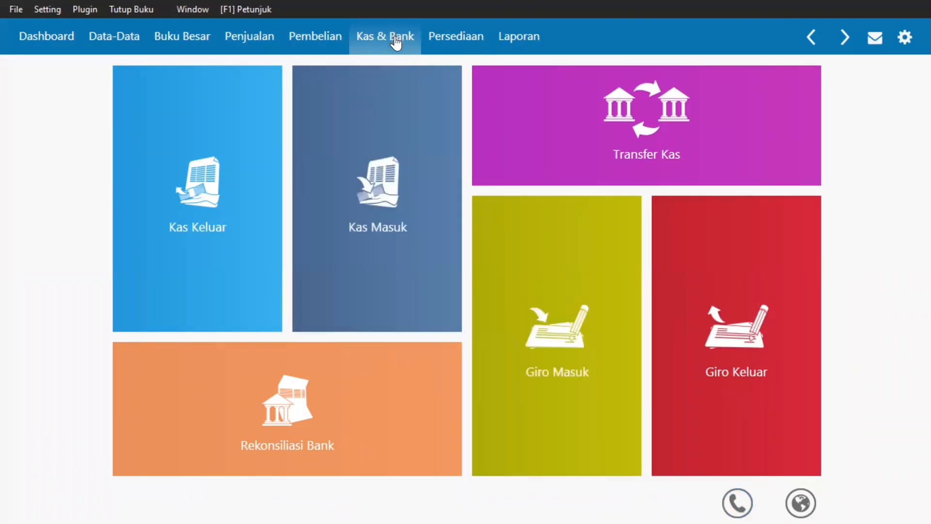
# Start a Kas Masuk transaction on the Kas account, received from Pelanggan Umum and dated 30/08/2021
pyautogui.click(320, 301)
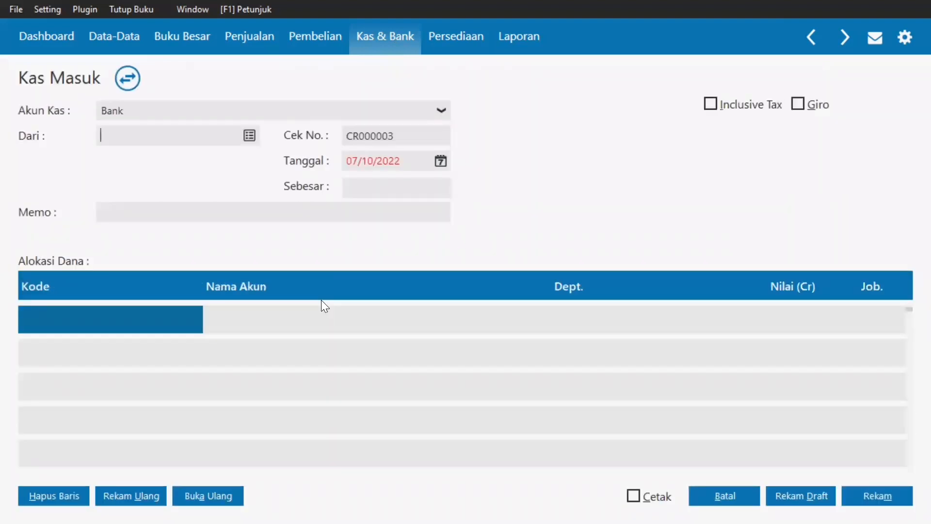
pyautogui.click(304, 110)
pyautogui.click(262, 150)
pyautogui.click(251, 141)
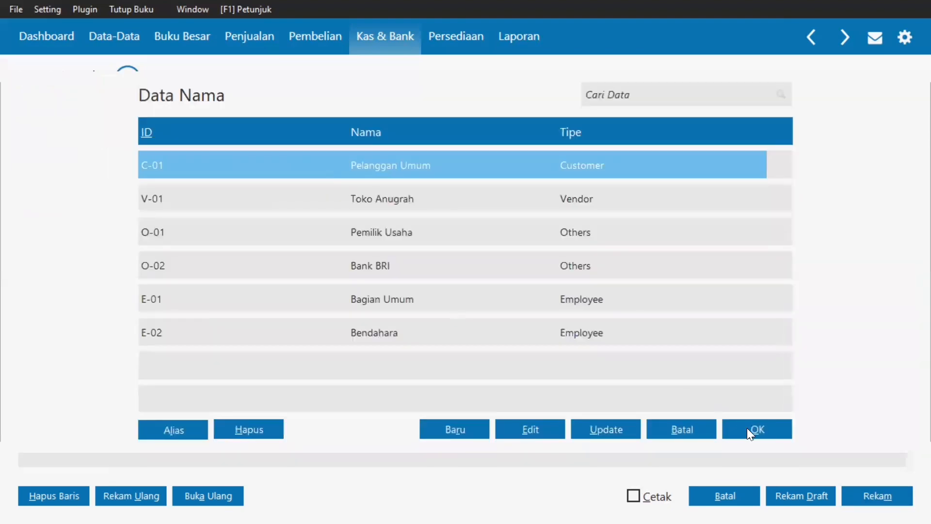
pyautogui.click(749, 431)
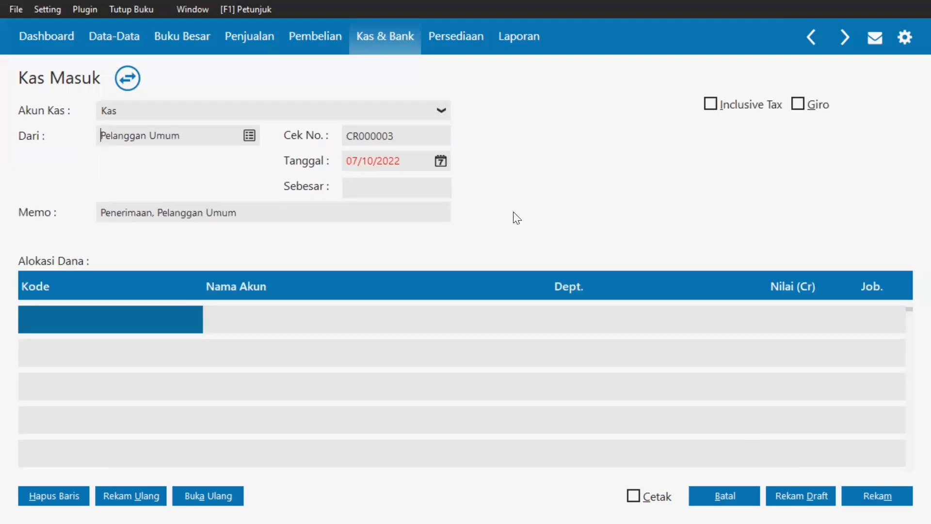
pyautogui.click(406, 161)
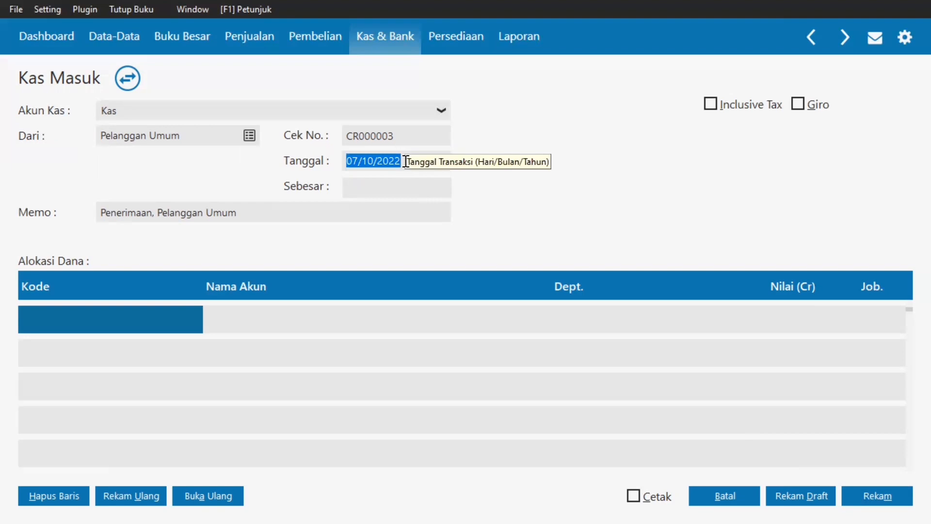
pyautogui.write('30/08/2021')
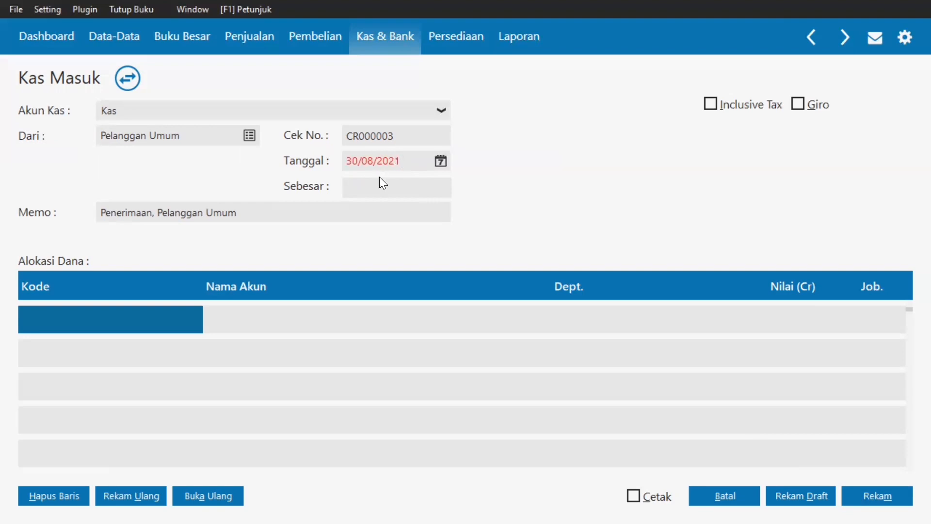
pyautogui.click(256, 209)
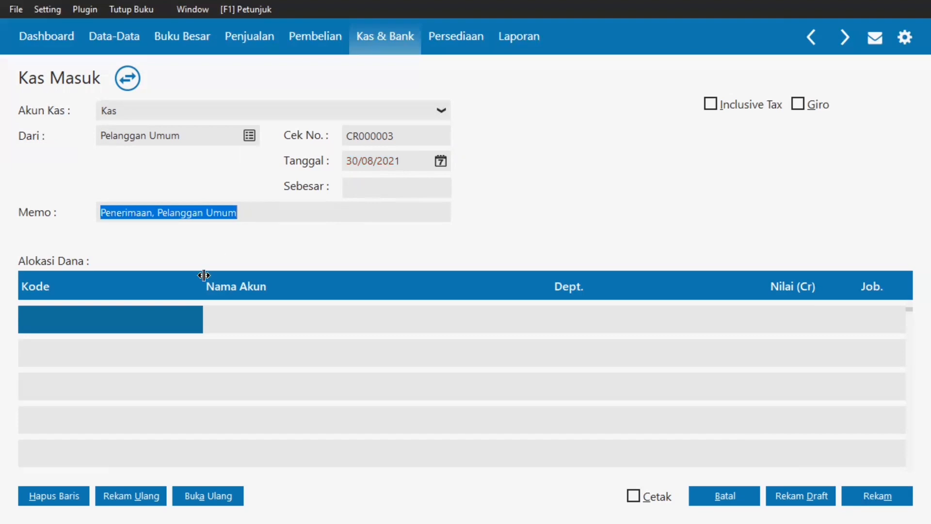
# Allocate the receipt to the Pendapatan Iklan account in the first row of the fund allocation
pyautogui.click(154, 312)
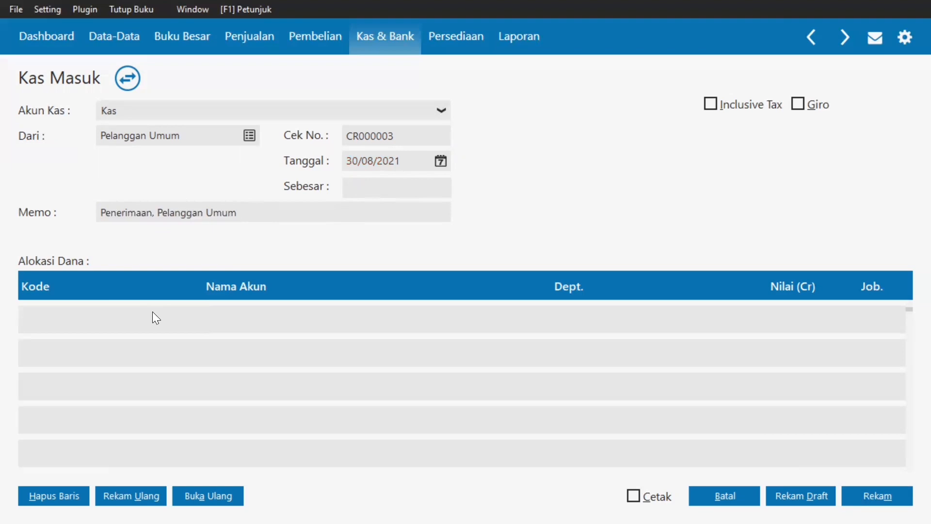
pyautogui.doubleClick(153, 312)
pyautogui.scroll(-1, 153, 312)
pyautogui.scroll(-4, 152, 311)
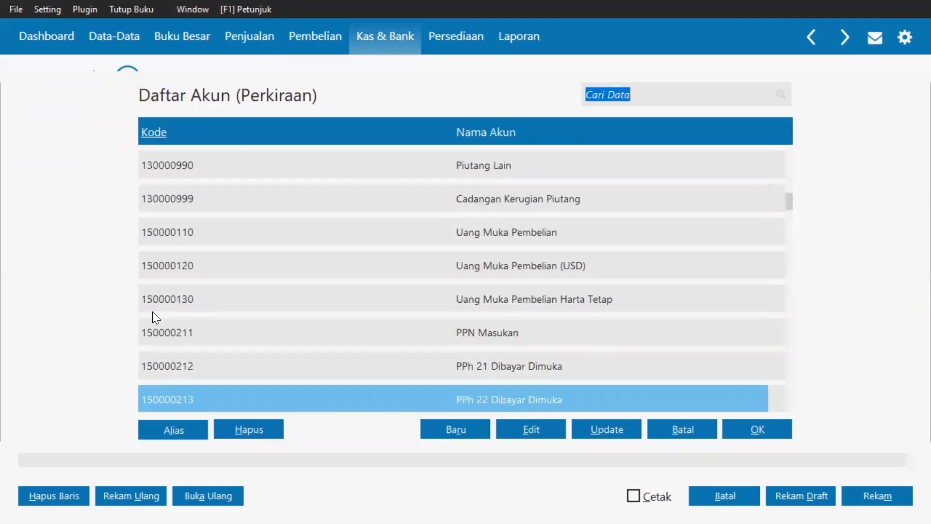
pyautogui.scroll(-4, 153, 311)
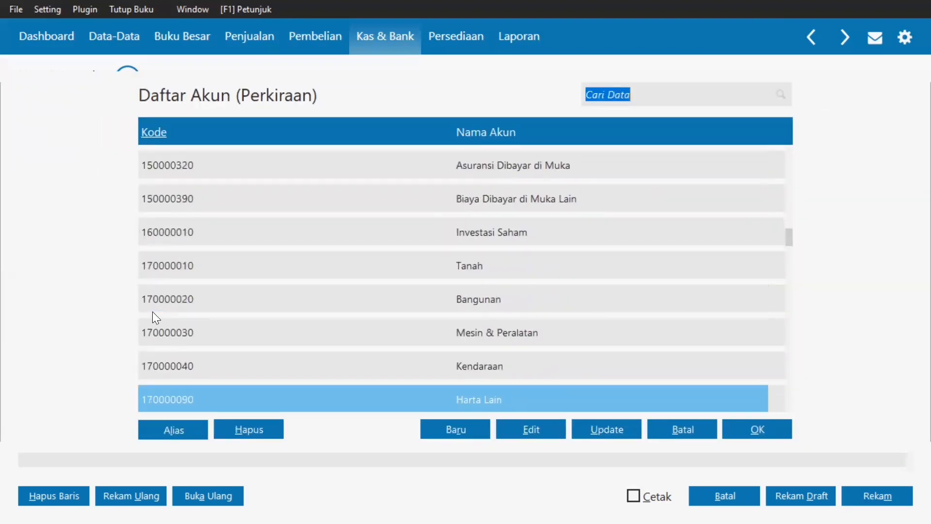
pyautogui.scroll(-4, 152, 311)
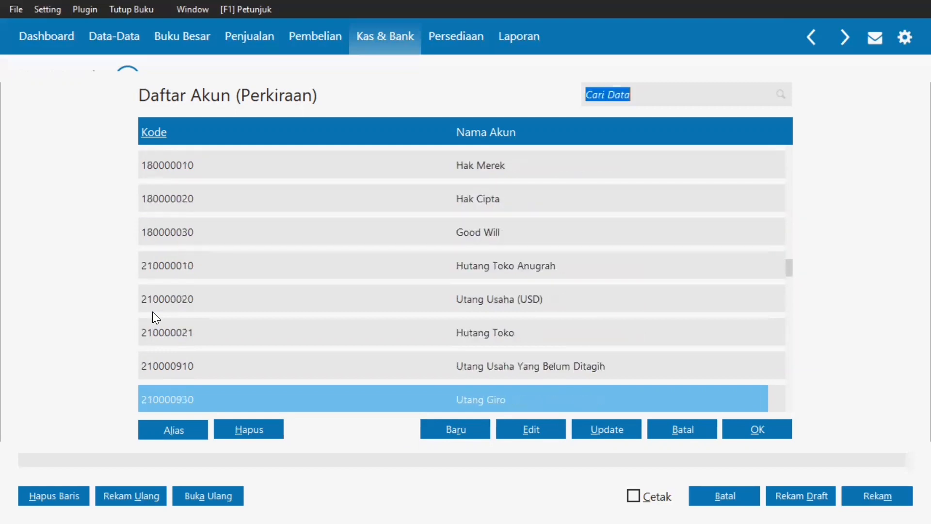
pyautogui.scroll(-5, 153, 312)
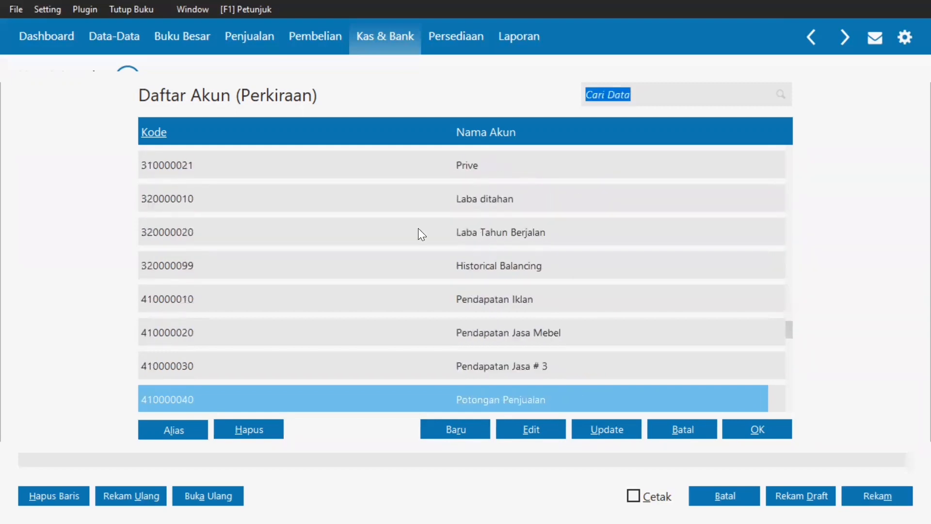
pyautogui.click(463, 302)
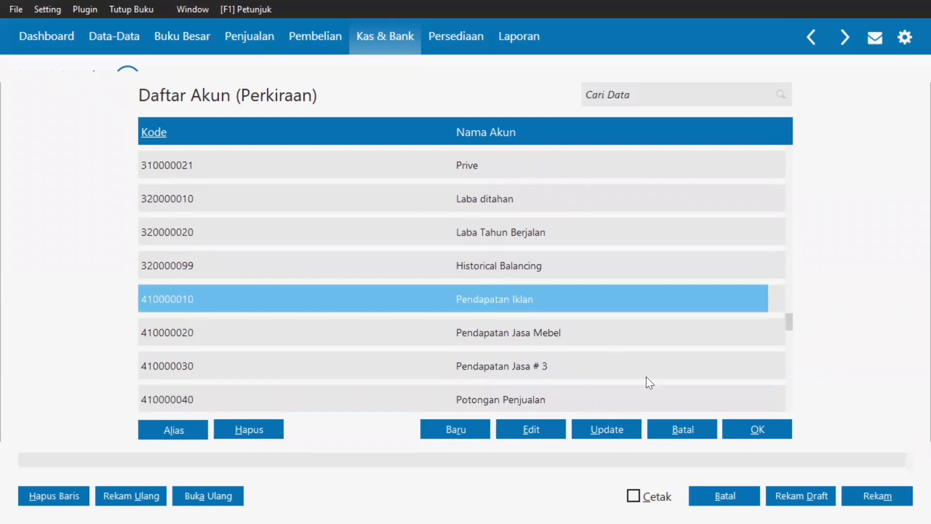
pyautogui.click(724, 433)
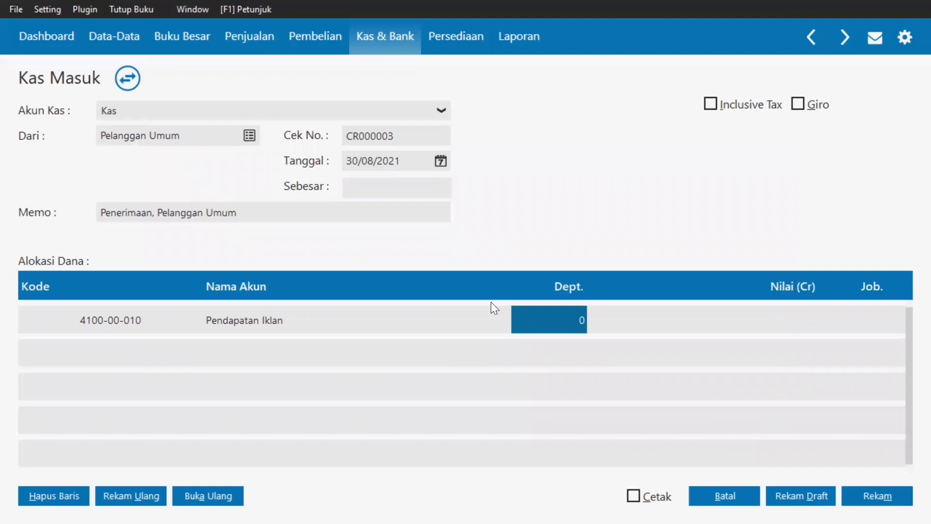
# Change the memo of the Kas Masuk transaction to "Penerimaan Pendapatan Iklan"
pyautogui.click(268, 216)
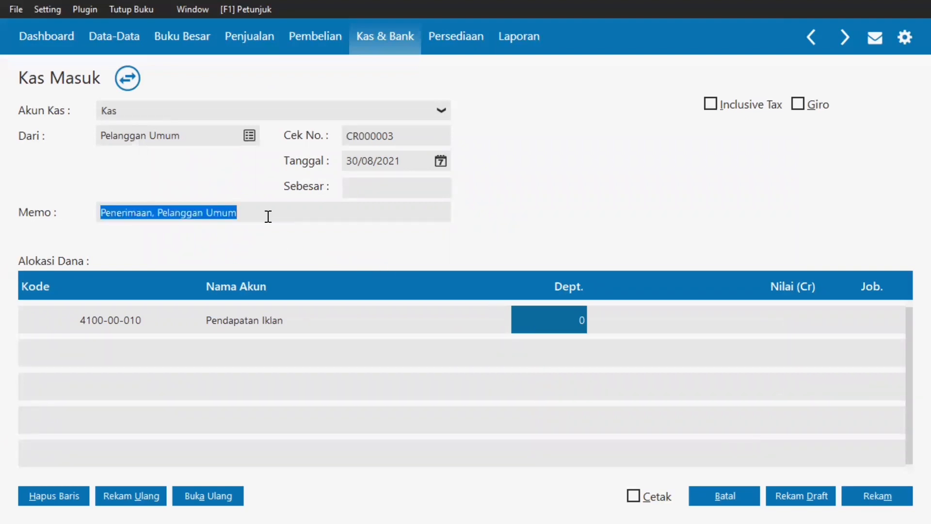
pyautogui.click(268, 216)
pyautogui.press('BackSpace')
pyautogui.press('BackSpace')
pyautogui.press('BackSpace')
pyautogui.press('BackSpace')
pyautogui.press('BackSpace')
pyautogui.press('BackSpace')
pyautogui.press('BackSpace')
pyautogui.press('BackSpace')
pyautogui.press('BackSpace')
pyautogui.press('BackSpace')
pyautogui.press('BackSpace')
pyautogui.press('BackSpace')
pyautogui.press('BackSpace')
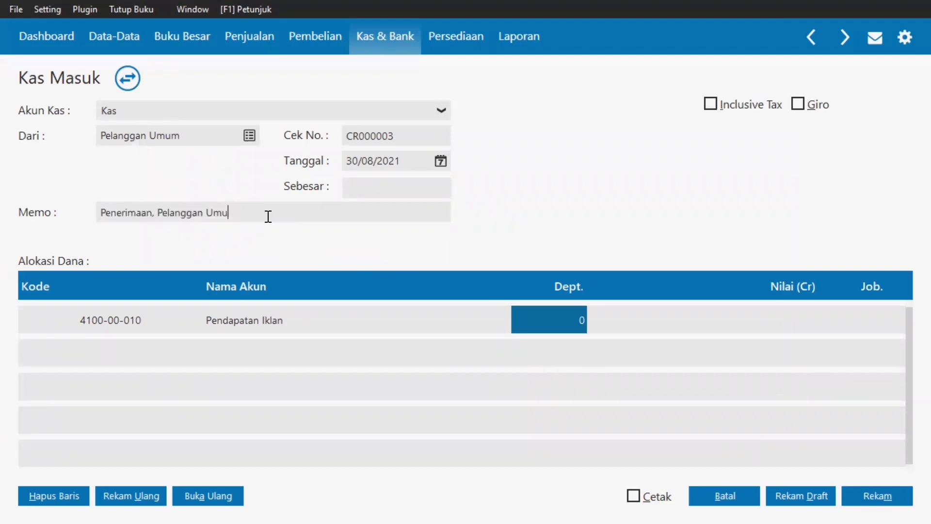
pyautogui.press('BackSpace')
pyautogui.press('BackSpace')
pyautogui.press('BackSpace')
pyautogui.write('P')
pyautogui.write('enda')
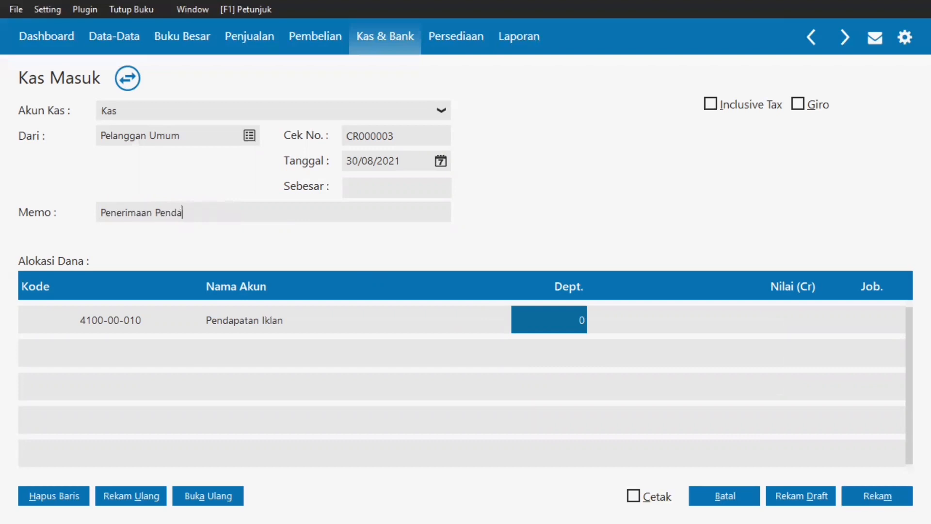
pyautogui.write('patan Iklan')
# Set the credit value of the Pendapatan Iklan allocation to 2500000
pyautogui.click(470, 317)
pyautogui.press('Tab')
pyautogui.press('Tab')
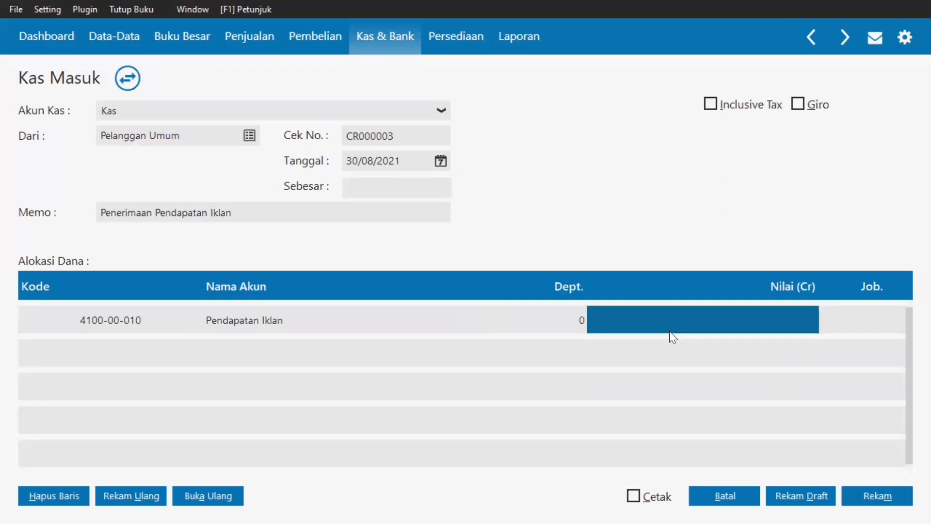
pyautogui.write('2')
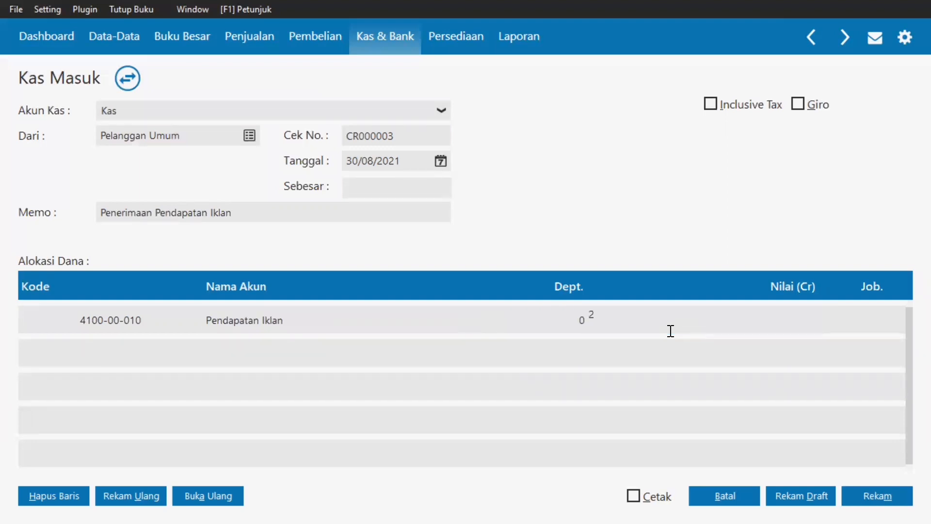
pyautogui.write('500000')
pyautogui.press('Tab')
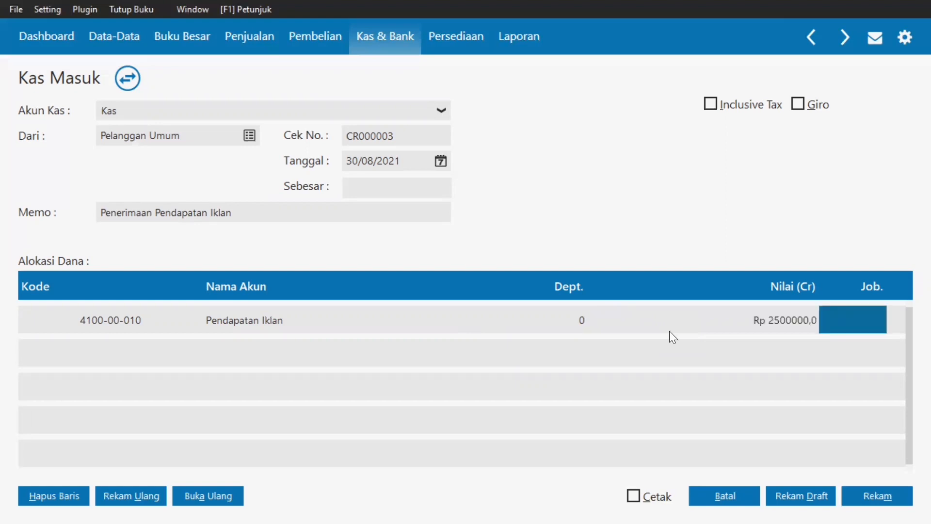
# Fill in the matching receipt amount, record the advertising income Kas Masuk transaction and close the new blank form
pyautogui.click(415, 192)
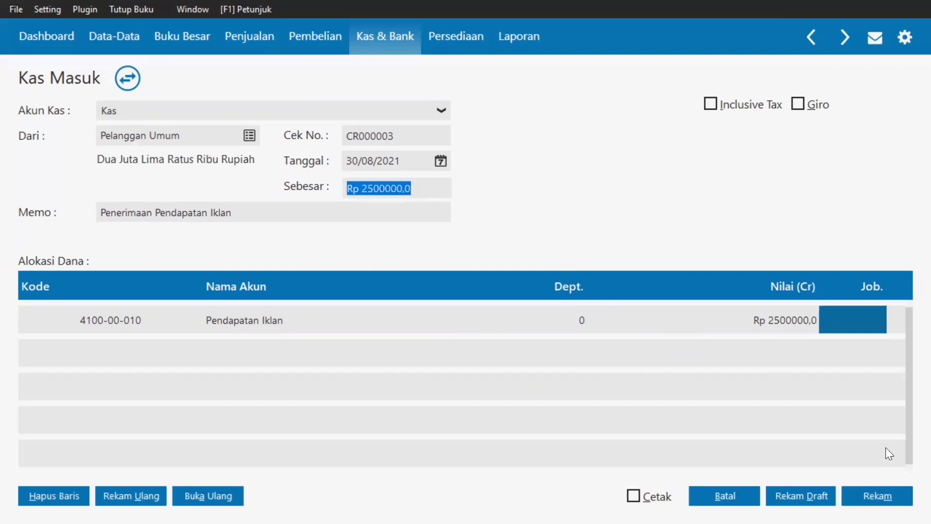
pyautogui.click(872, 490)
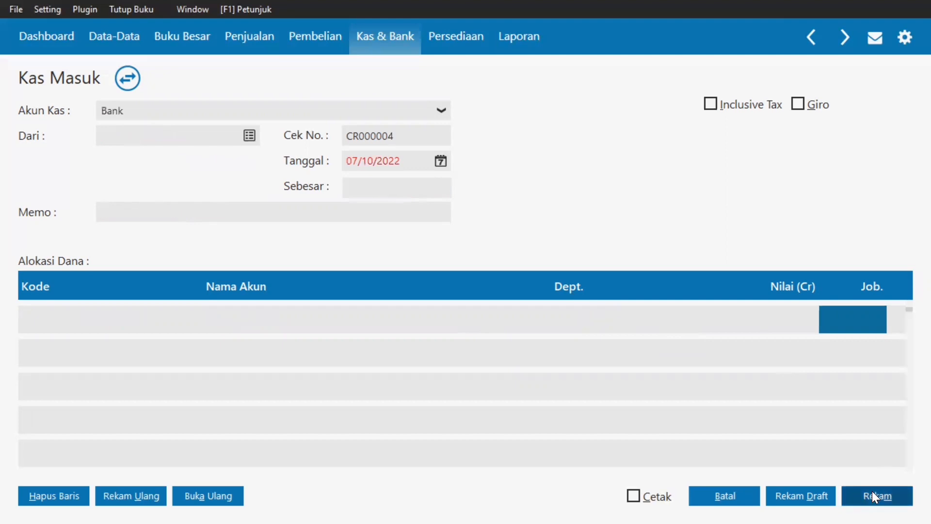
pyautogui.click(726, 496)
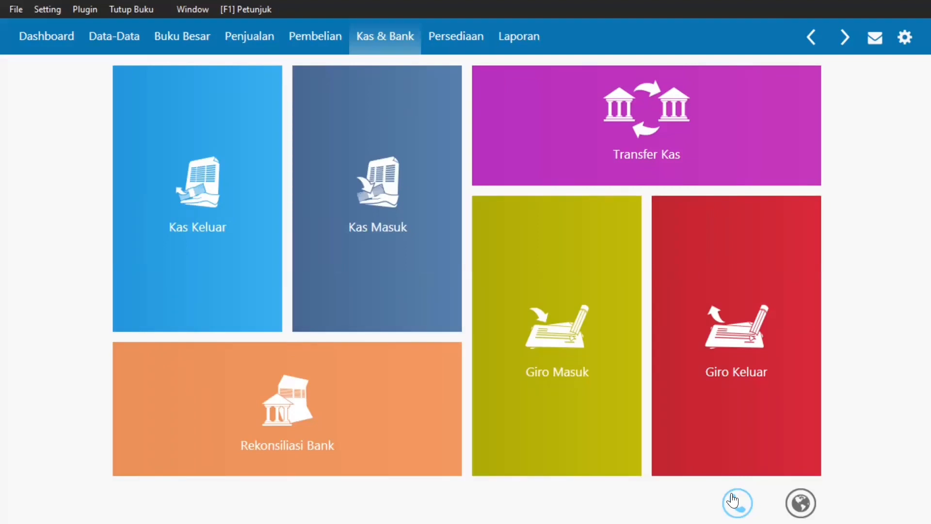
# Start a Kas Keluar transaction paid from the Kas account with Pemilik Usaha as the recipient
pyautogui.click(134, 303)
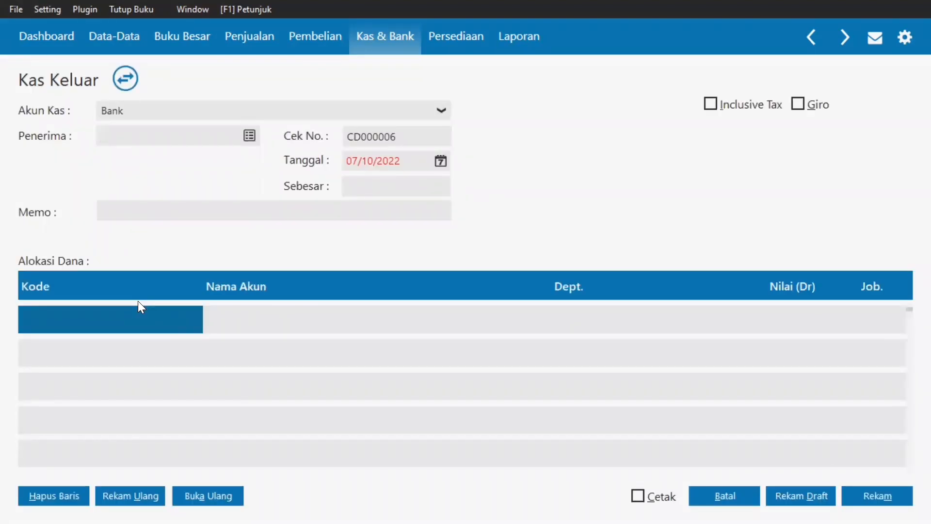
pyautogui.click(326, 111)
pyautogui.click(269, 150)
pyautogui.click(249, 139)
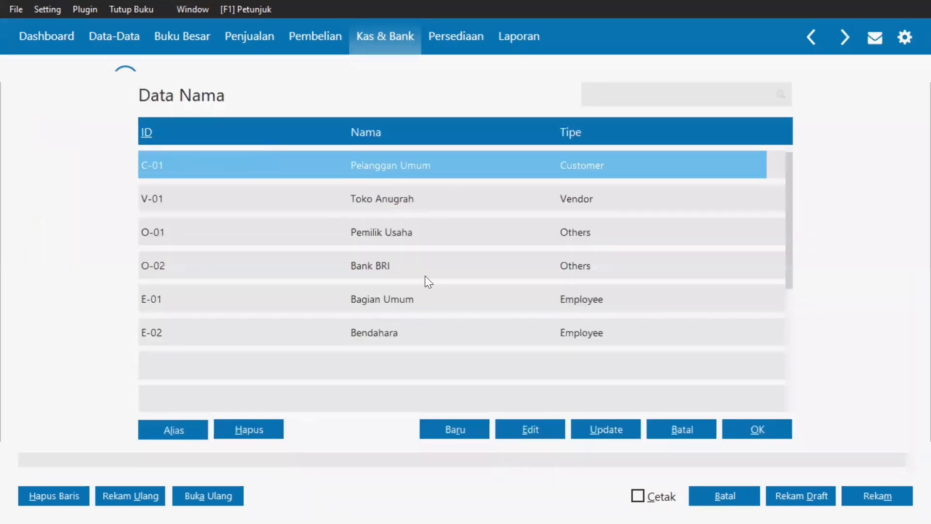
pyautogui.click(451, 246)
pyautogui.click(771, 433)
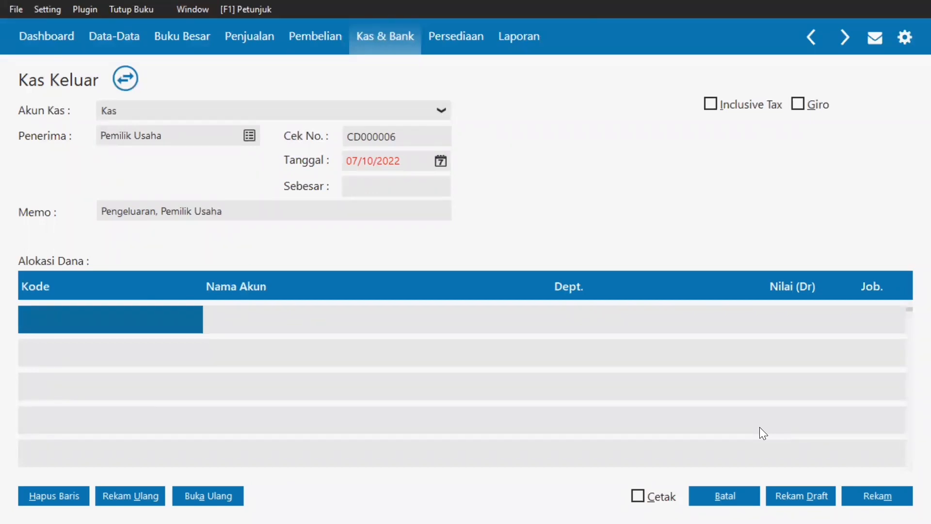
# Date the Kas Keluar transaction 31/08/2021 and change its memo to "Pengambilan Uang Keperluan Pribadi"
pyautogui.click(410, 154)
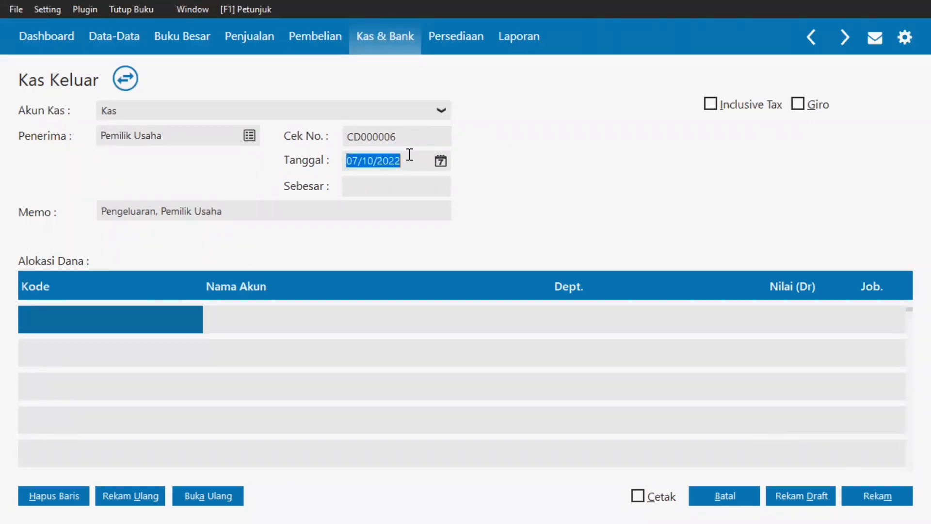
pyautogui.write('31/08/20')
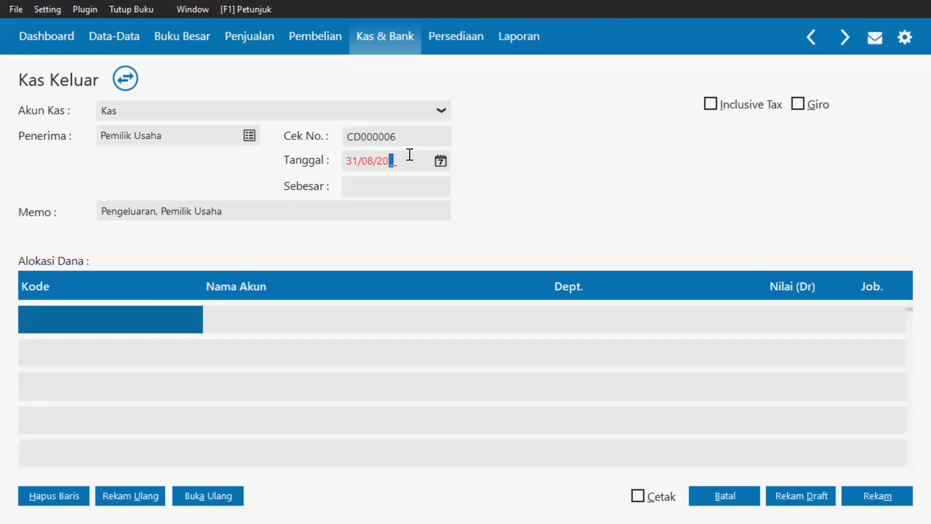
pyautogui.write('21')
pyautogui.click(279, 206)
pyautogui.write('P')
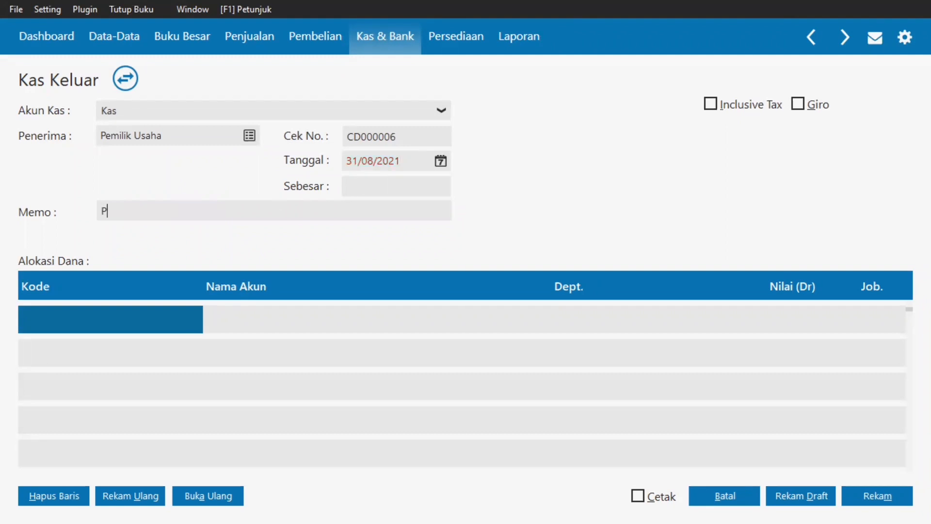
pyautogui.write('engambilan Uang')
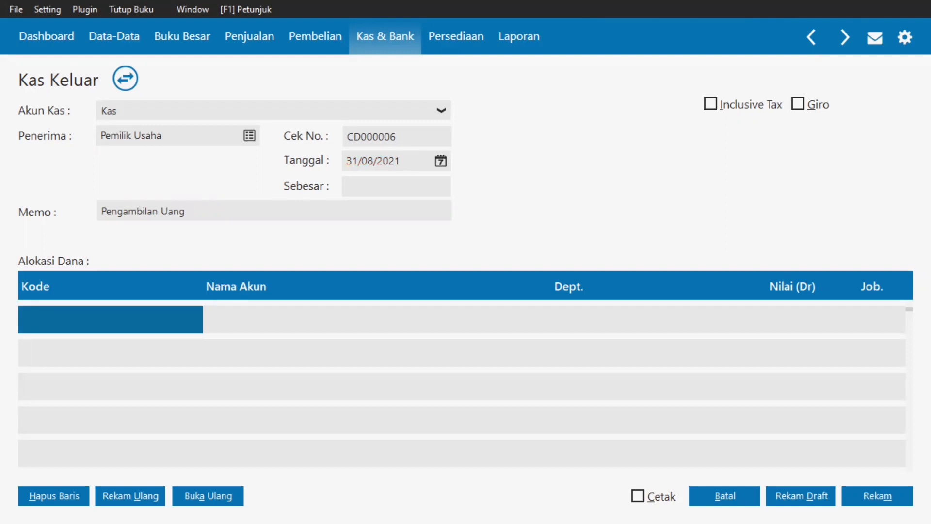
pyautogui.write('Keperluan Pribadi')
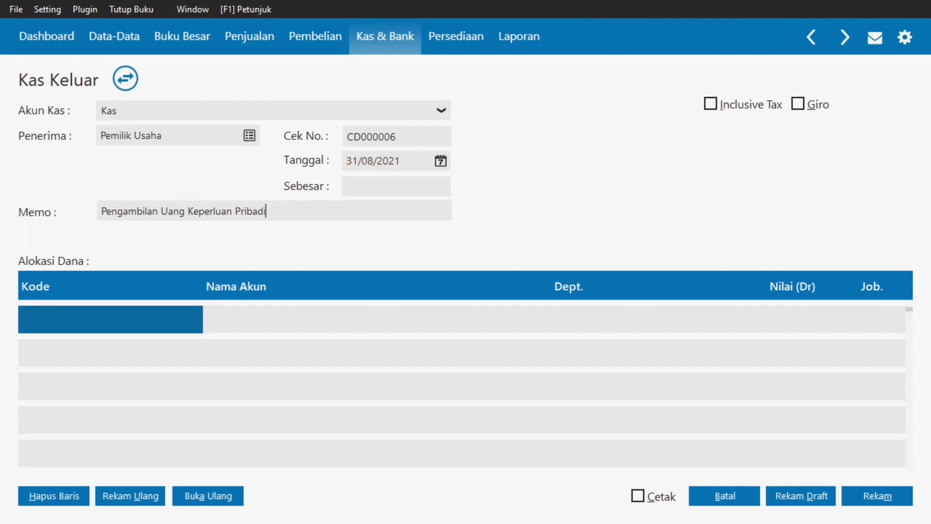
# Allocate the Kas Keluar withdrawal to the Prive account, code 310000021, in the first allocation row
pyautogui.click(99, 315)
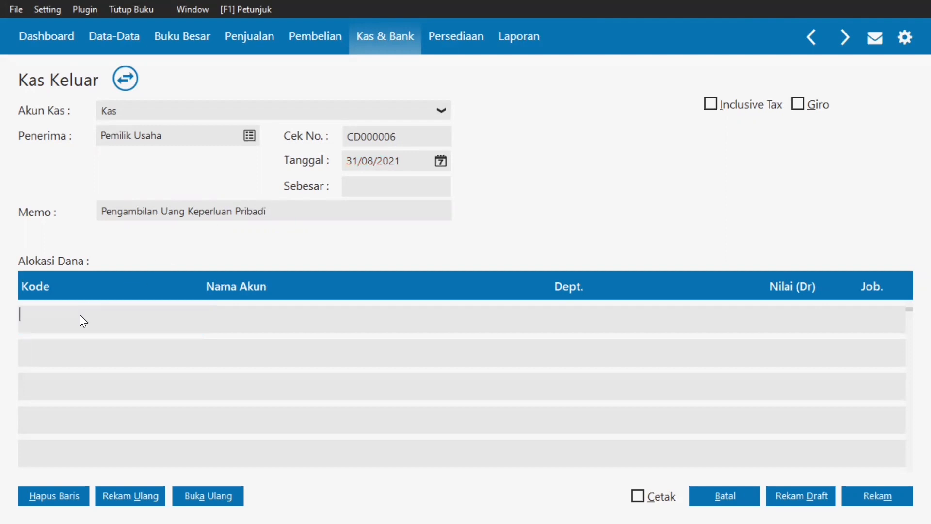
pyautogui.press('Down')
pyautogui.press('Down')
pyautogui.press('Down')
pyautogui.press('Down')
pyautogui.press('Down')
pyautogui.press('Down')
pyautogui.press('Down')
pyautogui.press('Down')
pyautogui.press('Down')
pyautogui.press('Down')
pyautogui.press('Down')
pyautogui.press('Down')
pyautogui.press('Down')
pyautogui.press('Down')
pyautogui.press('Down')
pyautogui.press('Down')
pyautogui.press('Down')
pyautogui.press('Down')
pyautogui.press('Down')
pyautogui.press('Down')
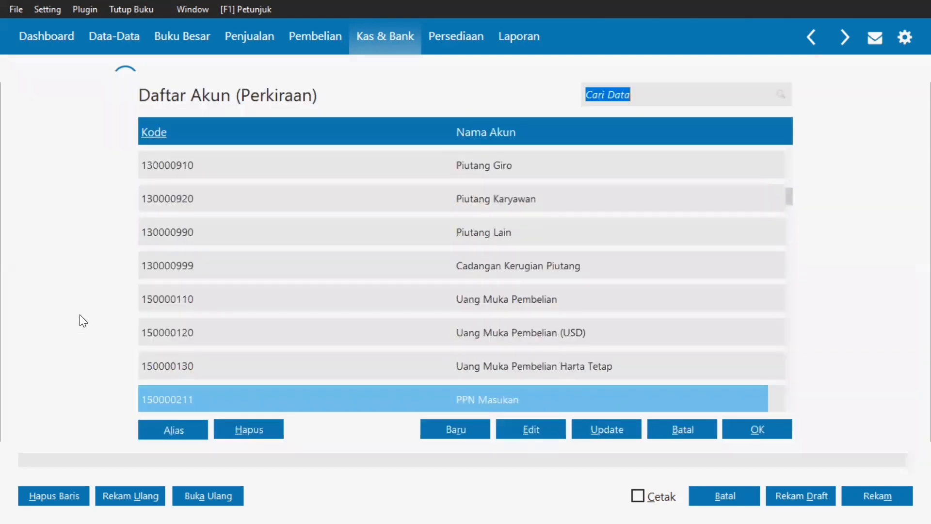
pyautogui.press('Down')
pyautogui.press('Down')
pyautogui.press('Down')
pyautogui.press('Down')
pyautogui.press('Down')
pyautogui.press('Down')
pyautogui.press('Down')
pyautogui.press('Down')
pyautogui.press('Down')
pyautogui.press('Down')
pyautogui.press('Down')
pyautogui.press('Down')
pyautogui.press('Down')
pyautogui.press('Down')
pyautogui.press('Down')
pyautogui.press('Down')
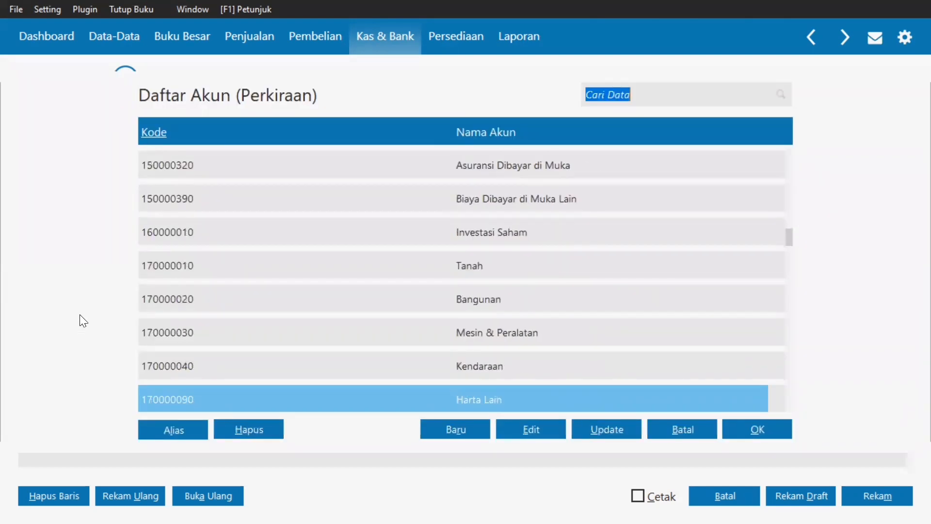
pyautogui.press('Down')
pyautogui.press('Down')
pyautogui.press('Down')
pyautogui.press('Down')
pyautogui.press('Down')
pyautogui.press('Down')
pyautogui.press('Down')
pyautogui.press('Down')
pyautogui.press('Down')
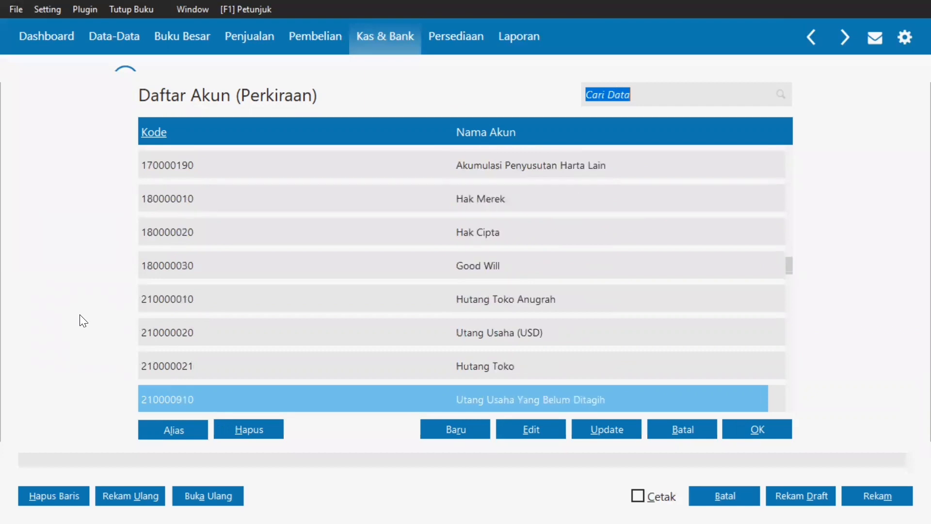
pyautogui.press('Down')
pyautogui.press('Down')
pyautogui.press('Down')
pyautogui.press('Down')
pyautogui.press('Down')
pyautogui.press('Down')
pyautogui.press('Down')
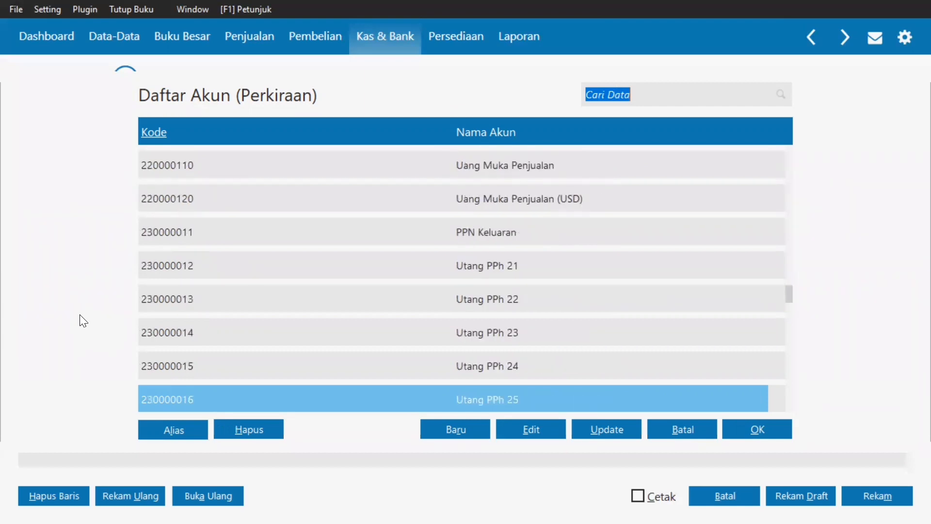
pyautogui.press('Down')
pyautogui.press('Down')
pyautogui.press('Down')
pyautogui.press('Down')
pyautogui.press('Down')
pyautogui.press('Down')
pyautogui.press('Down')
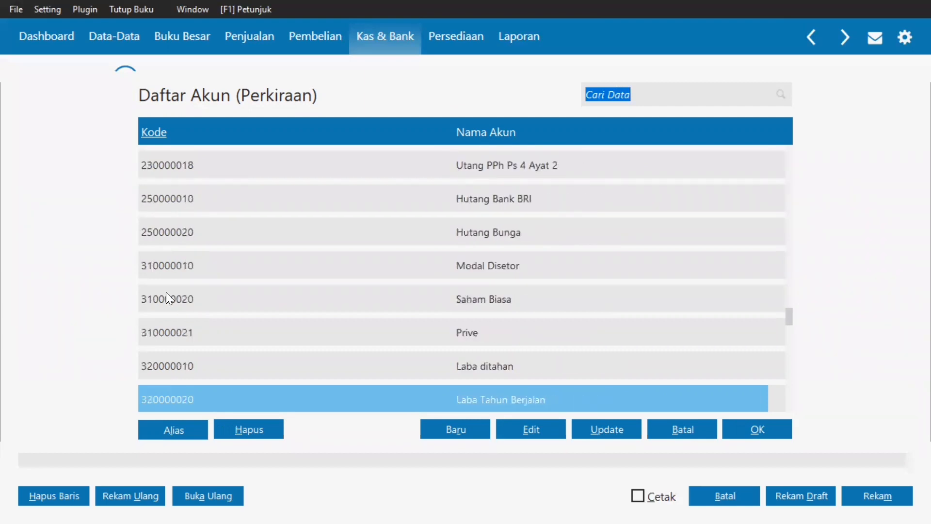
pyautogui.click(252, 335)
pyautogui.click(731, 426)
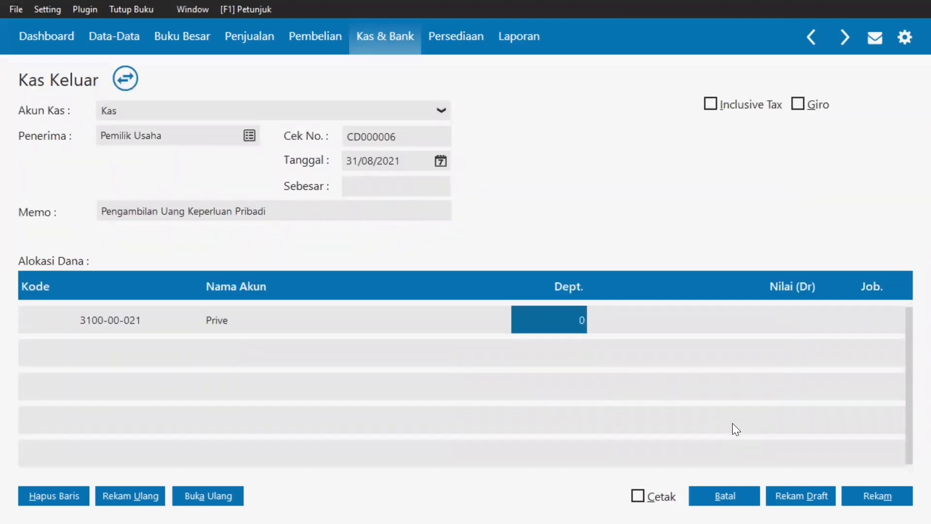
# Set the Prive debit value to 92000, fill in the matching payment amount, record the transaction and close the new blank form
pyautogui.press('Tab')
pyautogui.write('92')
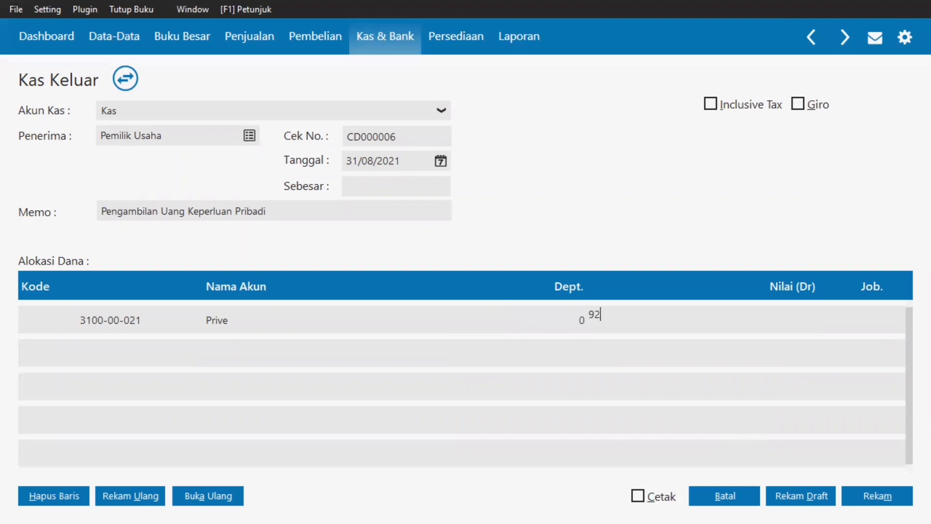
pyautogui.write('000')
pyautogui.press('Tab')
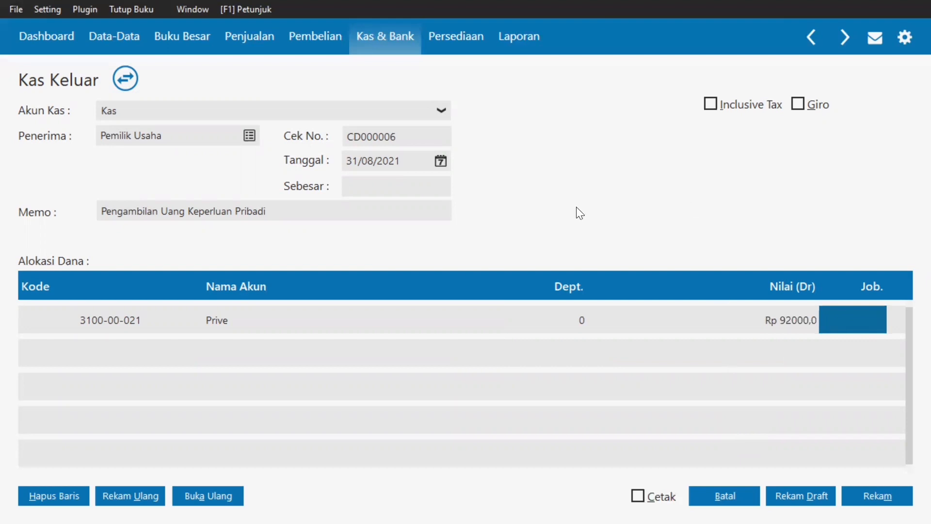
pyautogui.click(415, 184)
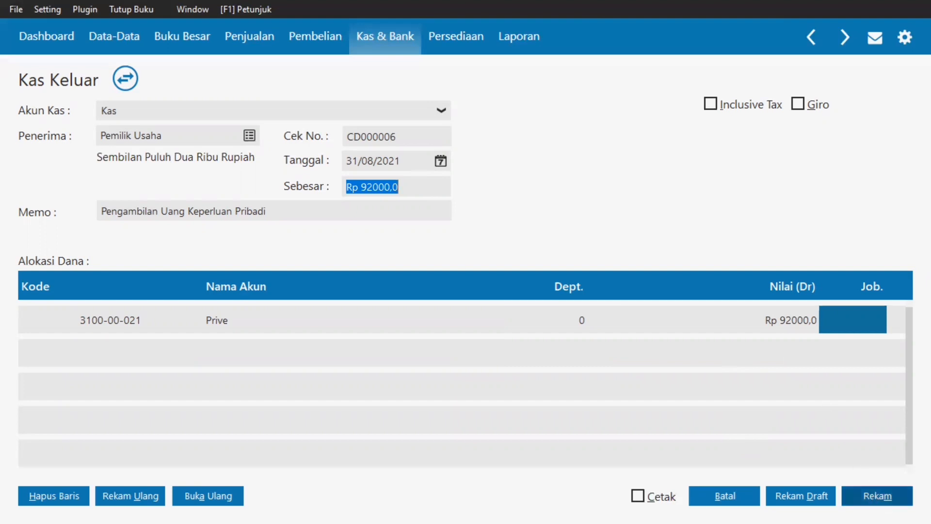
pyautogui.click(873, 494)
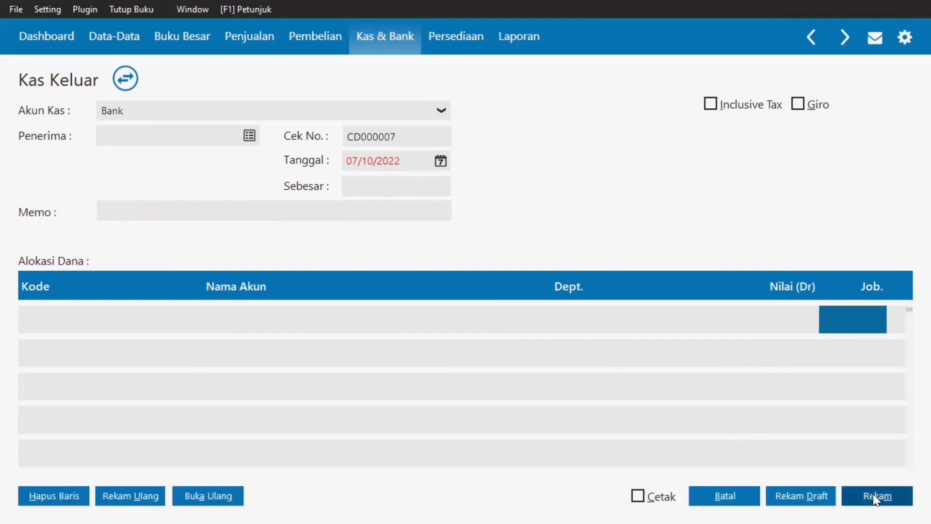
pyautogui.click(728, 495)
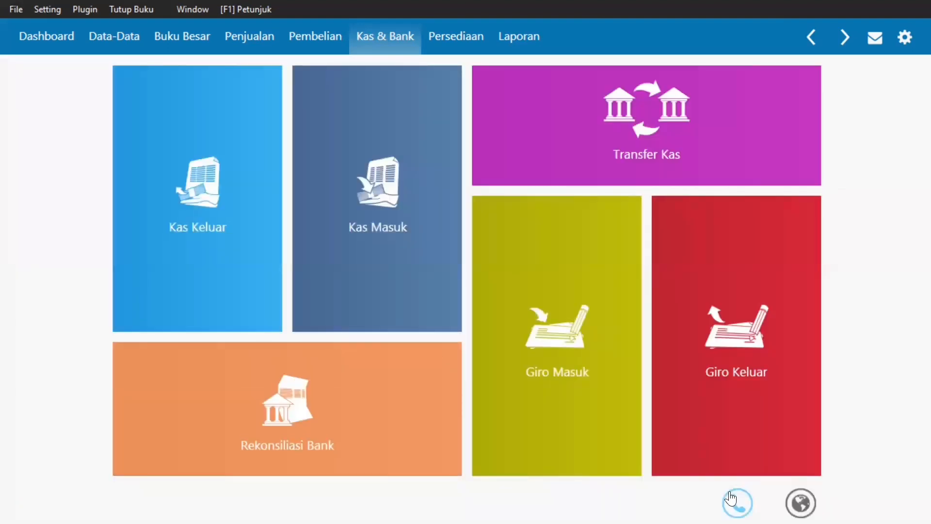